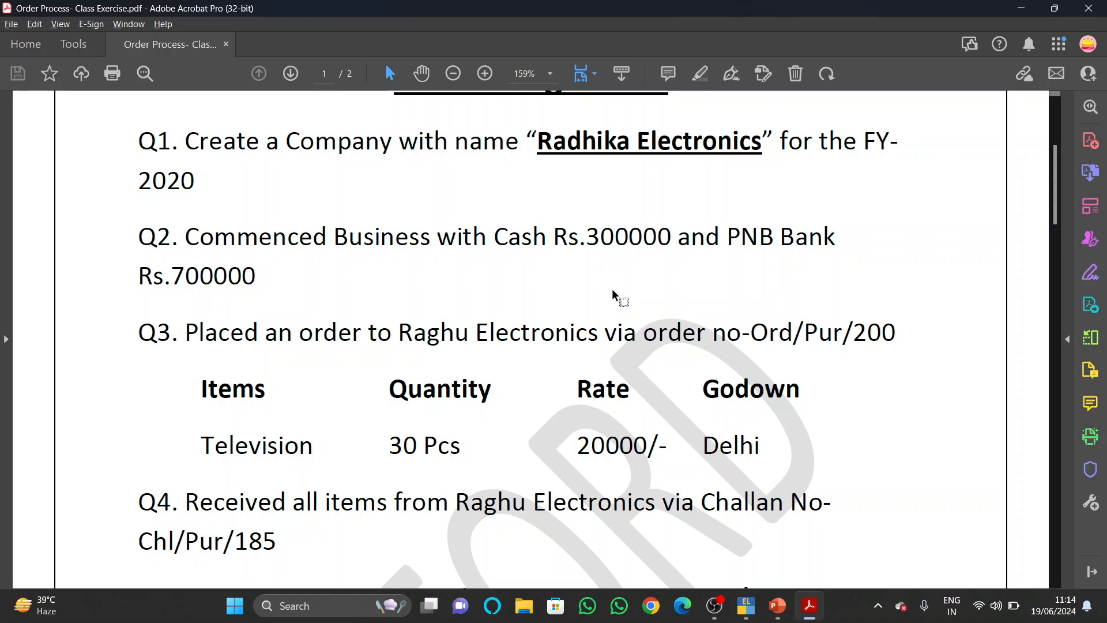
- Read questions 1 to 4 of the order process exercise, covering company creation, opening capital, the purchase order and the goods receipt
scroll(611, 288, down, 1)
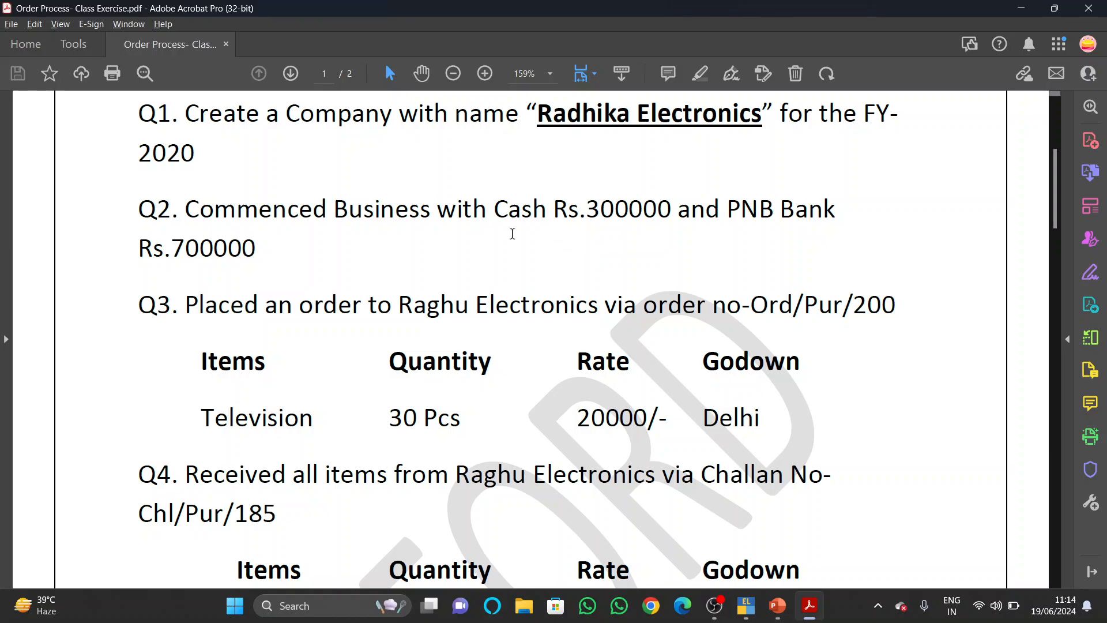
scroll(513, 230, down, 2)
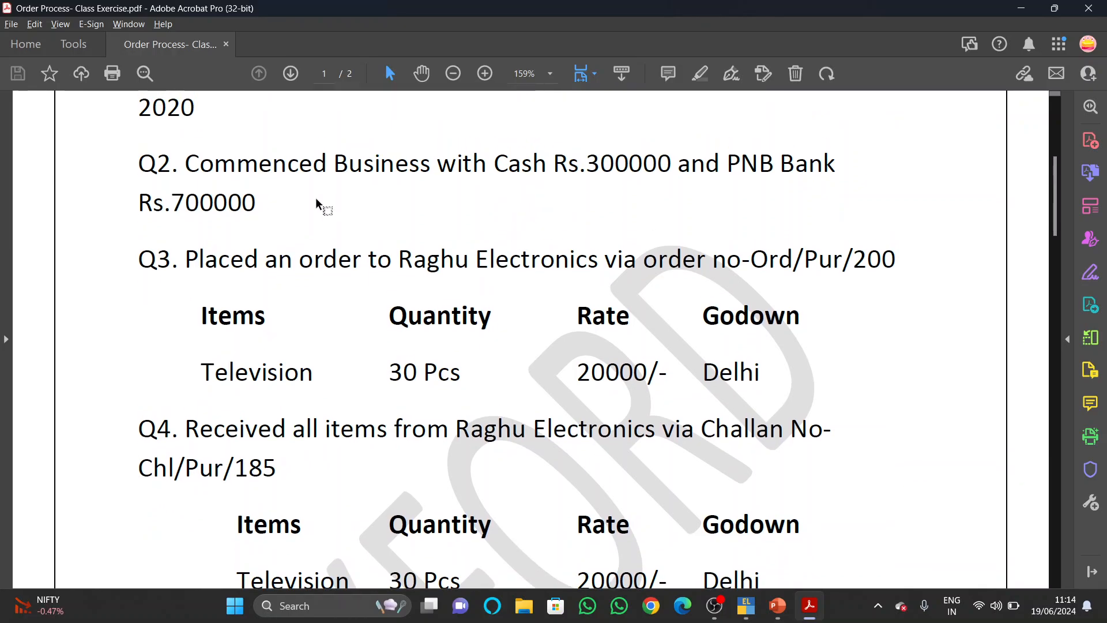
scroll(460, 306, down, 2)
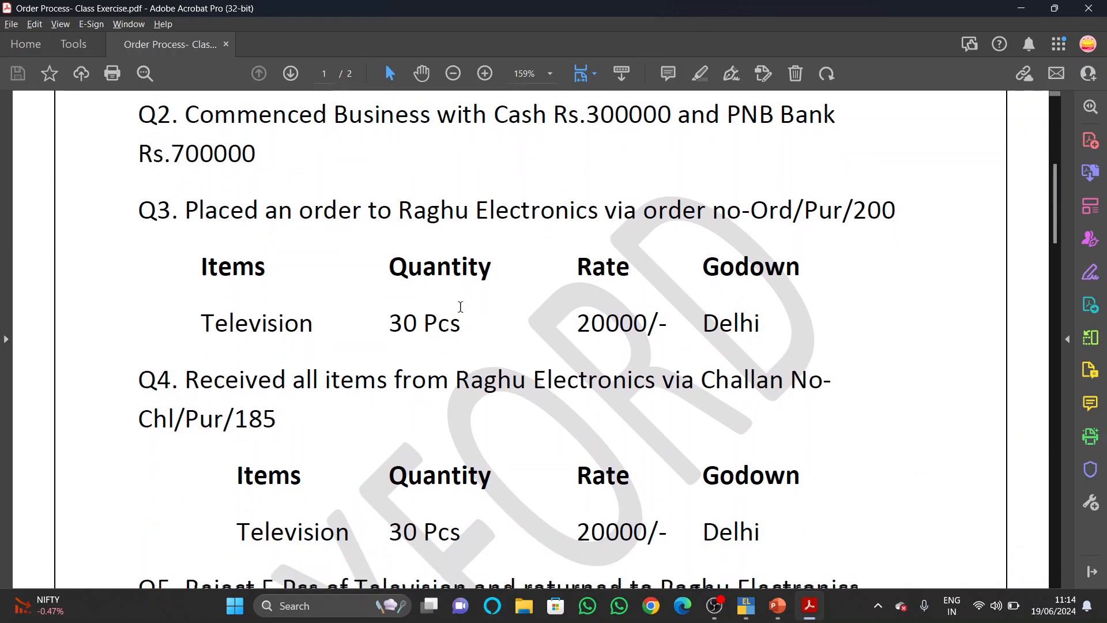
scroll(461, 307, down, 1)
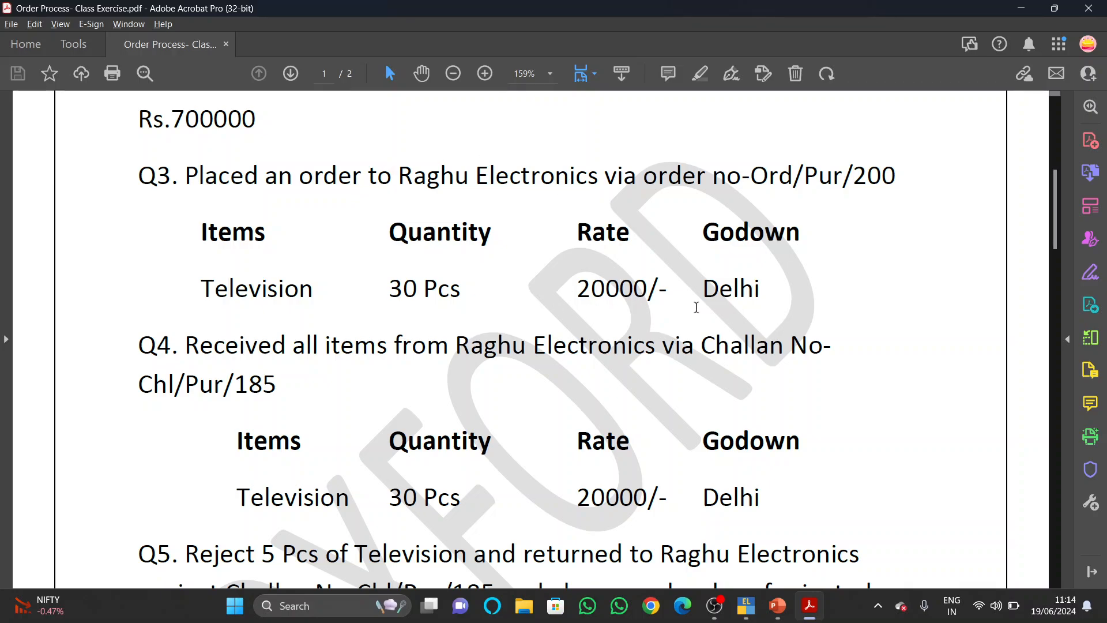
drag(749, 177, 889, 190)
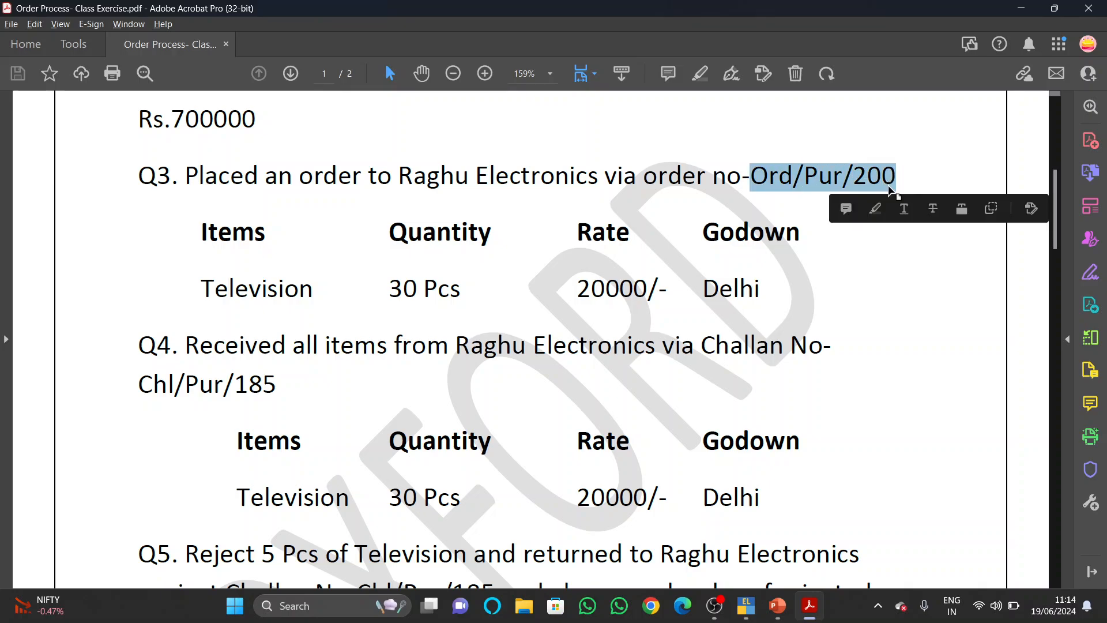
click(606, 288)
scroll(603, 285, down, 3)
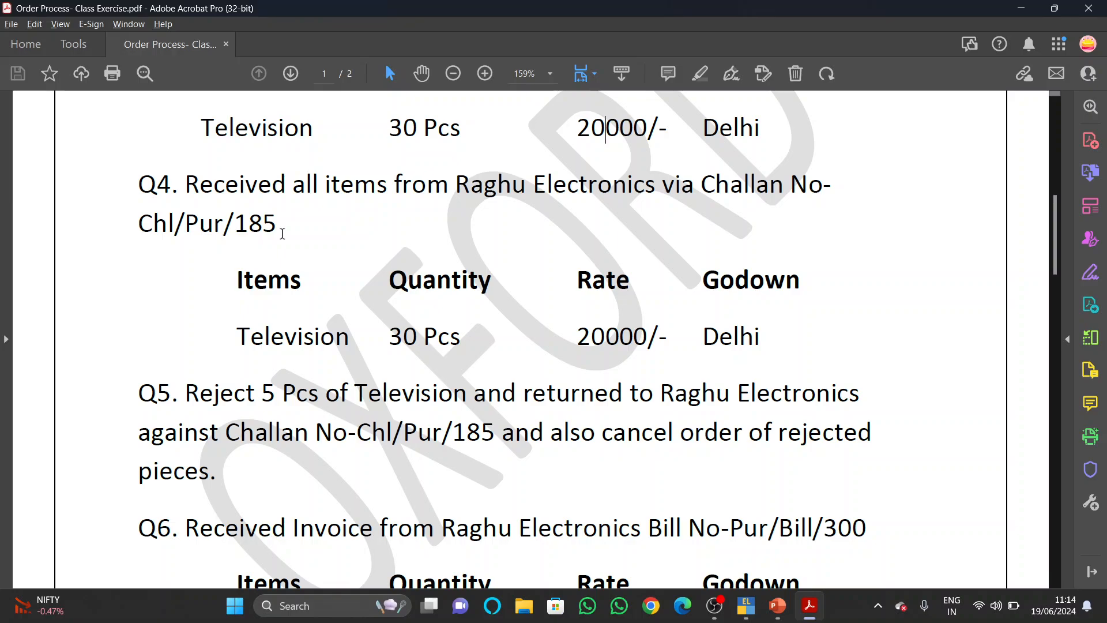
drag(282, 233, 138, 233)
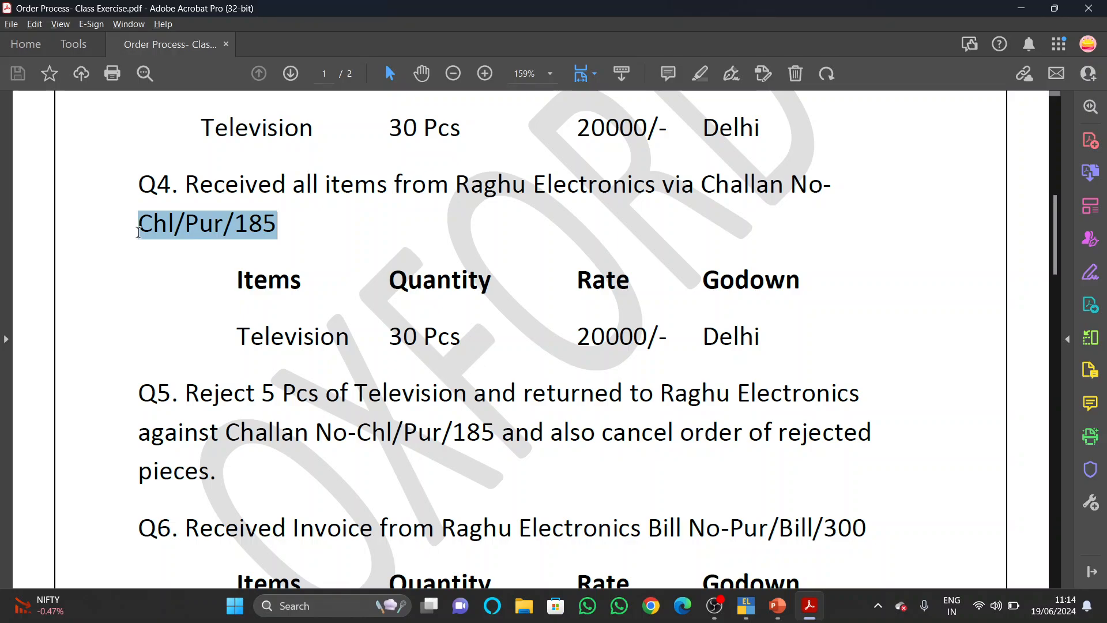
click(391, 328)
scroll(391, 329, down, 3)
scroll(391, 327, up, 4)
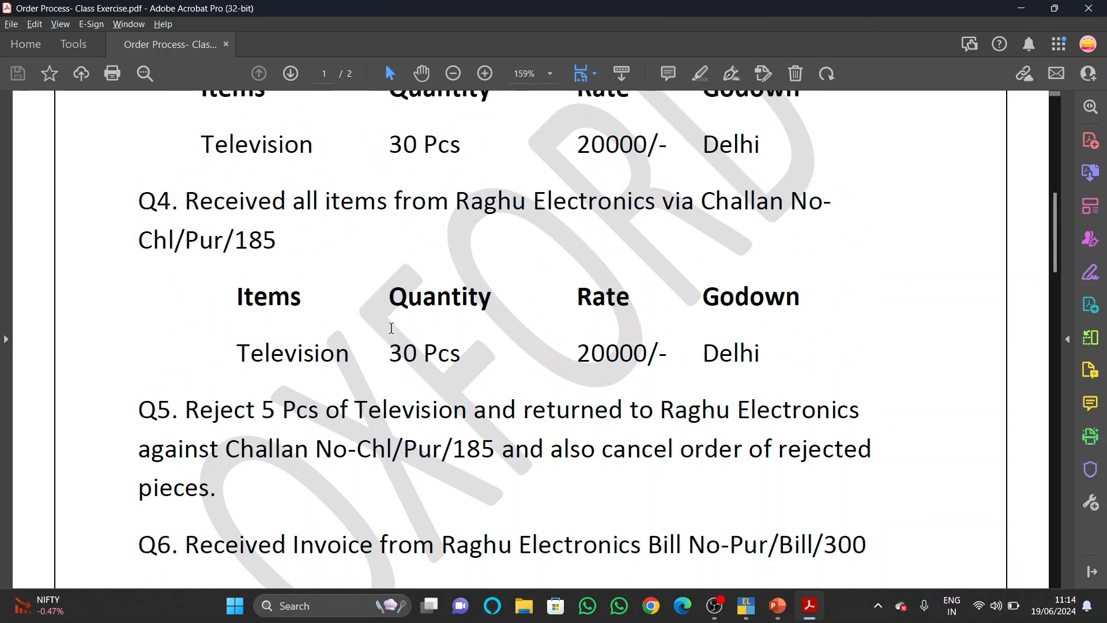
click(391, 326)
- Read questions 5 to 8 of the exercise, covering rejection, invoice, purchase return and payment, and return to the first question
scroll(435, 294, down, 4)
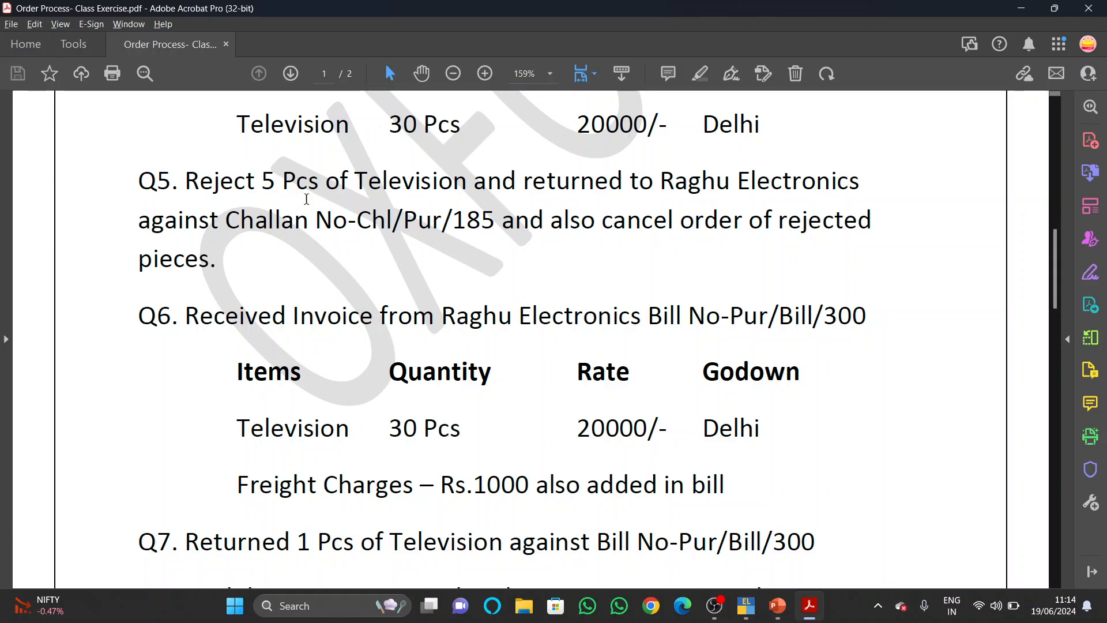
scroll(296, 199, up, 3)
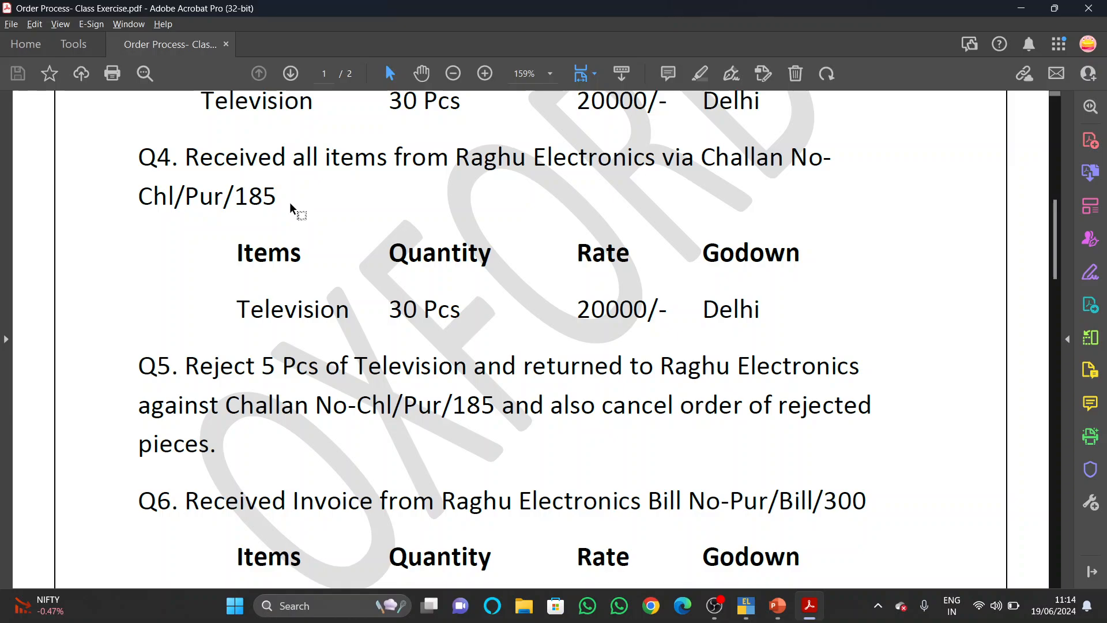
scroll(334, 296, down, 3)
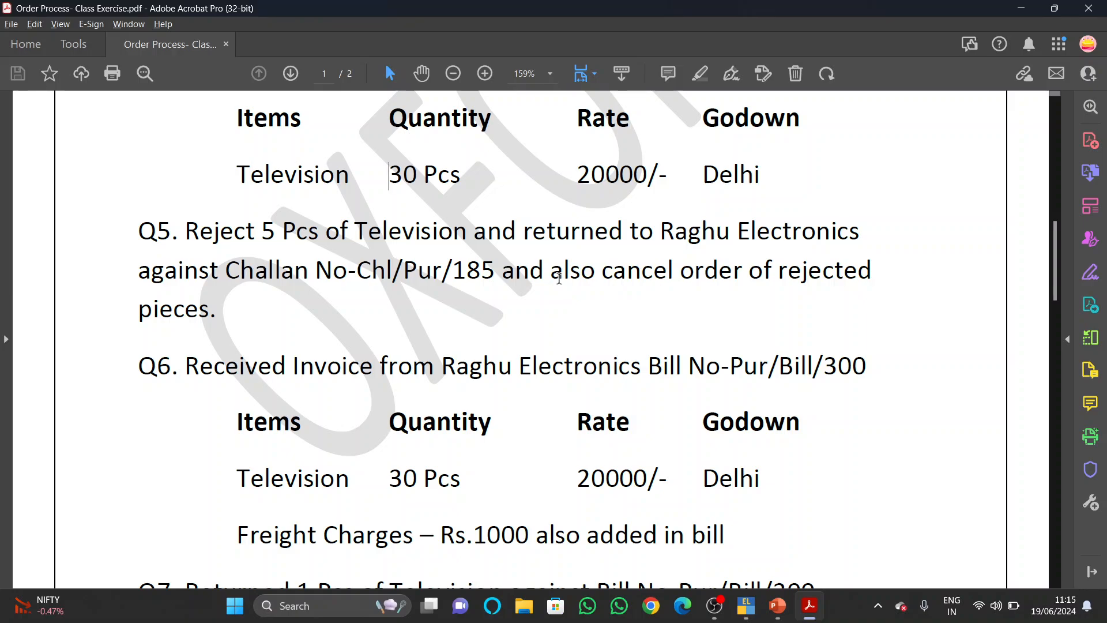
scroll(558, 280, down, 6)
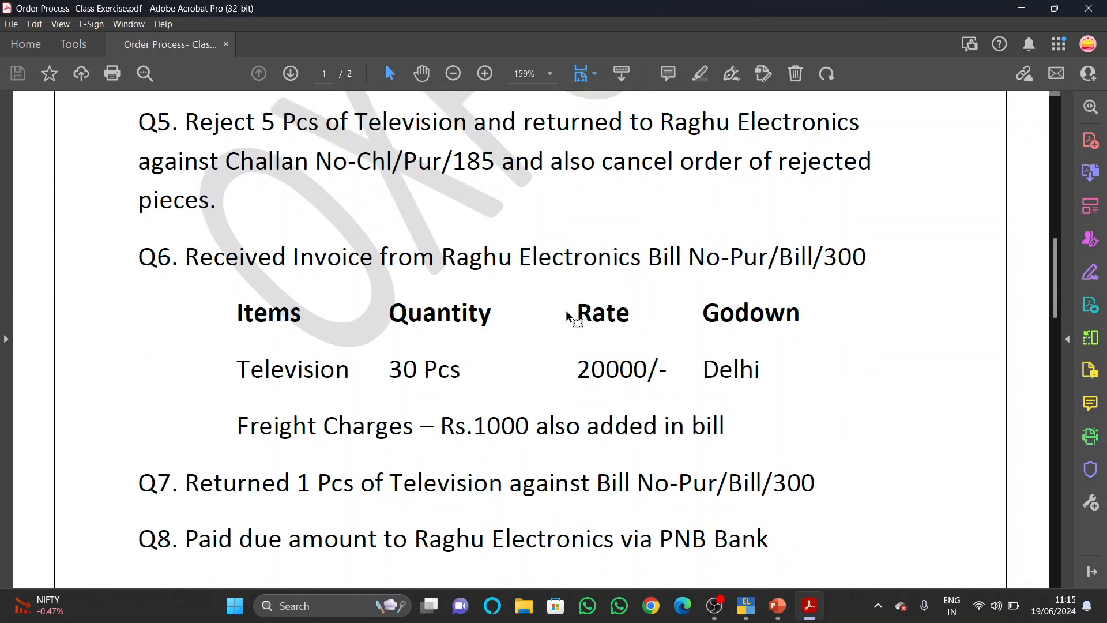
scroll(557, 282, up, 1)
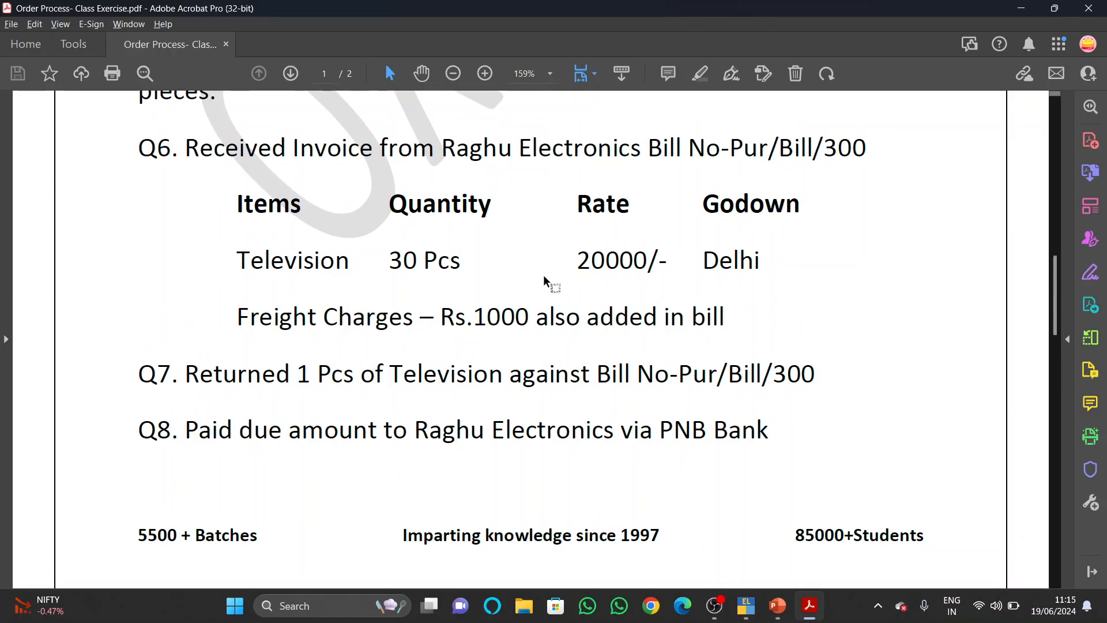
scroll(545, 278, up, 5)
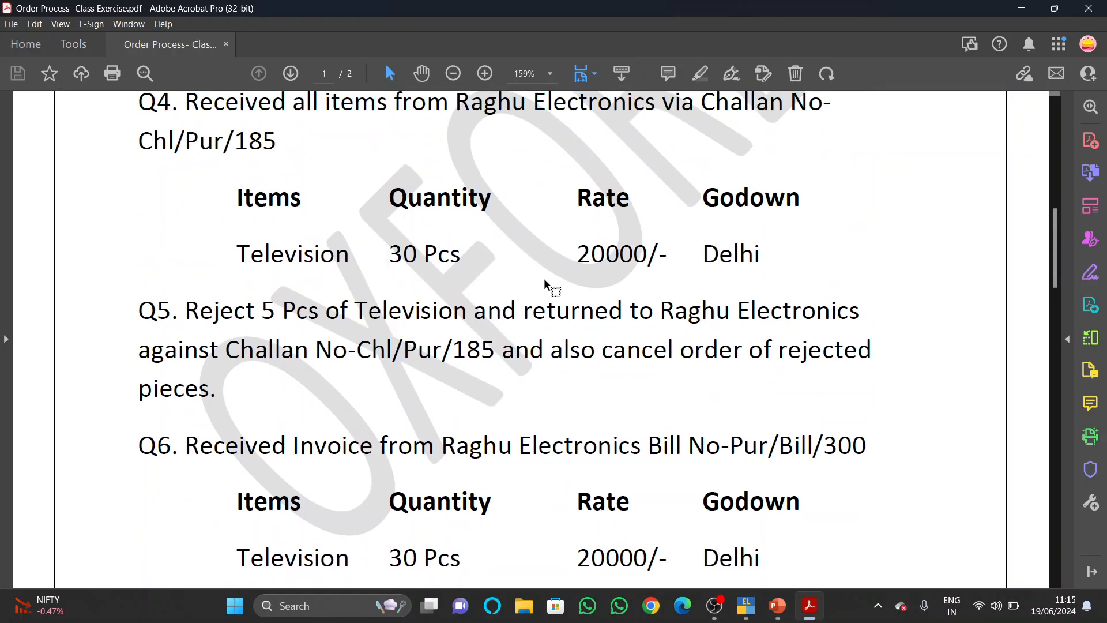
scroll(542, 300, down, 2)
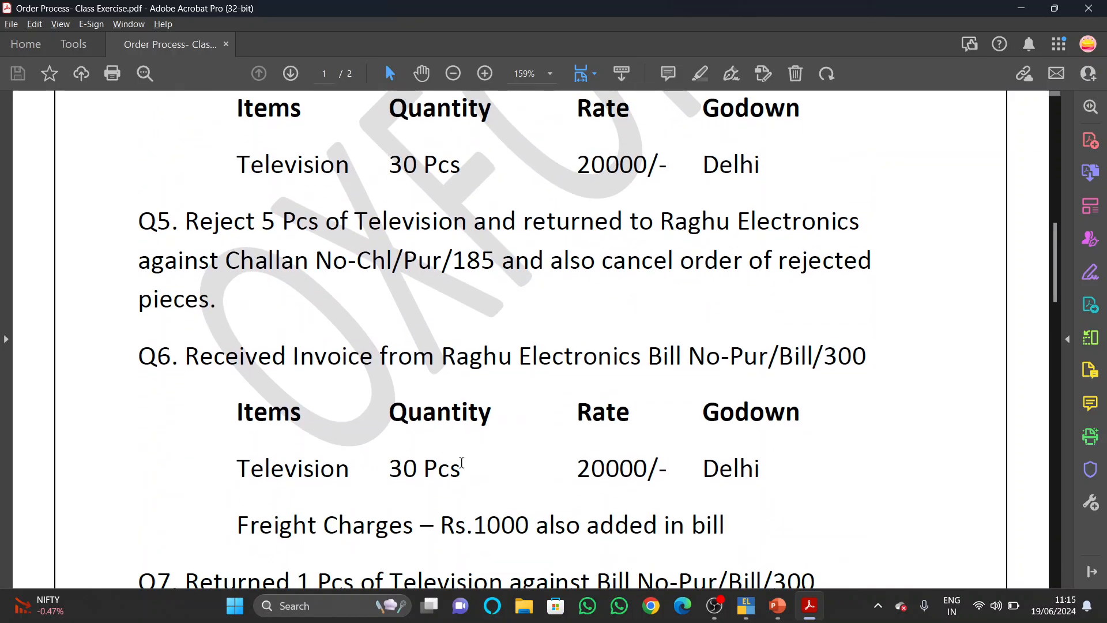
scroll(438, 456, down, 3)
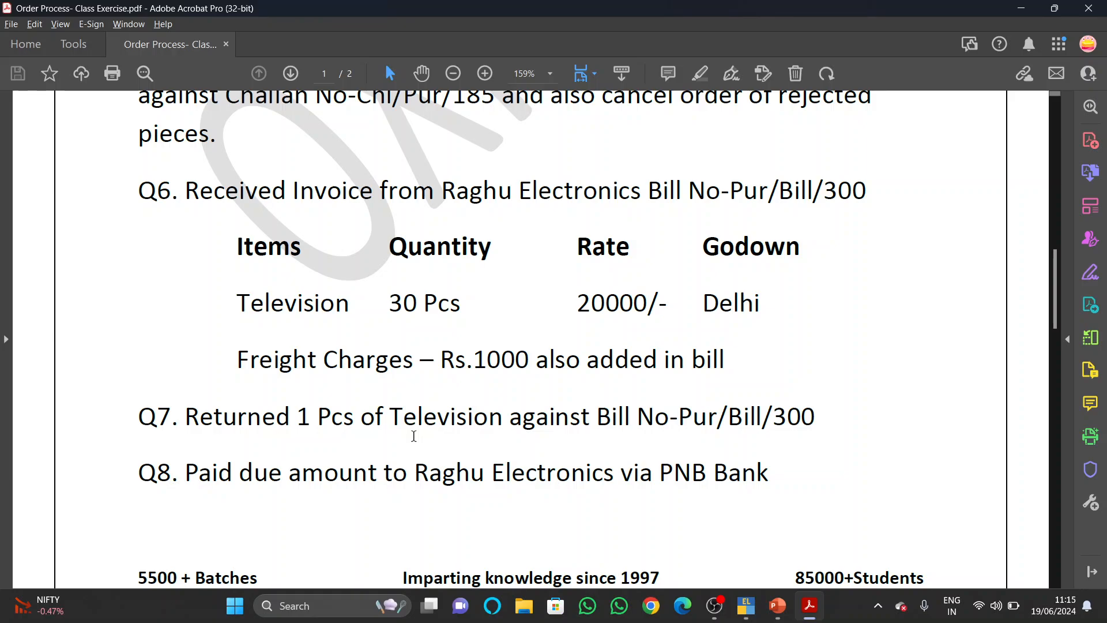
scroll(414, 436, up, 15)
scroll(413, 436, down, 5)
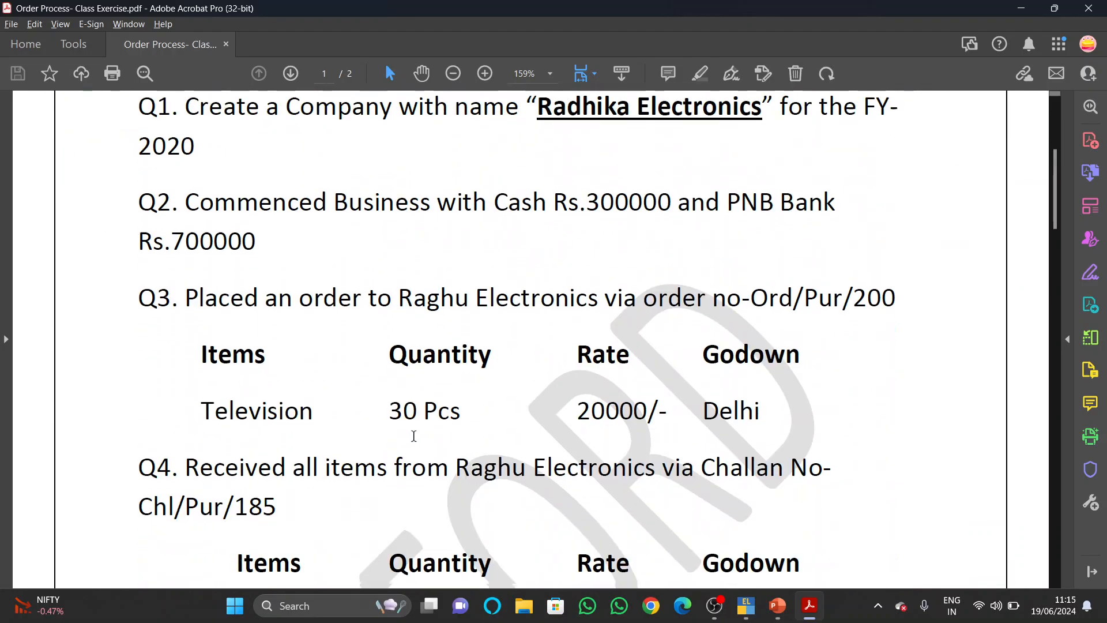
scroll(414, 436, up, 1)
scroll(414, 436, up, 2)
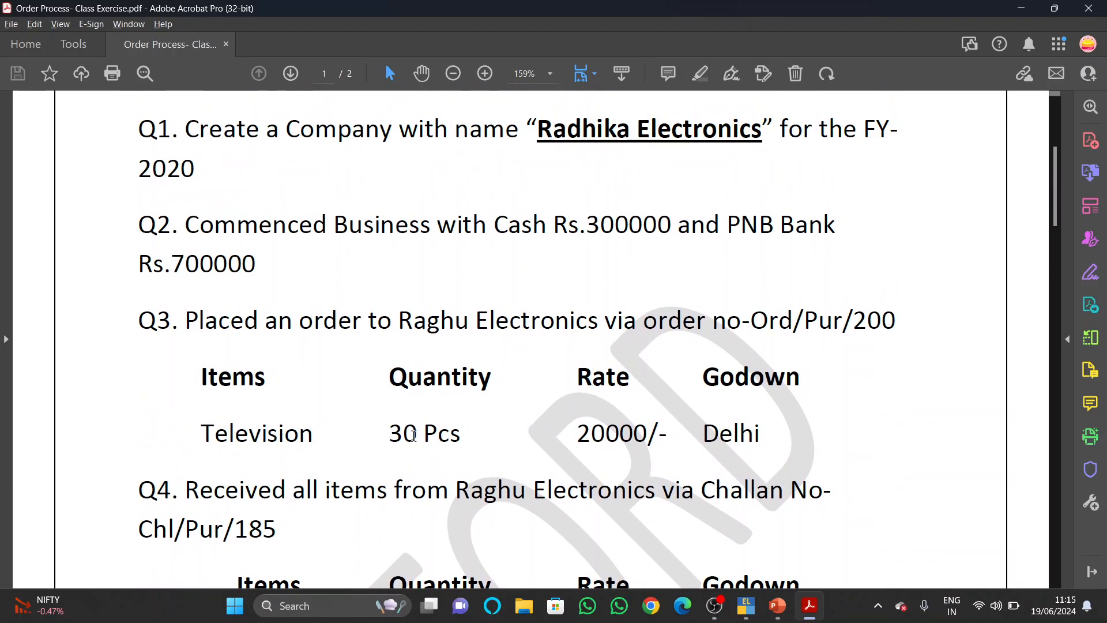
- Switch to TallyPrime and open the form for creating a new company
key(alt+Tab)
key(alt+Tab)
key(alt+Tab)
key(alt+Tab)
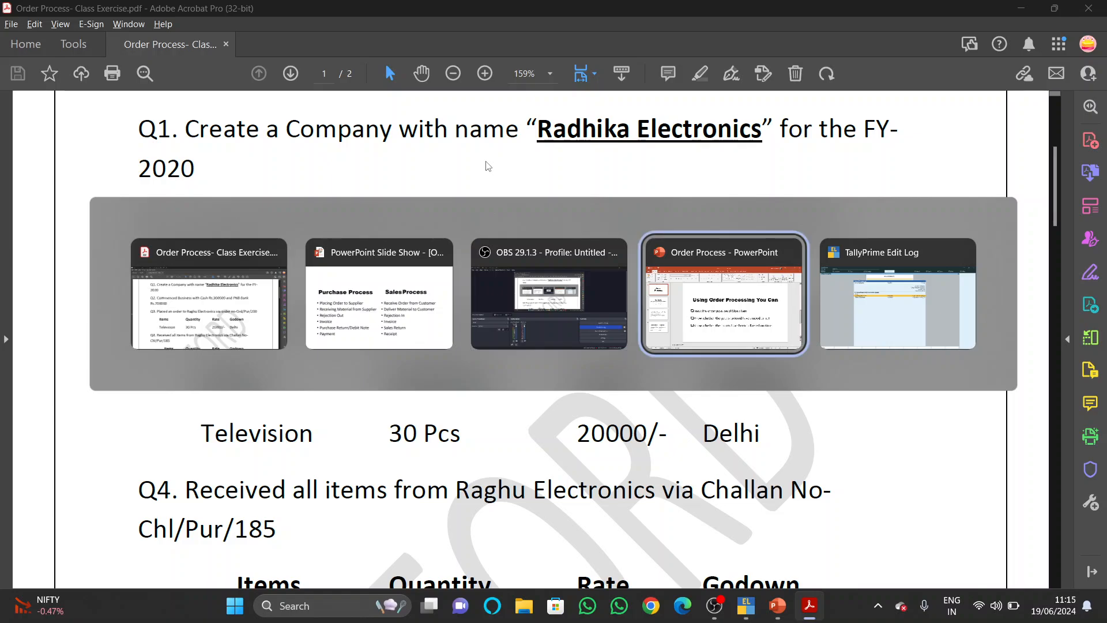
key(Up)
key(Up)
key(Up)
key(Up)
key(Up)
key(Up)
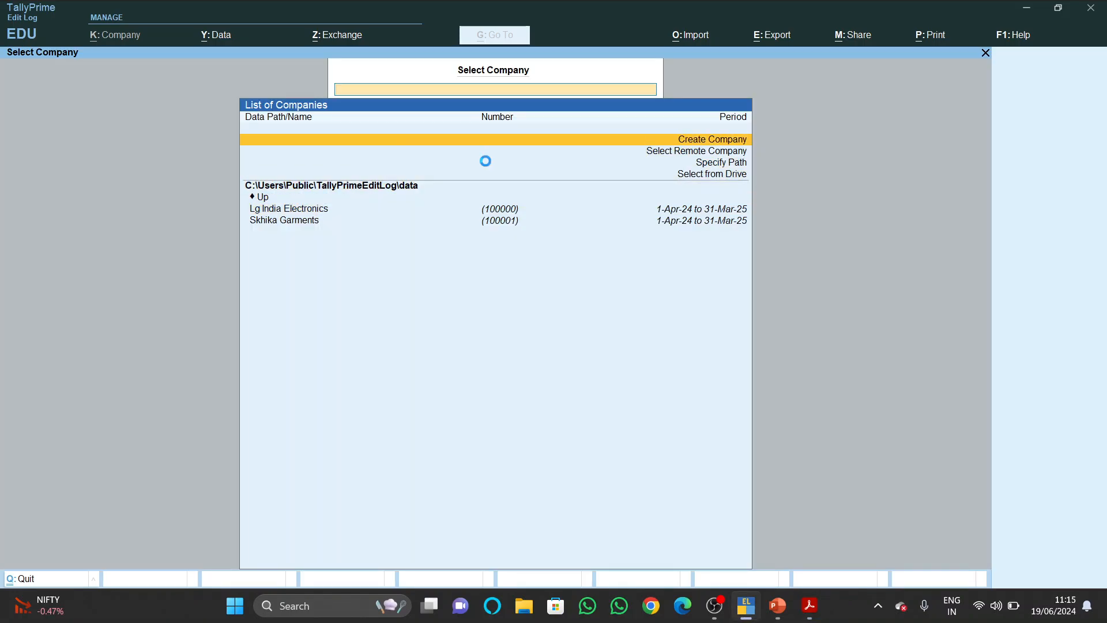
key(Return)
- Name the new company Radhika Electronics and set its state to Delhi
text(Radhika)
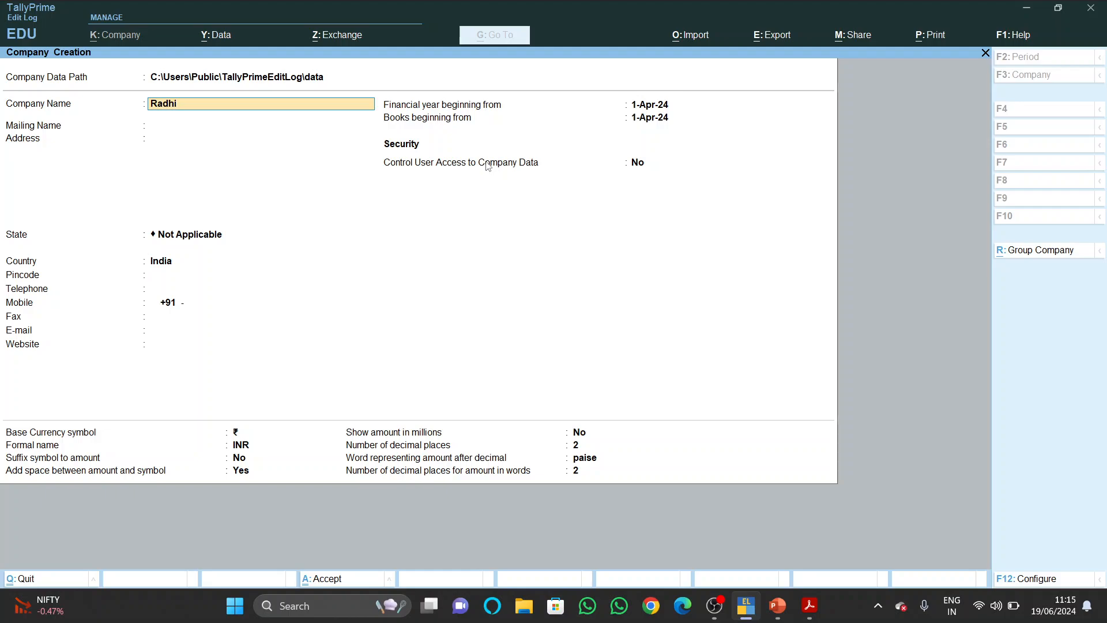
key(alt+Tab)
key(alt+Tab)
text(Electronics)
key(Return)
key(Return)
key(Return)
text(de)
key(Return)
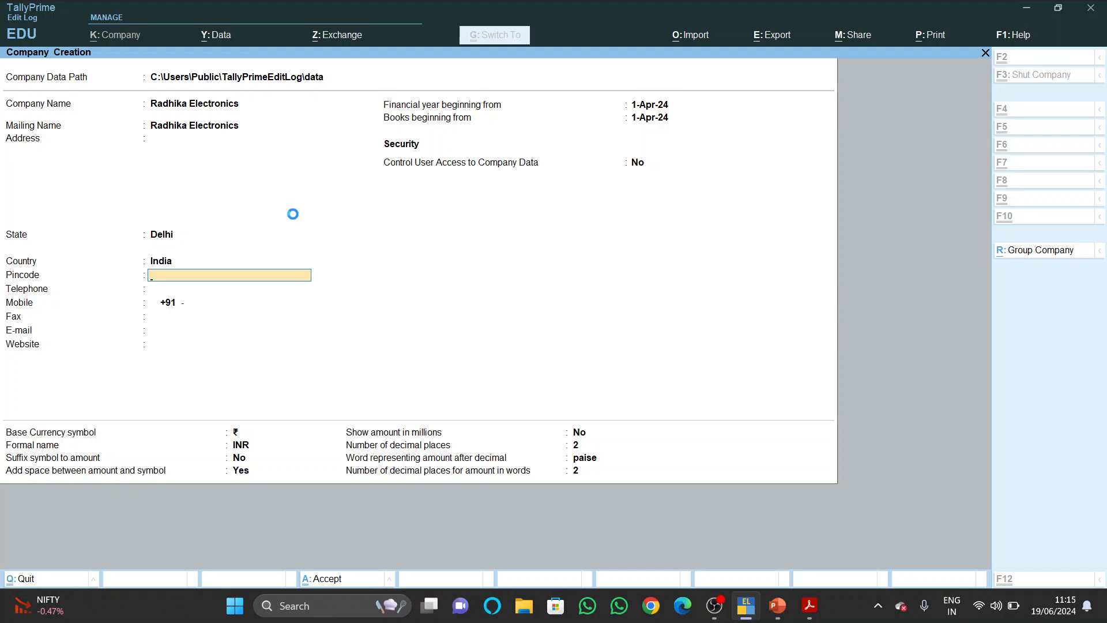
- Create the company and save its features with Goods and Services Tax (GST) set to No
key(Down)
key(Down)
key(Down)
key(Down)
key(Down)
key(Down)
key(Down)
key(Down)
key(Down)
key(Down)
key(Down)
key(Down)
key(Down)
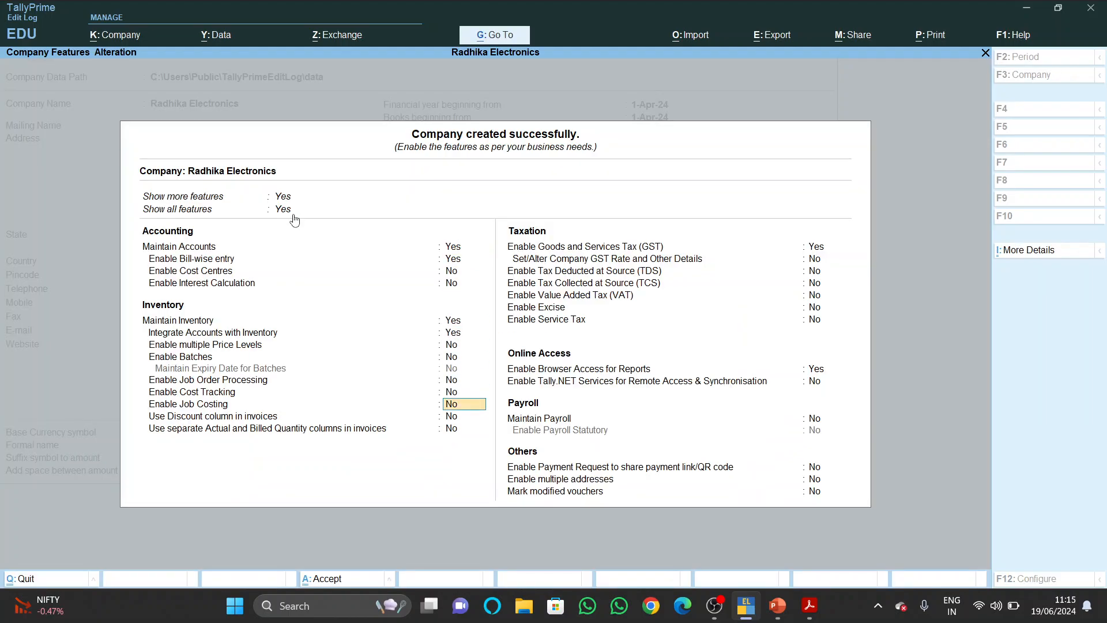
key(Down)
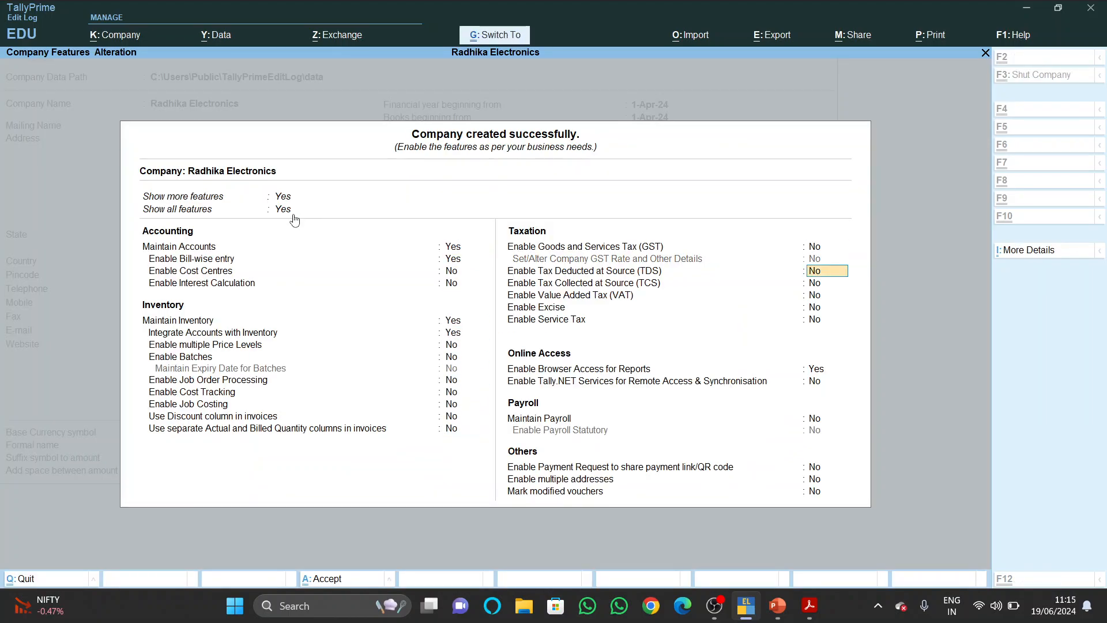
key(ctrl+a)
- Check question 2 in the exercise PDF and open a new Receipt voucher in TallyPrime
key(Down)
key(Down)
key(Down)
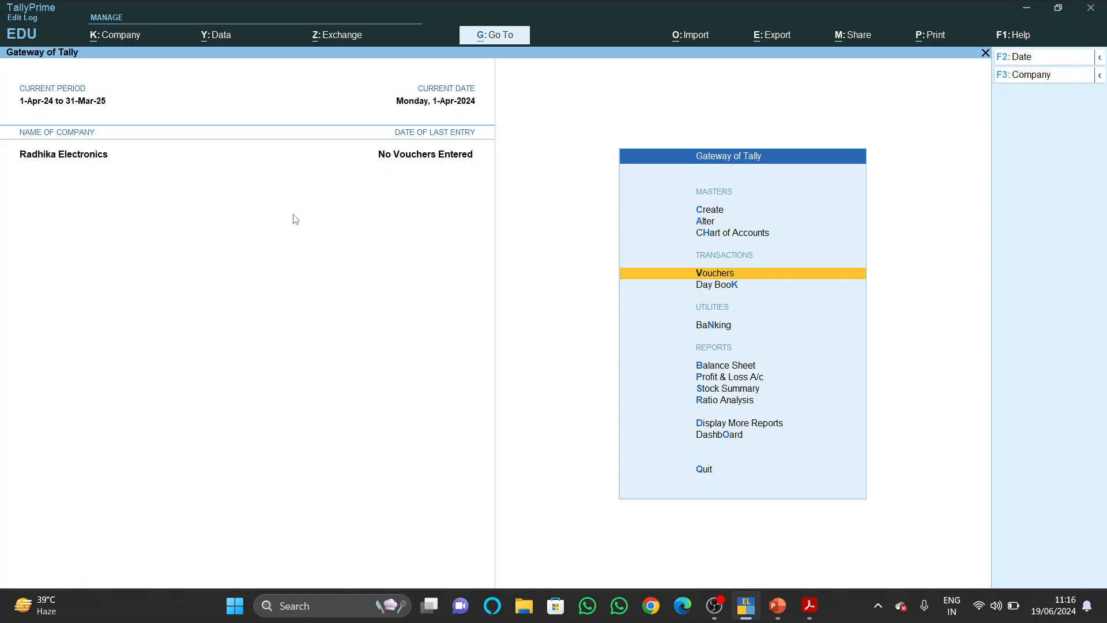
key(alt+Tab)
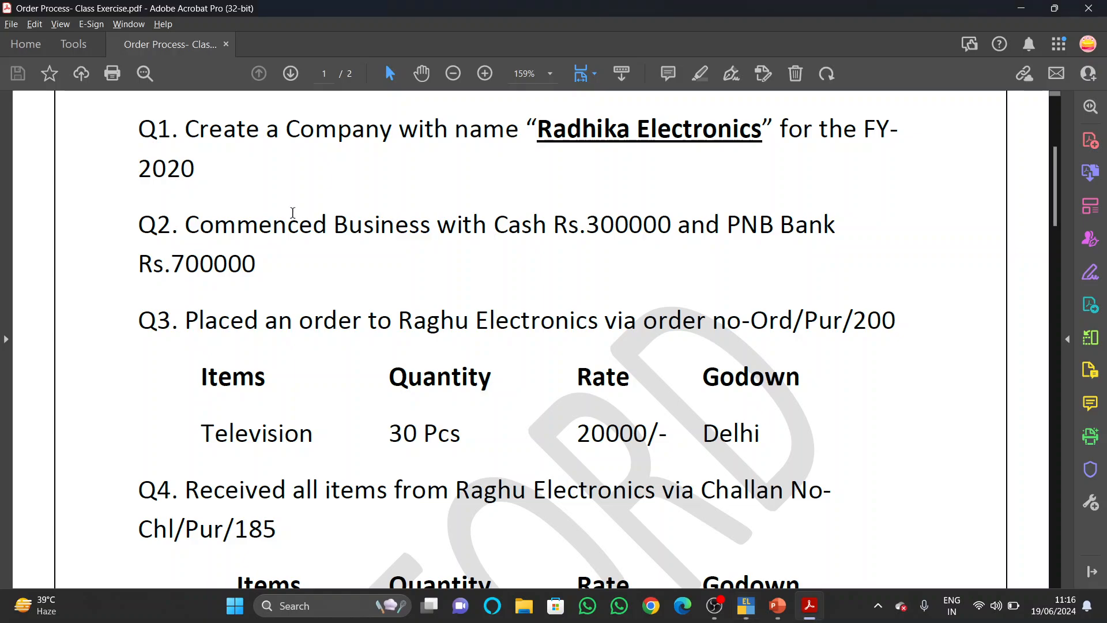
scroll(392, 340, down, 2)
scroll(398, 339, up, 1)
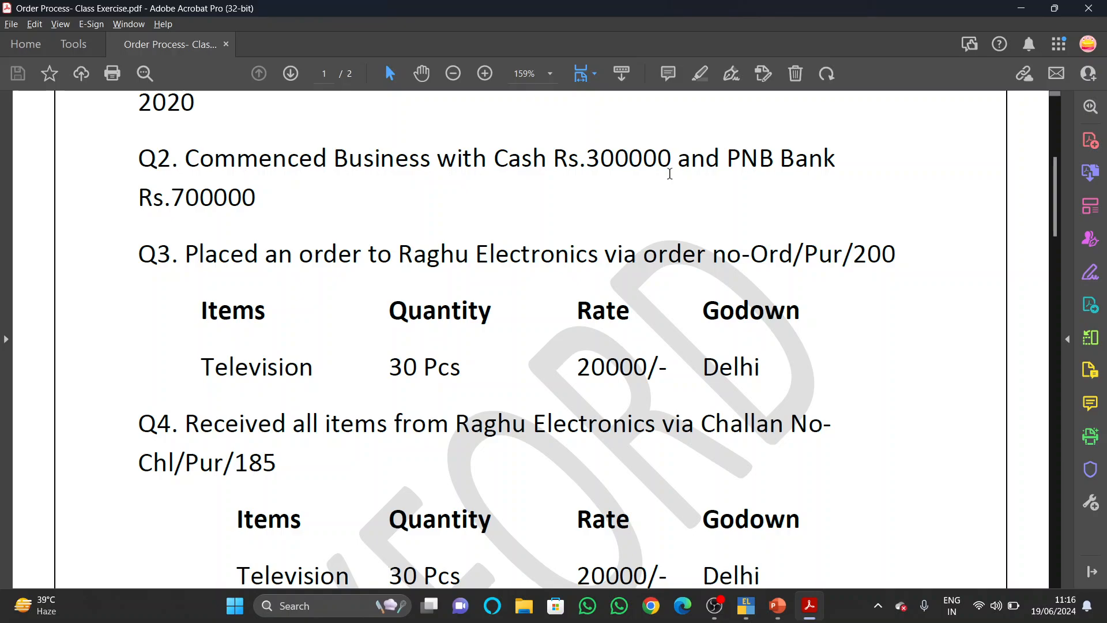
key(alt+Tab)
key(Return)
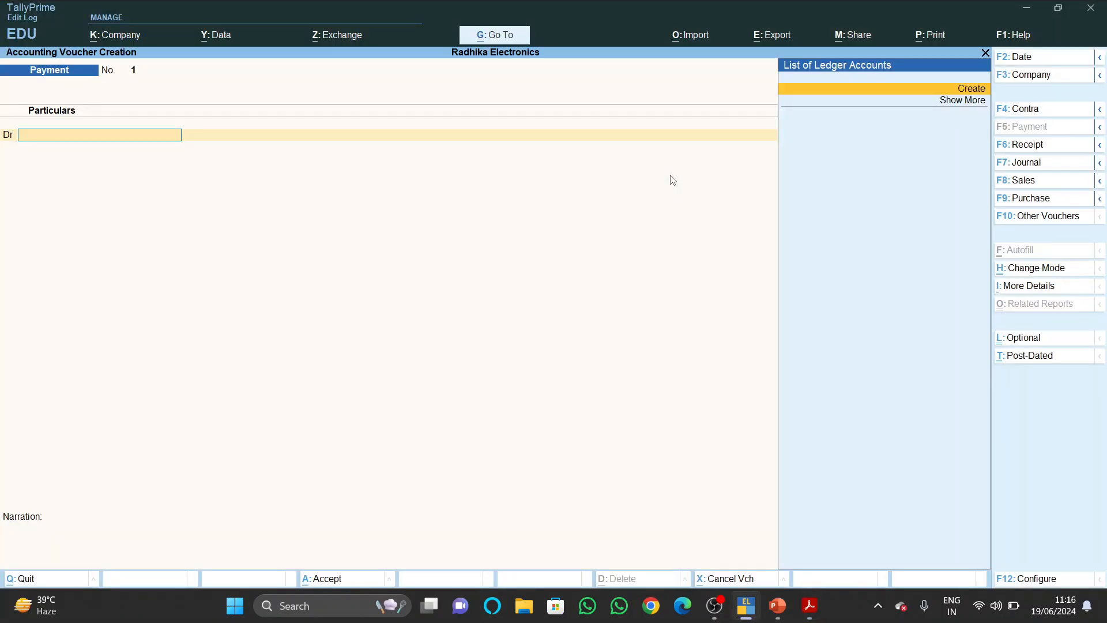
key(F6)
- Create a ledger named Capital under the Capital Account group from the voucher's credit line
text(C)
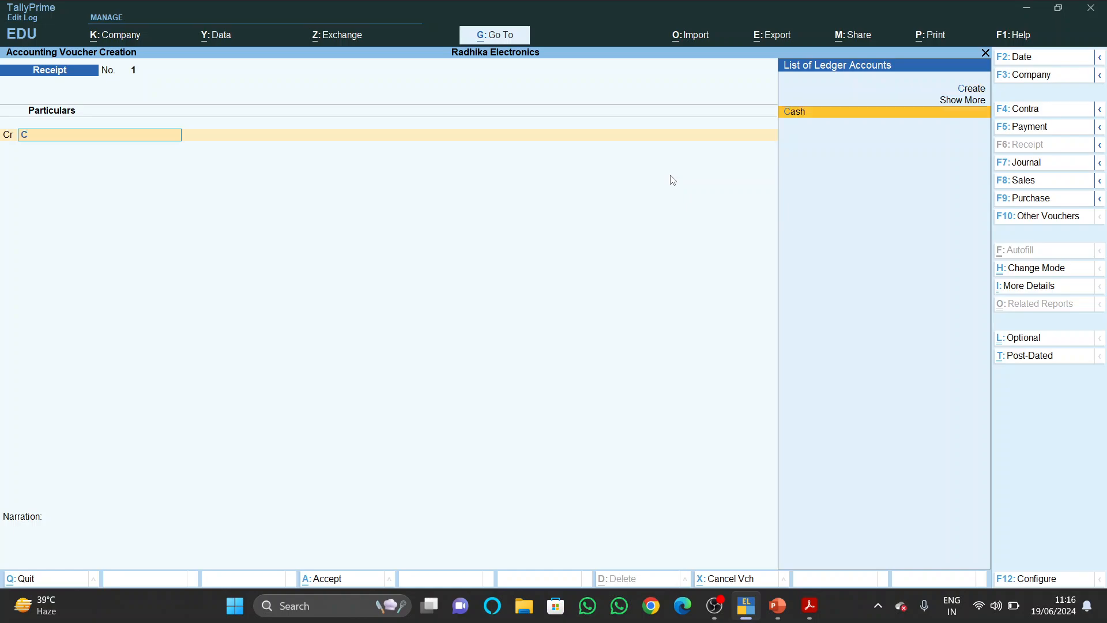
key(alt+c)
text(Capital)
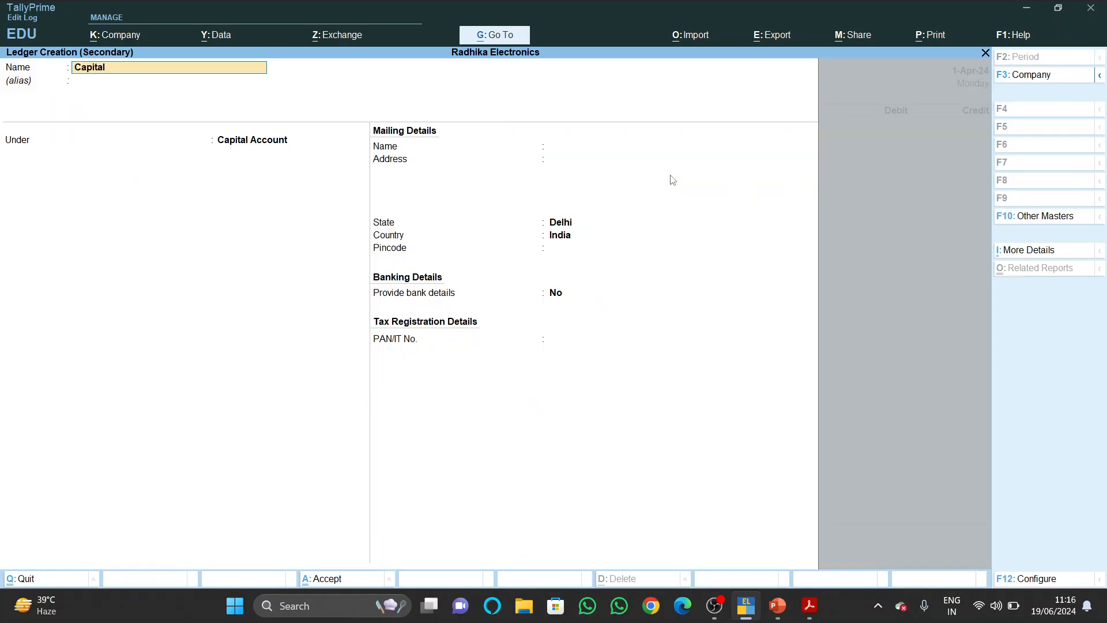
key(Return)
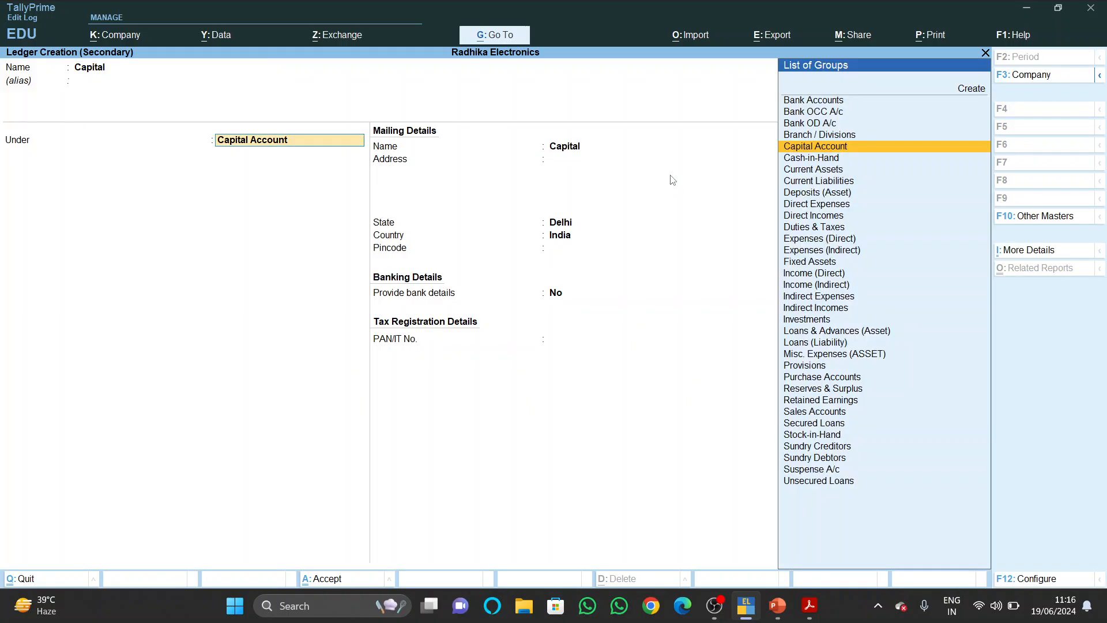
key(Return)
key(ctrl+a)
- Recheck the cash and bank amounts in the exercise PDF and enter 1000000 as the Capital credit in TallyPrime's receipt voucher
key(alt+Tab)
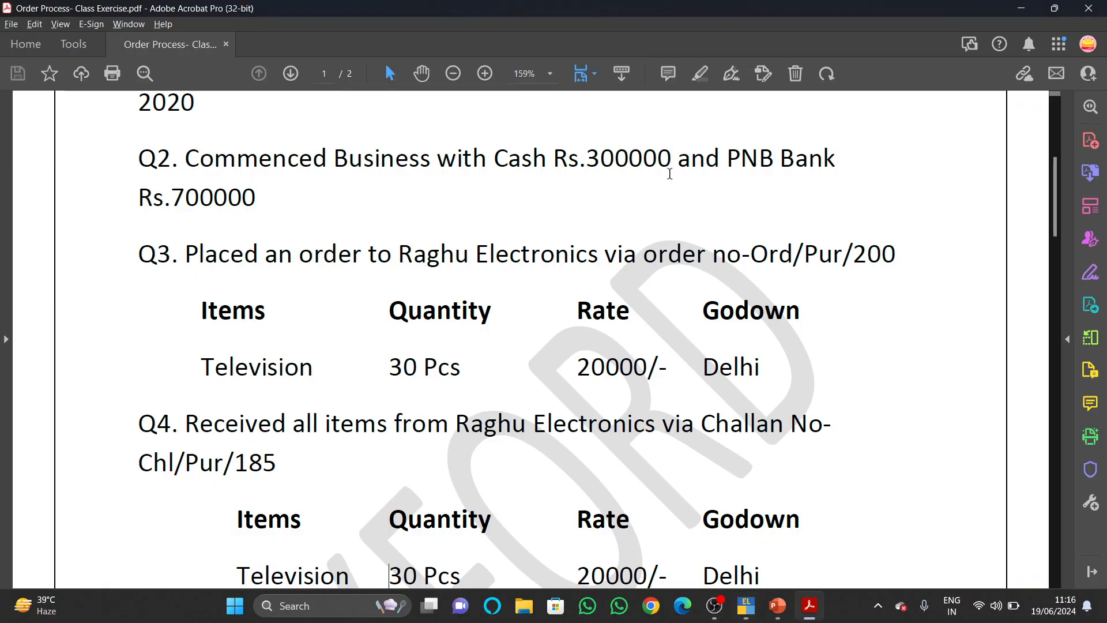
key(alt+Tab)
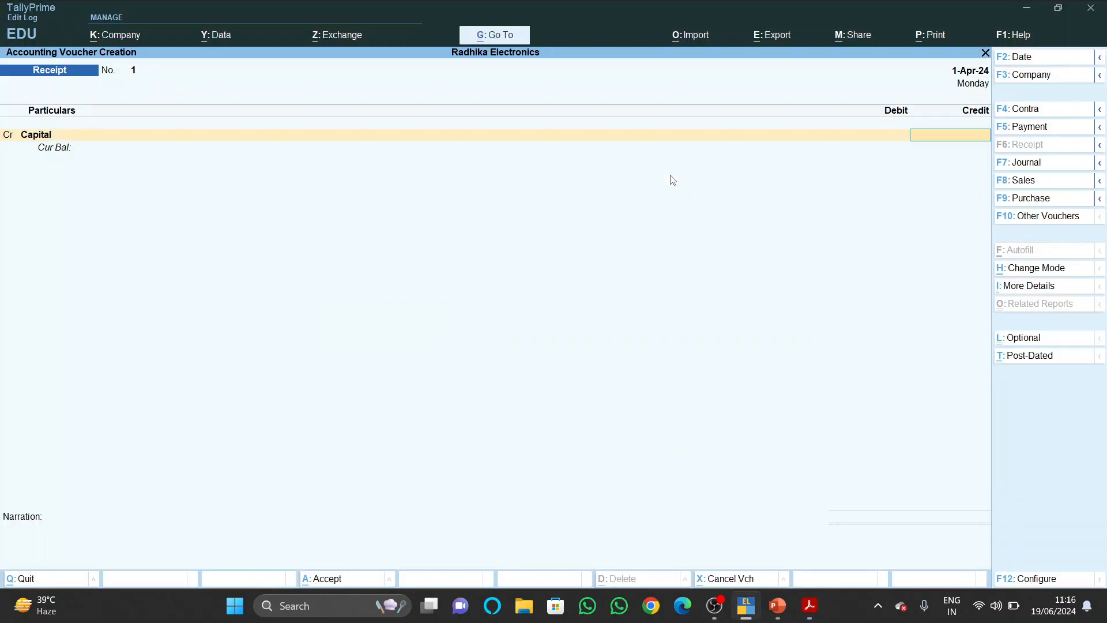
key(Num_Lock)
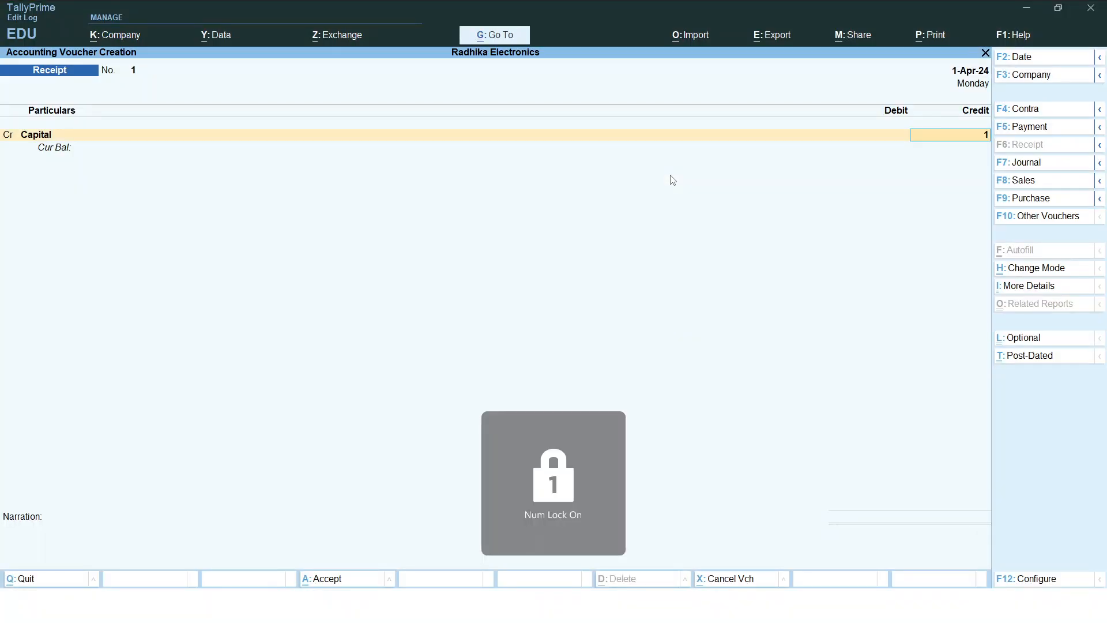
text(1000000)
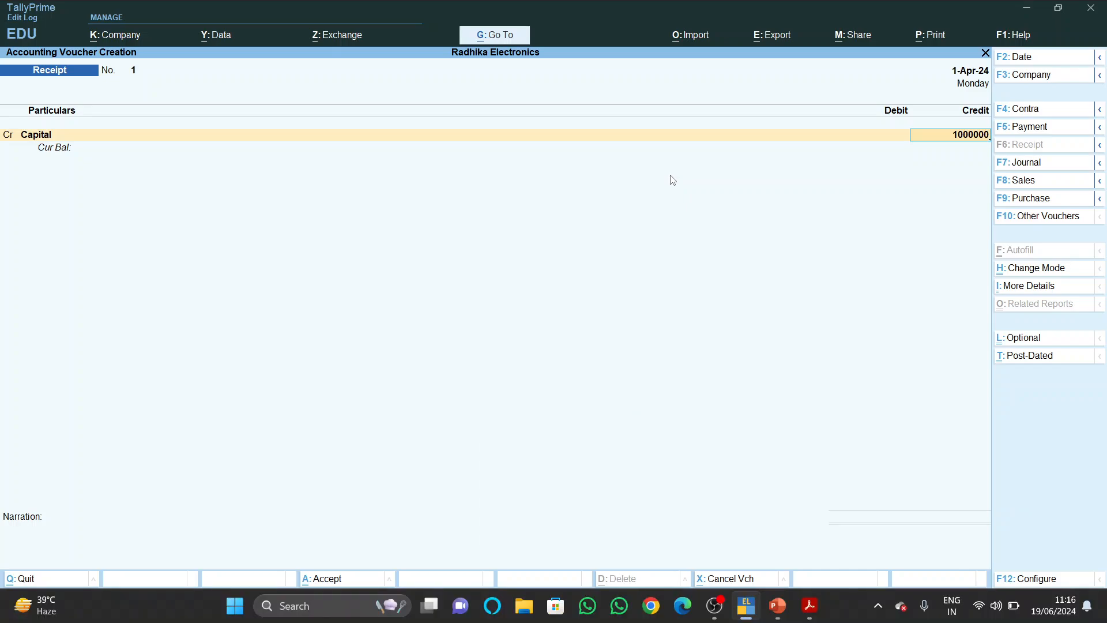
- Confirm the Capital credit, recheck question 2 in the exercise PDF and debit Cash with 300000 in TallyPrime's receipt voucher
key(Return)
key(alt+Tab)
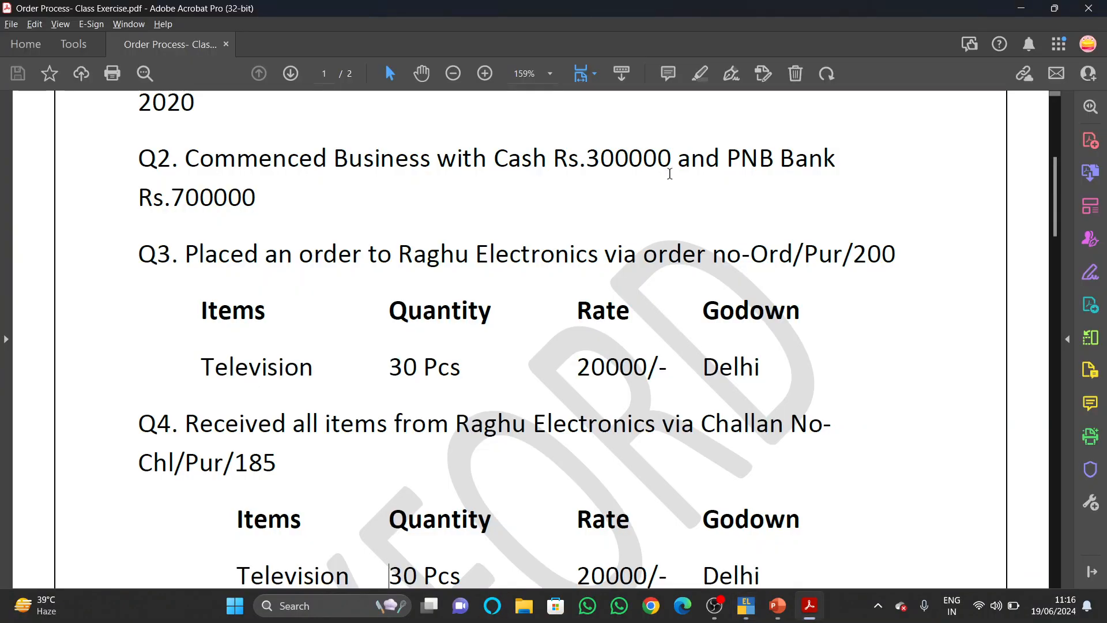
key(alt+Tab)
key(Down)
key(Return)
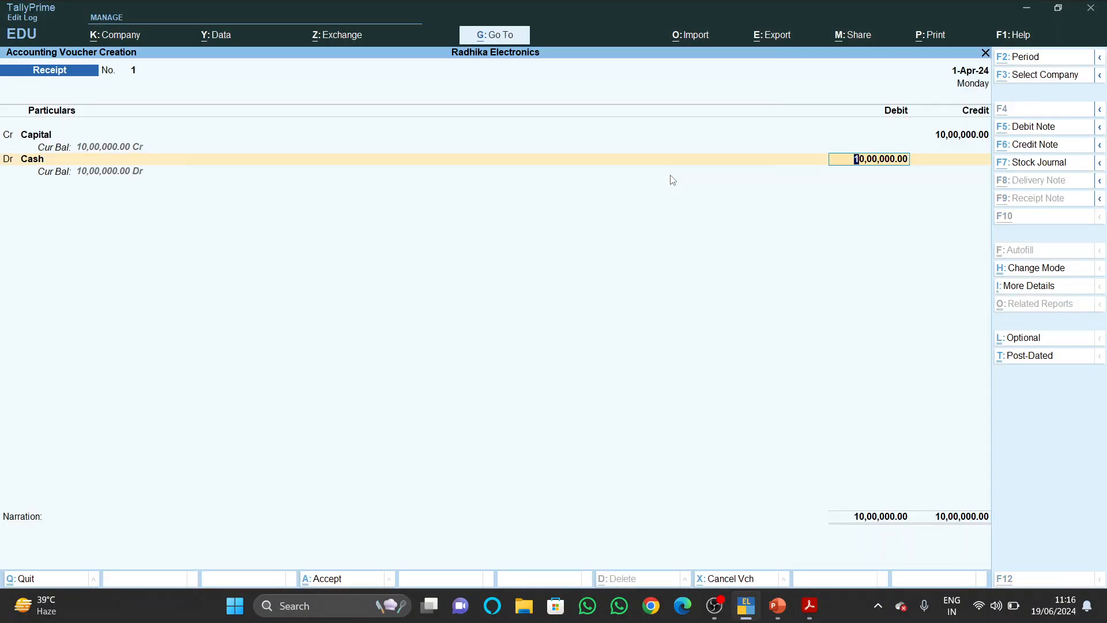
key(alt+Tab)
key(alt+Tab)
text(300000)
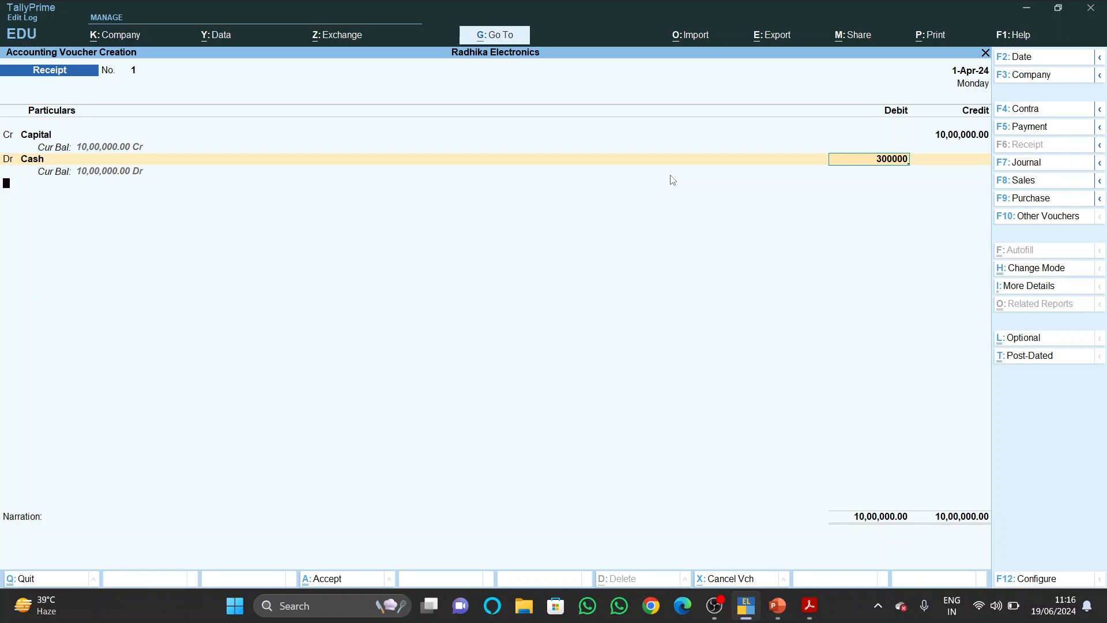
key(Return)
- Check the bank name in the exercise PDF and create a PNB Bank ledger under Bank Accounts from TallyPrime's receipt voucher
key(alt+Tab)
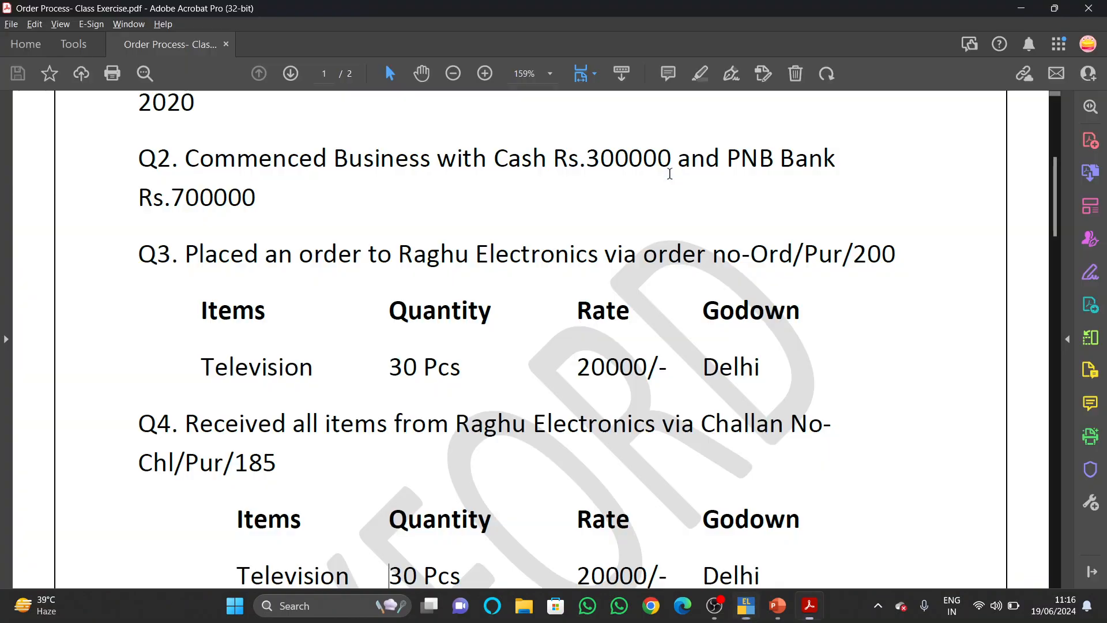
key(alt+Tab)
key(alt+c)
text(P)
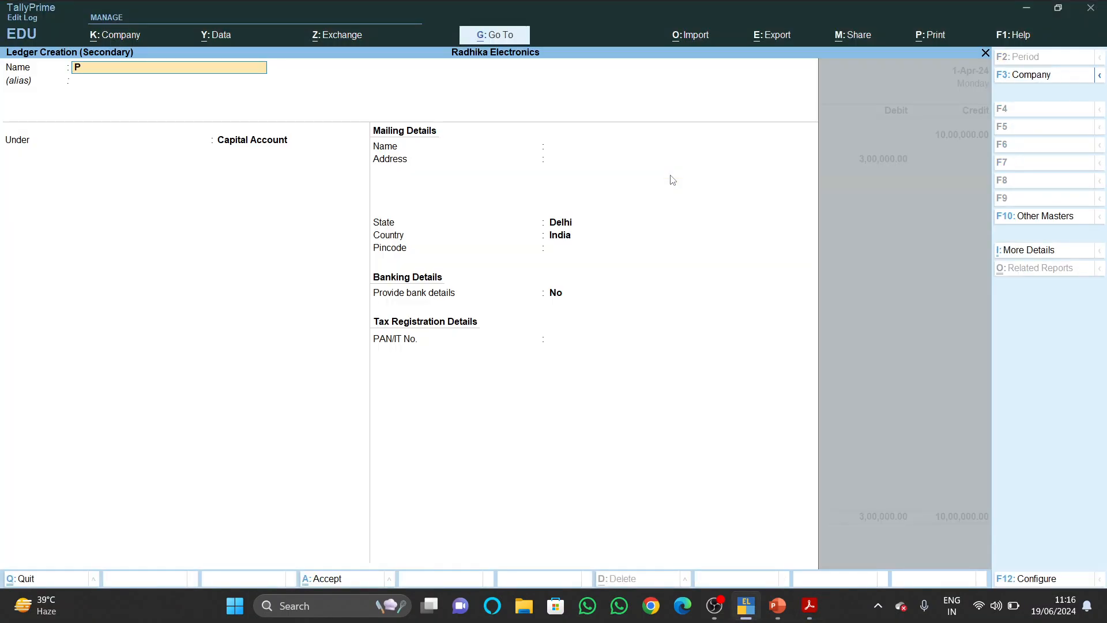
text(NB Bank)
key(Return)
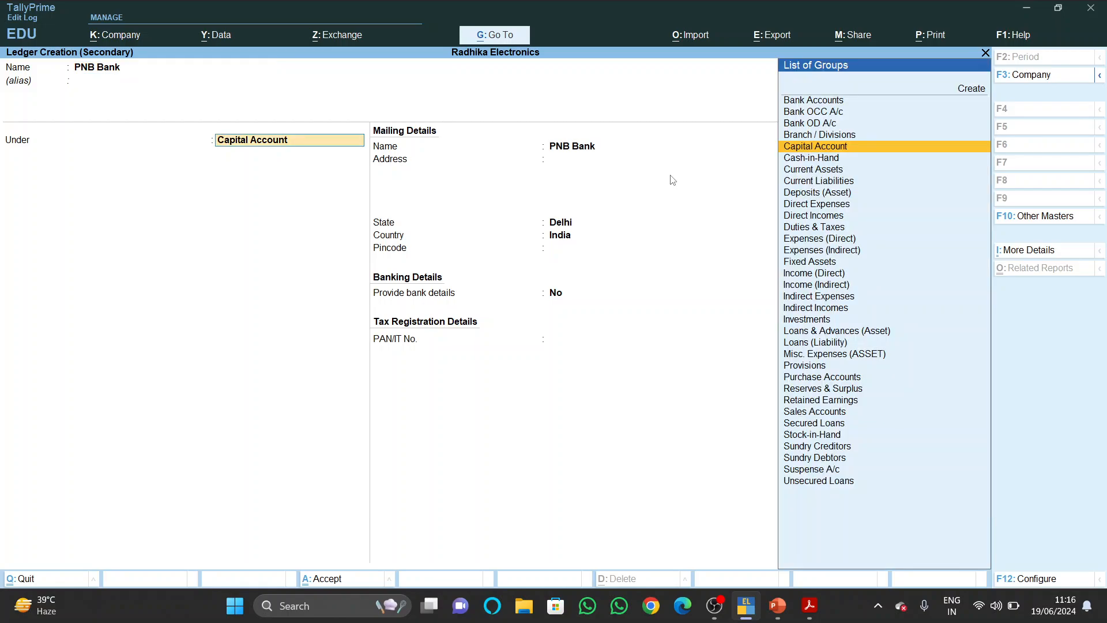
text(Ba)
key(Return)
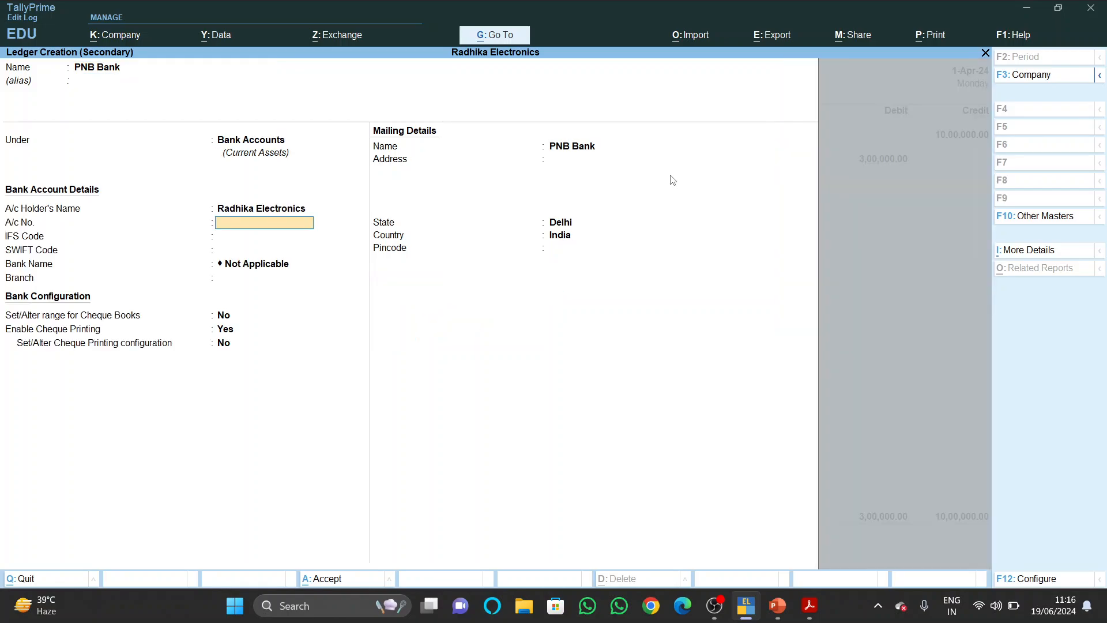
key(ctrl+a)
- Debit PNB Bank with 7,00,000 in the receipt voucher and accept its bank allocation as Cheque/DD
key(Return)
key(Return)
key(Return)
key(Return)
key(Return)
key(Return)
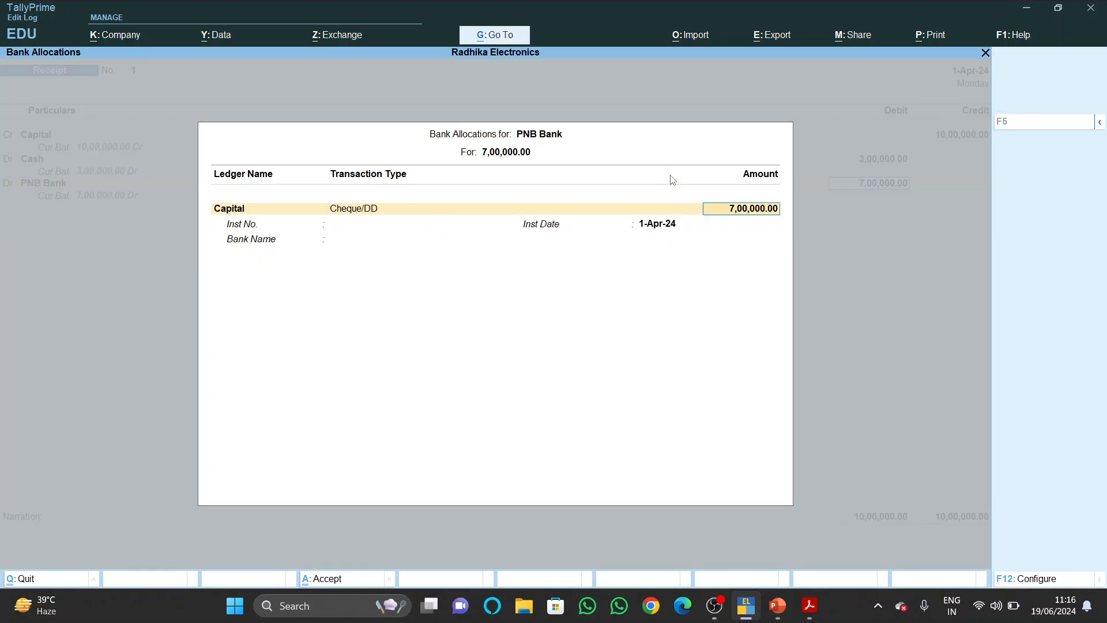
- Enter the narration "being capital introduce" and save the receipt voucher
text(be)
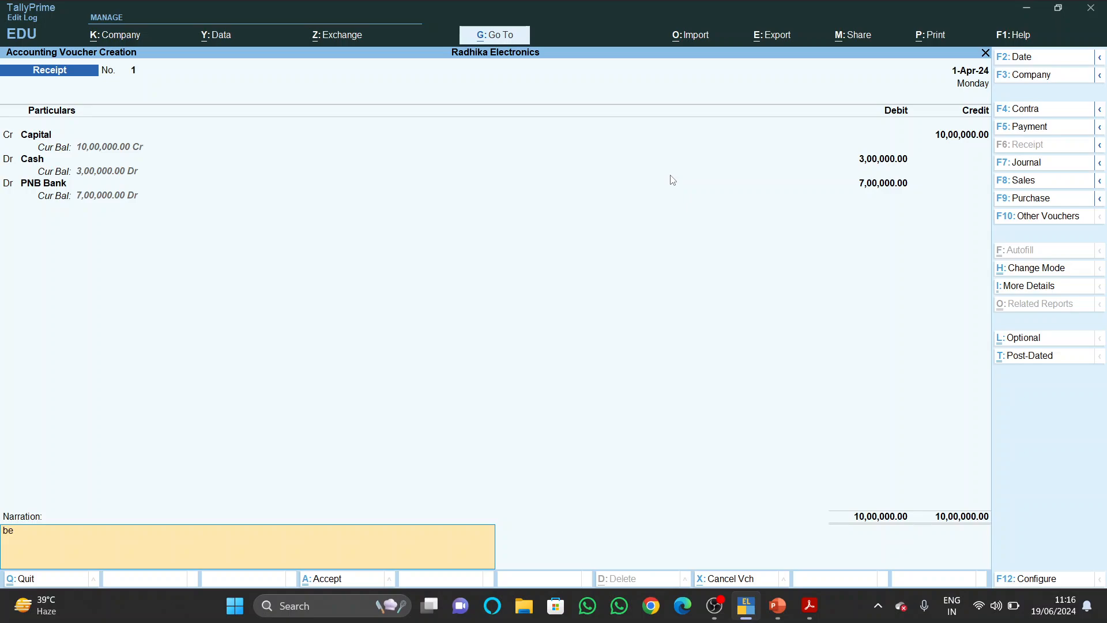
text(ing capital introduce)
key(Return)
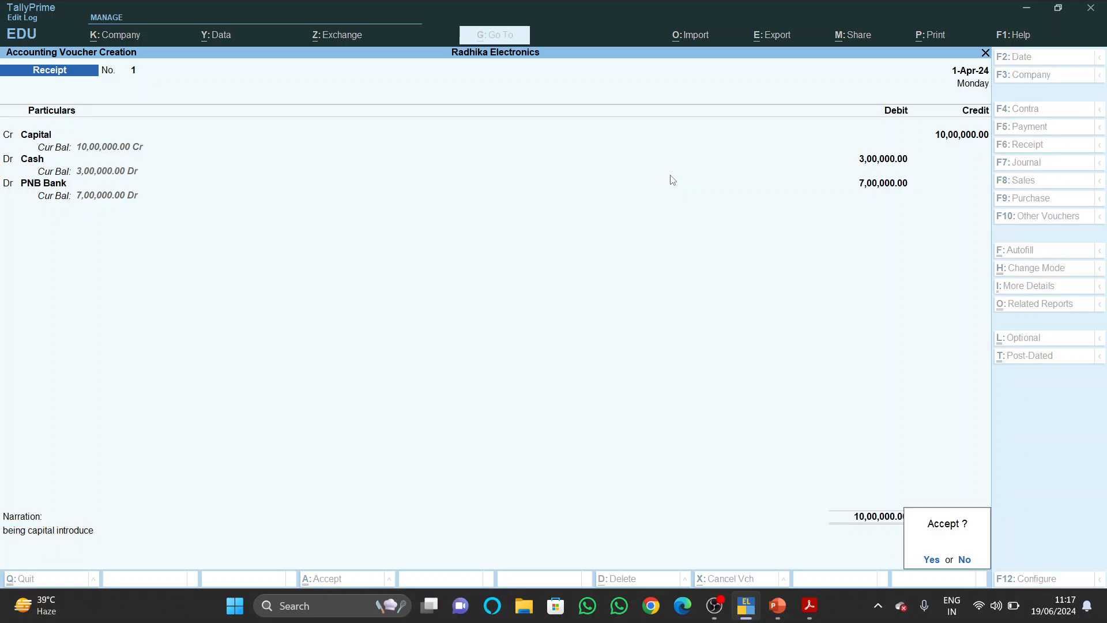
key(Return)
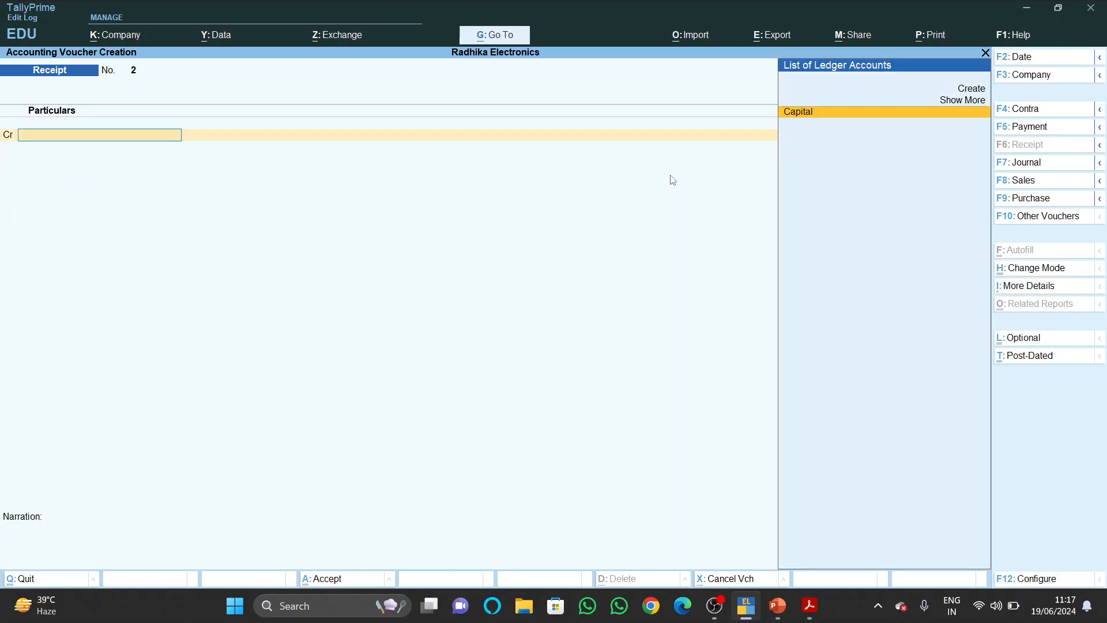
- Read question 3 in the exercise PDF, and activate and open the inactive Purchase Order voucher type in TallyPrime
key(alt+Tab)
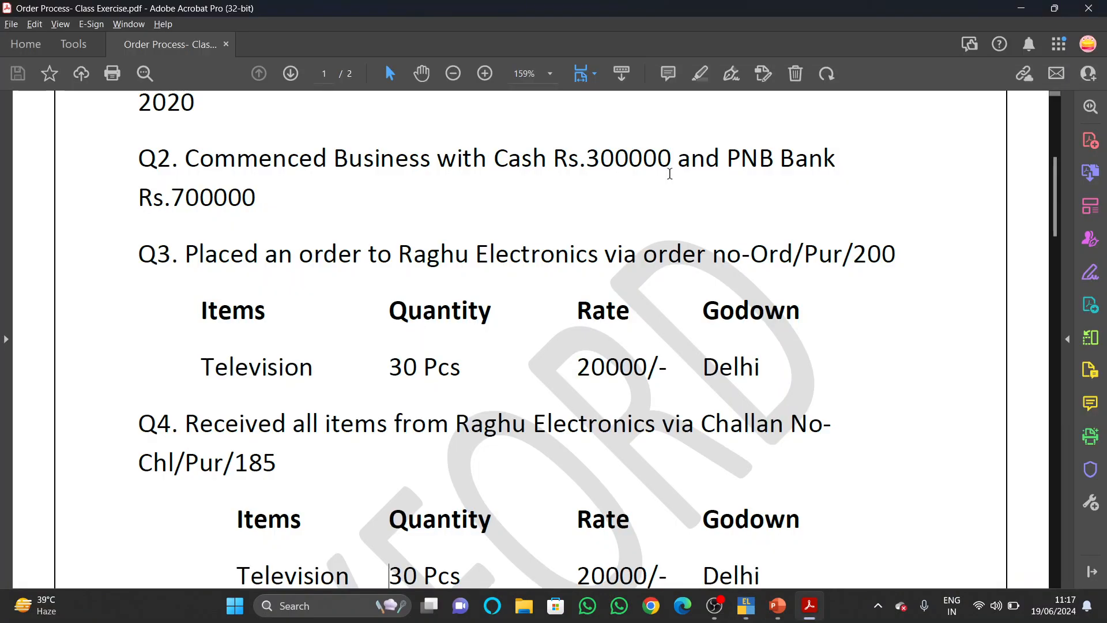
scroll(502, 322, down, 3)
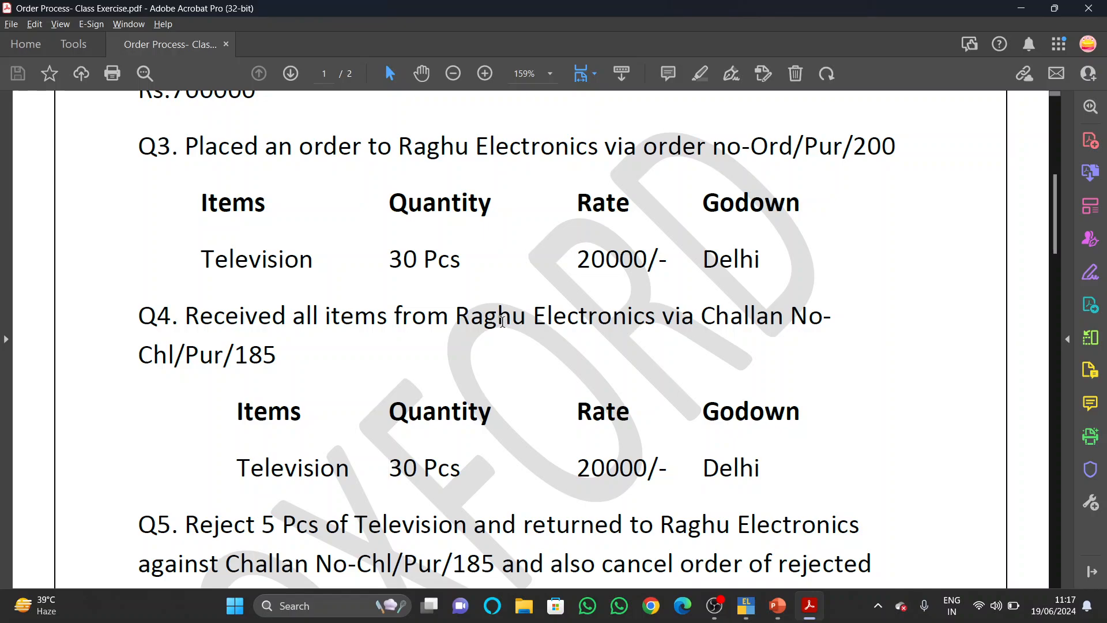
key(alt+Tab)
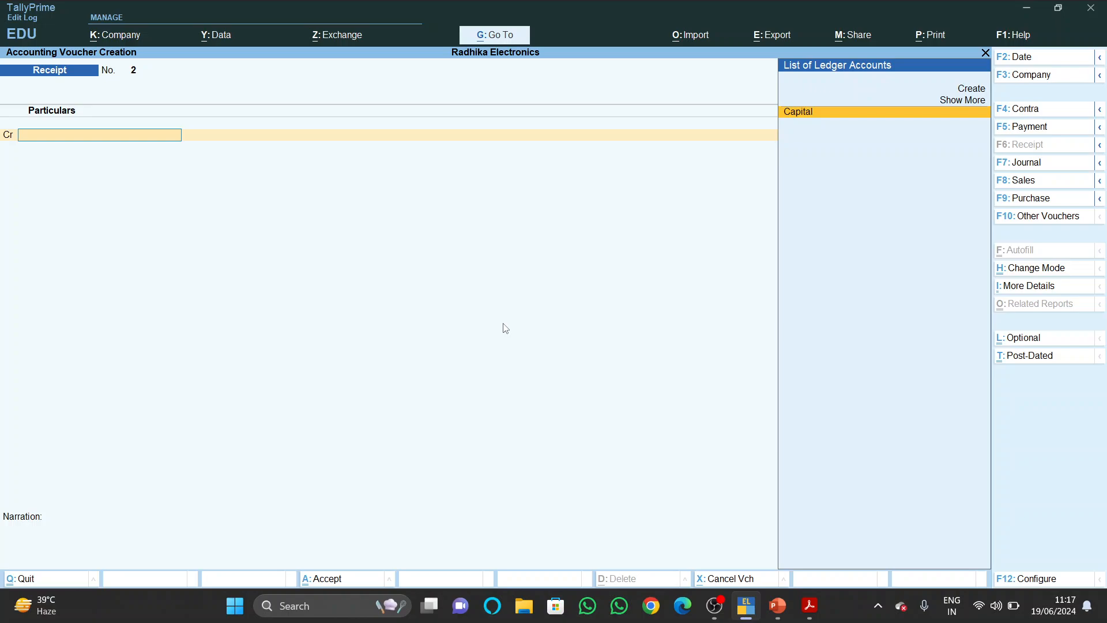
click(1073, 222)
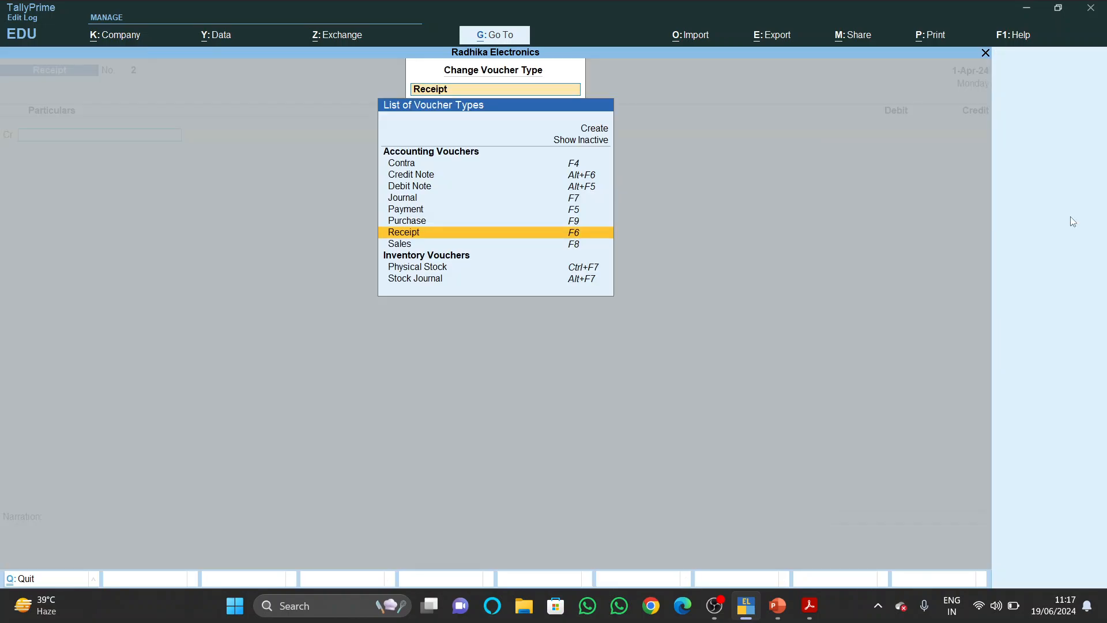
click(582, 141)
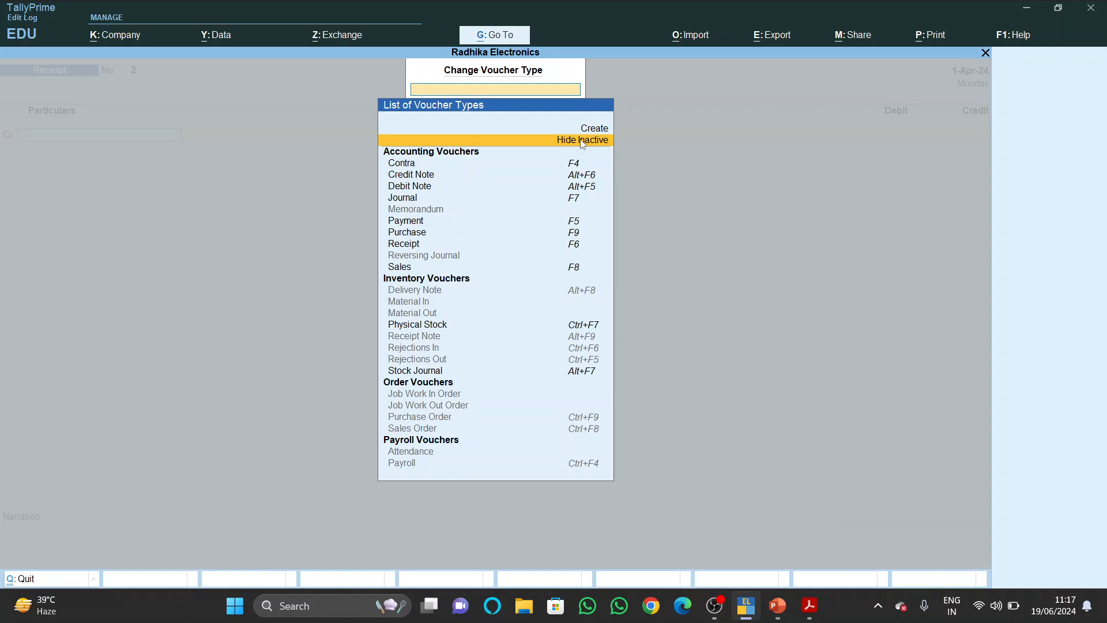
key(Down)
key(Down)
key(Down)
key(Down)
key(Down)
key(Down)
key(Down)
key(Down)
key(Down)
key(Down)
key(Down)
key(Down)
key(Down)
key(Down)
key(Down)
key(Down)
key(Down)
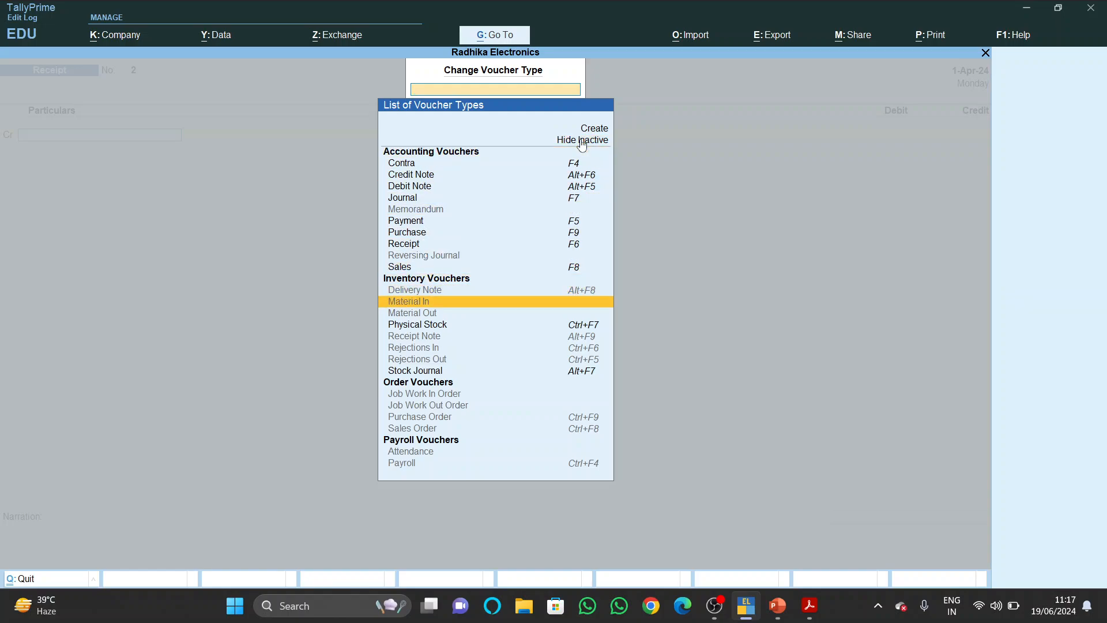
key(Down)
key(Down)
key(Down)
key(Down)
key(Down)
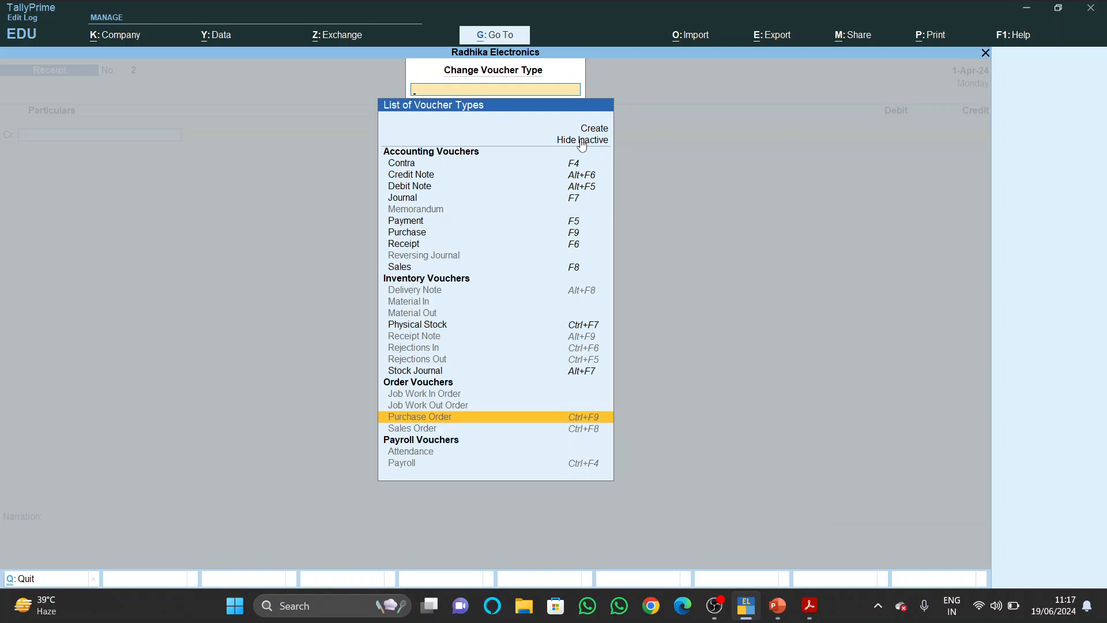
key(Return)
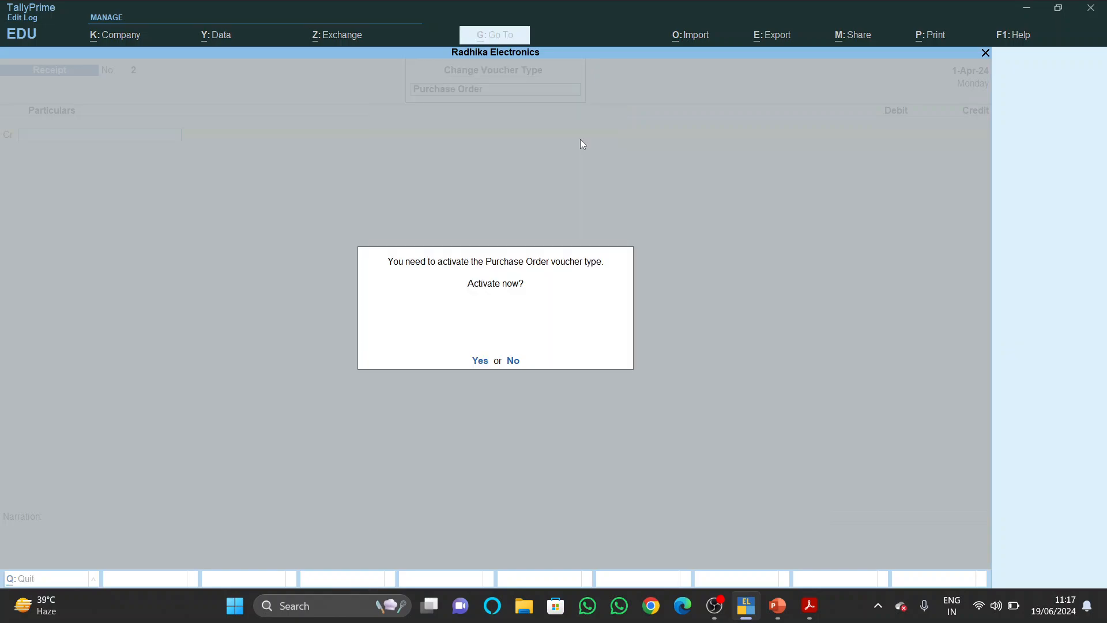
key(Return)
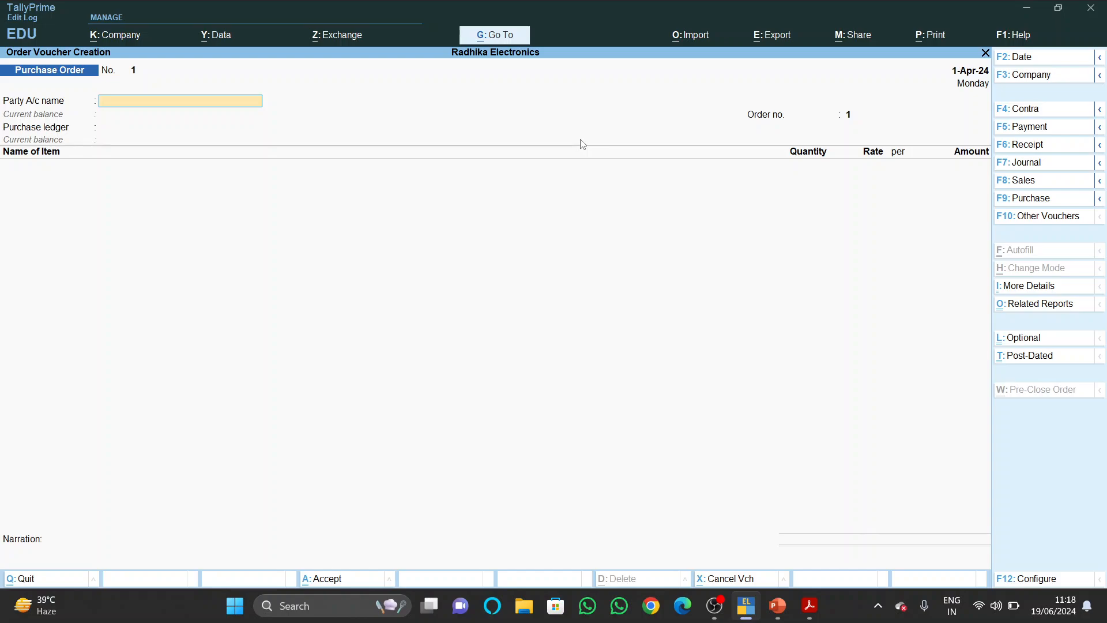
- Quit the empty purchase order voucher and bring up the list of voucher types for alteration
key(Escape)
key(y)
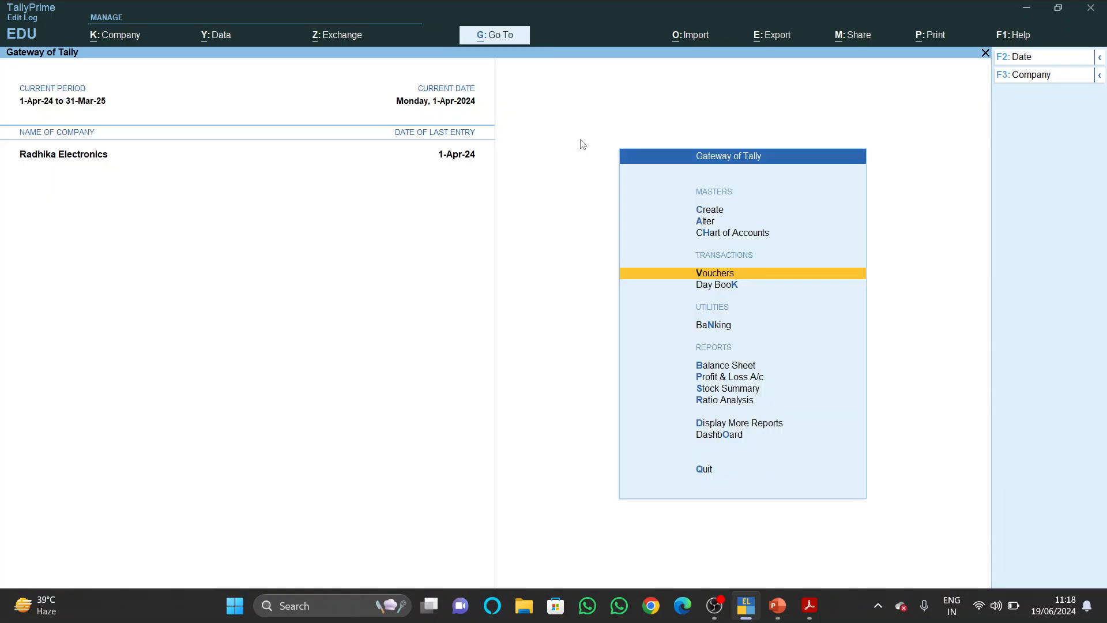
key(Up)
key(Up)
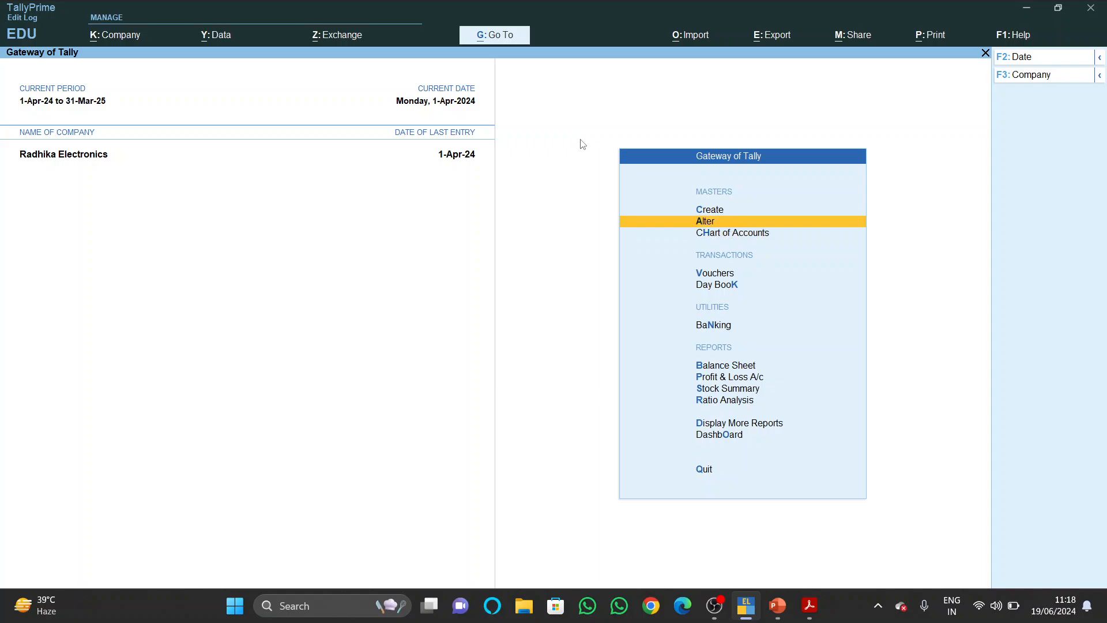
key(Return)
key(Down)
key(Down)
key(Down)
key(Down)
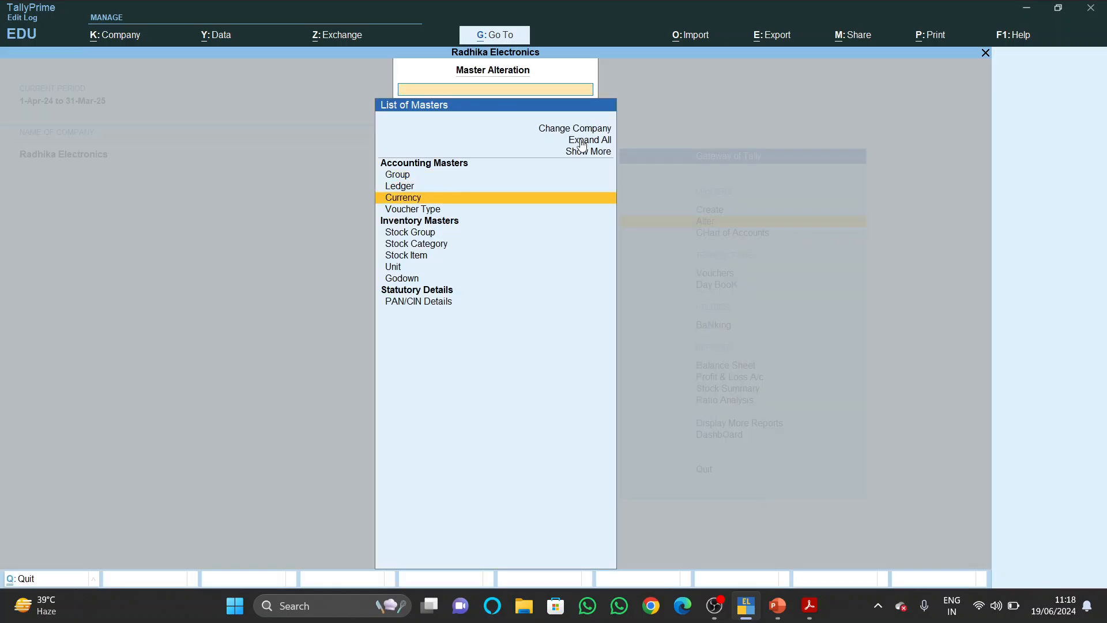
key(Up)
key(Return)
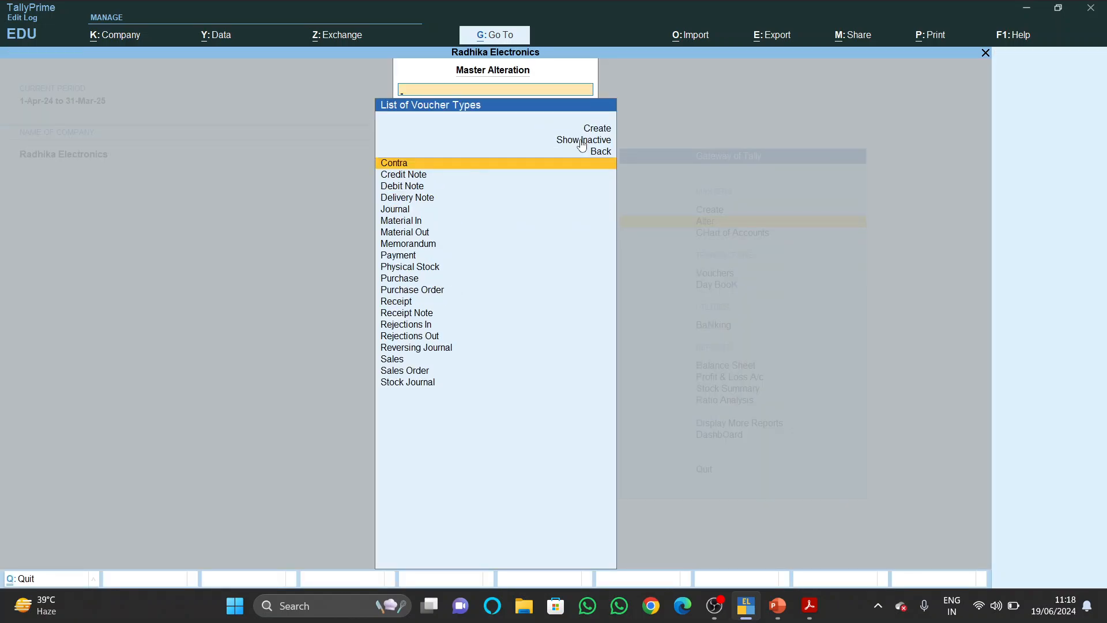
- Set Allow zero-valued transactions to Yes for the Purchase Order voucher type and save it
key(Down)
key(Down)
key(Down)
key(Down)
key(Down)
key(Down)
key(Down)
key(Down)
key(Down)
key(Down)
key(Down)
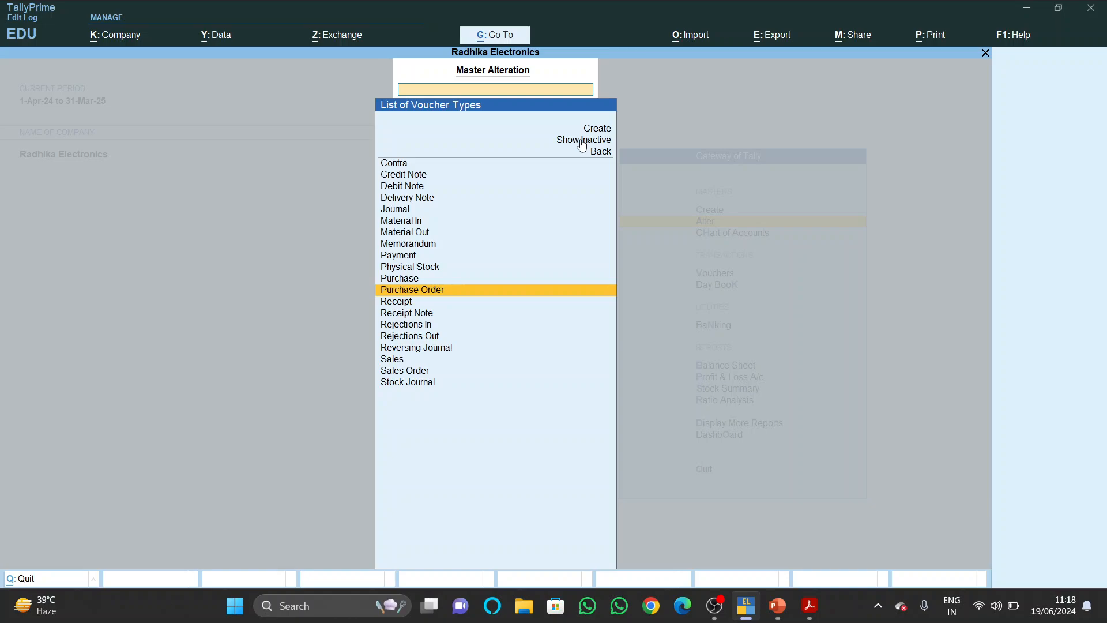
key(Return)
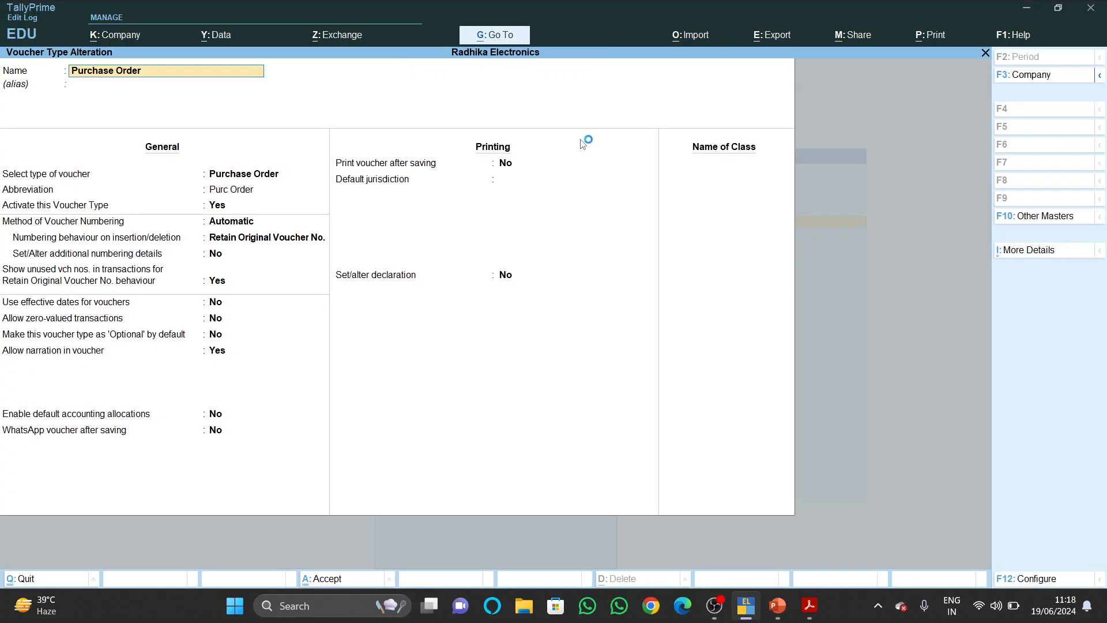
key(super+plus)
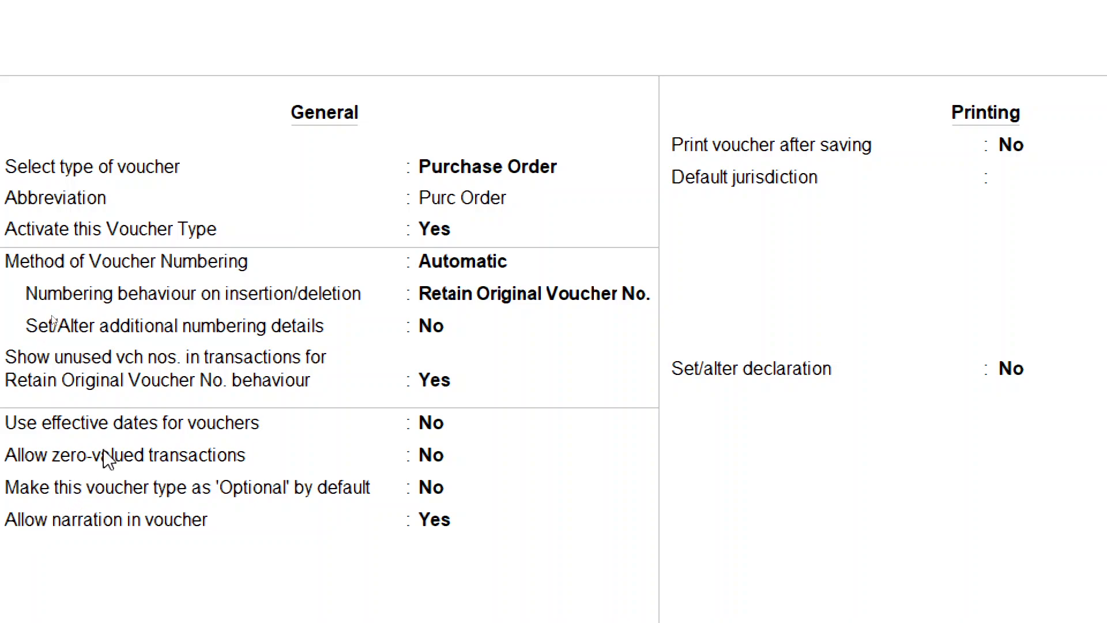
click(111, 470)
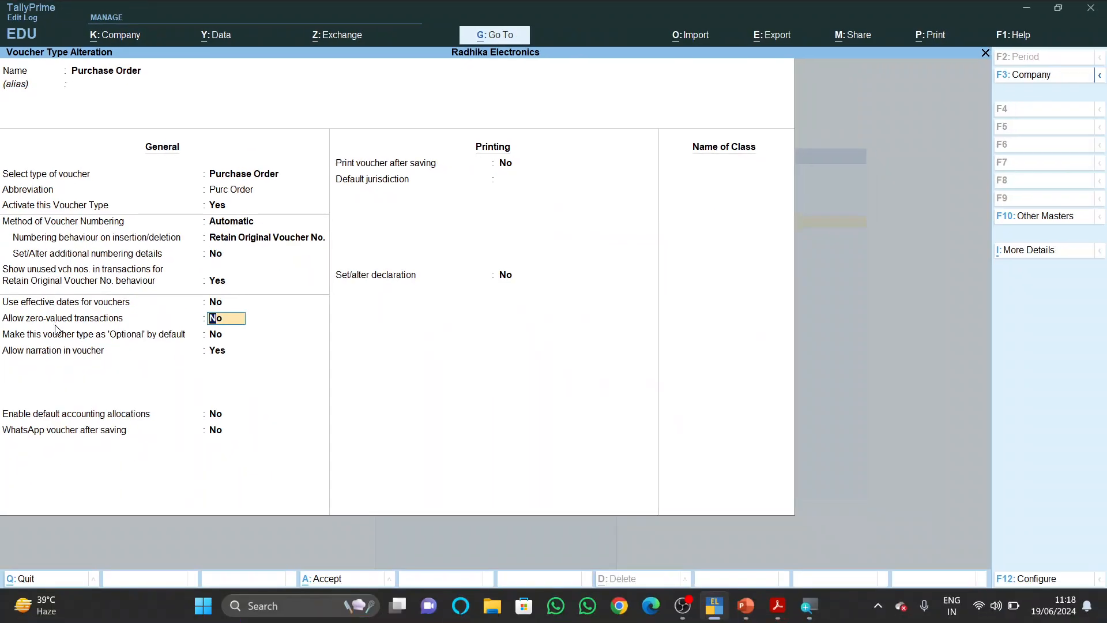
text(y)
key(Return)
key(ctrl)
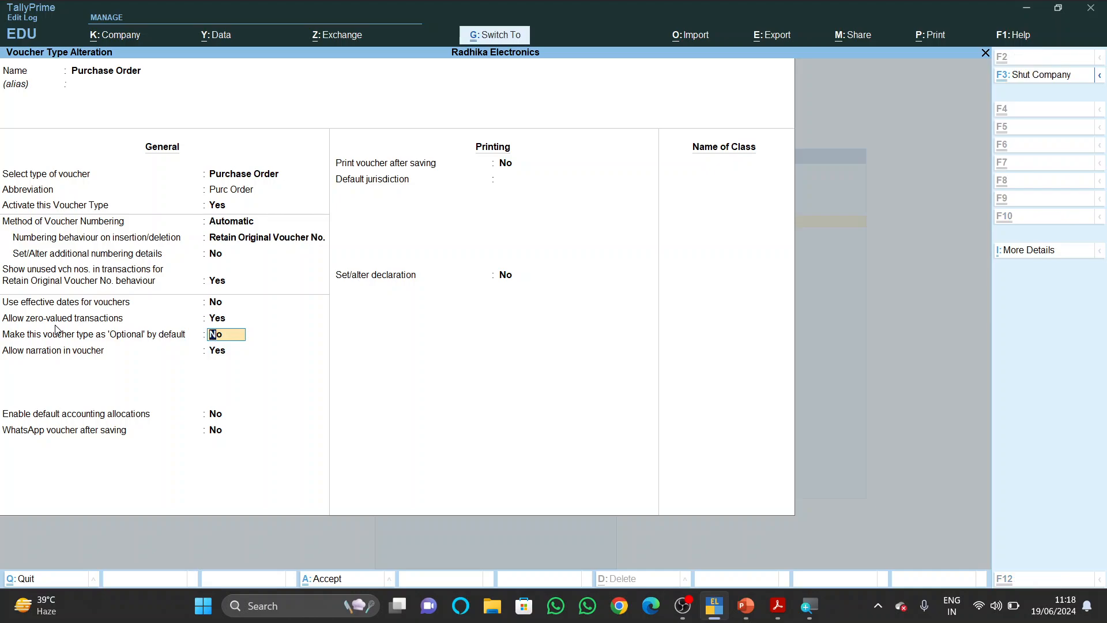
key(ctrl+a)
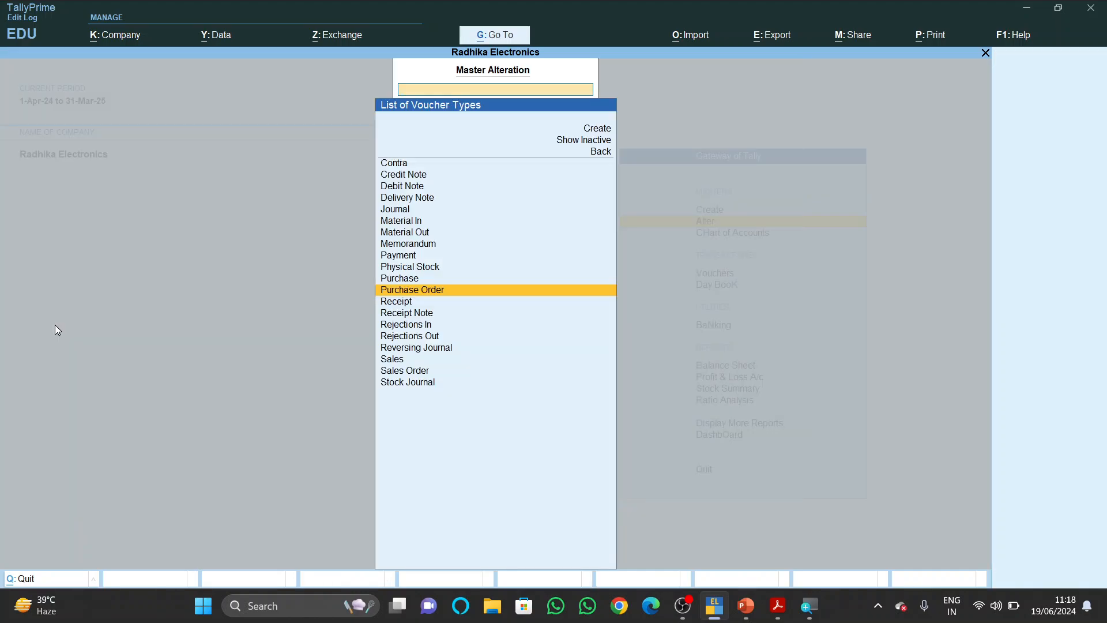
- Set Allow zero-valued transactions to Yes for the Receipt Note voucher type and save it
key(Down)
key(Down)
key(Down)
key(Down)
key(Down)
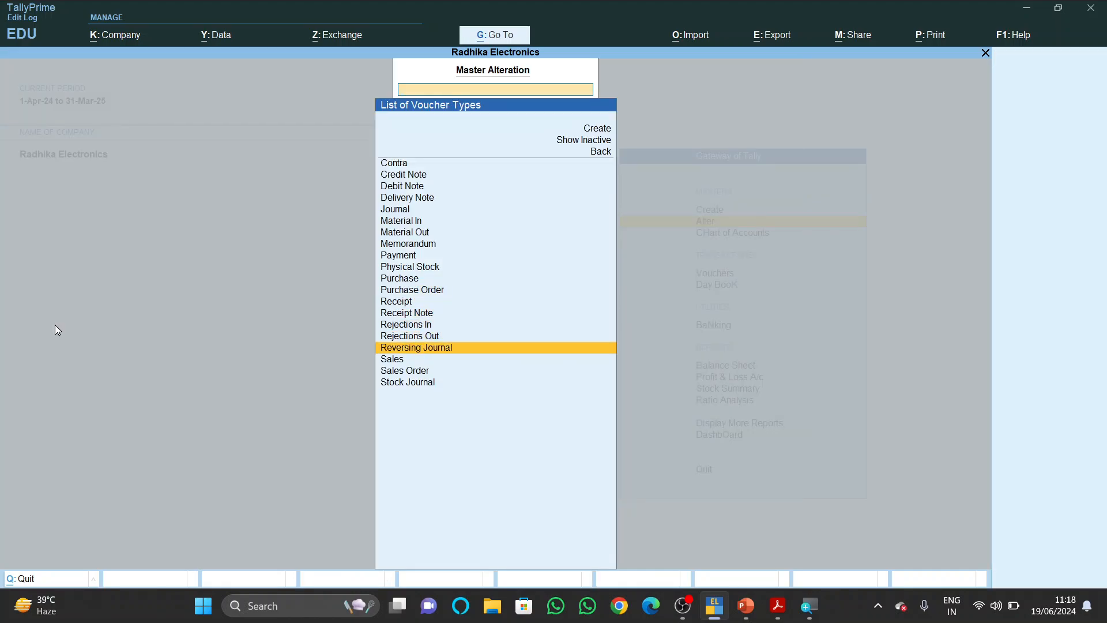
key(Up)
key(Up)
key(Up)
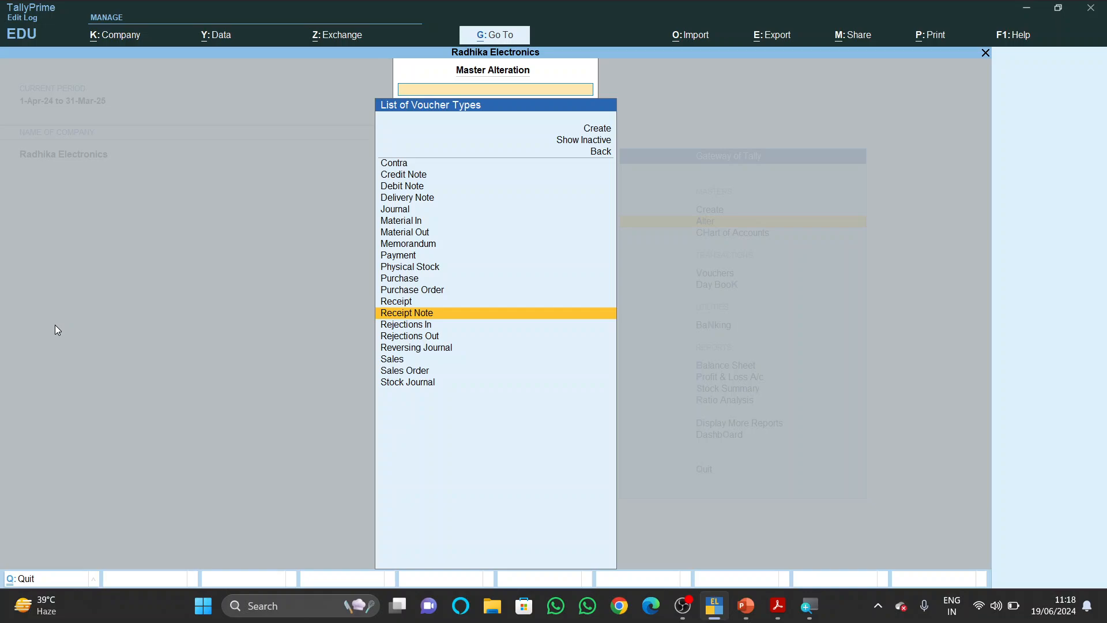
key(Return)
key(Return)
key(Return)
key(Return)
key(Return)
key(Return)
key(Return)
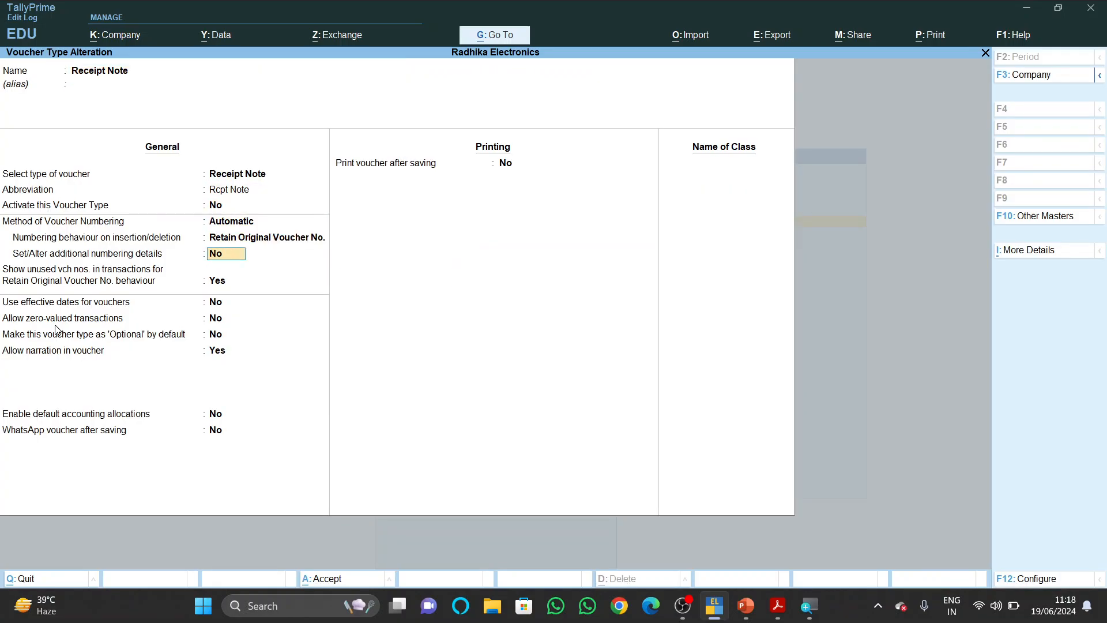
key(Return)
key(Return)
key(Return)
text(y)
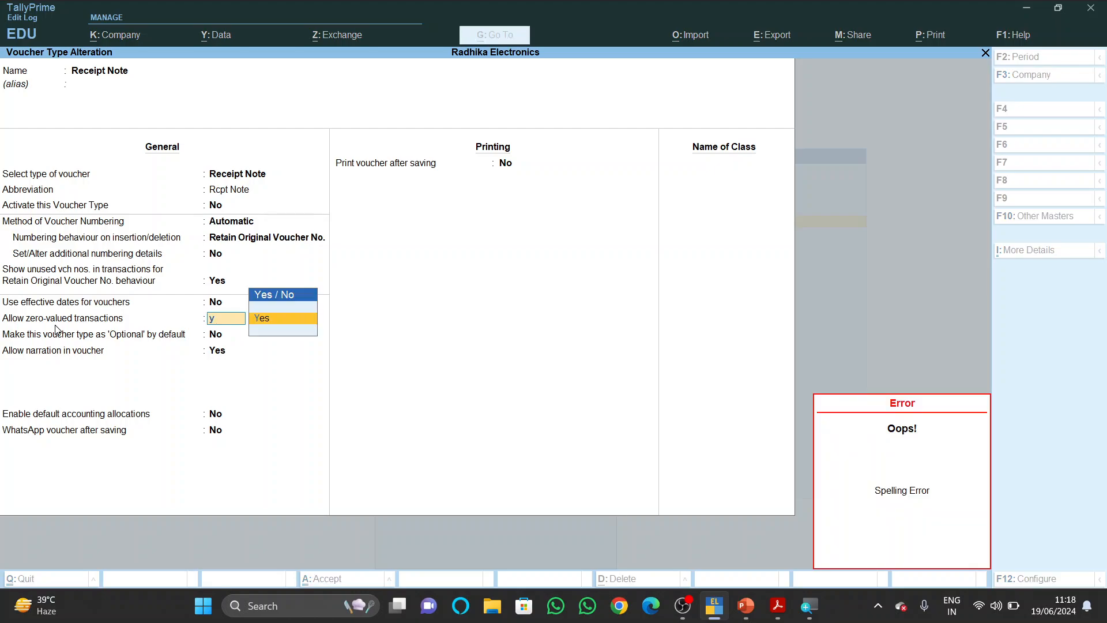
key(Return)
key(ctrl+a)
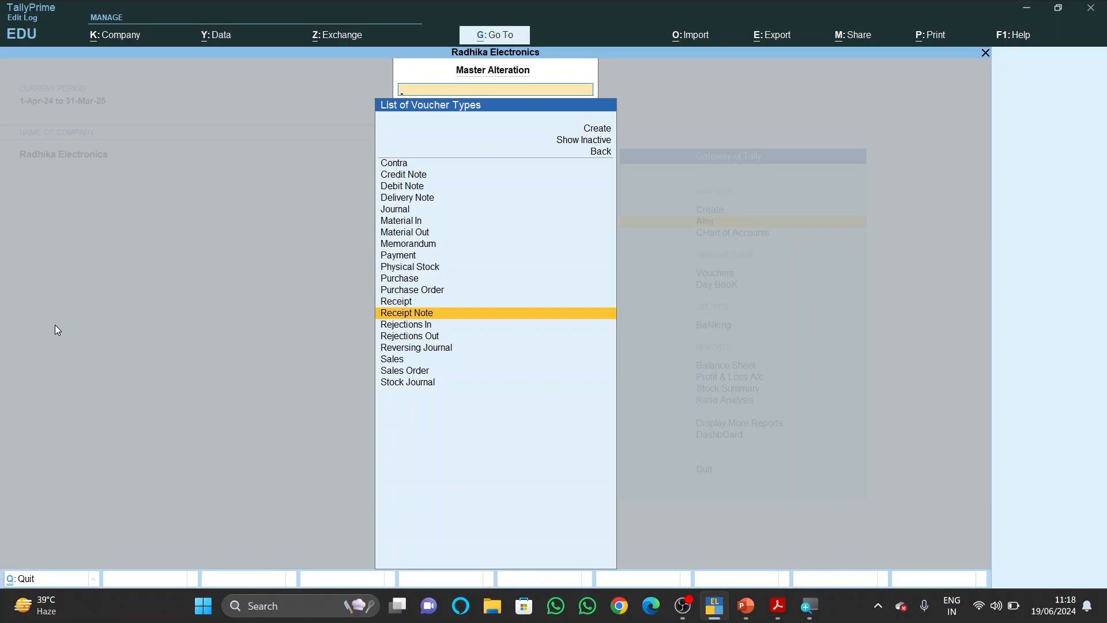
- Set Allow zero-valued transactions to Yes for the Rejections Out voucher type and save it
key(Down)
key(Down)
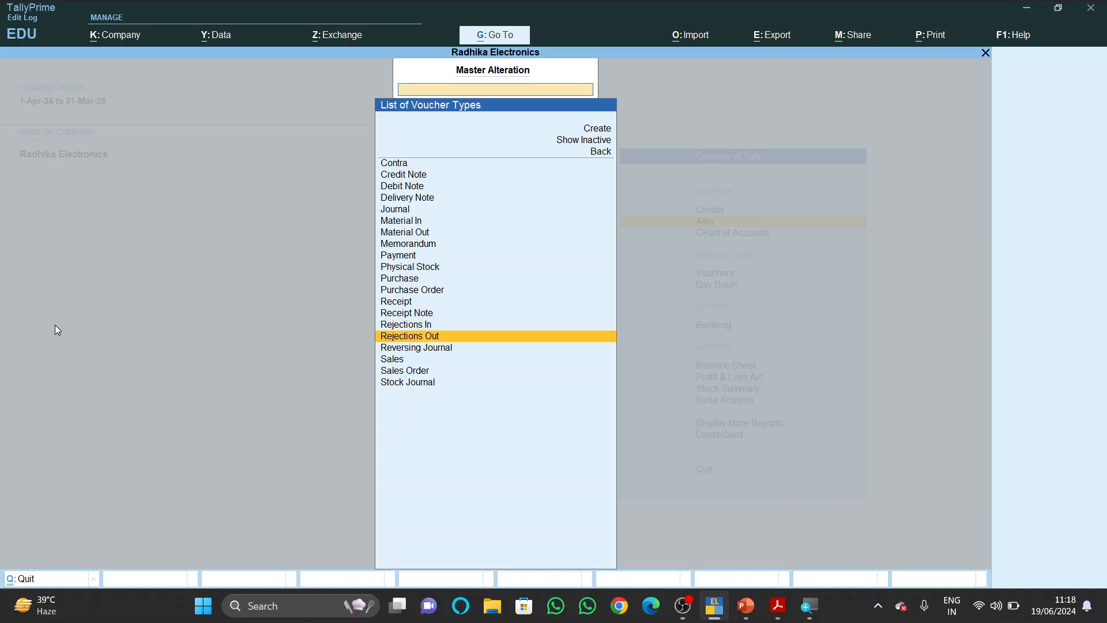
key(Return)
key(Return)
key(Return)
key(Return)
key(Return)
key(Return)
key(Return)
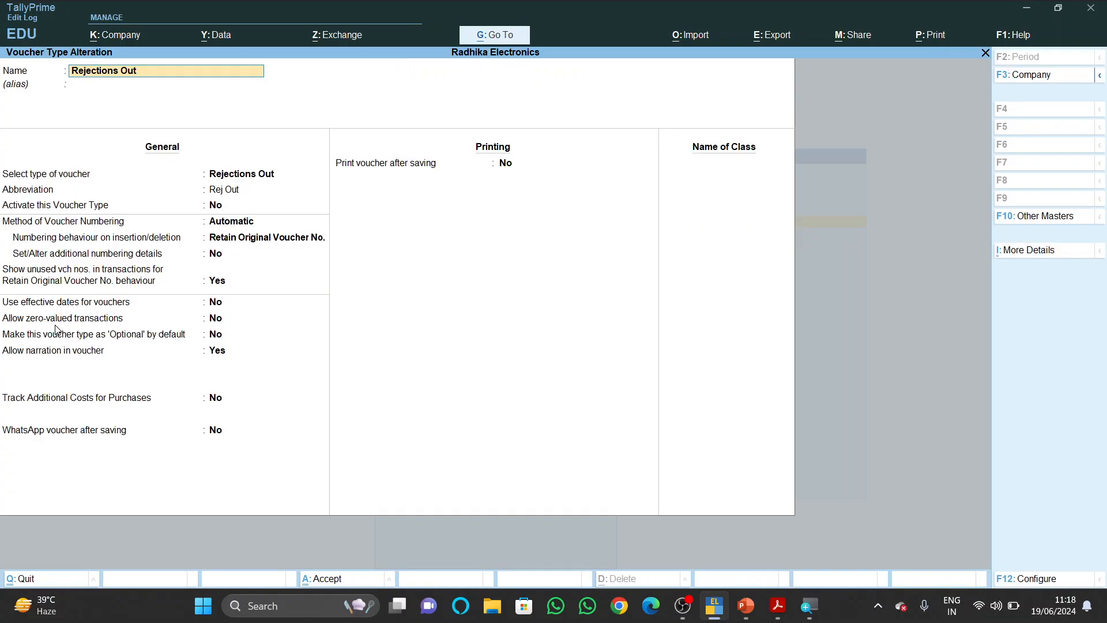
key(Return)
key(Return)
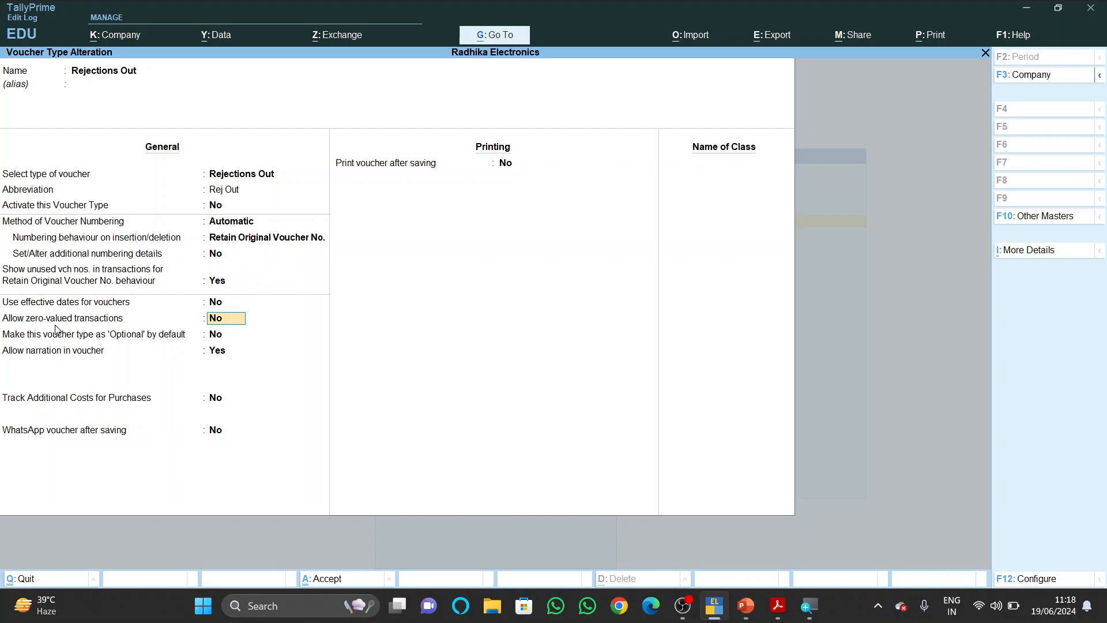
key(Return)
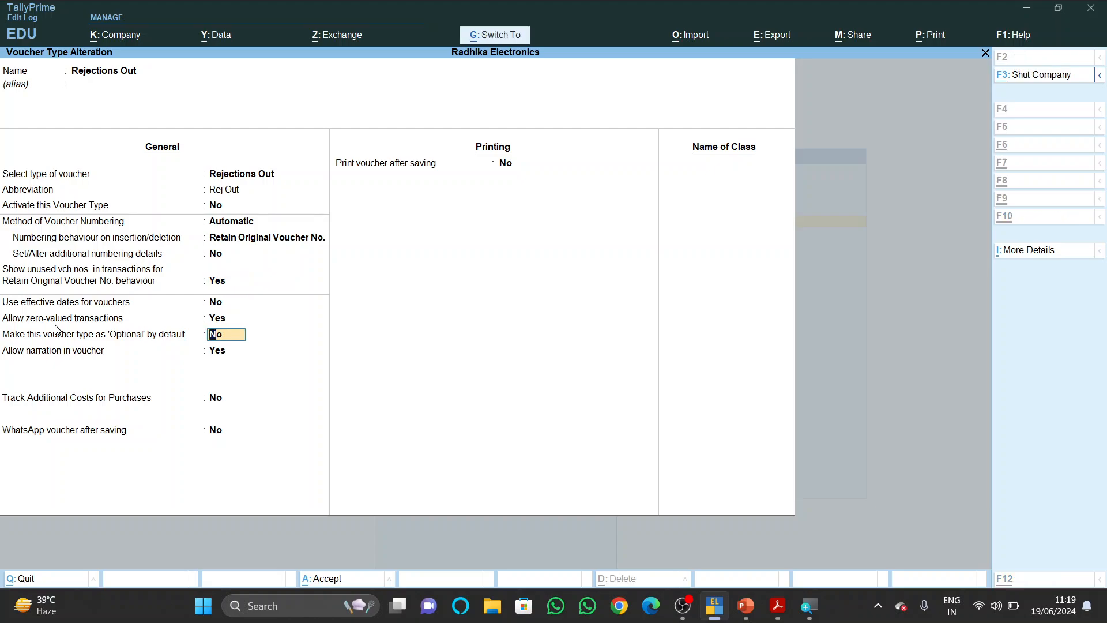
key(ctrl+a)
key(Return)
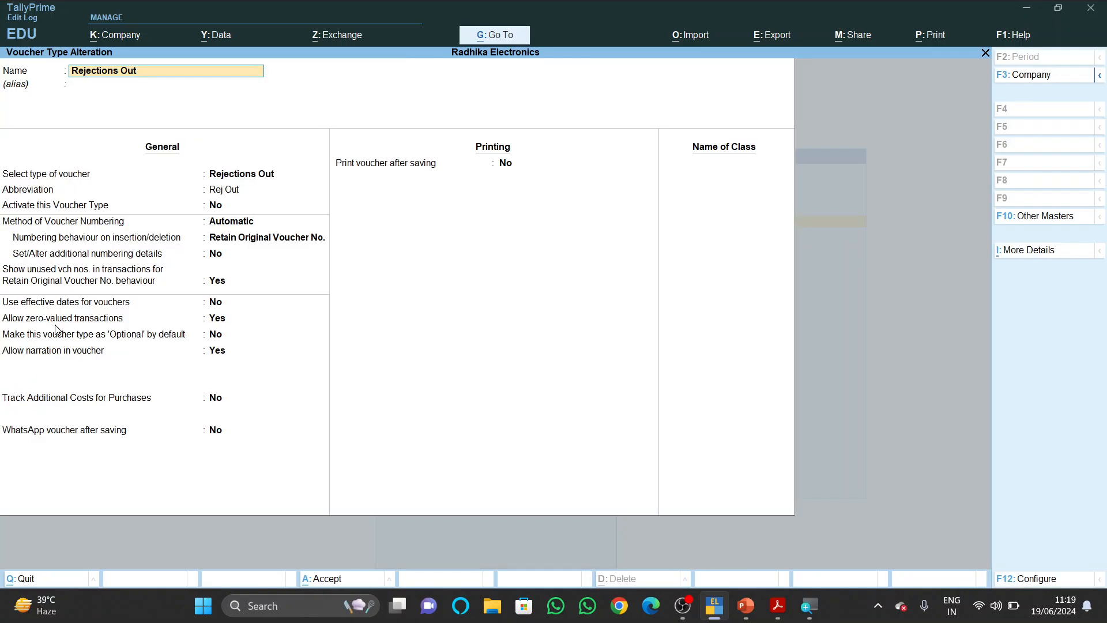
- Leave the voucher type alteration and open a new purchase order voucher
key(Escape)
key(Escape)
key(Escape)
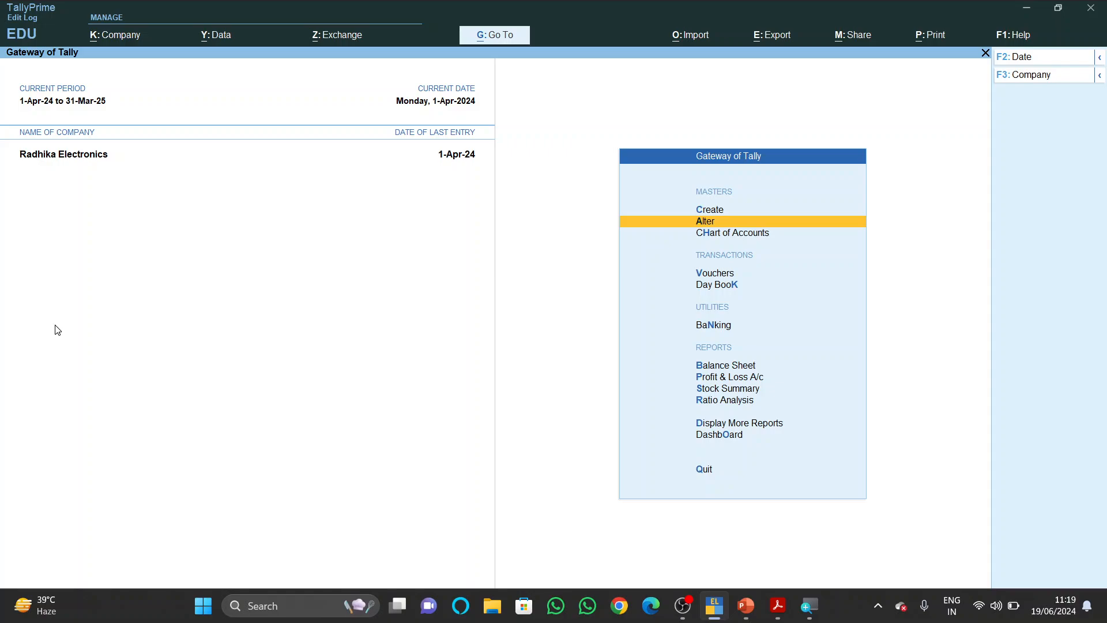
key(Down)
key(Down)
key(Down)
key(Up)
key(Return)
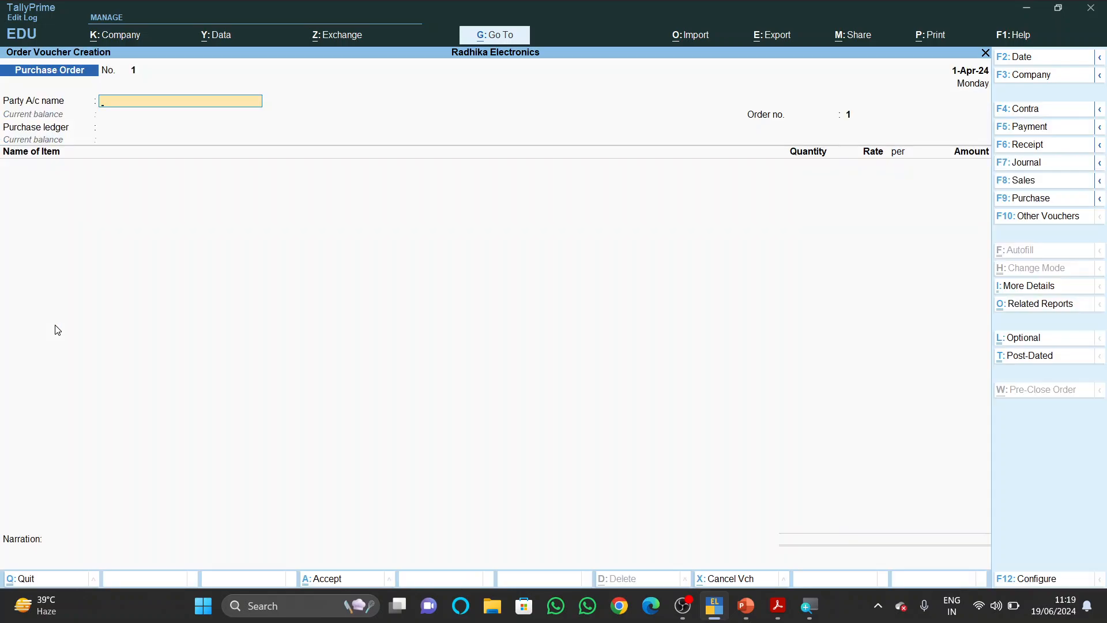
- Copy the supplier name Raghu Electronics from question 3 in the exercise PDF and enter it as the name of a new party ledger in TallyPrime
key(alt+Tab)
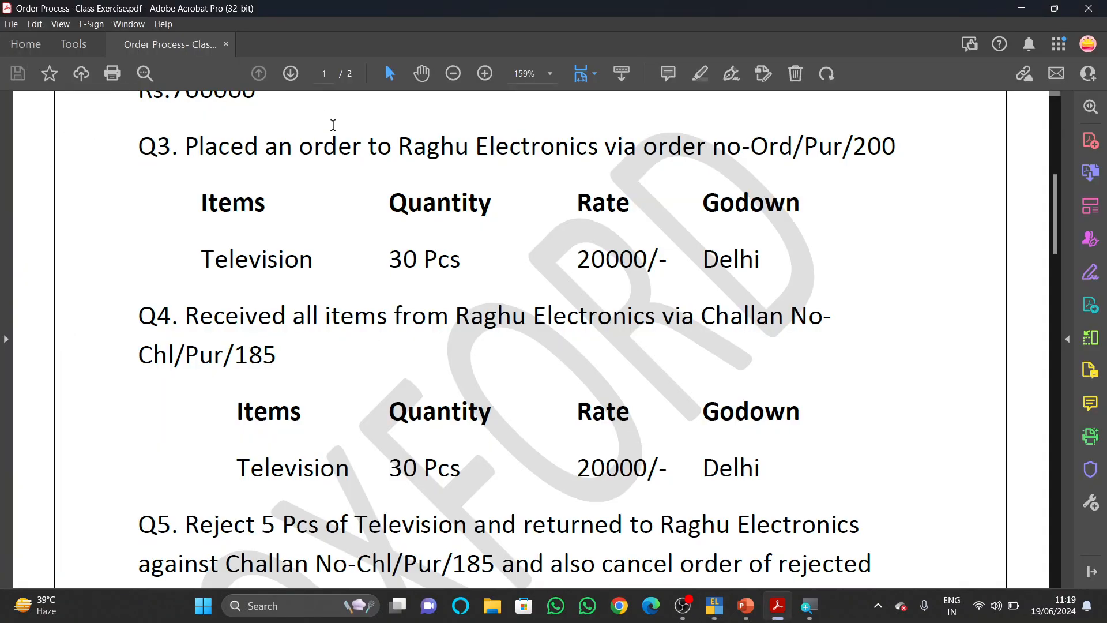
drag(401, 151, 597, 151)
key(ctrl+c)
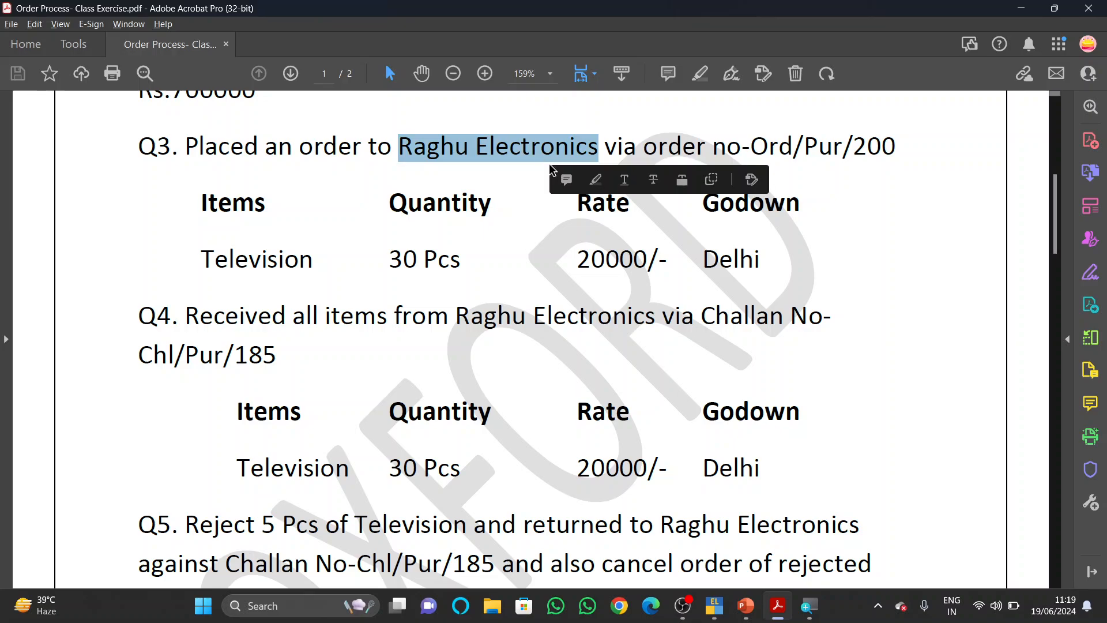
key(alt+Tab)
key(alt+c)
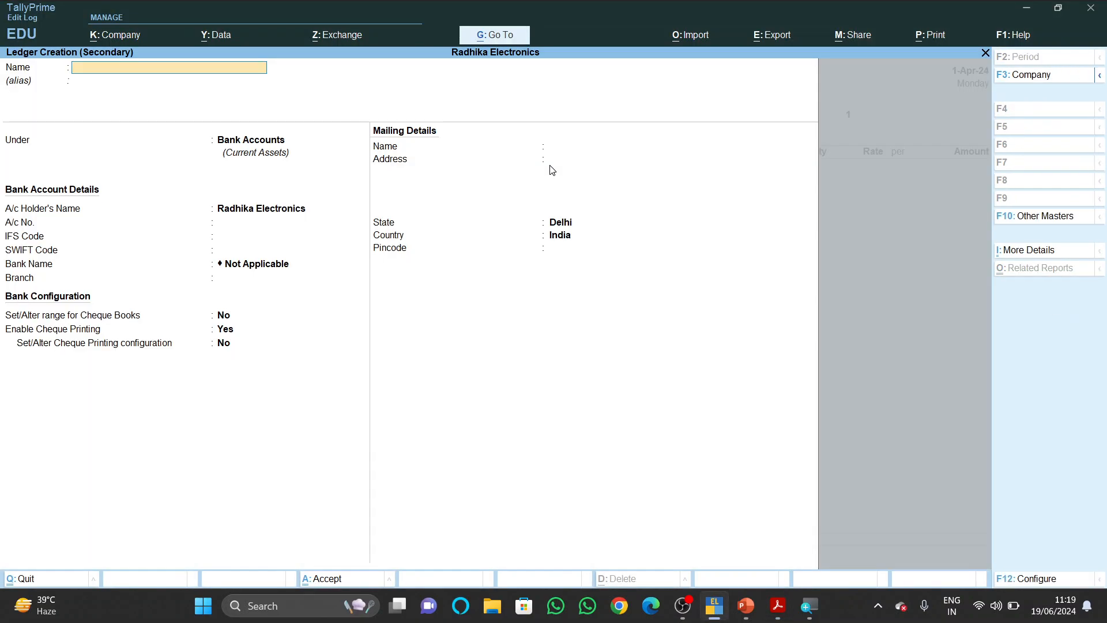
key(ctrl)
key(ctrl+v)
- Place the Raghu Electronics ledger under Sundry Creditors, keep balances maintained bill-by-bill and save it
key(Return)
text(Sun)
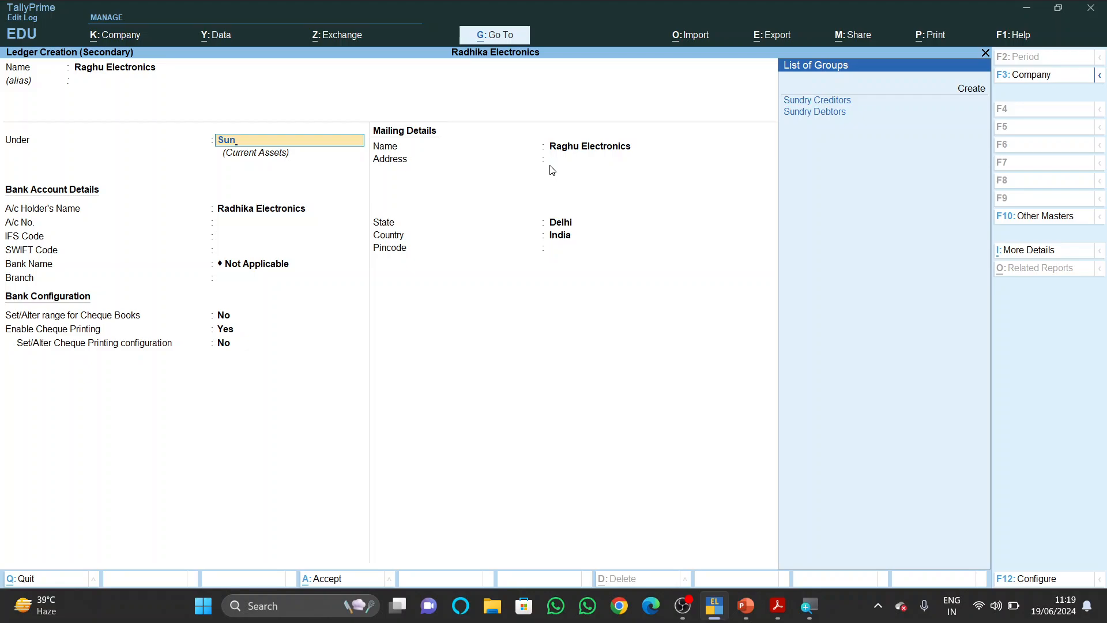
key(Return)
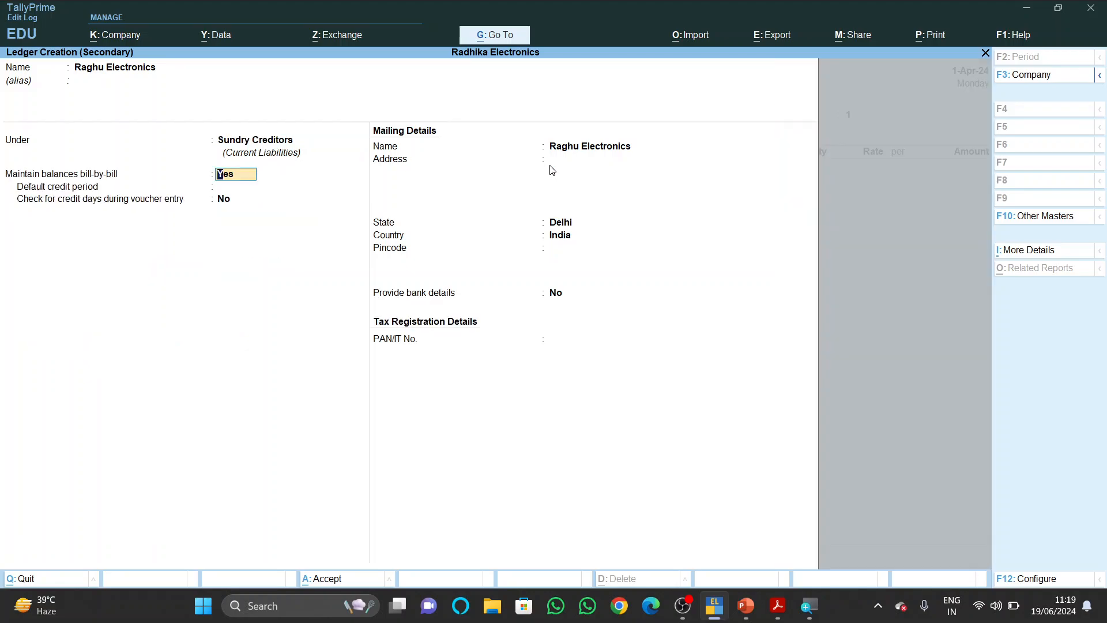
key(Return)
key(Return)
key(Return)
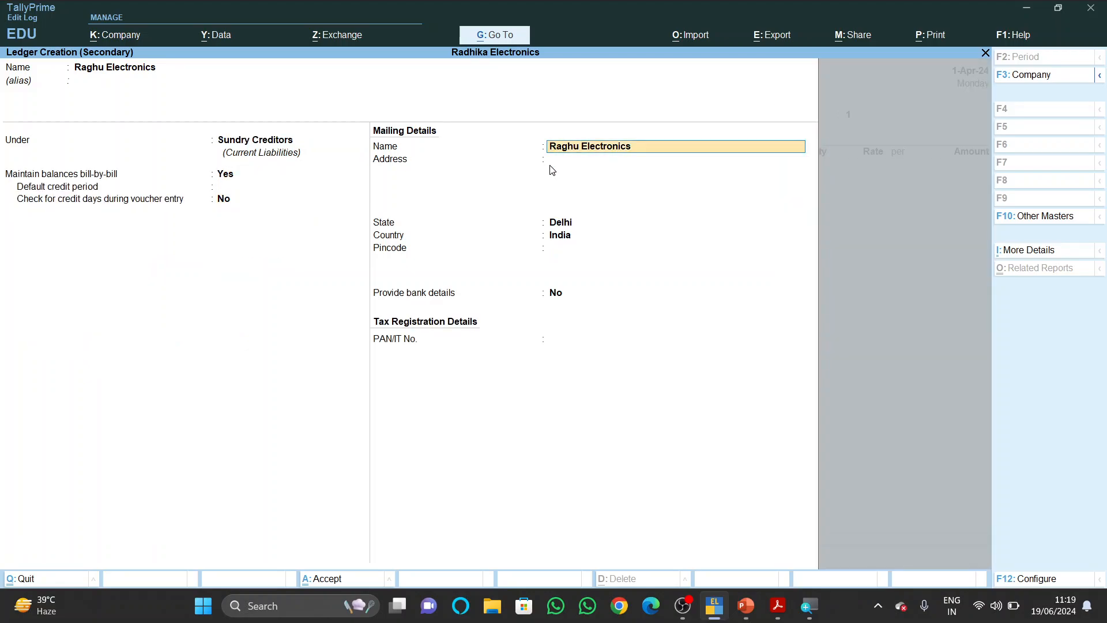
key(ctrl+a)
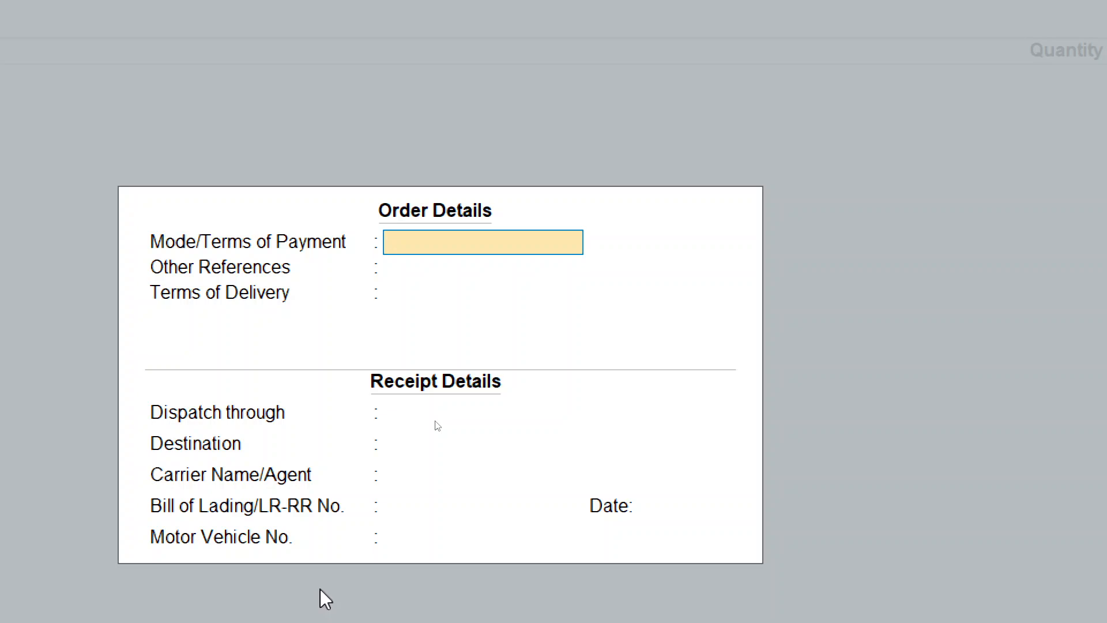
- Enter 30 as the terms of payment and 10 as the terms of delivery in the order details
text(30)
key(Return)
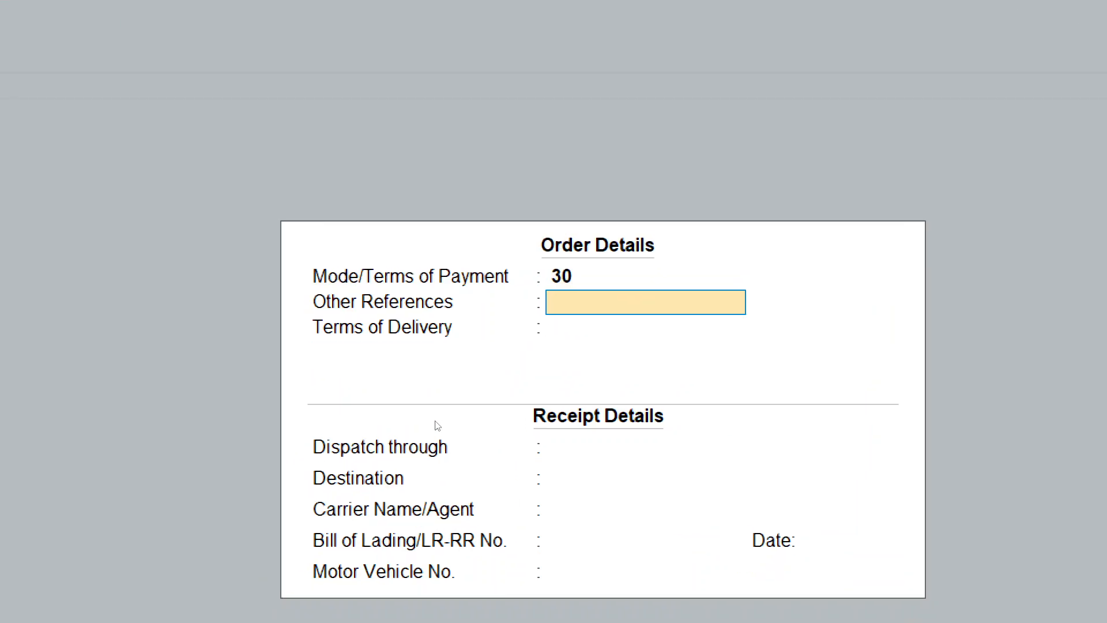
key(Return)
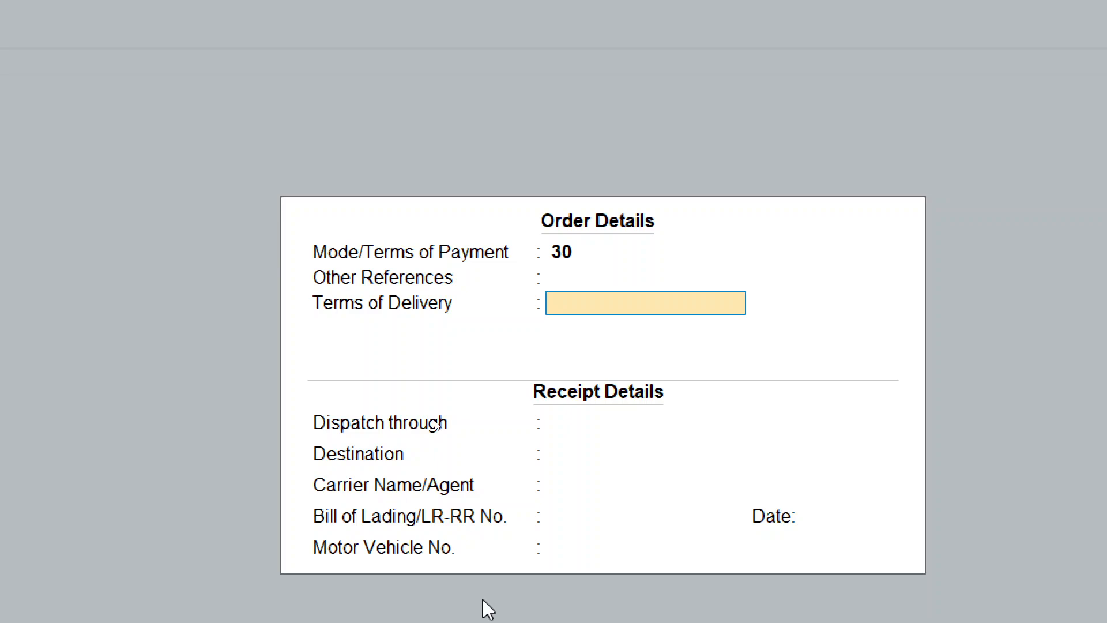
text(10)
key(Return)
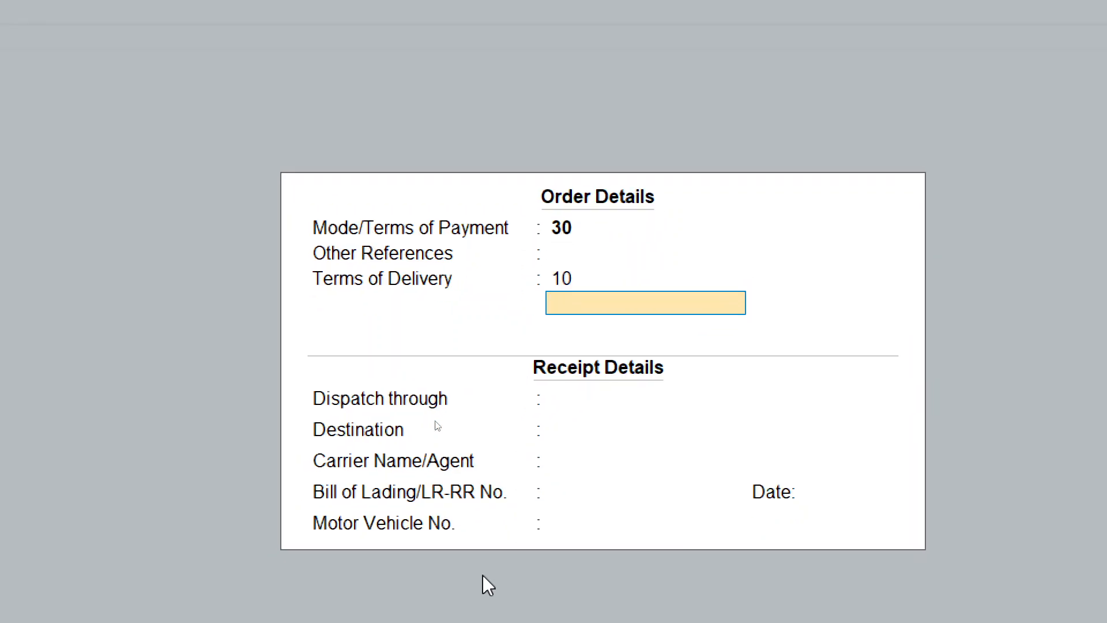
key(Return)
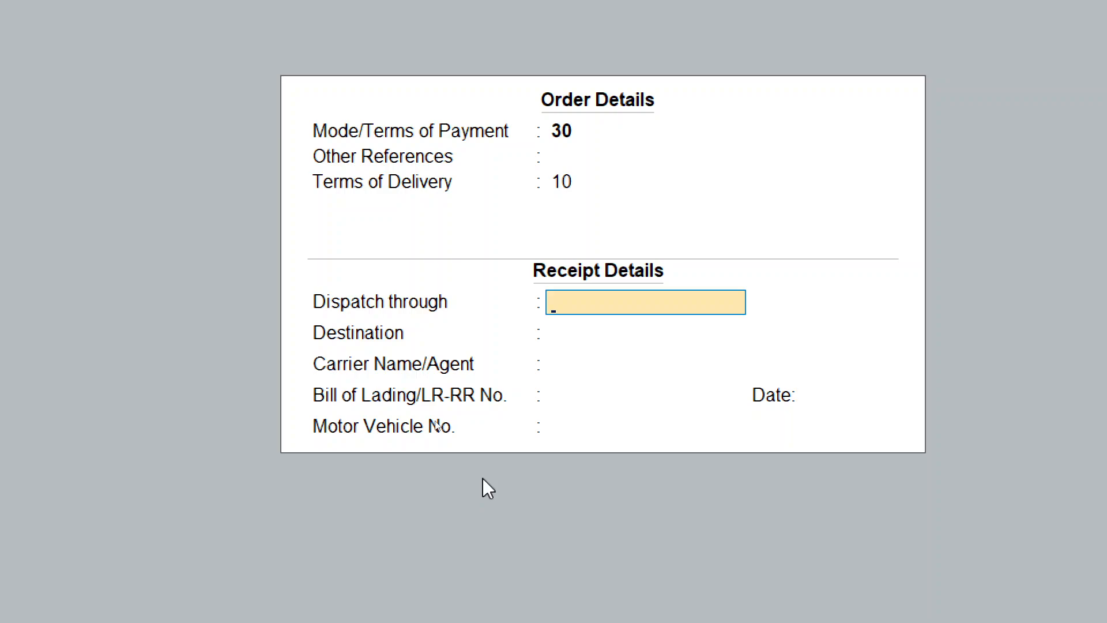
- Enter Truck as the dispatch mode and Delhi as the destination, leaving the remaining receipt details blank
text(Truck)
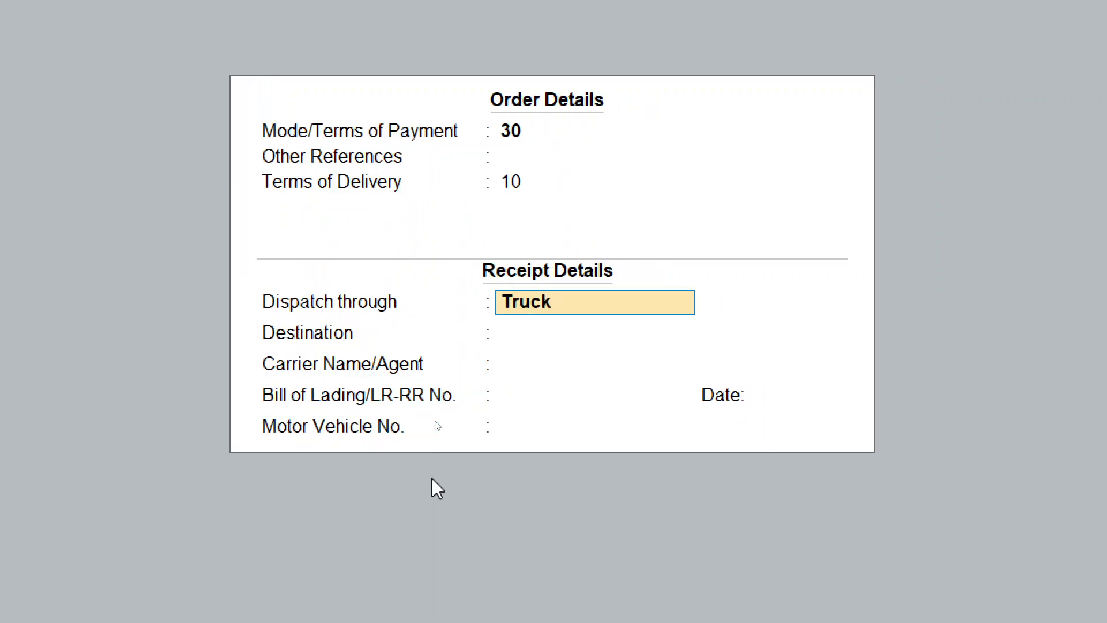
key(Return)
text(Del)
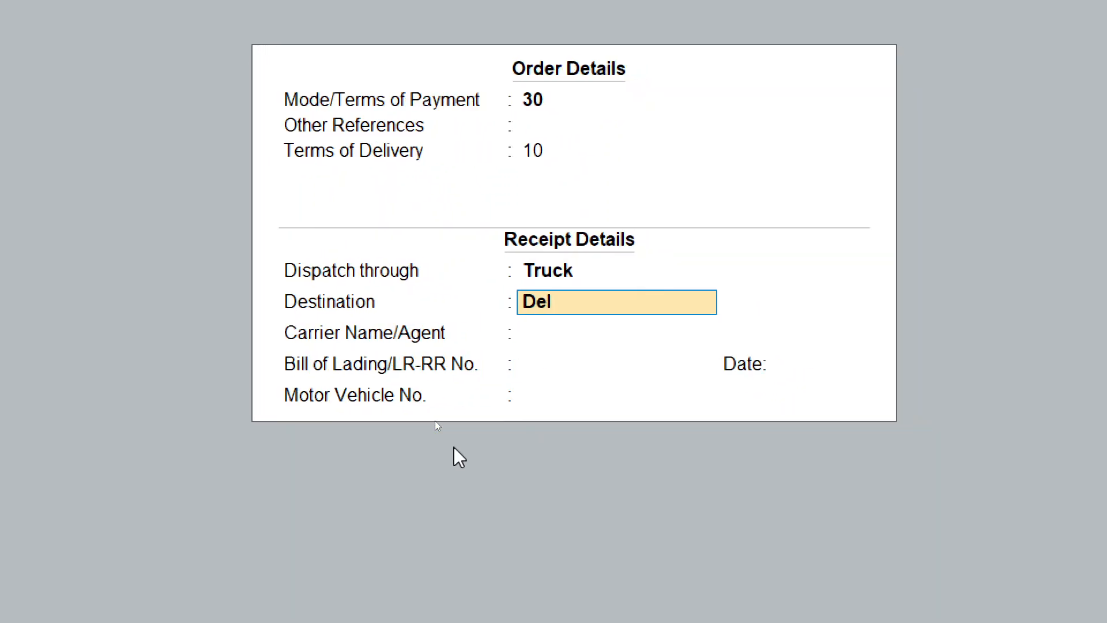
text(hi)
key(Return)
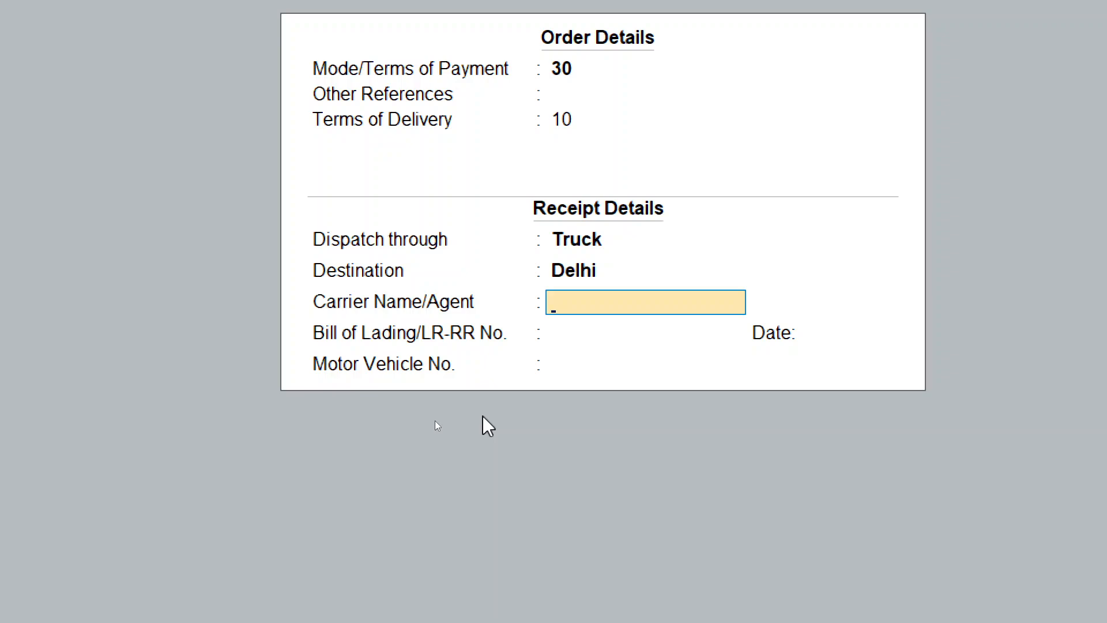
key(Return)
key(Return)
key(Return)
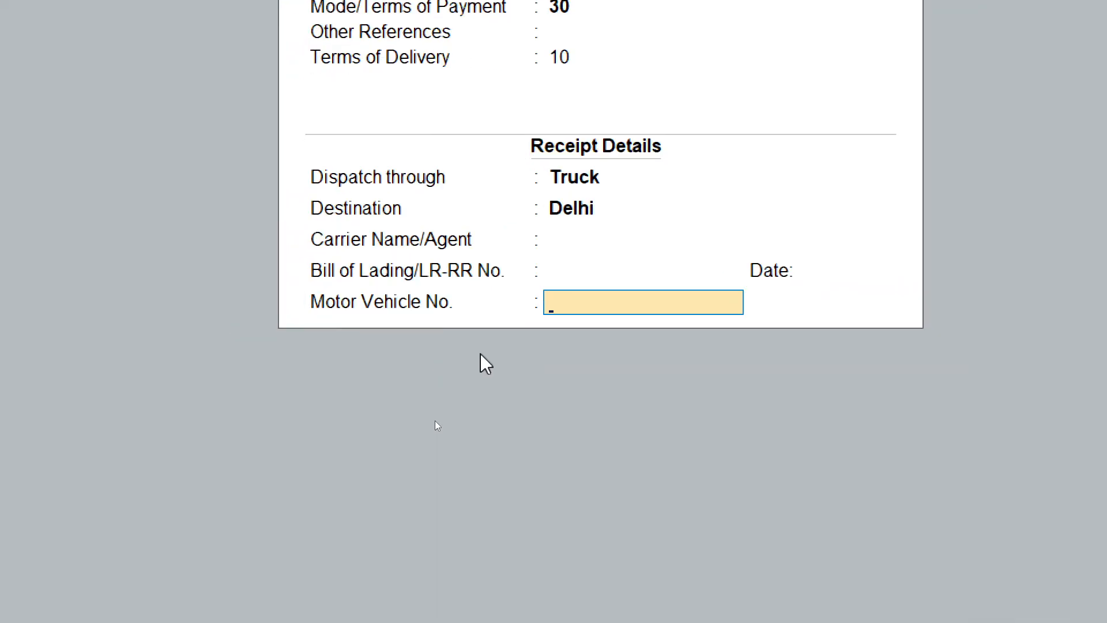
key(Return)
- Accept the party details for Raghu Electronics with state Delhi and country India
key(Return)
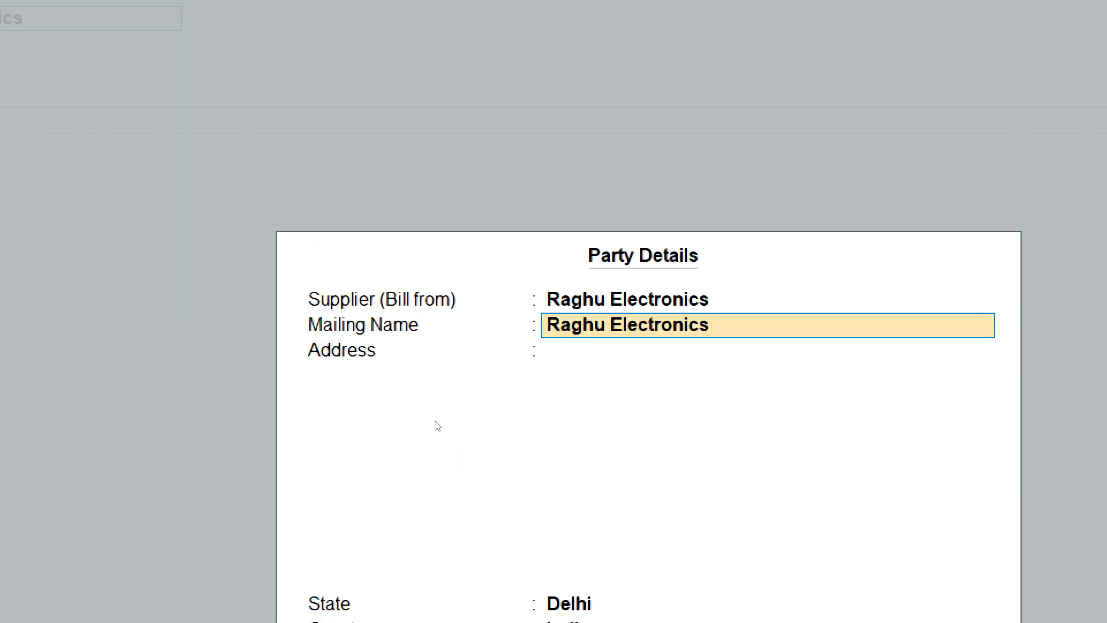
key(Return)
key(Return)
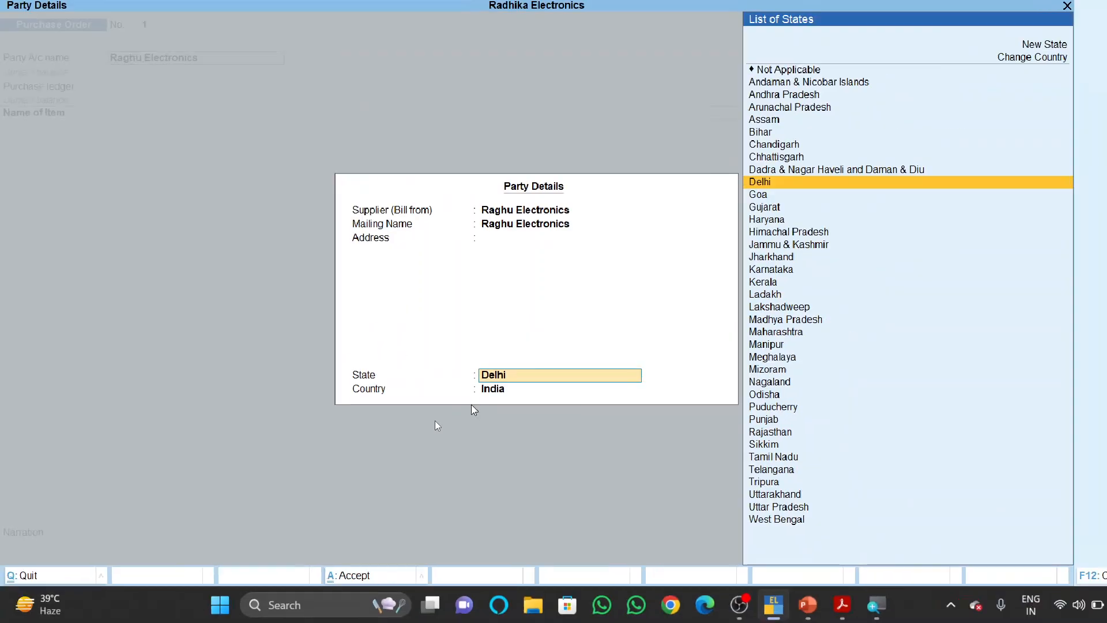
key(Return)
key(Return)
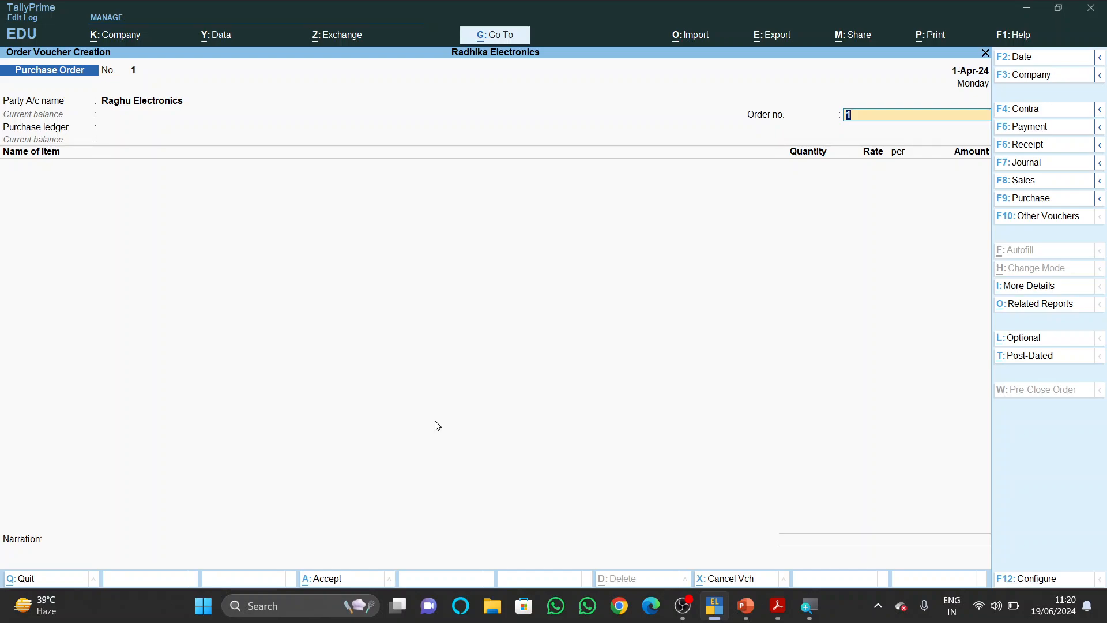
- Copy the order number from question 3 in the exercise PDF into the purchase order's Order no. field
key(alt)
key(alt+Tab)
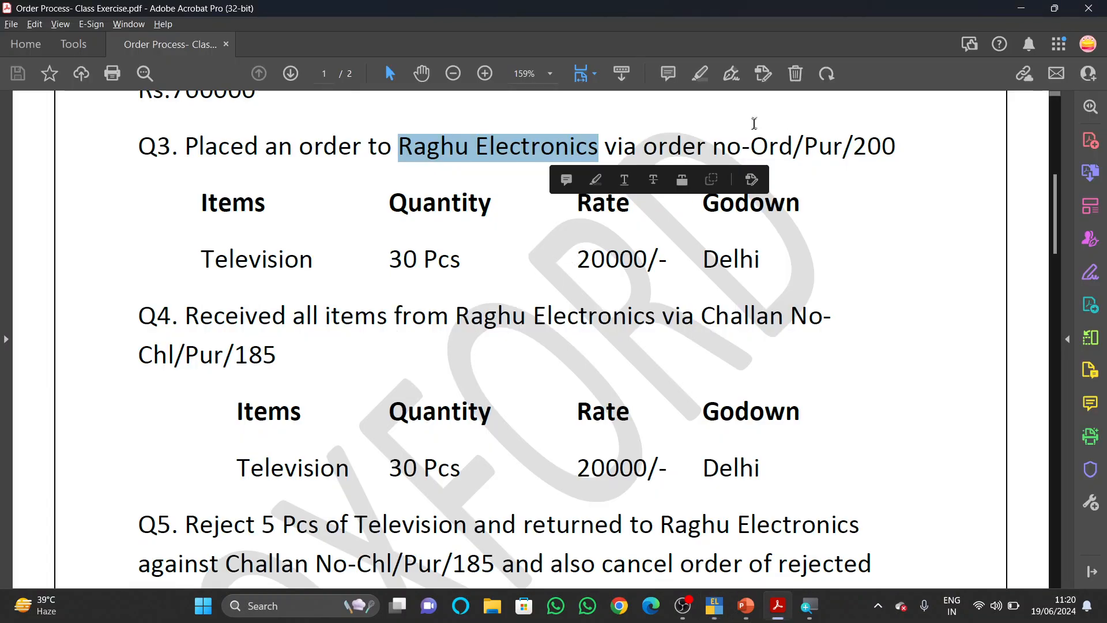
drag(752, 144, 896, 148)
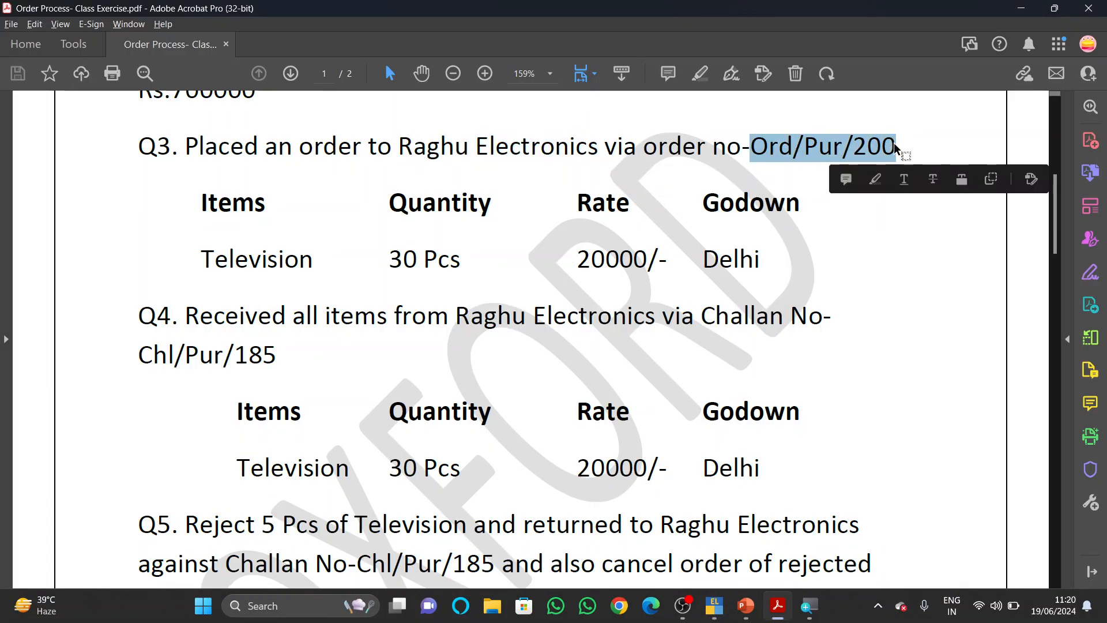
key(ctrl+c)
key(alt+Tab)
key(ctrl+alt+v)
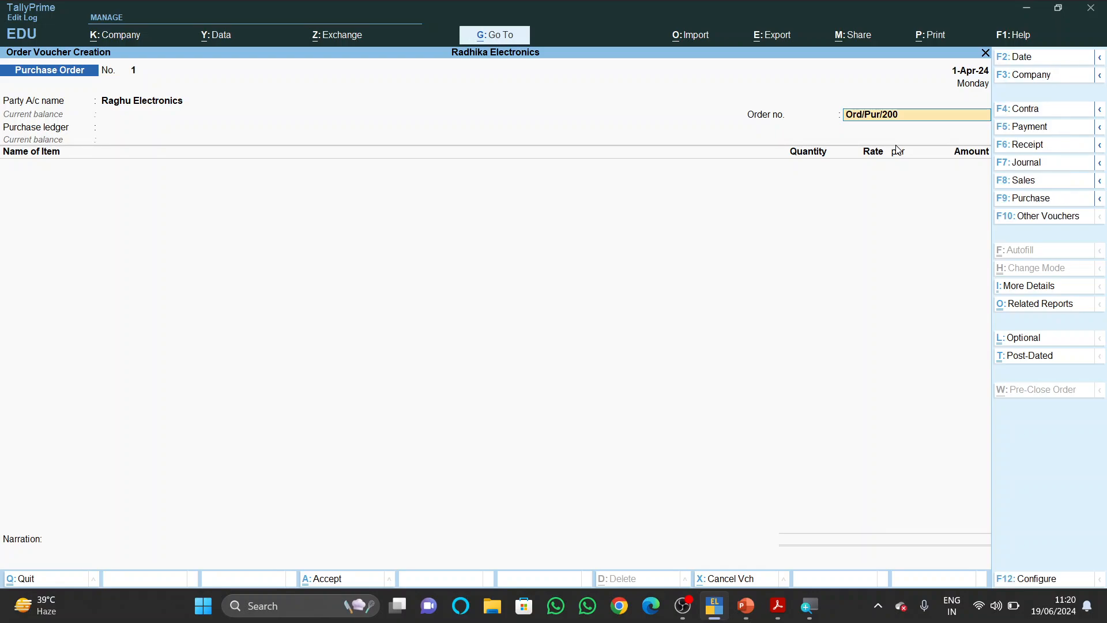
key(Return)
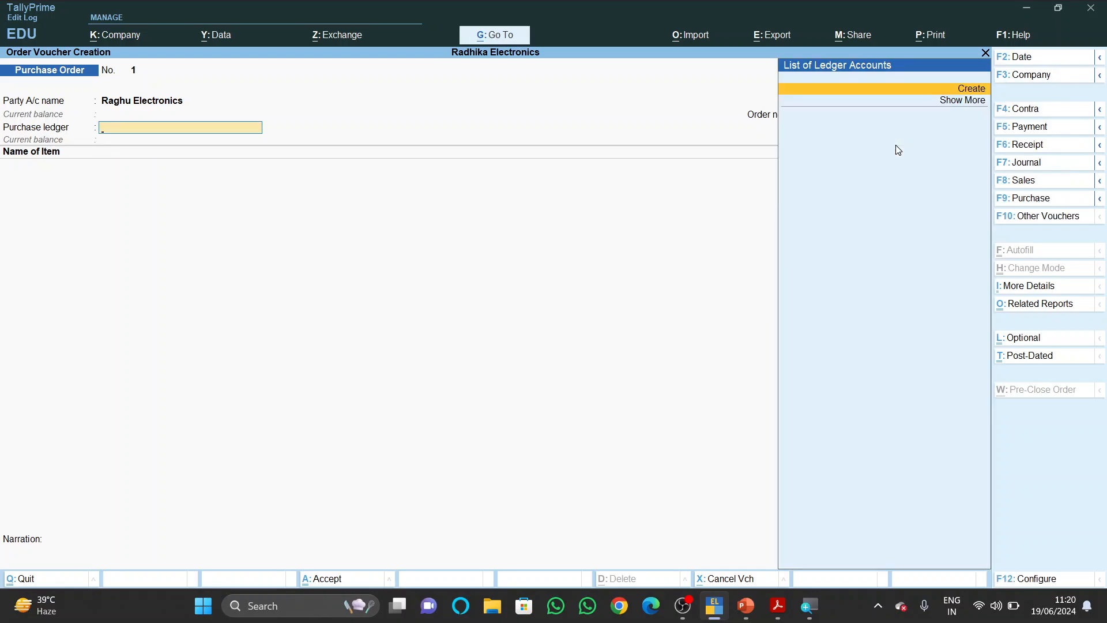
- Create a ledger named Purchase under Purchase Accounts for the purchase order and save it
key(alt+c)
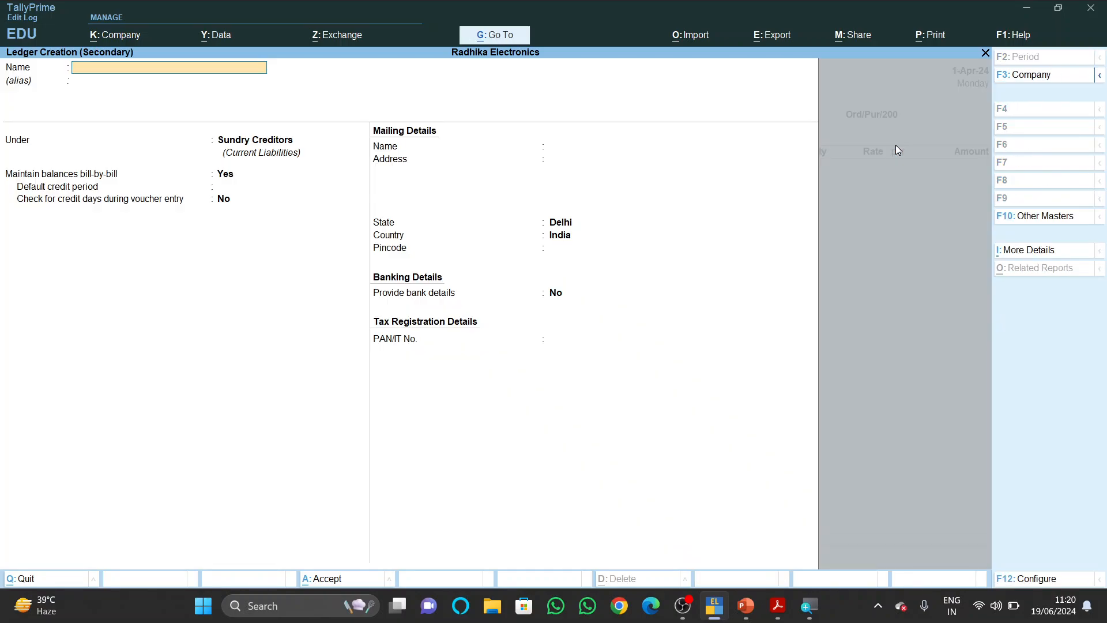
text(Purchase)
key(Return)
key(Return)
text(Pur)
key(Return)
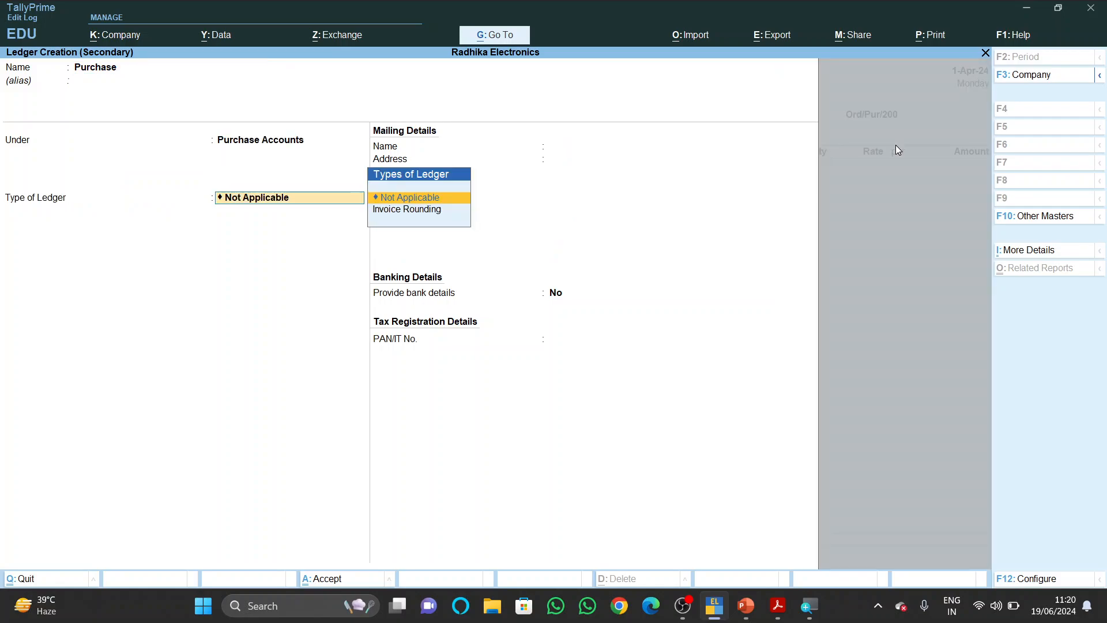
key(ctrl+a)
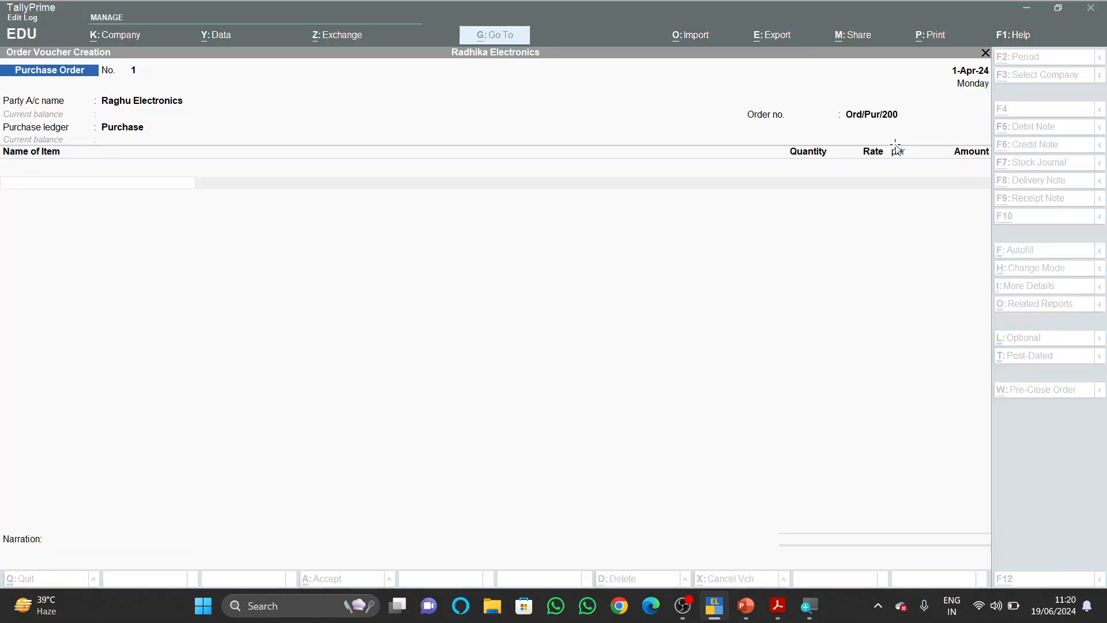
- Check the item details in question 3 of the PDF, discard the unsaved purchase order and bring up the list of masters for creation
key(alt+Tab)
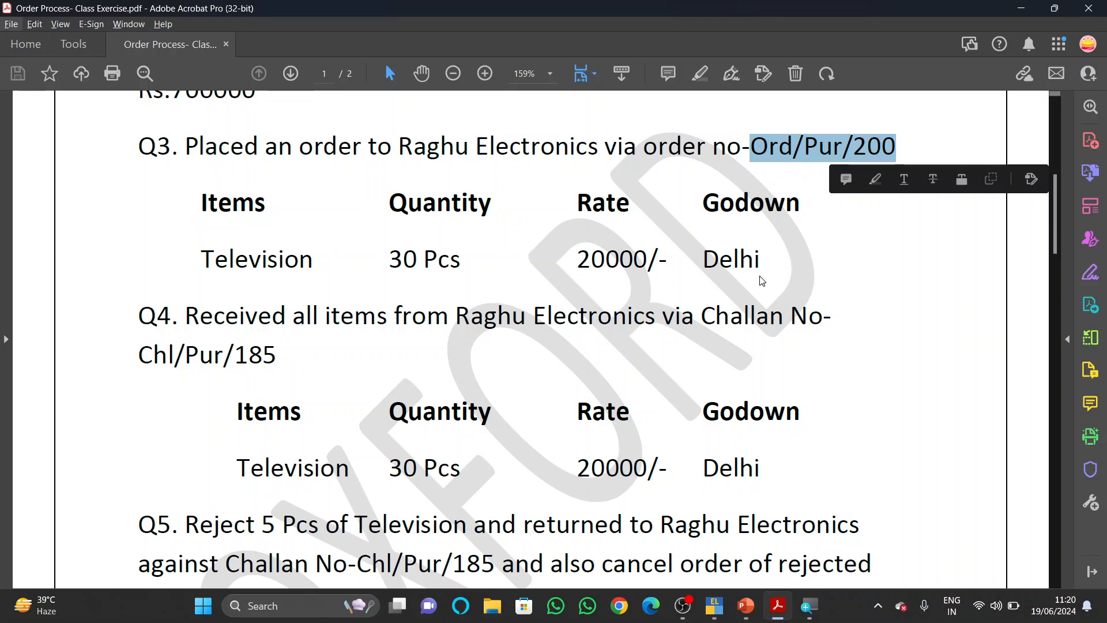
key(alt+Tab)
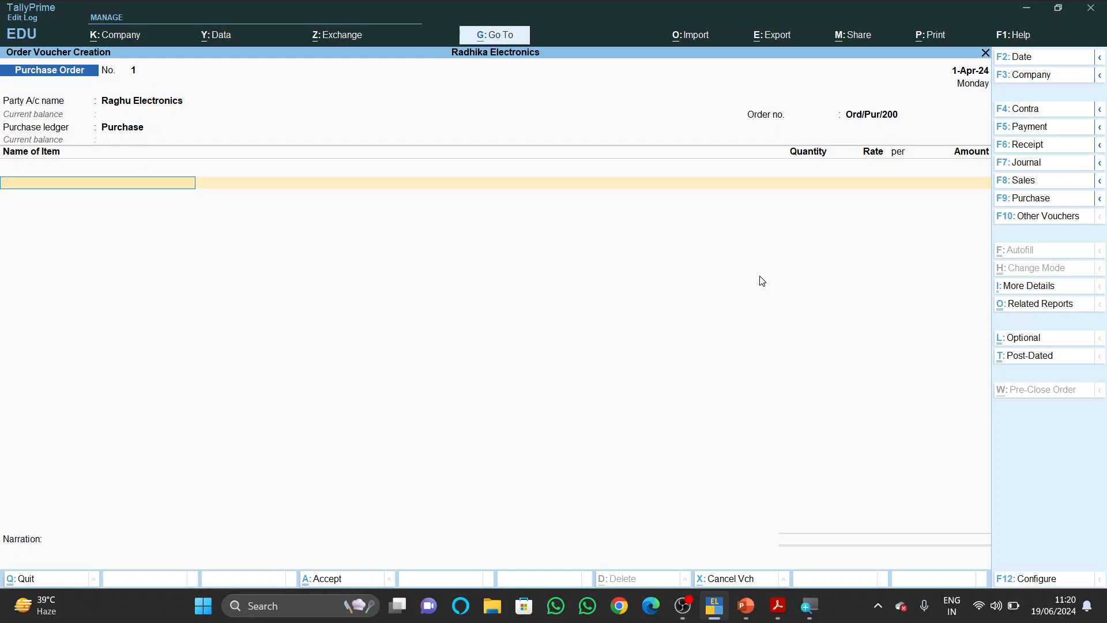
key(Escape)
key(y)
key(Up)
key(Up)
key(Up)
key(Return)
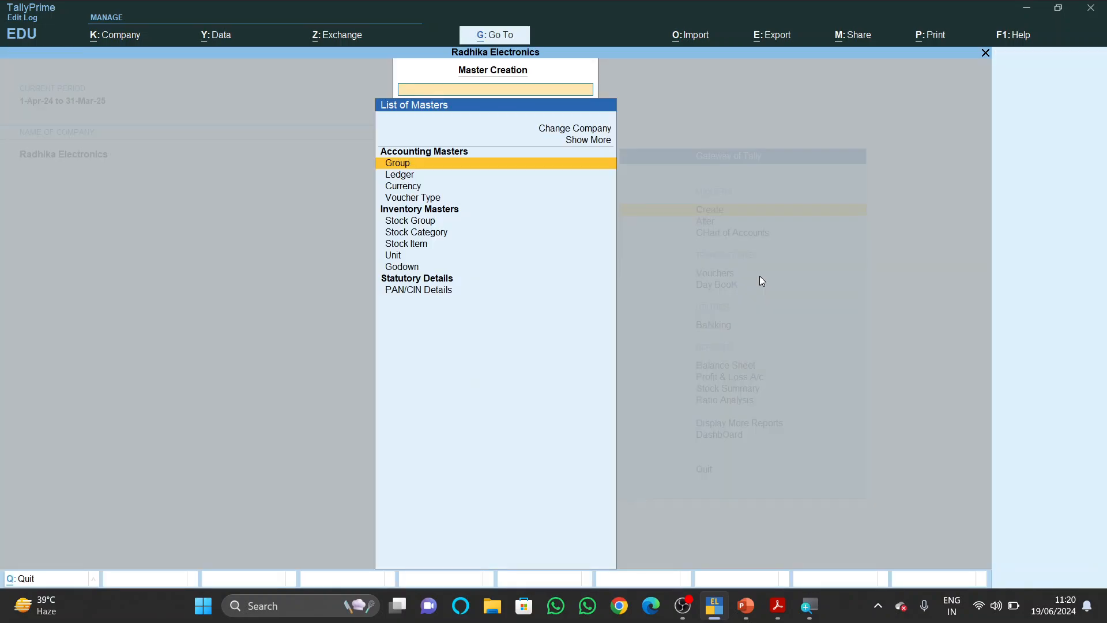
- Create a godown named Delhi under Primary, save it and return to the main menu
key(Down)
key(Down)
key(Down)
key(Down)
key(Down)
key(Down)
key(Down)
key(Down)
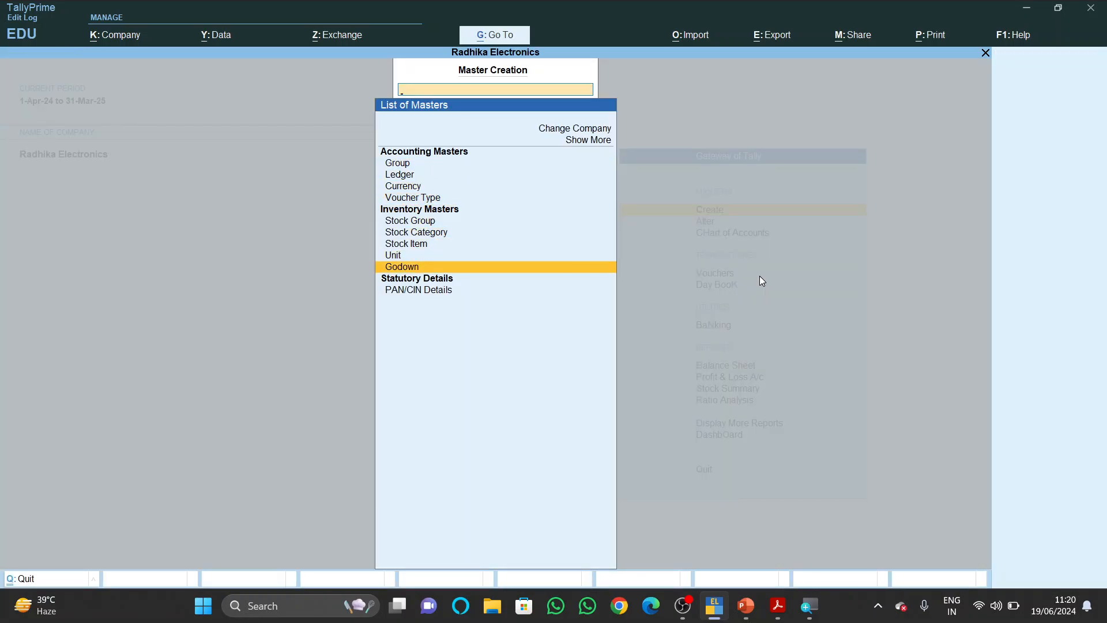
key(Return)
key(Return)
text(Delhi)
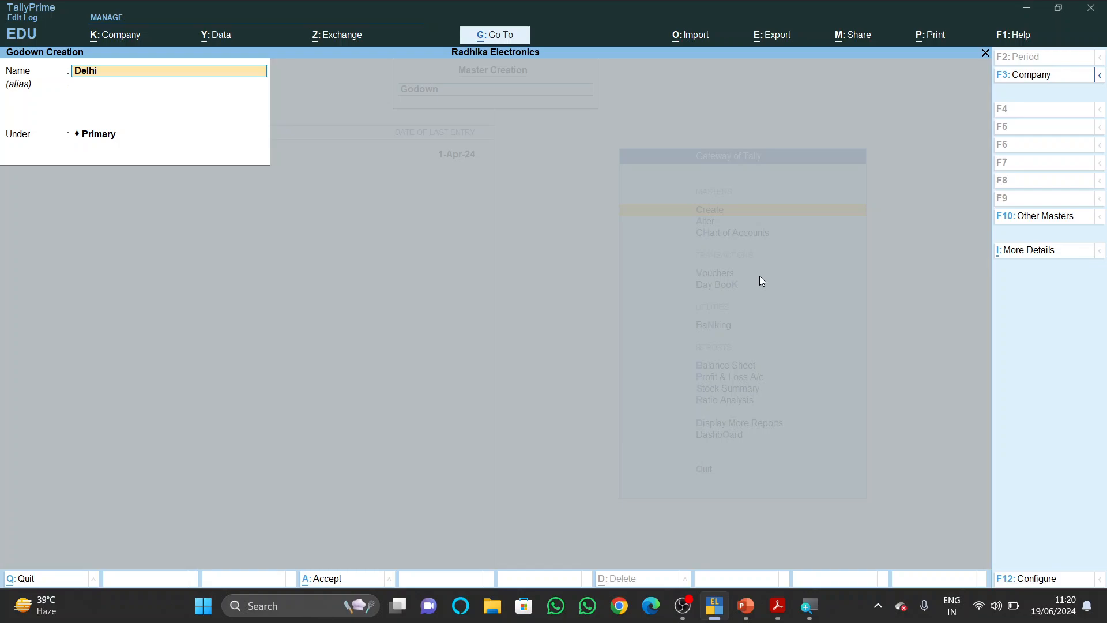
key(Return)
key(Return)
key(Return)
key(Escape)
key(Escape)
- Start a new purchase order voucher with Raghu Electronics as the party account
key(Down)
key(Down)
key(Down)
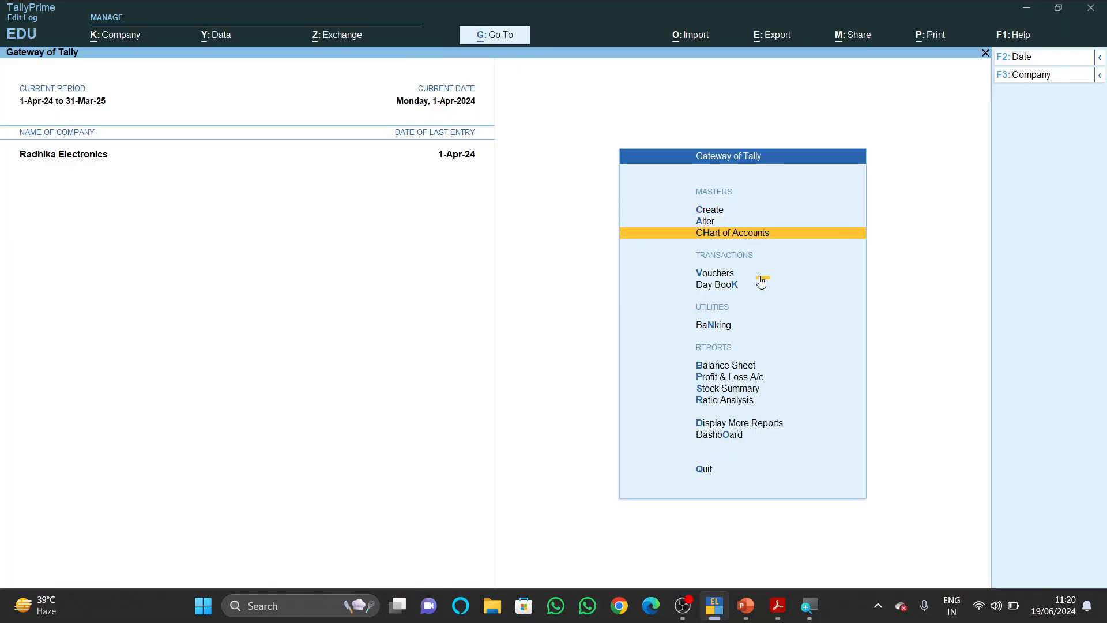
key(Return)
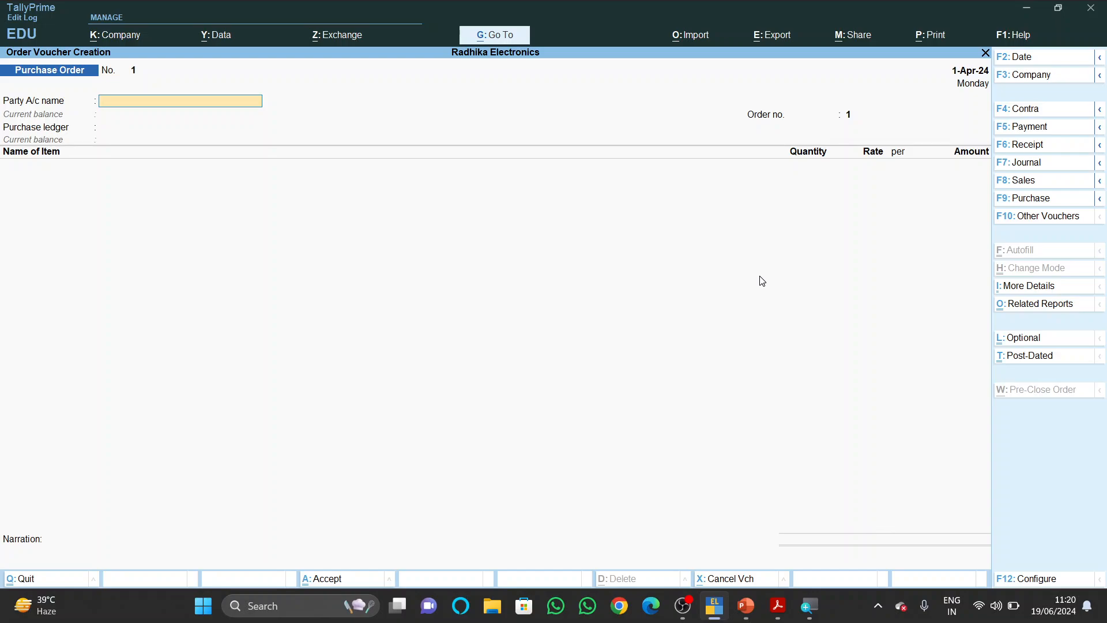
text(R)
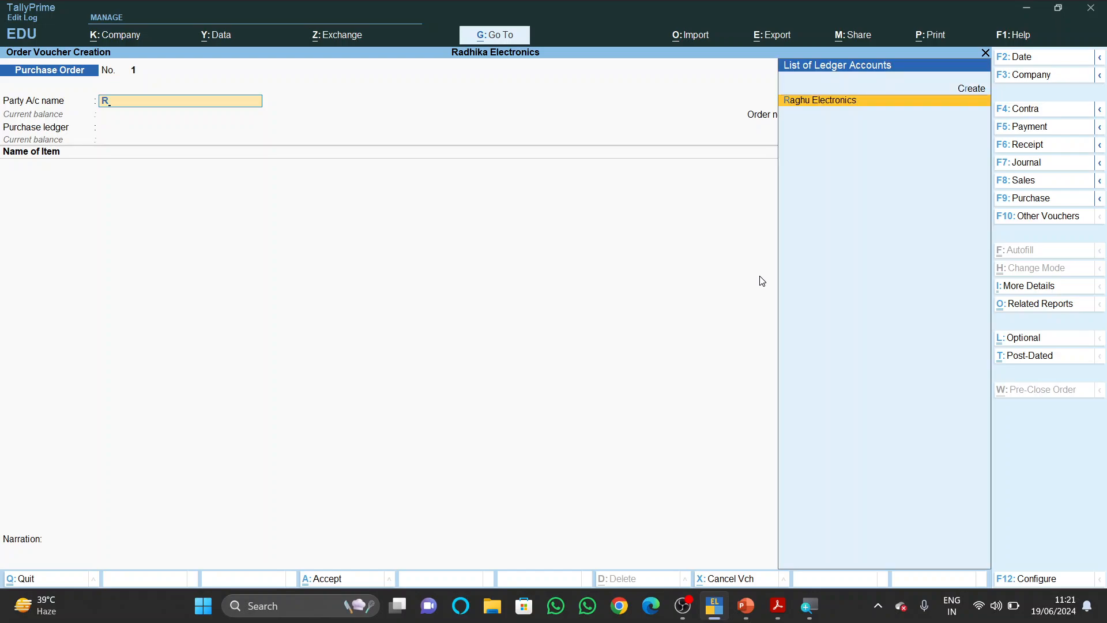
key(Return)
- Set the order's mode/terms of payment to 30 and its terms of delivery to 10
text(30)
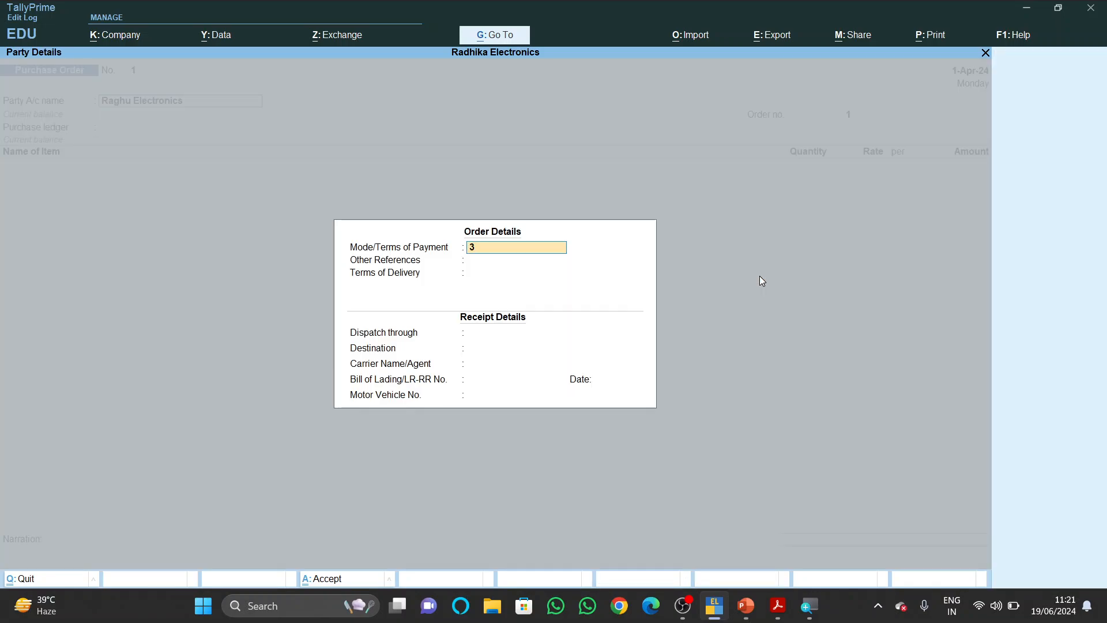
key(Return)
key(Return)
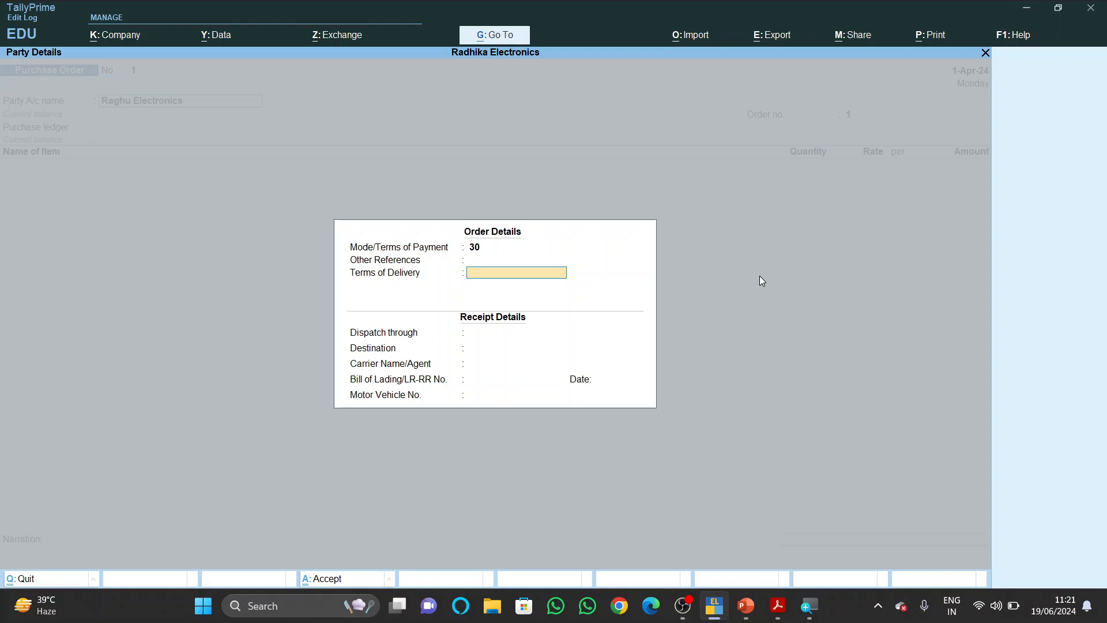
text(10)
key(Return)
key(Return)
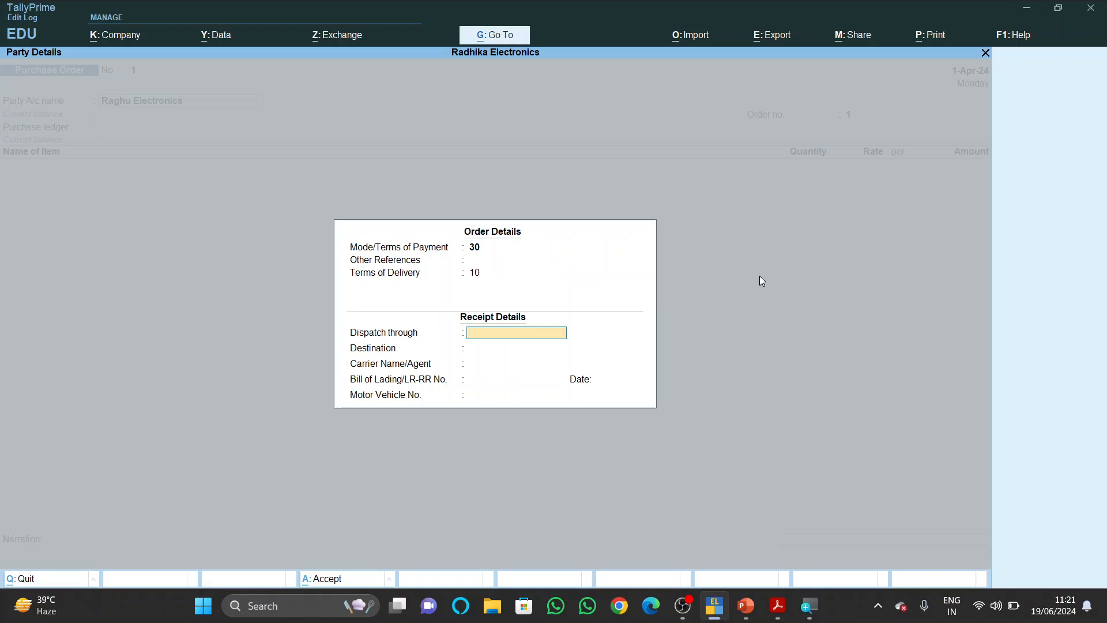
- Enter Truck as the dispatch method and Delhi as the destination, and accept the remaining party details
text(Truck)
key(Return)
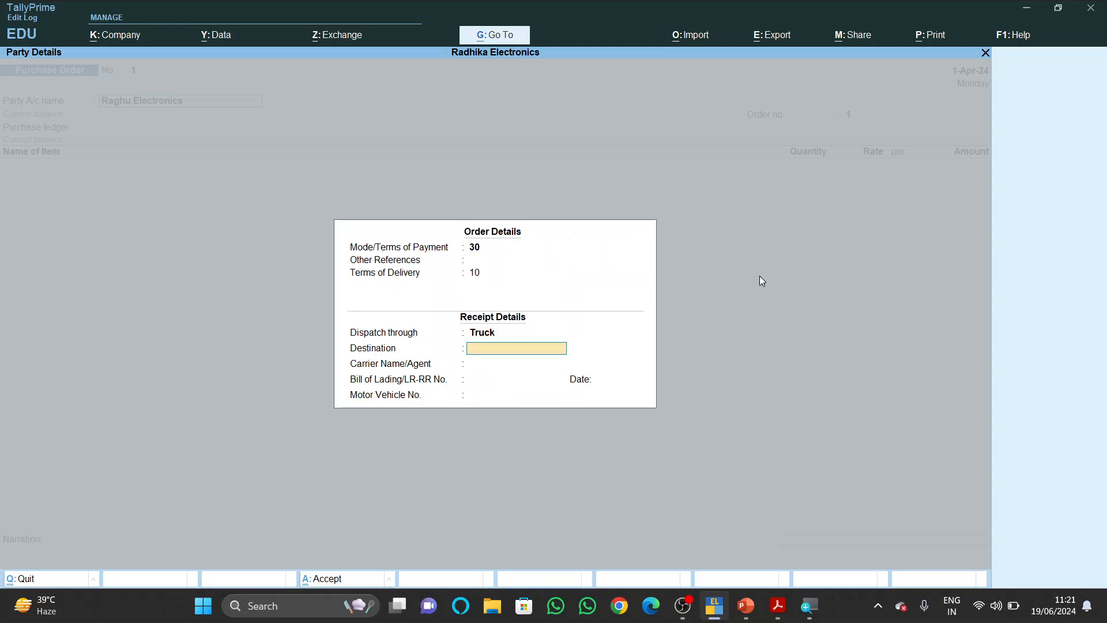
text(Delhi)
key(Return)
key(Return)
key(Return)
key(Return)
key(Return)
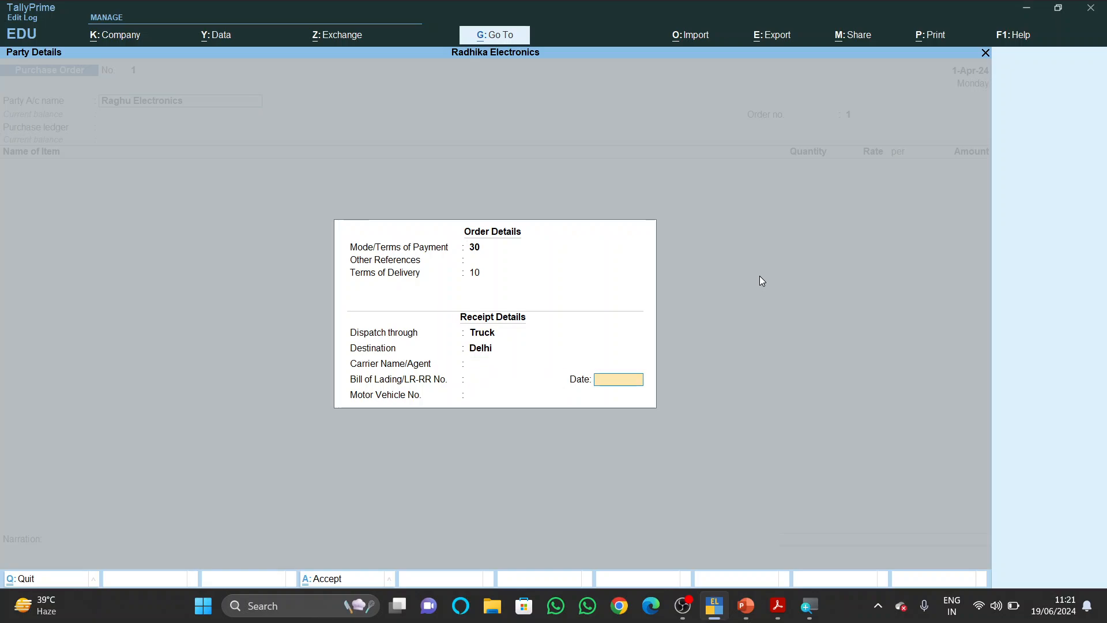
key(Return)
key(Return)
key(Return)
key(Return)
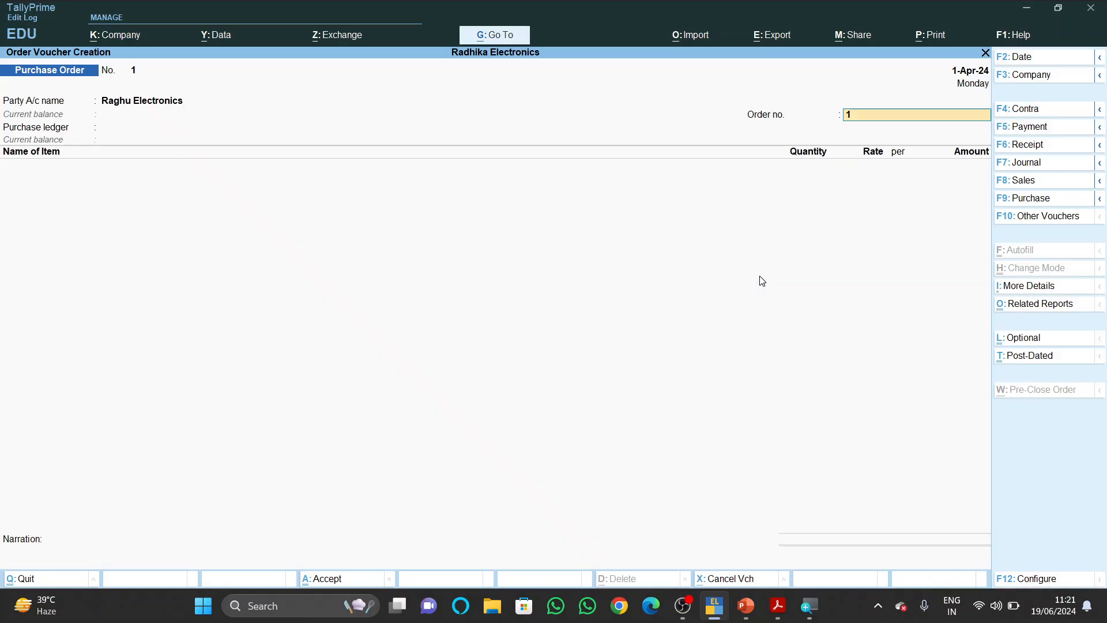
- Set the purchase order's order number to Ord/Pur/200 with Purchase as the purchase ledger
key(Return)
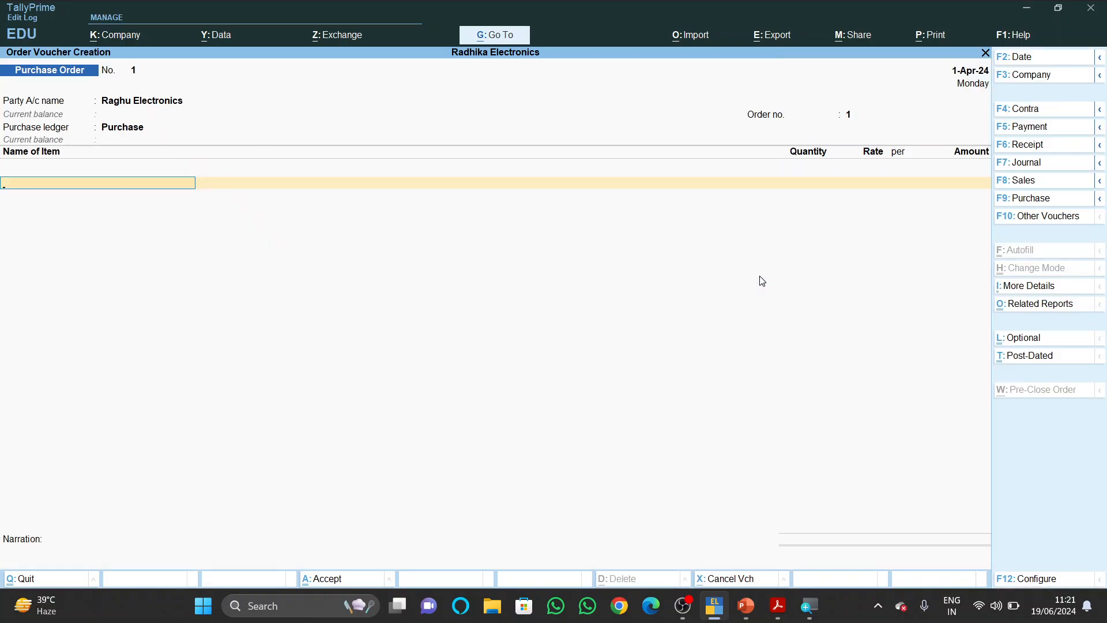
key(BackSpace)
key(BackSpace)
text(Ord/Pur/200)
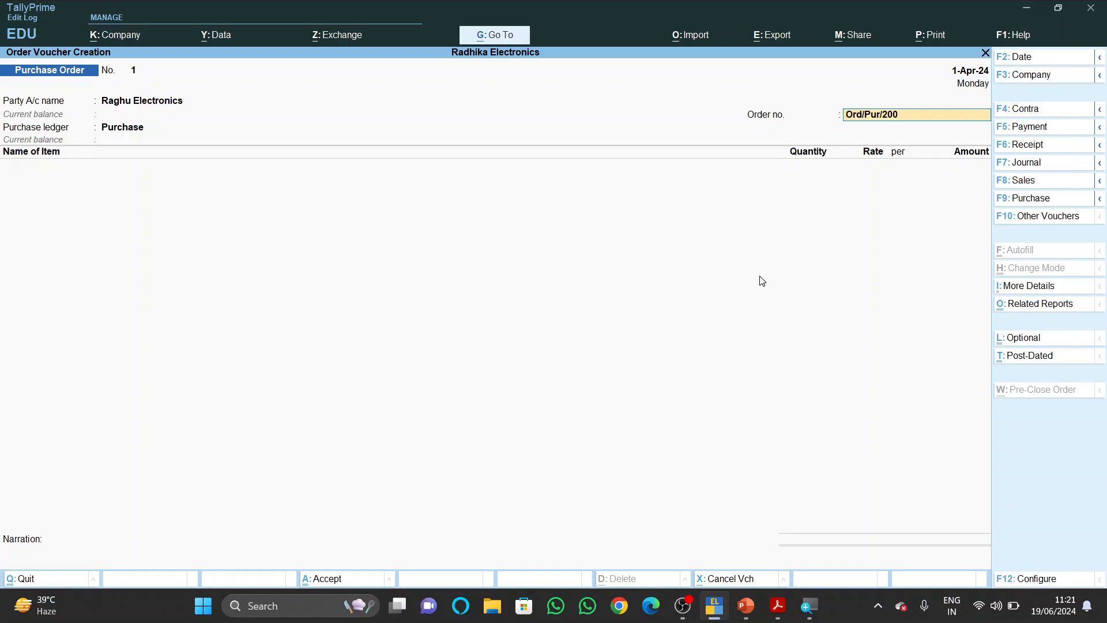
key(Return)
key(Return)
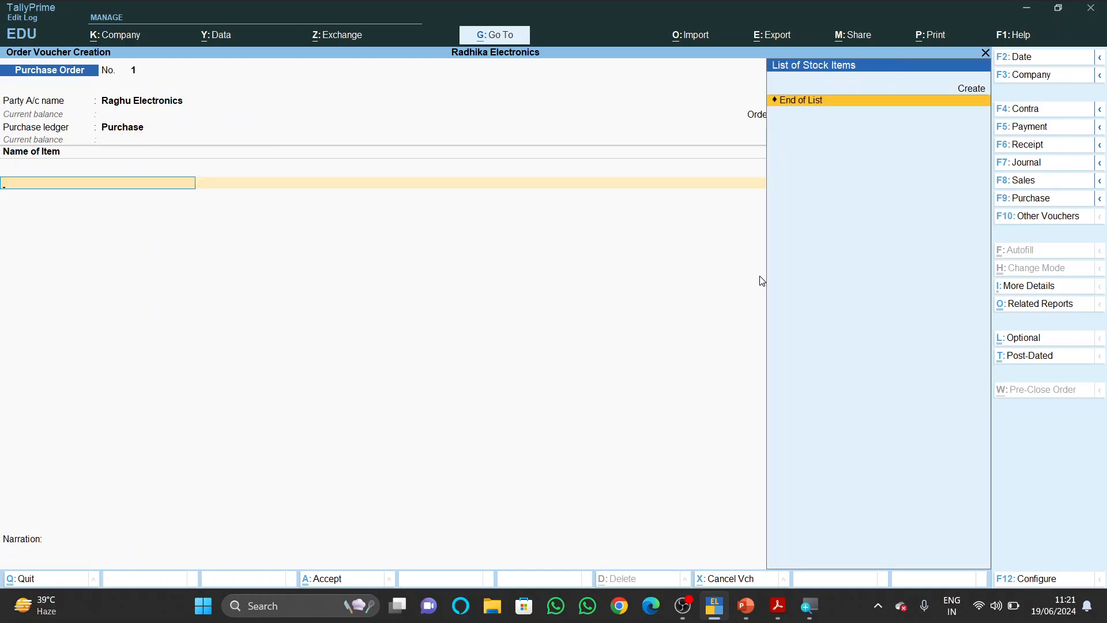
- Begin creating a stock item named Televison from the purchase order's item line
key(alt+Tab)
key(alt+Tab)
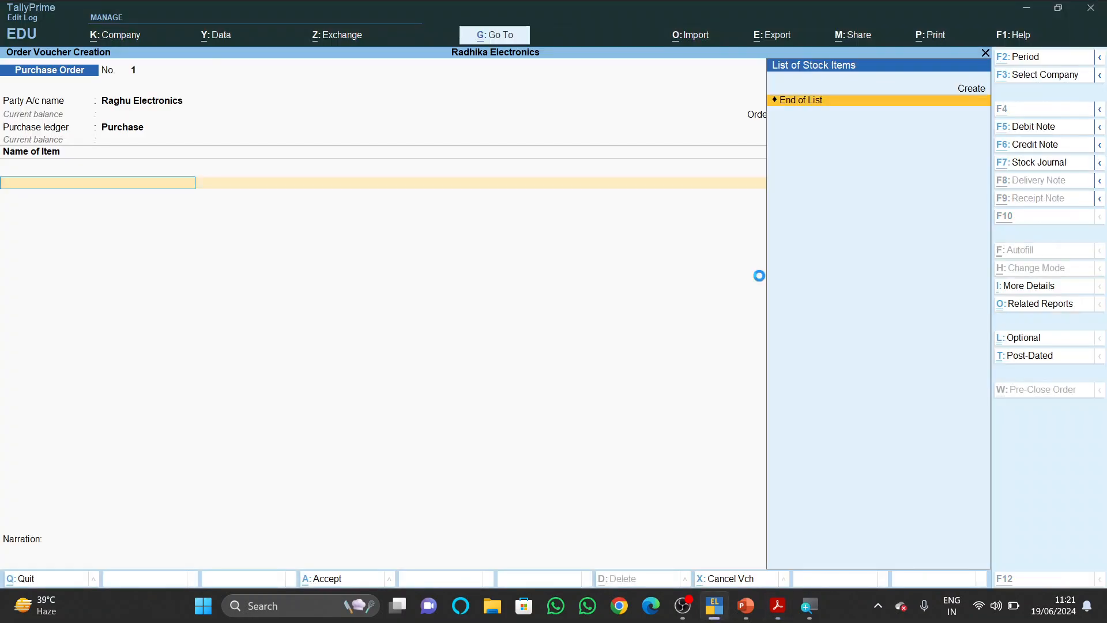
key(alt+c)
text(Televi)
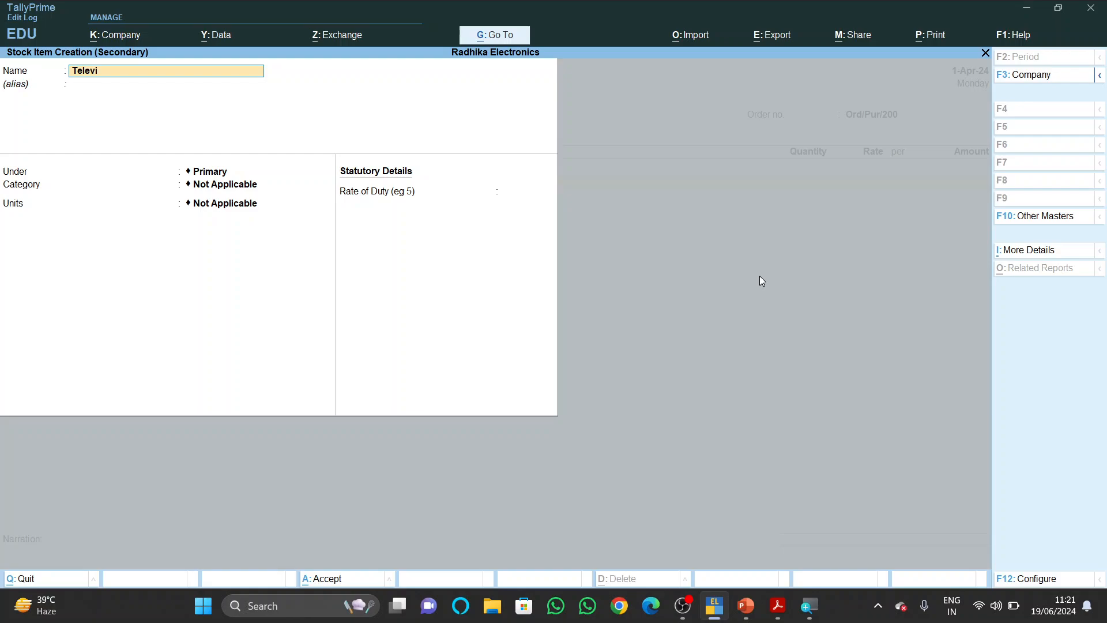
text(son)
key(Return)
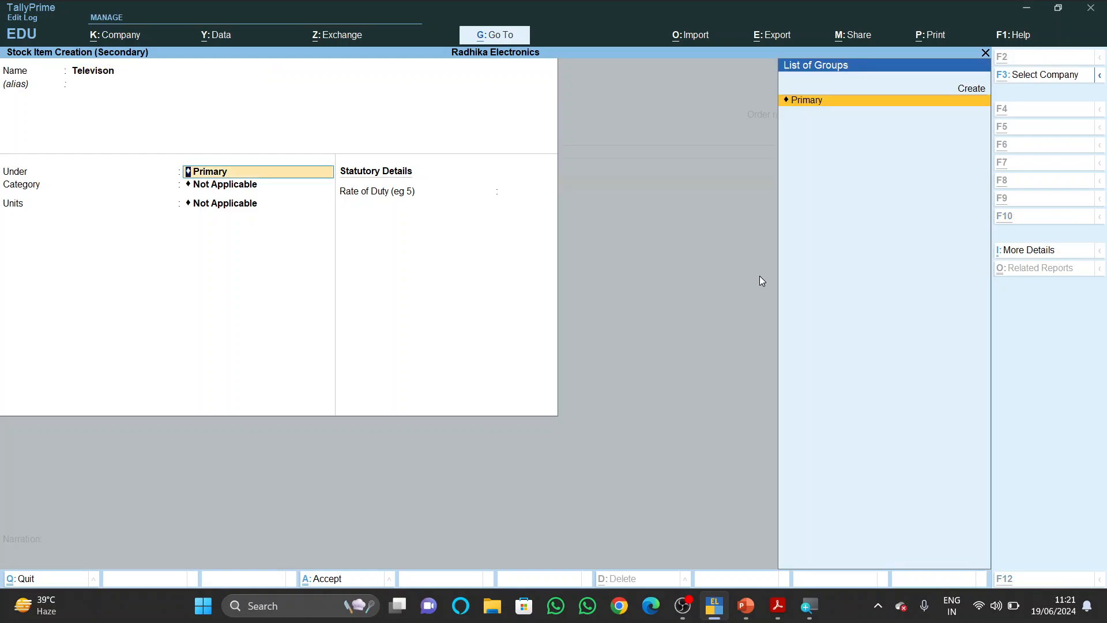
- Create a stock group named Electronics under Primary for the item, leaving its category not applicable
key(alt+c)
text(Elctroni)
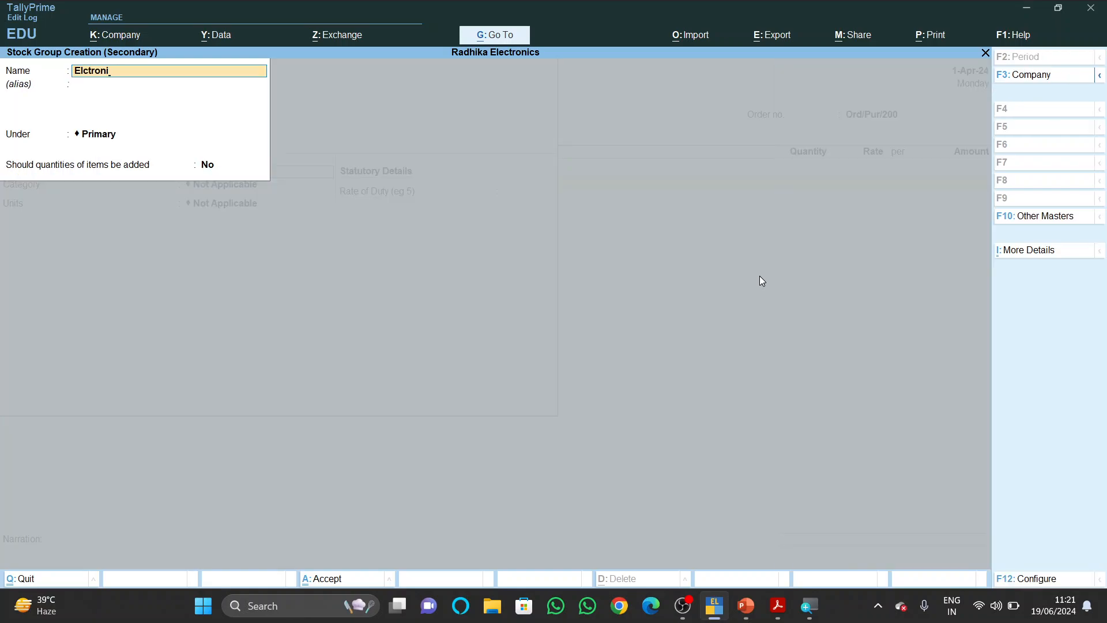
key(BackSpace)
key(BackSpace)
key(BackSpace)
key(BackSpace)
key(BackSpace)
key(BackSpace)
text(ectronics)
key(Return)
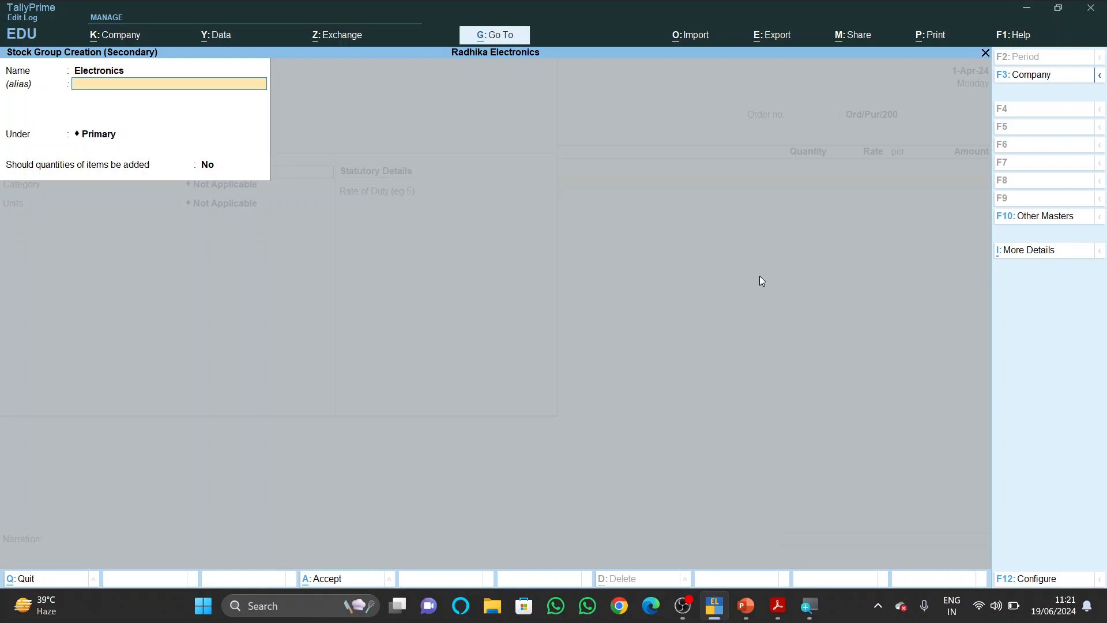
key(Return)
key(Return)
key(Return)
key(Return)
key(Return)
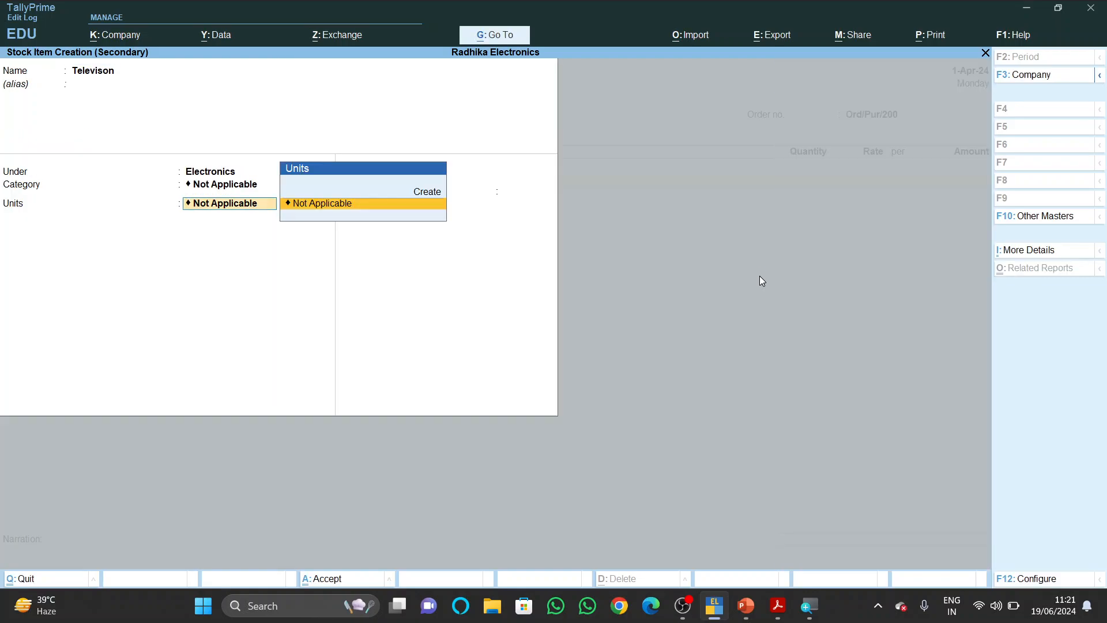
- Create a simple unit with symbol pcs, formal name Pieces and 0 decimal places for the item
key(alt+c)
text(pcs)
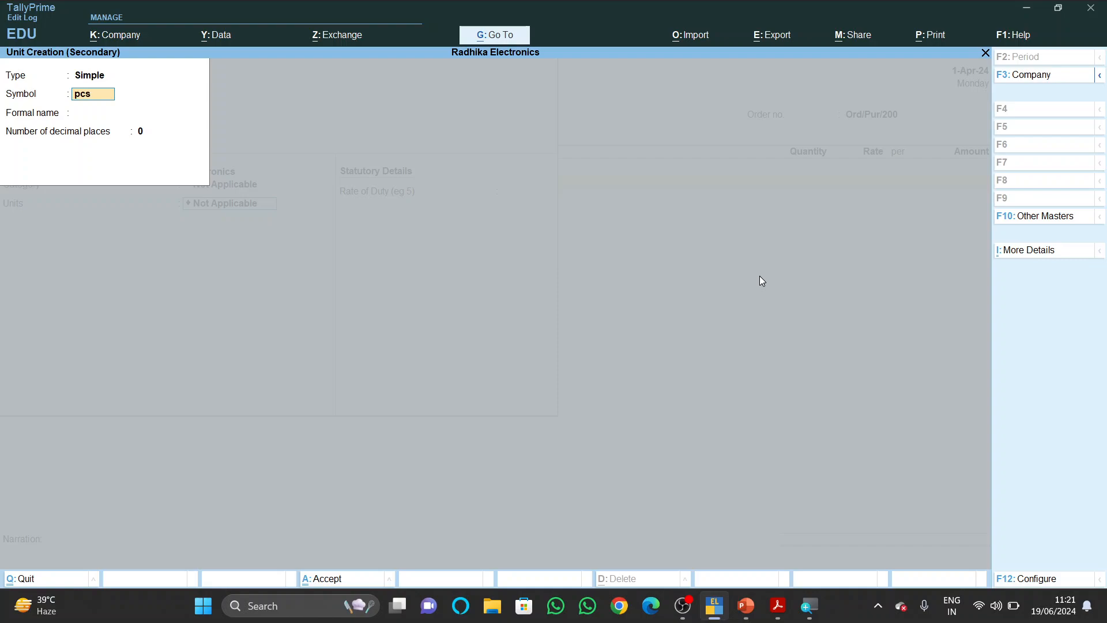
key(Return)
text(P)
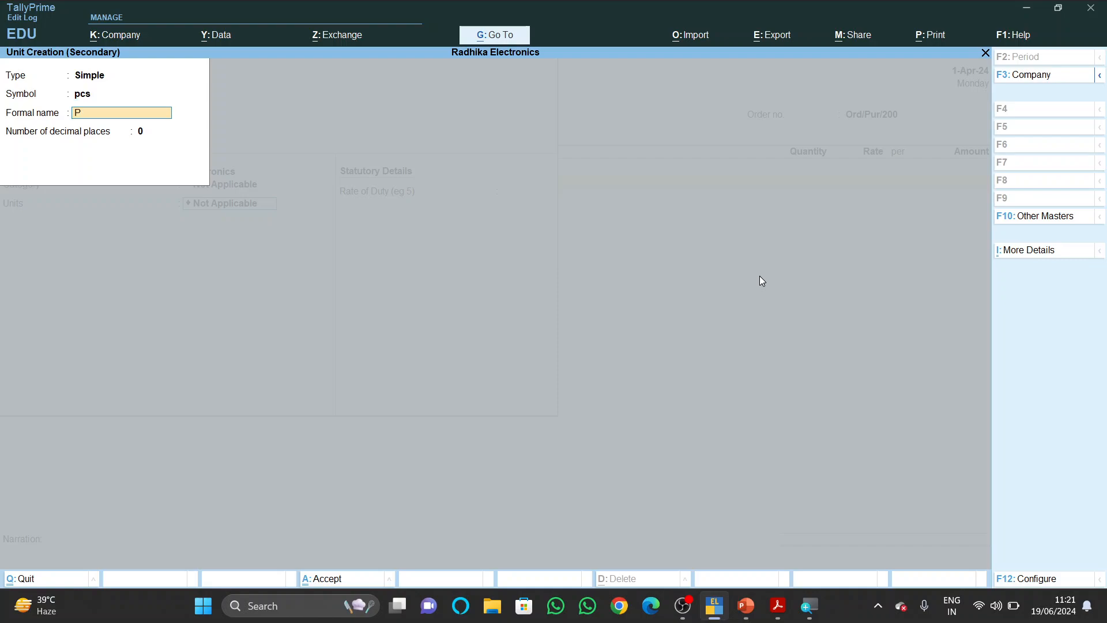
text(rrces)
key(BackSpace)
key(BackSpace)
key(BackSpace)
key(BackSpace)
text(e)
key(Return)
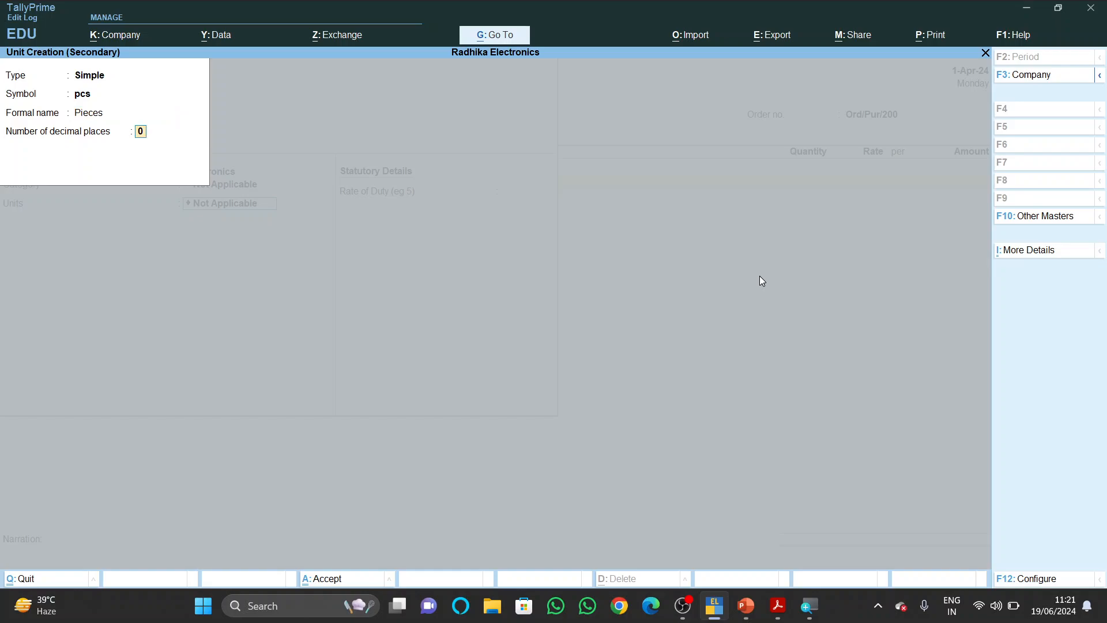
key(Return)
key(Return)
- Save the Televison stock item with a rate of duty of 0
key(Return)
key(Return)
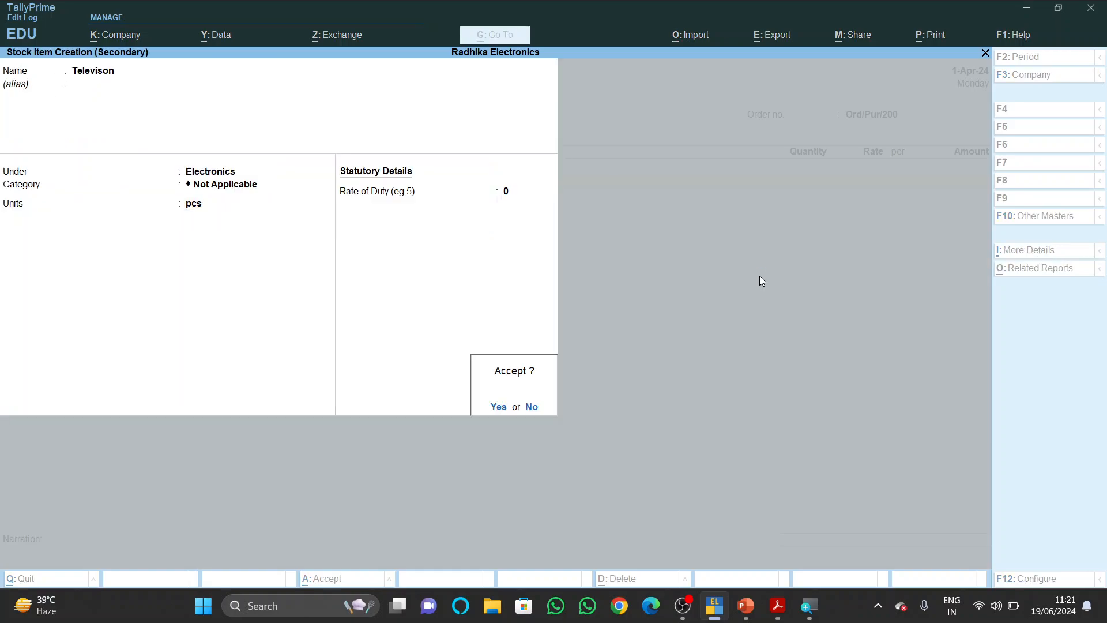
key(Return)
- Allocate 30 pcs of Televison to the Delhi godown, due on 1-Apr-24, checking the details against question 3 in the PDF
key(Return)
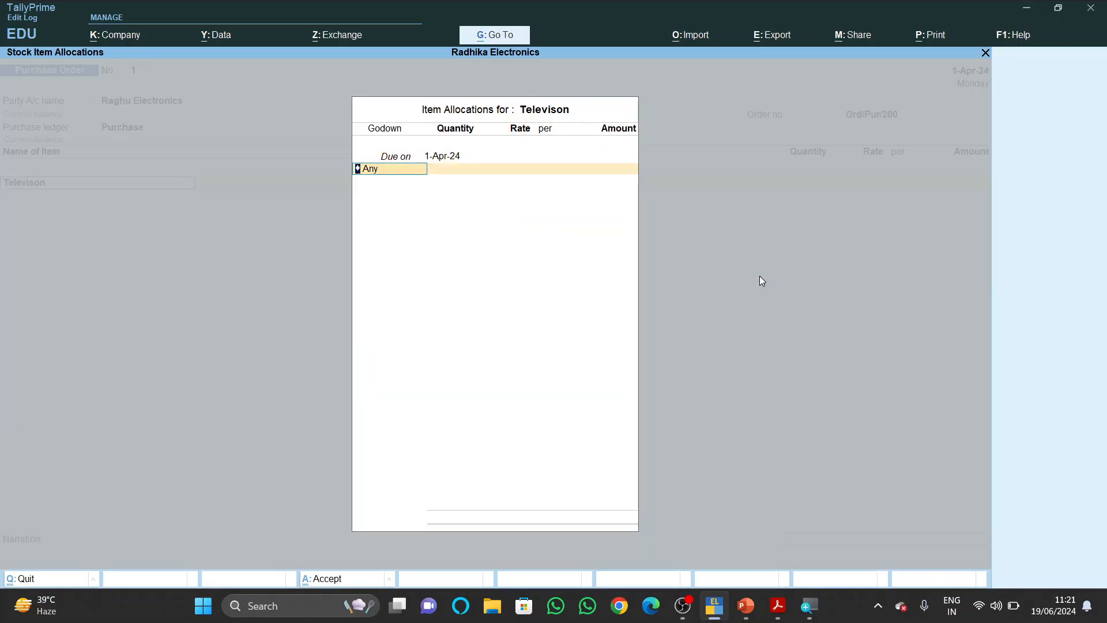
key(alt+Tab)
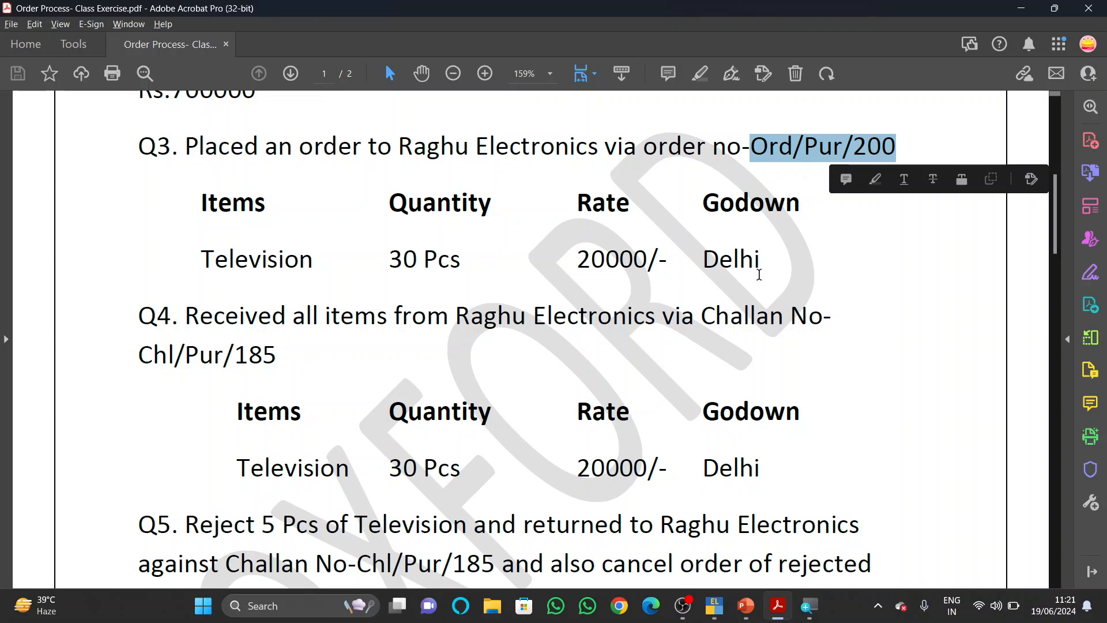
key(alt+Tab)
text(De)
key(Return)
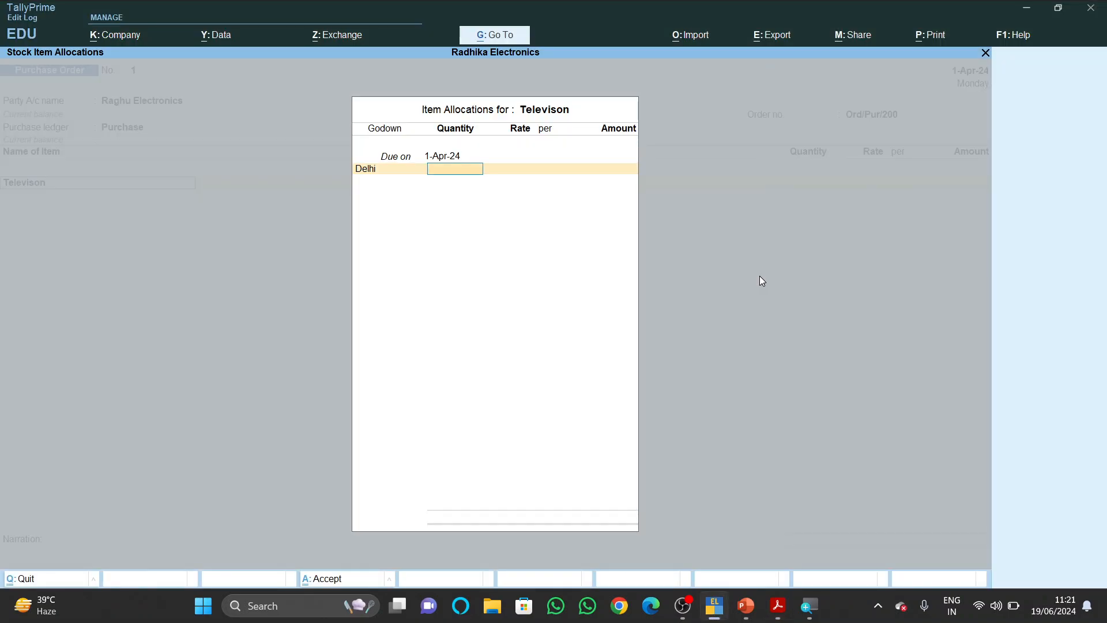
key(alt+Tab)
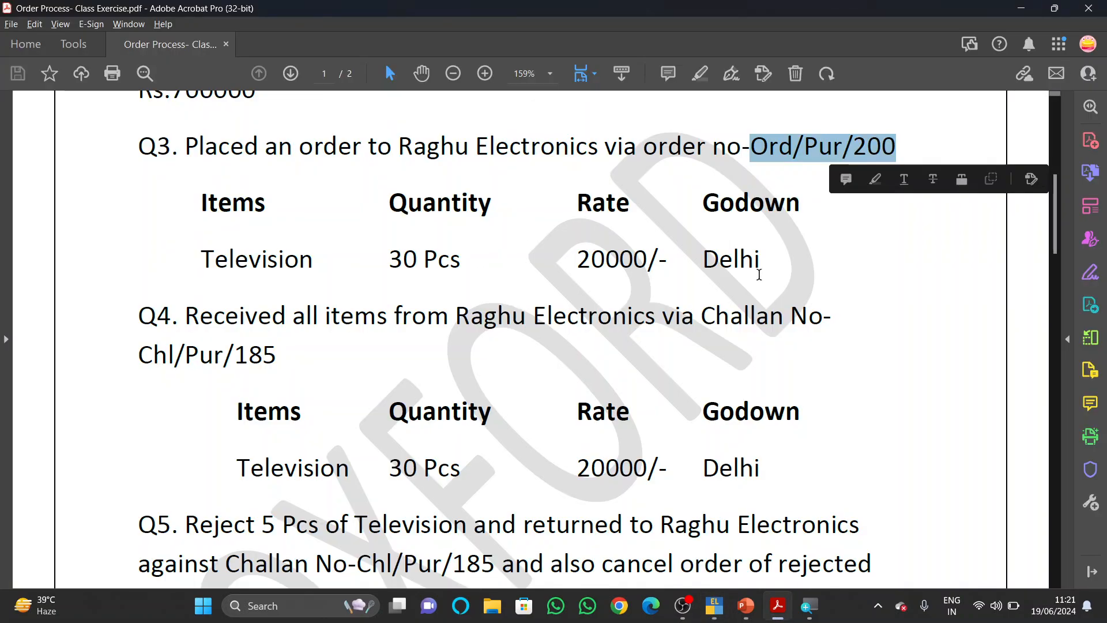
key(alt+Tab)
text(30)
key(Return)
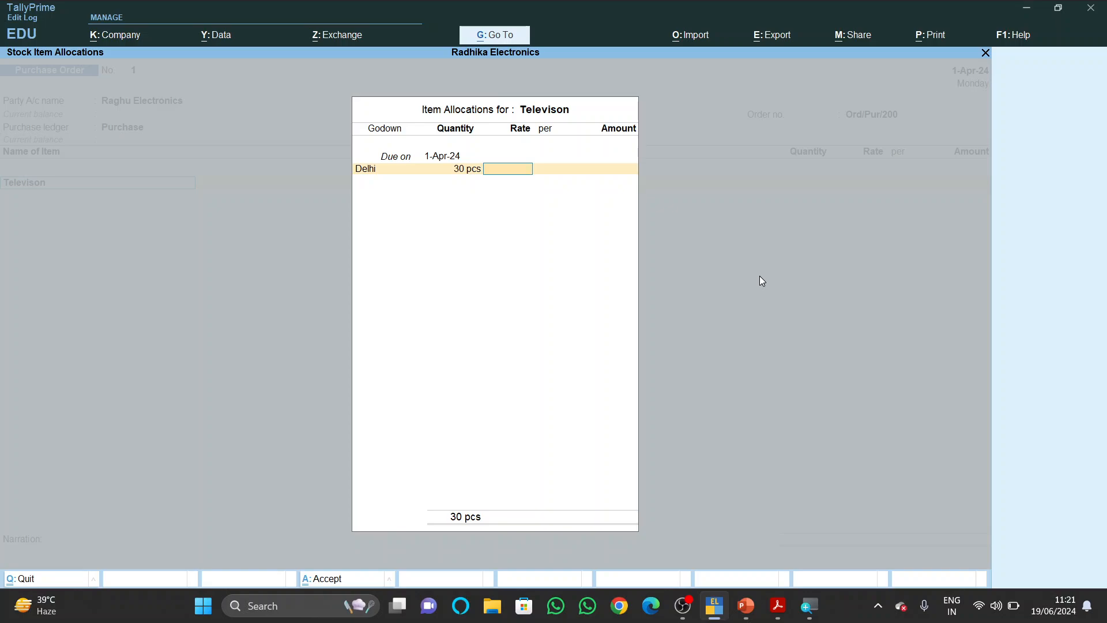
key(Return)
key(Return)
key(Return)
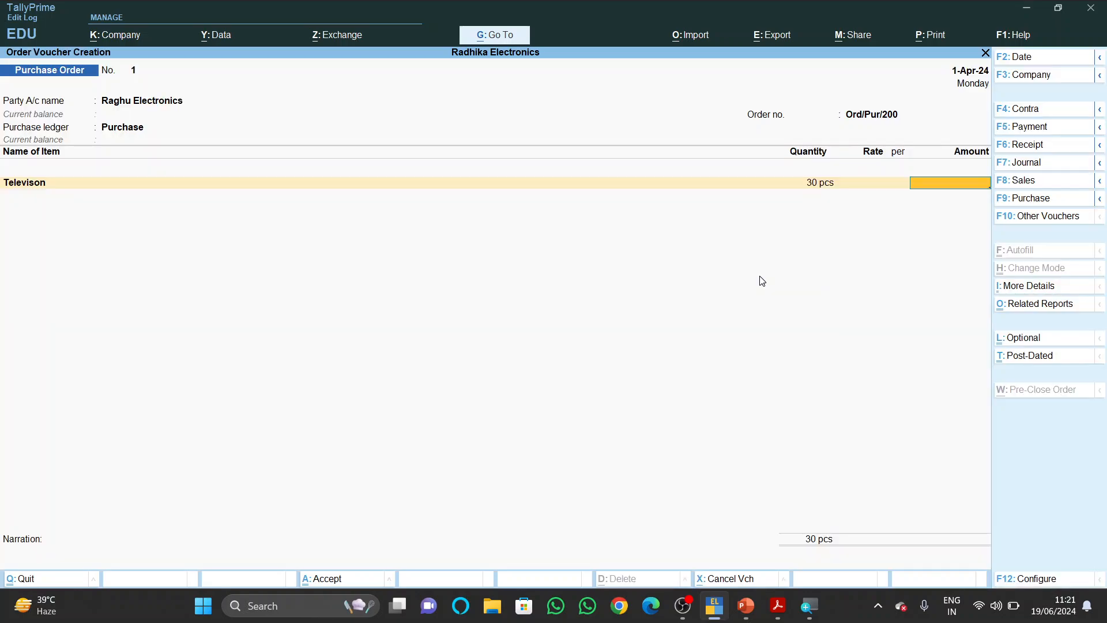
- End the item list, add the narration "being order given to raghu electrnocs" and save the purchase order
key(Return)
key(Return)
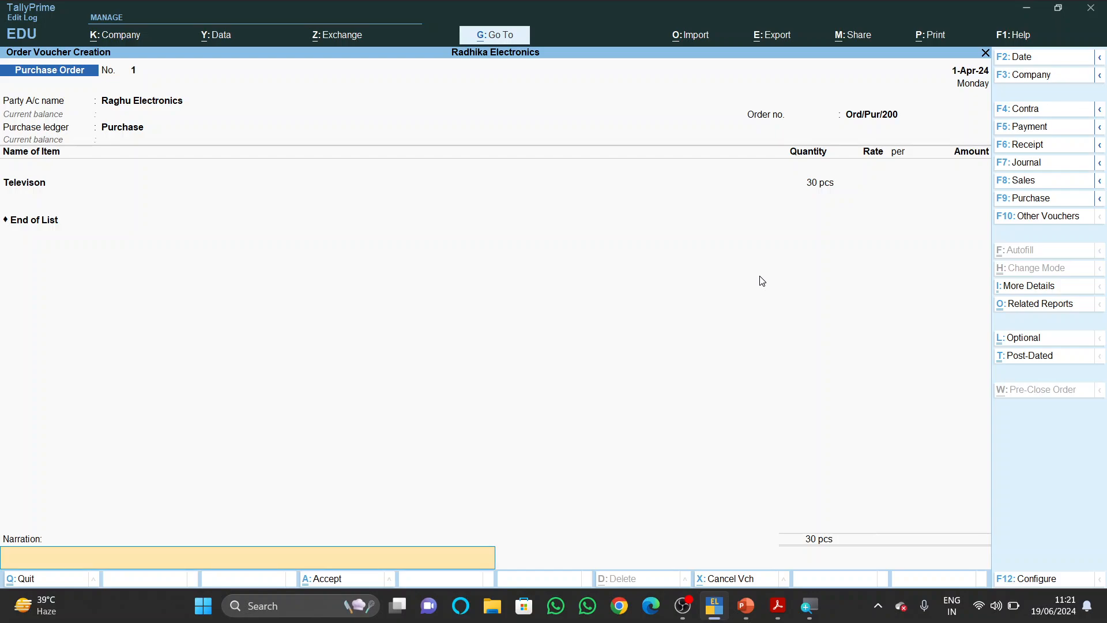
text(being order given to raghu electrnocs)
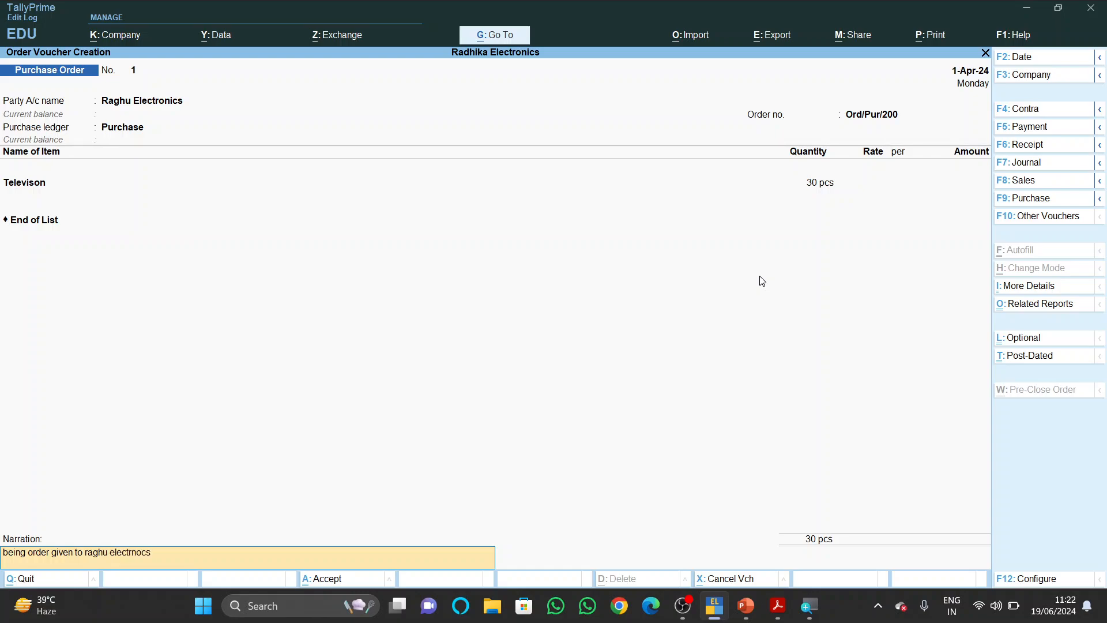
key(Return)
key(y)
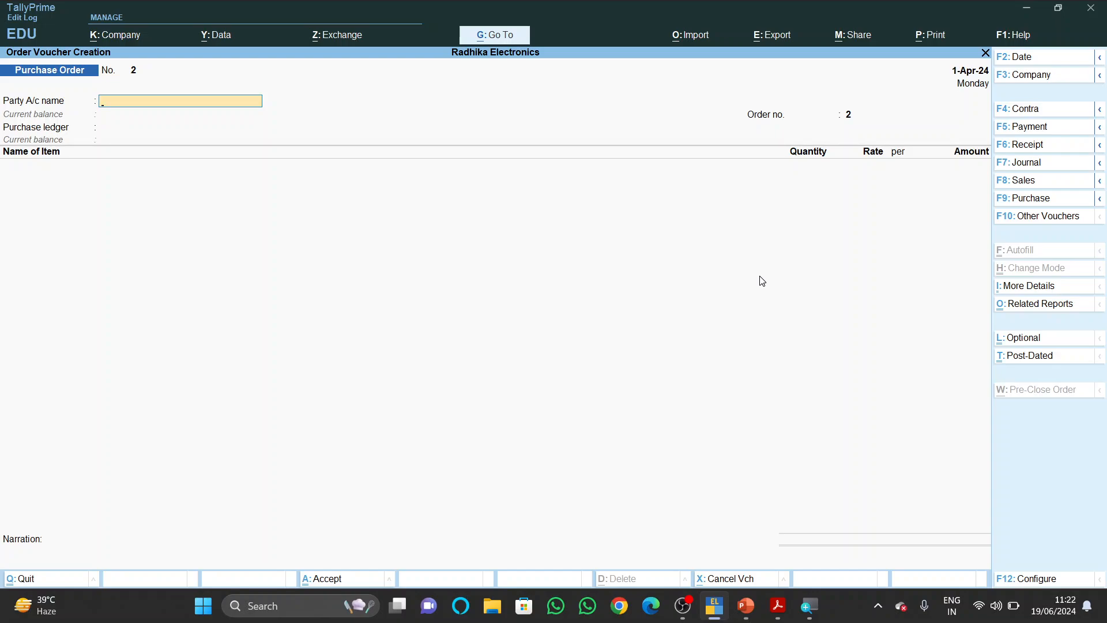
- Switch to the exercise PDF and read question 4 about receiving the items from Raghu Electronics
key(alt+Tab)
scroll(761, 281, down, 3)
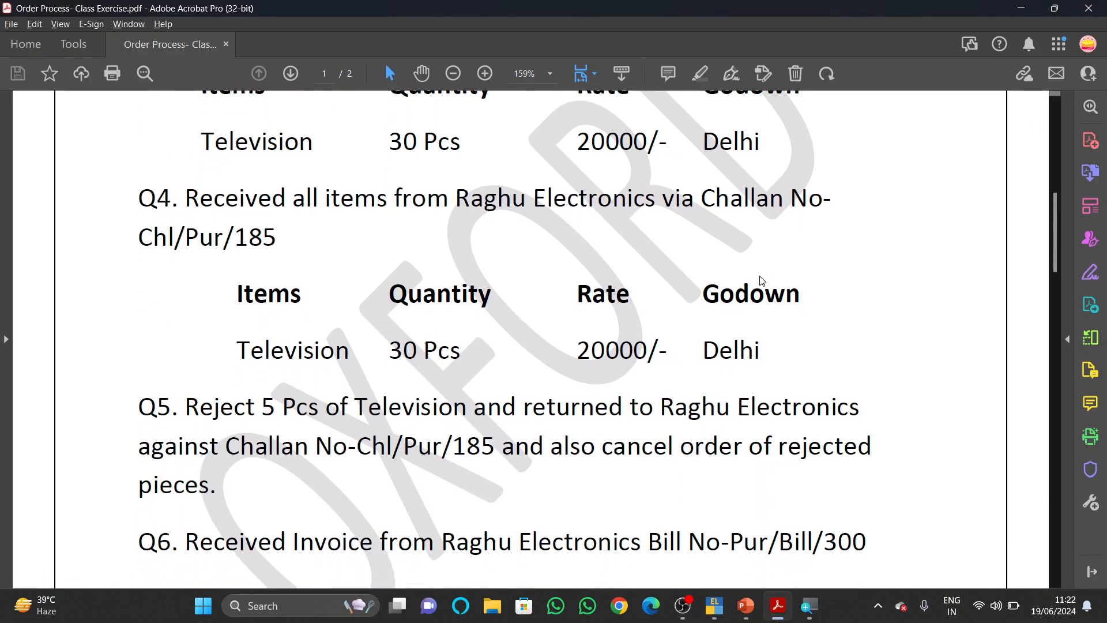
scroll(762, 281, down, 1)
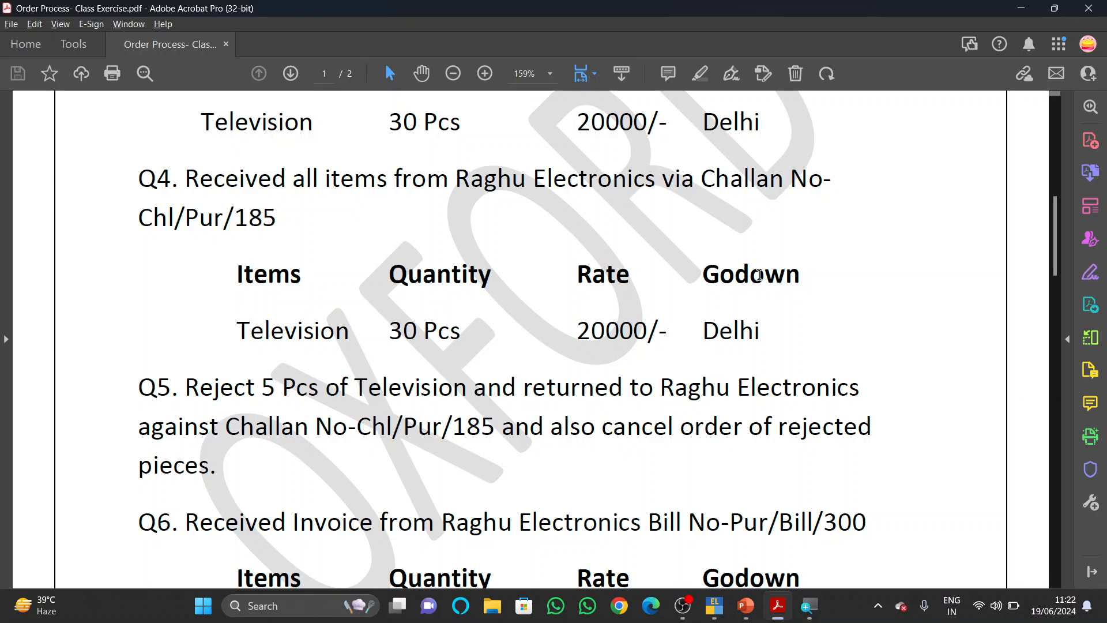
- Switch to TallyPrime and include the inactive voucher types in the list for changing the voucher type
key(alt+Tab)
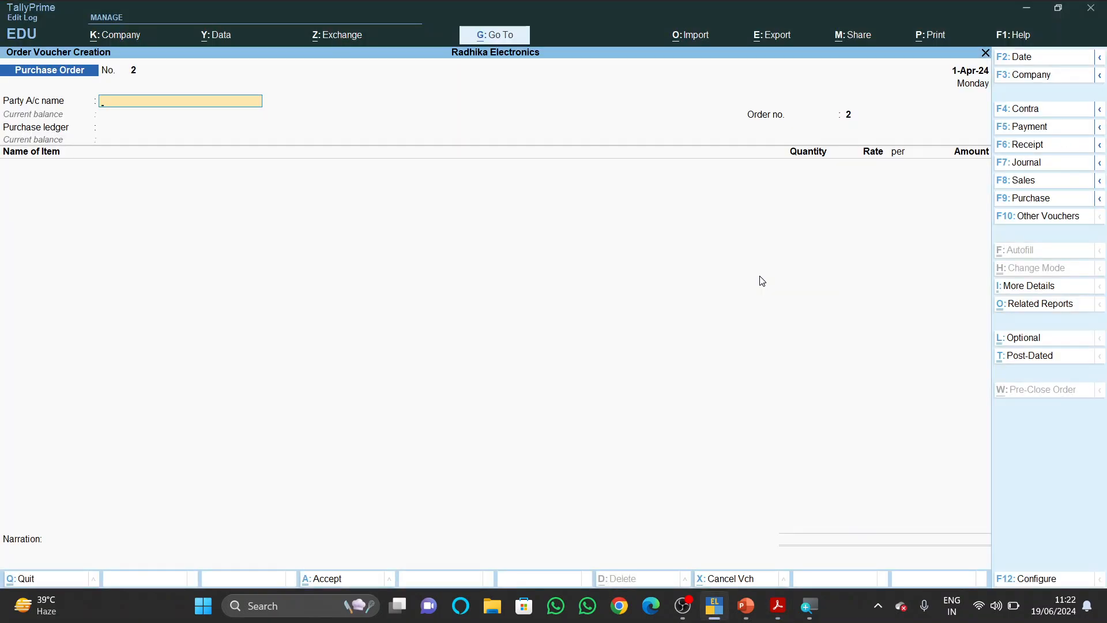
key(F10)
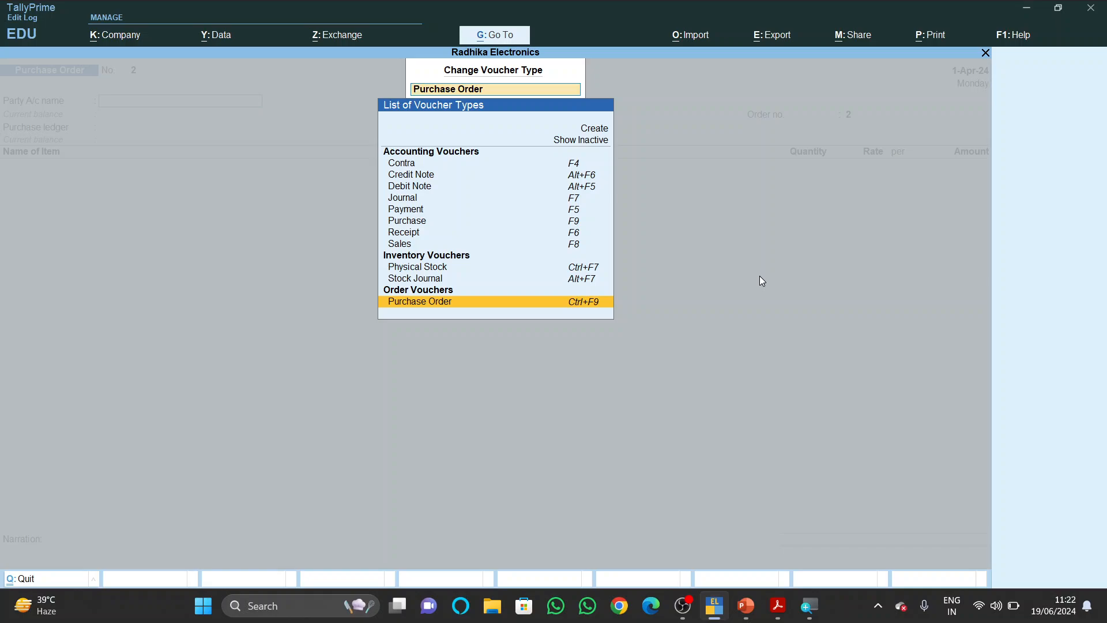
key(Up)
key(Up)
key(Up)
key(Up)
key(Up)
key(Up)
key(Up)
key(Up)
key(Up)
key(Up)
key(Up)
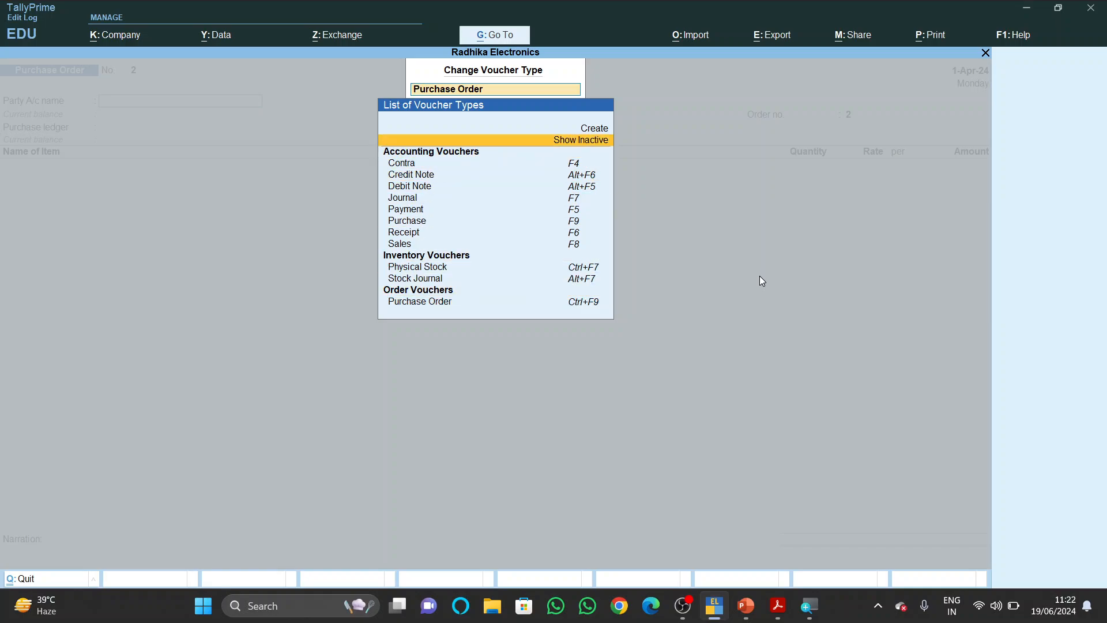
key(Return)
- Choose Receipt Note as the voucher type and activate it to start a new receipt note
key(Down)
key(Down)
key(Down)
key(Down)
key(Down)
key(Down)
key(Down)
key(Down)
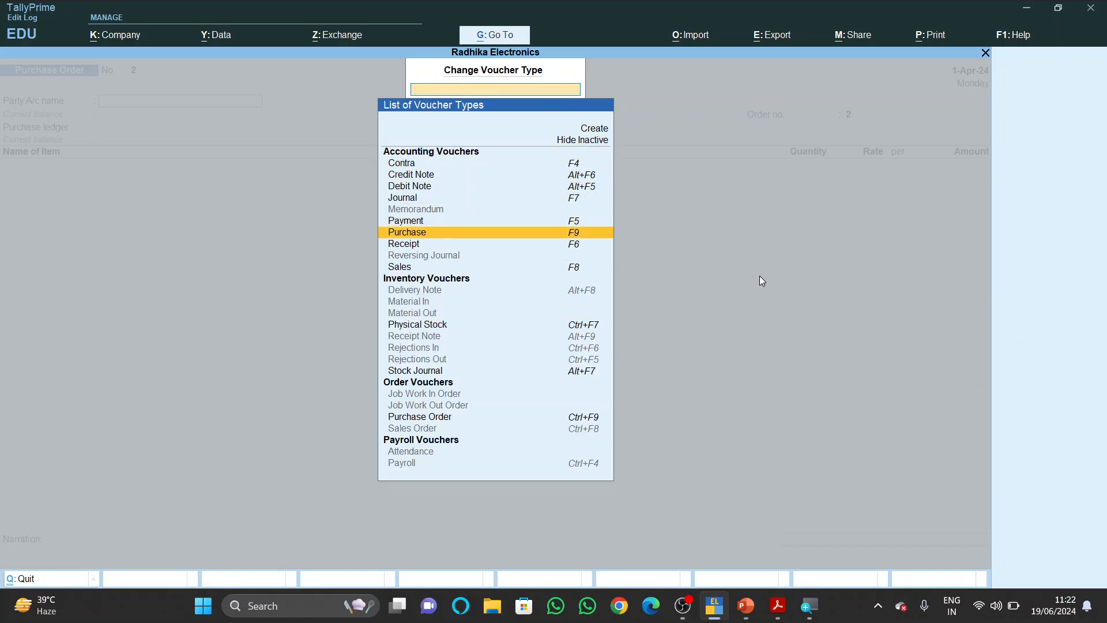
key(Down)
key(Down)
key(Down)
key(Down)
key(Down)
key(Down)
key(Down)
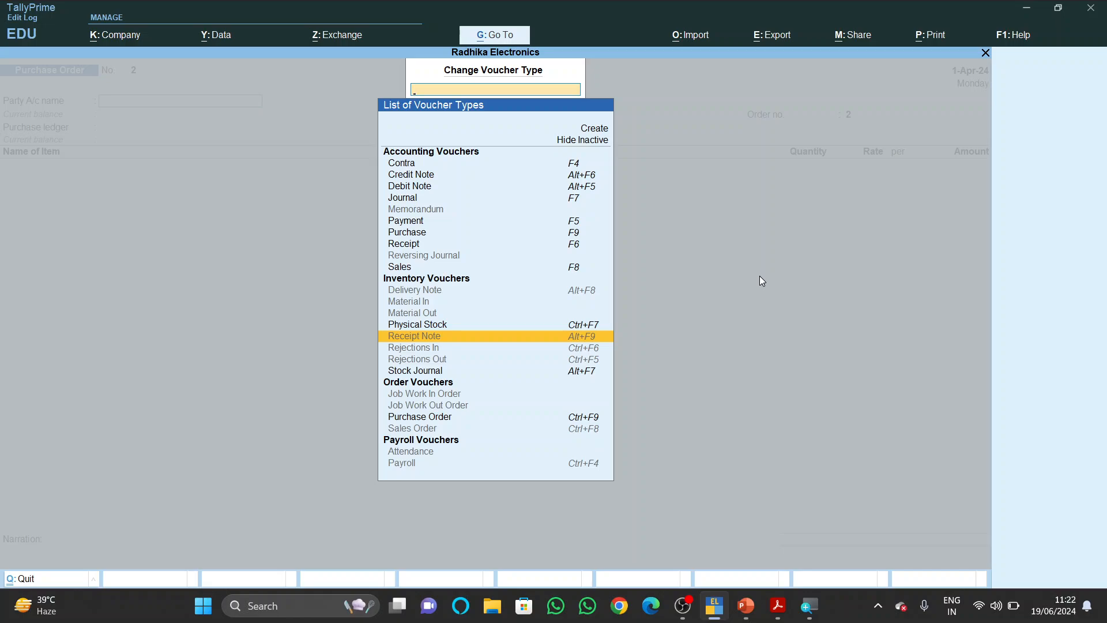
key(Return)
key(y)
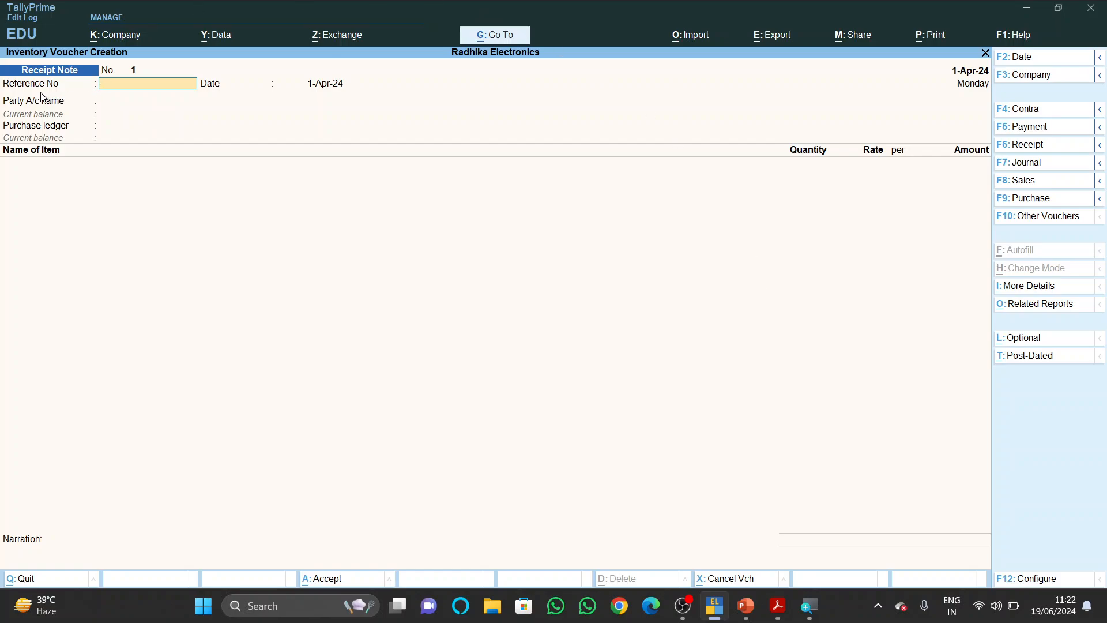
- Copy challan number Chl/Pur/185 from question 4 in the PDF into the receipt note's reference number, keeping the date 1-Apr-24
key(alt+Tab)
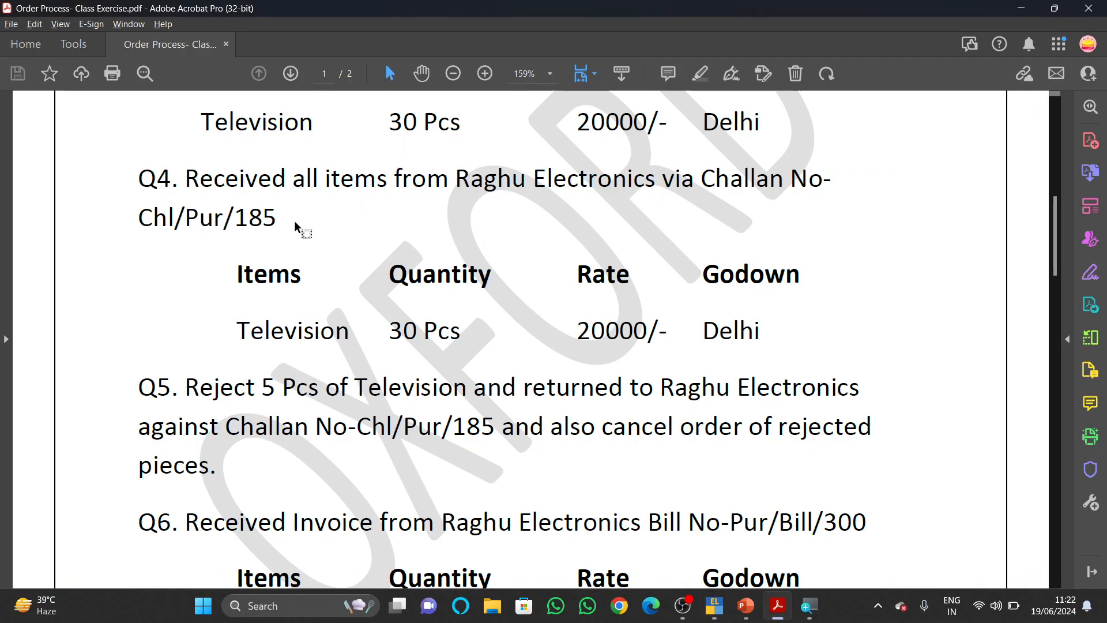
drag(279, 222, 138, 215)
key(ctrl+c)
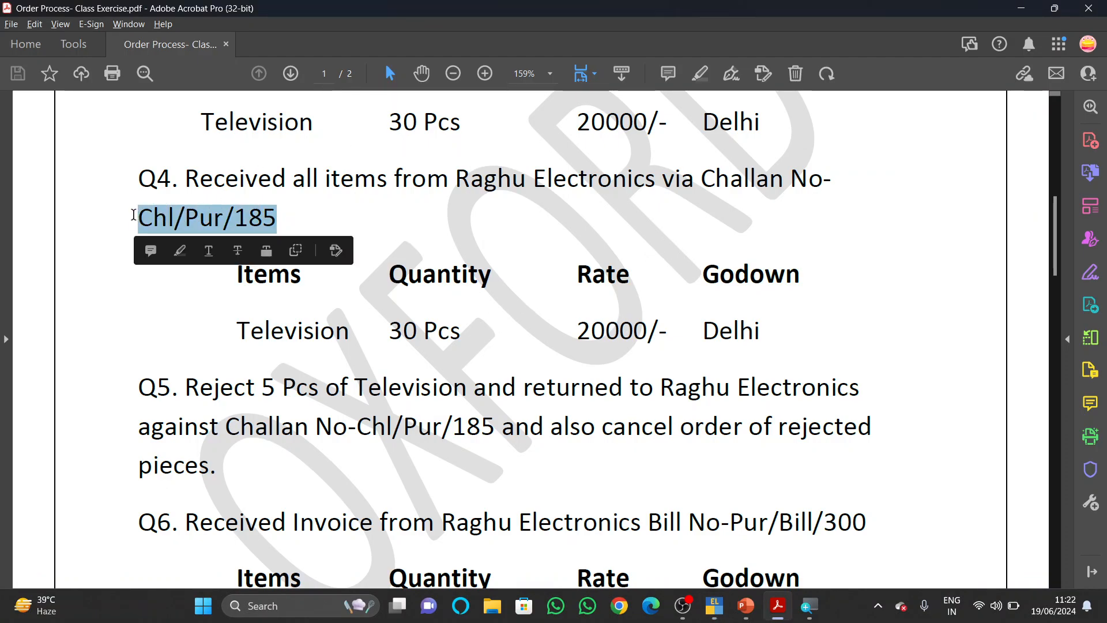
key(alt+Tab)
key(ctrl+v)
key(Return)
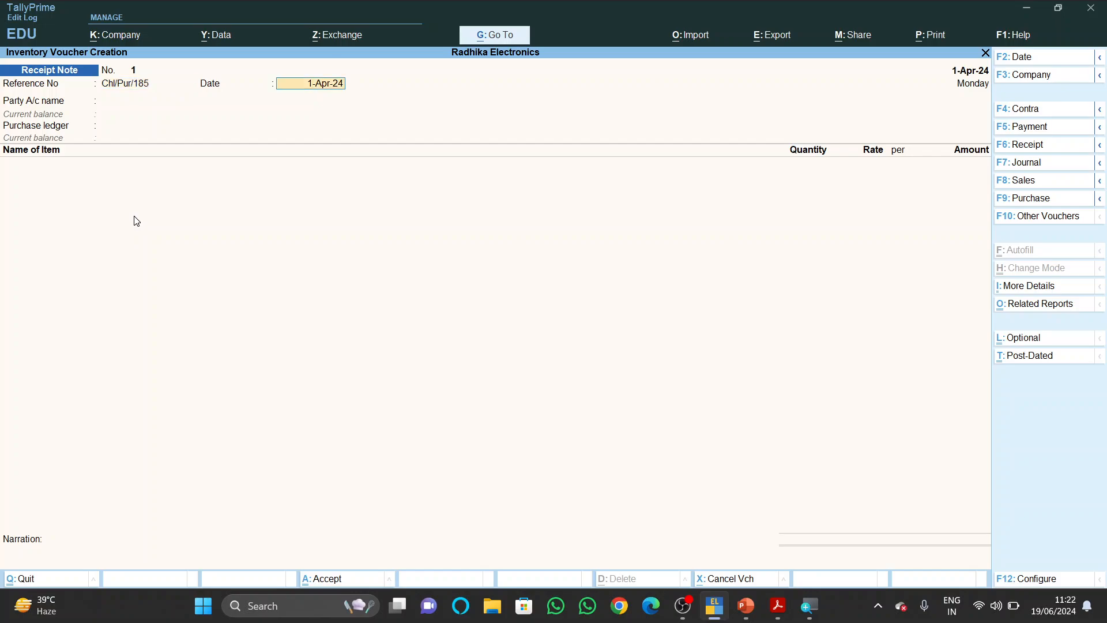
key(Return)
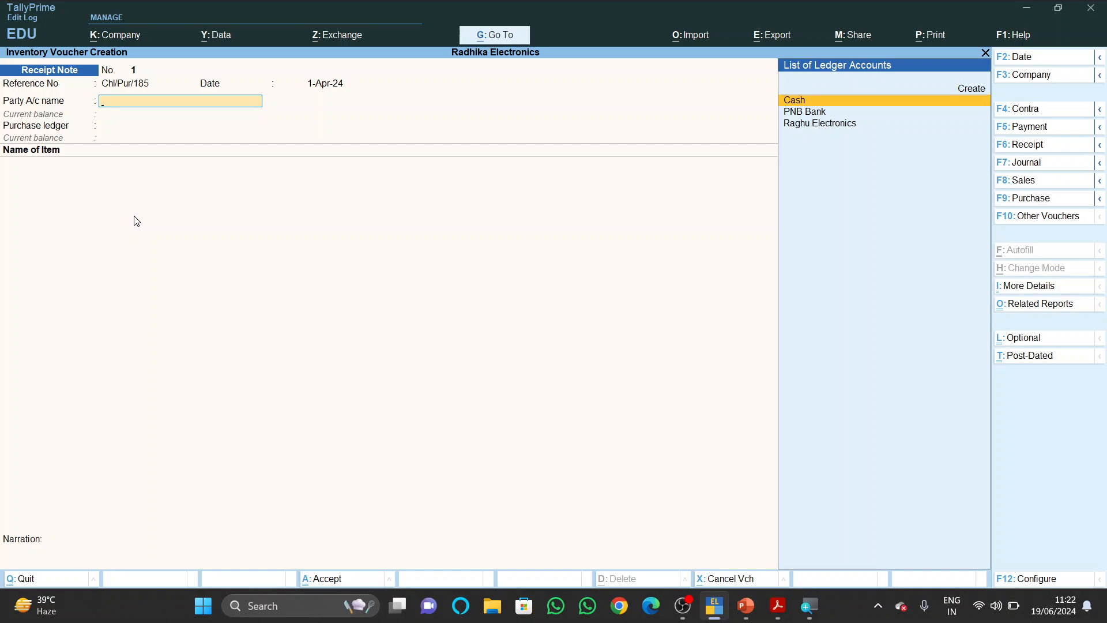
- Set Raghu Electronics as the party and link the receipt note to its purchase order dated 1-Apr-24
key(Down)
key(Down)
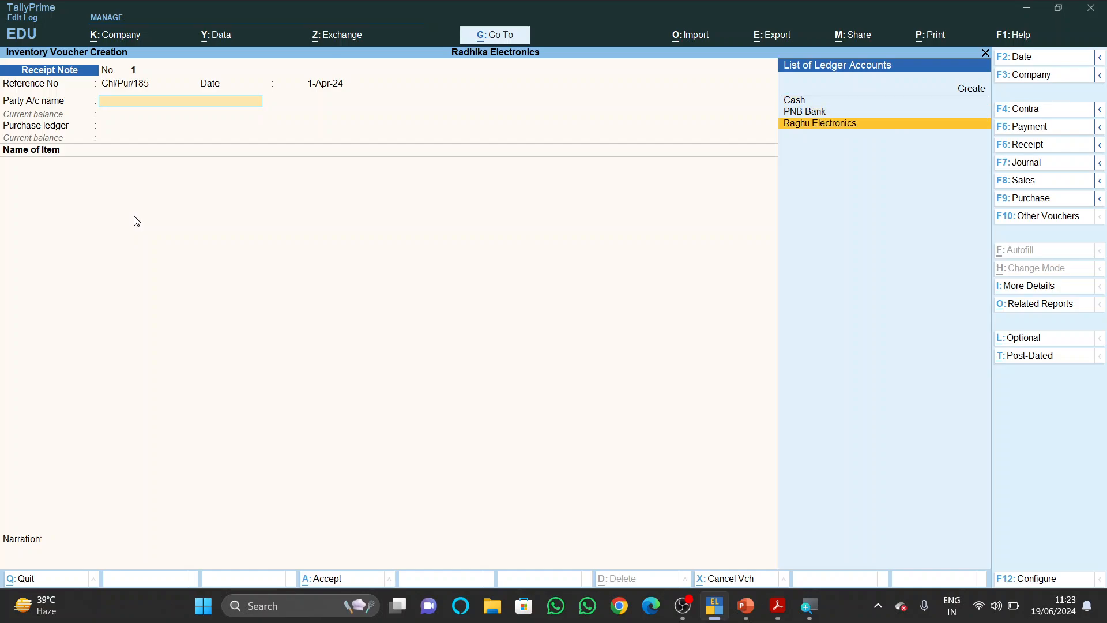
key(Return)
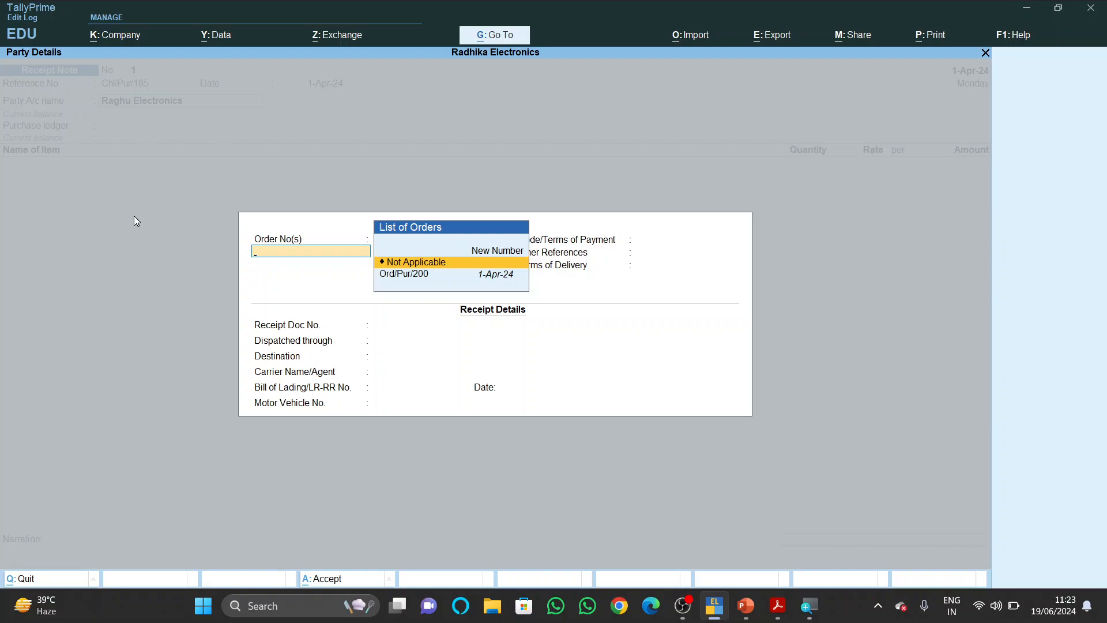
key(Down)
key(Return)
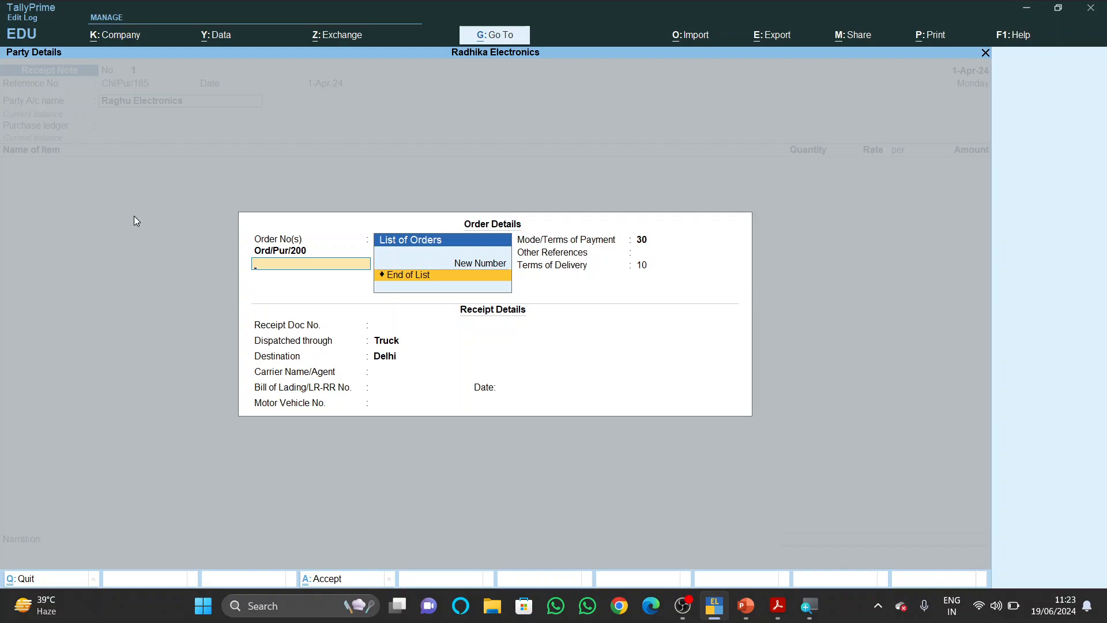
key(Return)
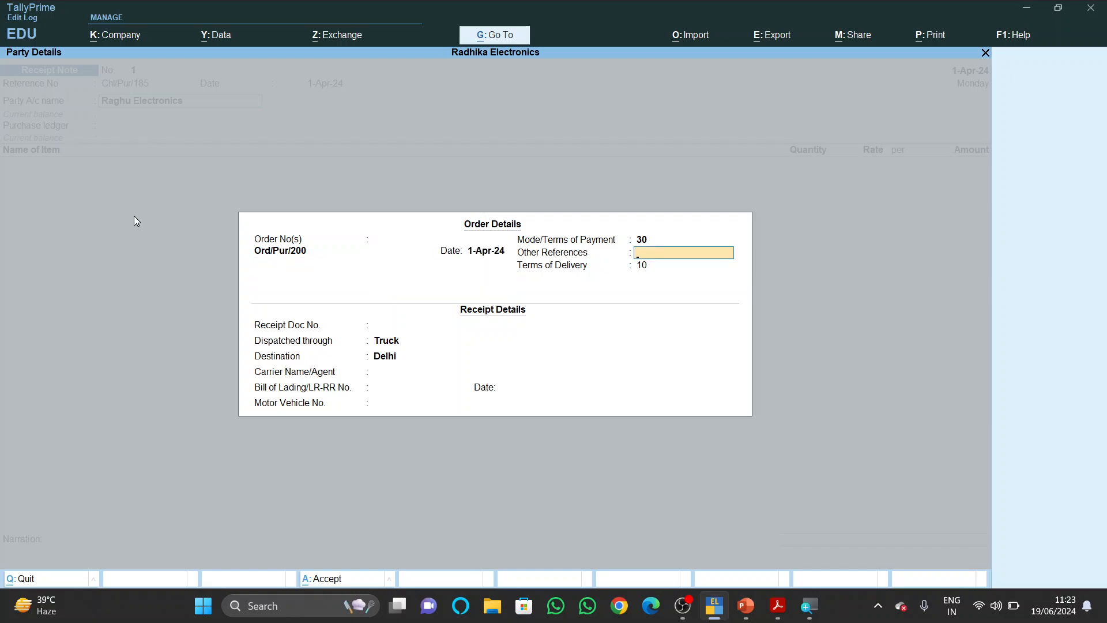
- Enter the carrier agent's name in the receipt details and accept the remaining order and dispatch details as they are
key(Return)
key(Return)
key(Return)
key(Return)
key(Return)
key(Return)
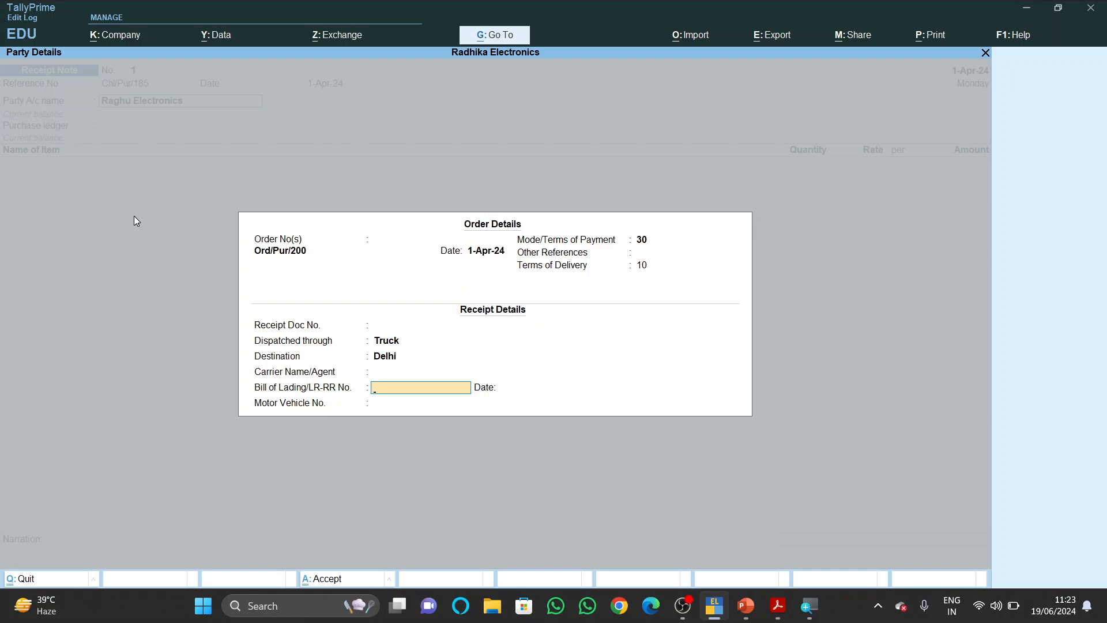
key(BackSpace)
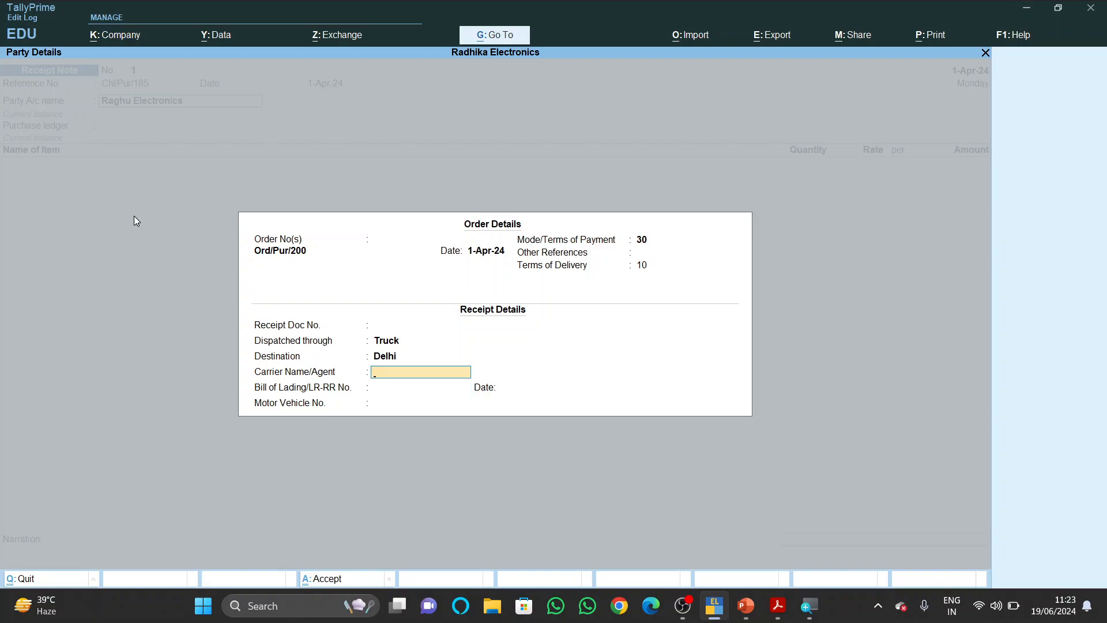
text(Ram Kumar)
key(Return)
key(Return)
key(Return)
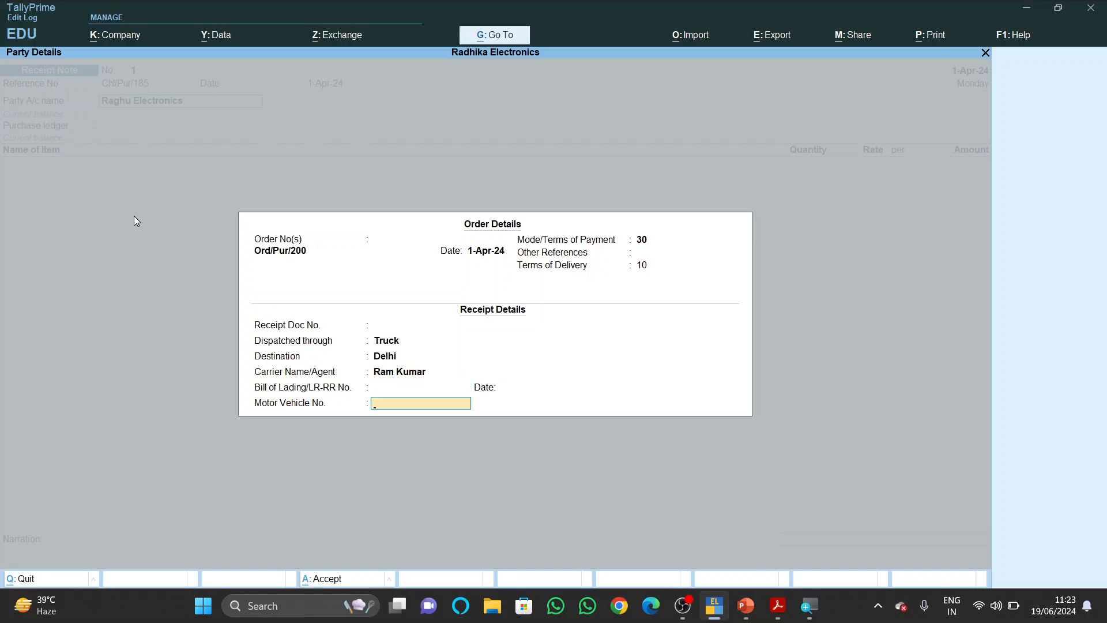
key(Return)
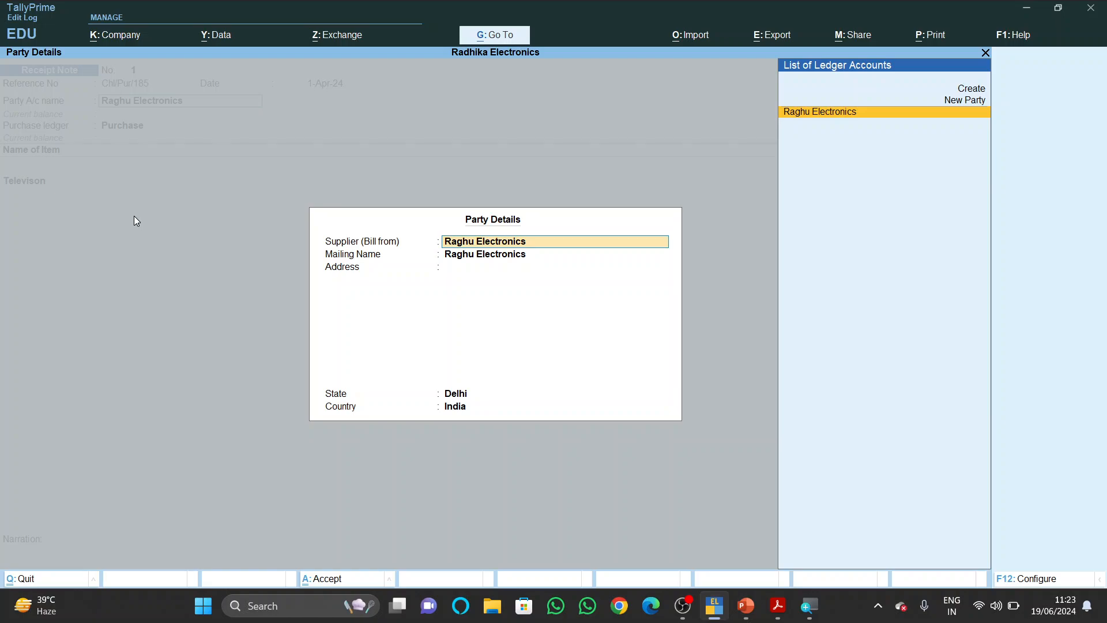
- Accept the party details for Raghu Electronics and use Purchase as the purchase ledger
key(Return)
key(Return)
key(Return)
key(Return)
key(Return)
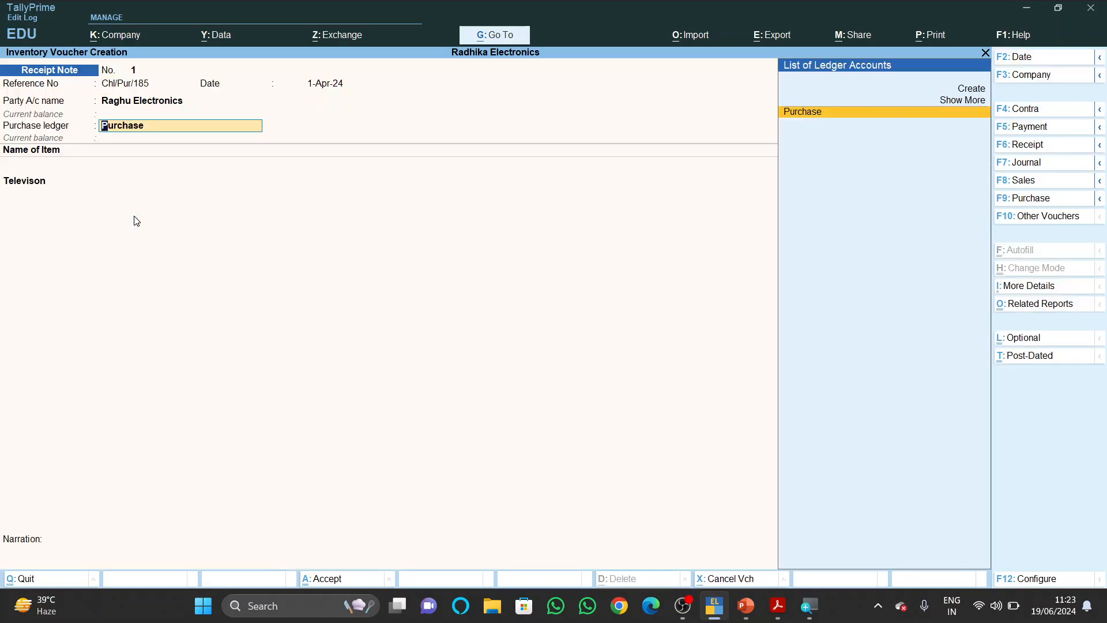
key(Return)
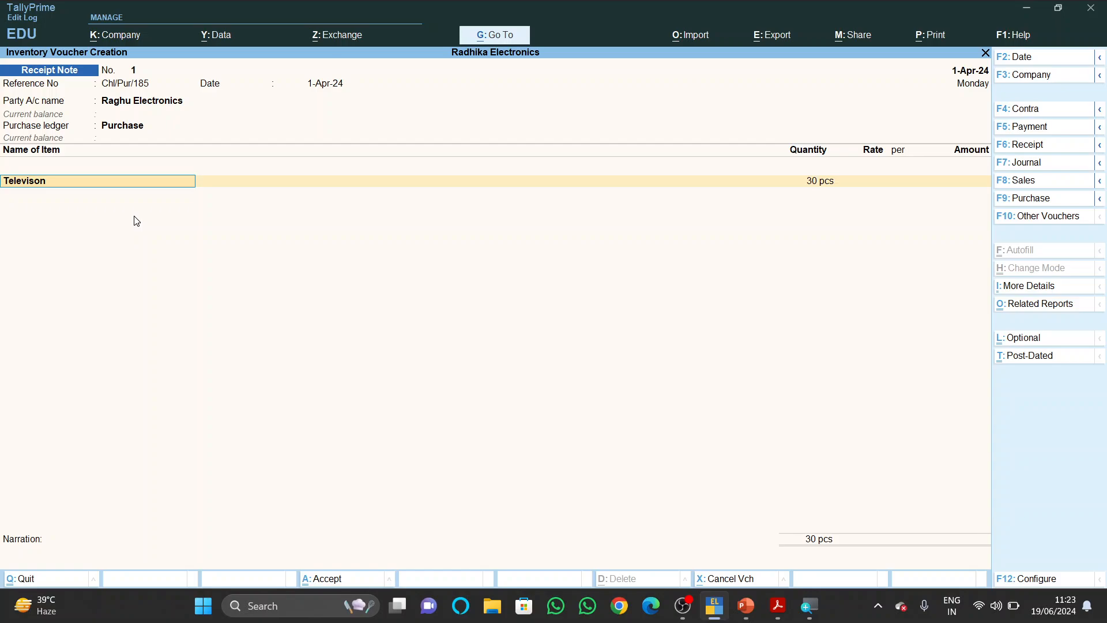
- Allocate 30 pcs of Televison in the Delhi godown to tracking number Chl/Pur/185 and the linked purchase order, then end the item list
key(Return)
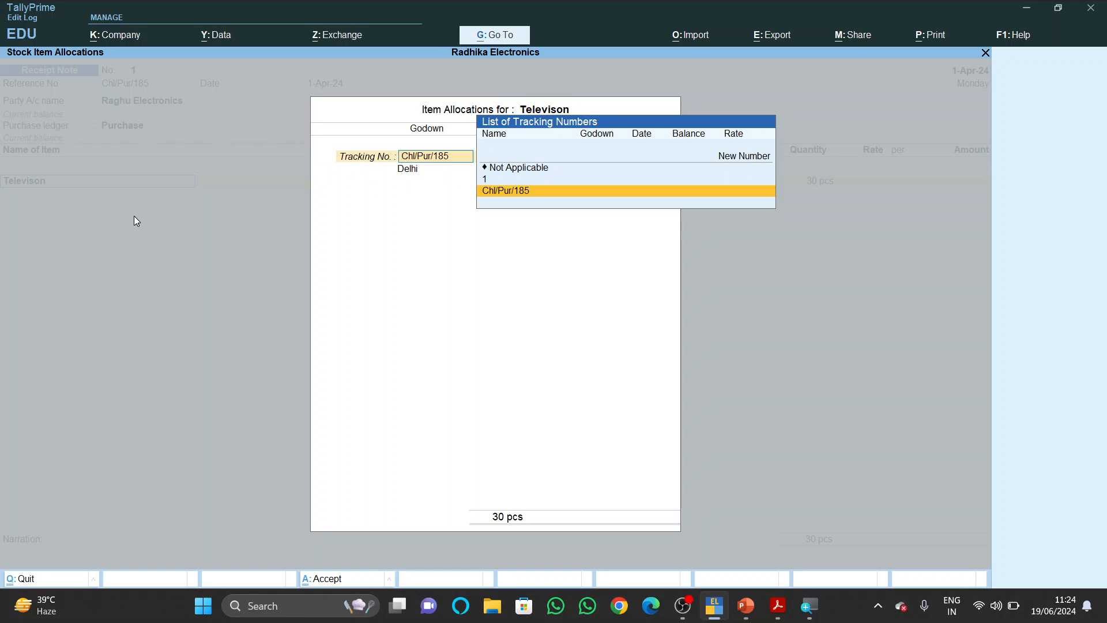
key(Return)
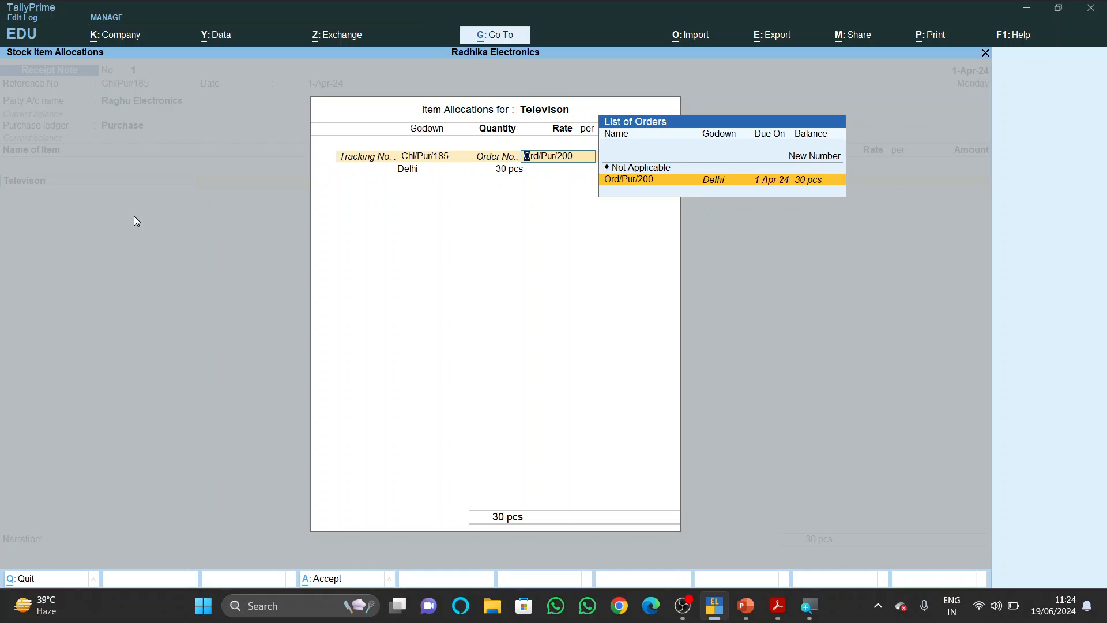
key(Return)
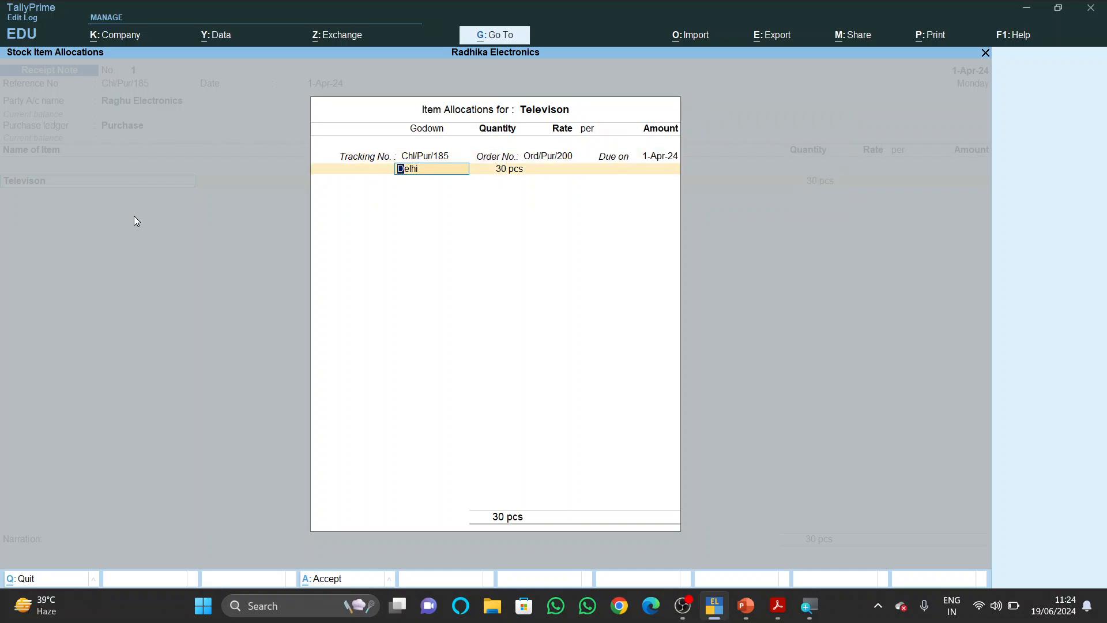
key(Return)
key(Return)
key(Return)
key(Return)
key(Return)
key(Return)
key(Return)
key(Return)
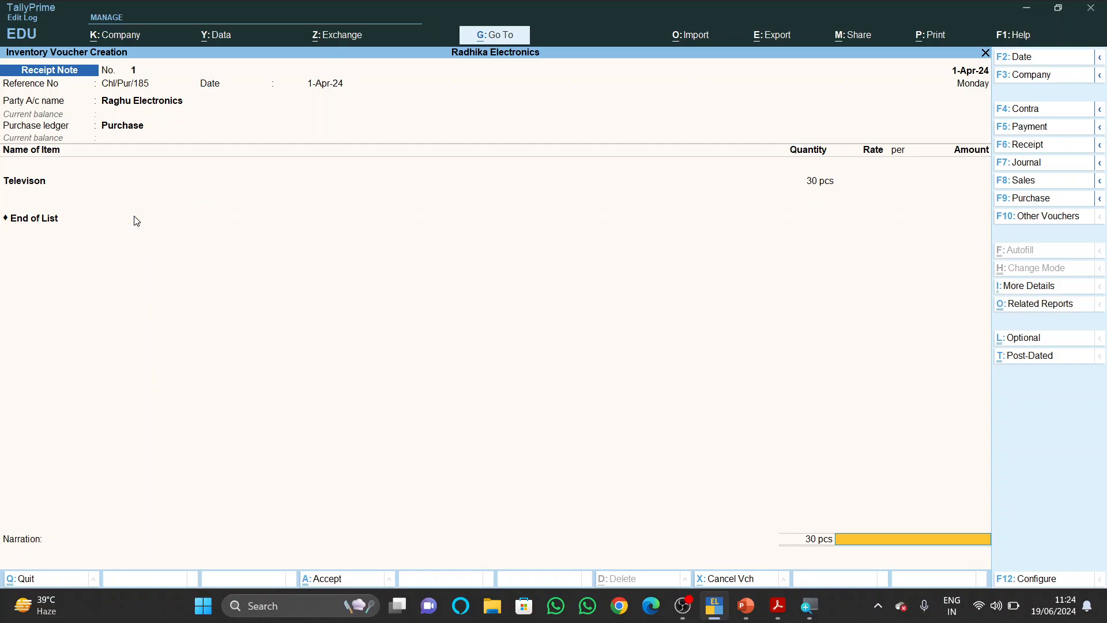
- Add the narration "being goods receoved from party" and save the receipt note
text(being g)
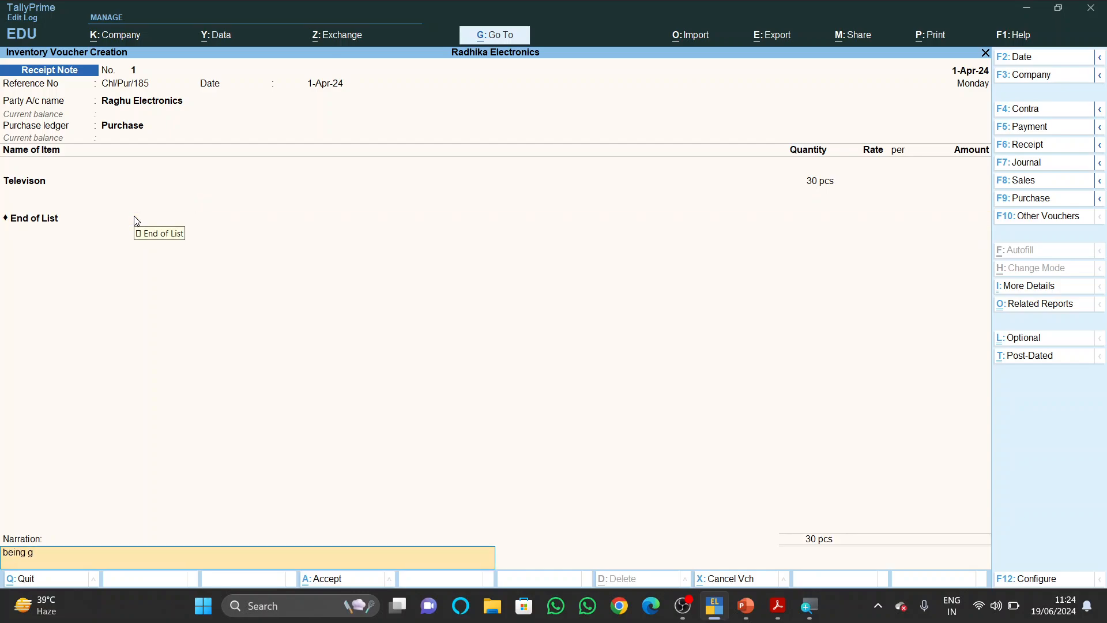
text(oods receoved fr)
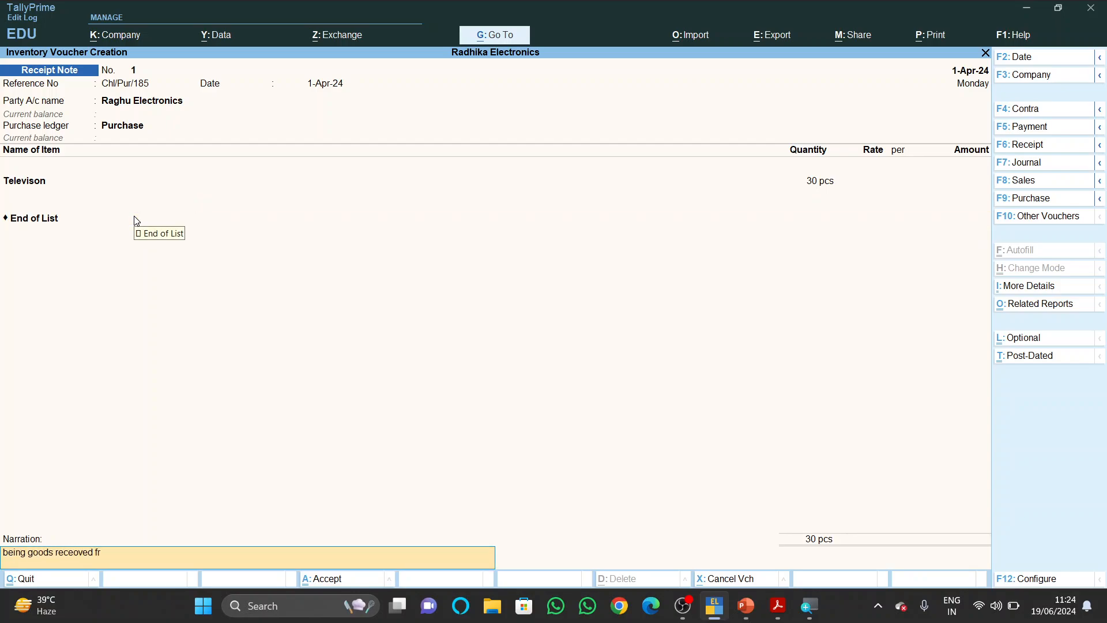
text(om party)
key(Return)
key(Return)
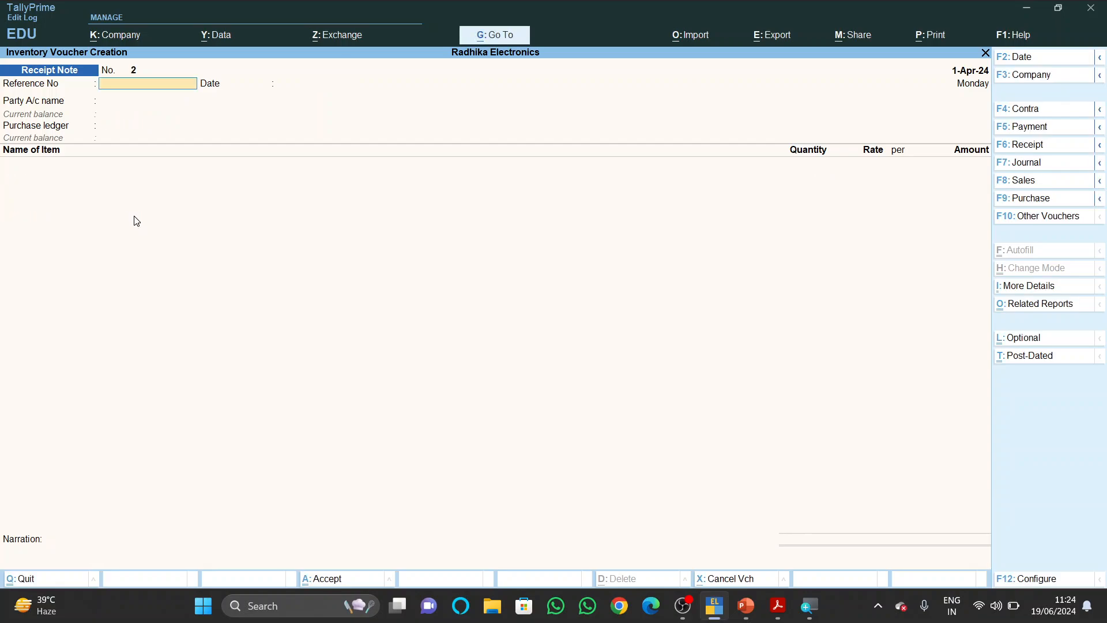
- Switch to the exercise PDF and read question 5 about rejecting and returning televisions to Raghu Electronics
key(alt+Tab)
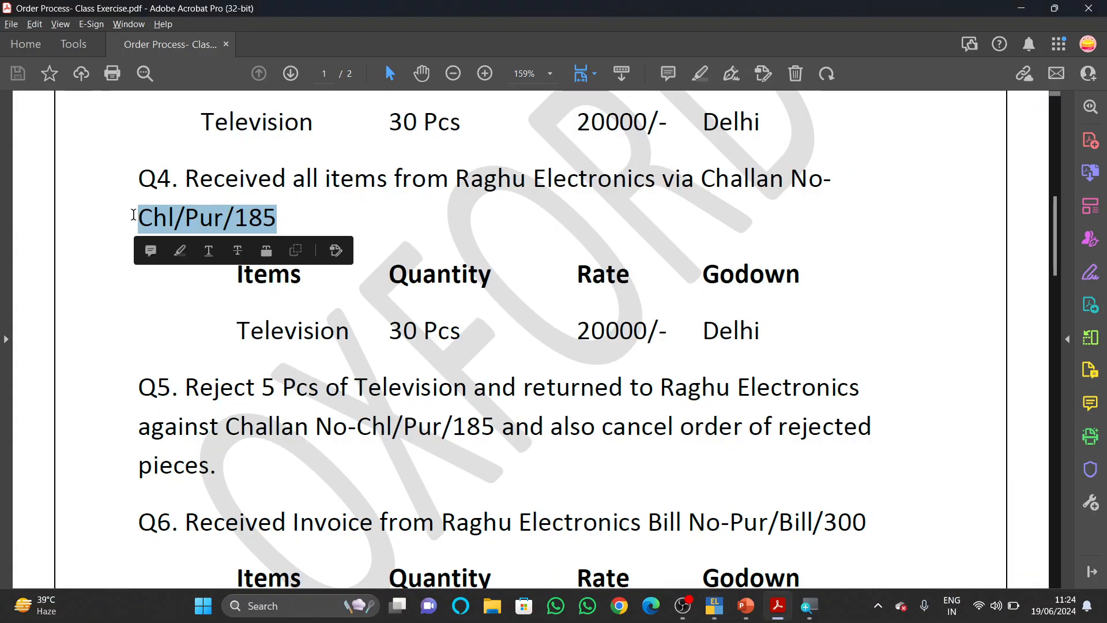
scroll(133, 214, down, 1)
scroll(133, 214, down, 1)
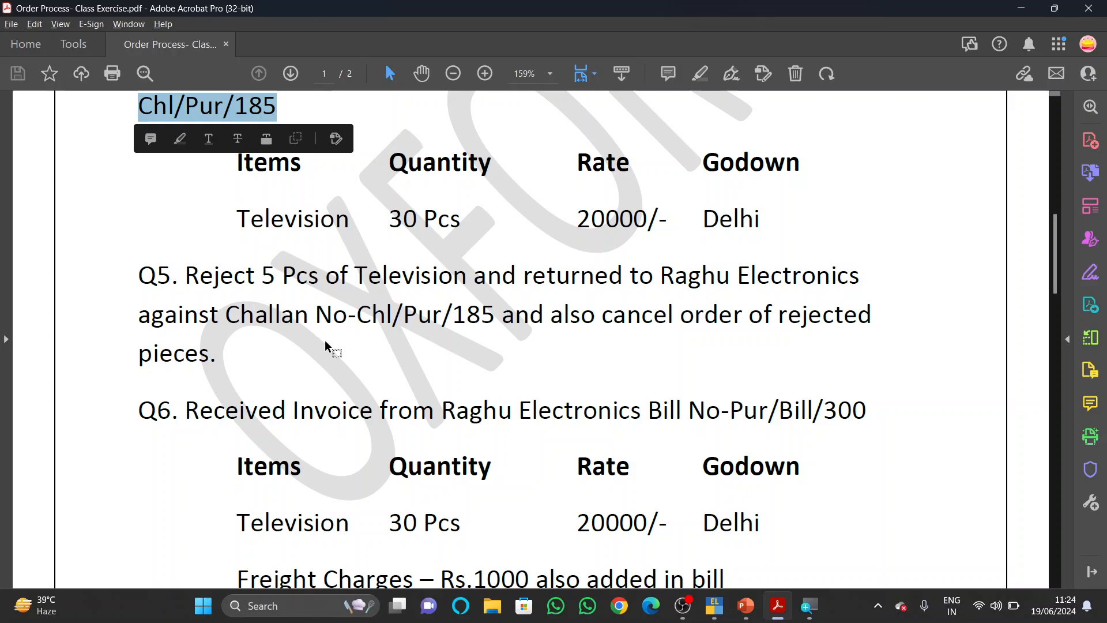
scroll(323, 349, down, 3)
scroll(325, 346, up, 3)
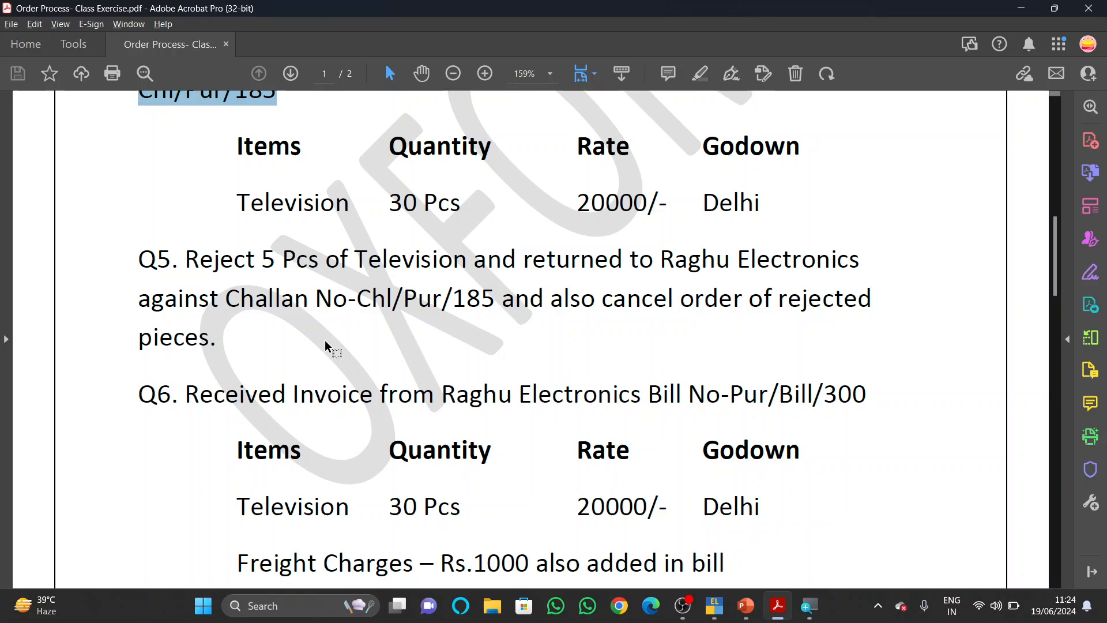
- Switch back to TallyPrime and change the voucher type to Rejections Out from the inactive voucher types
key(alt+Tab)
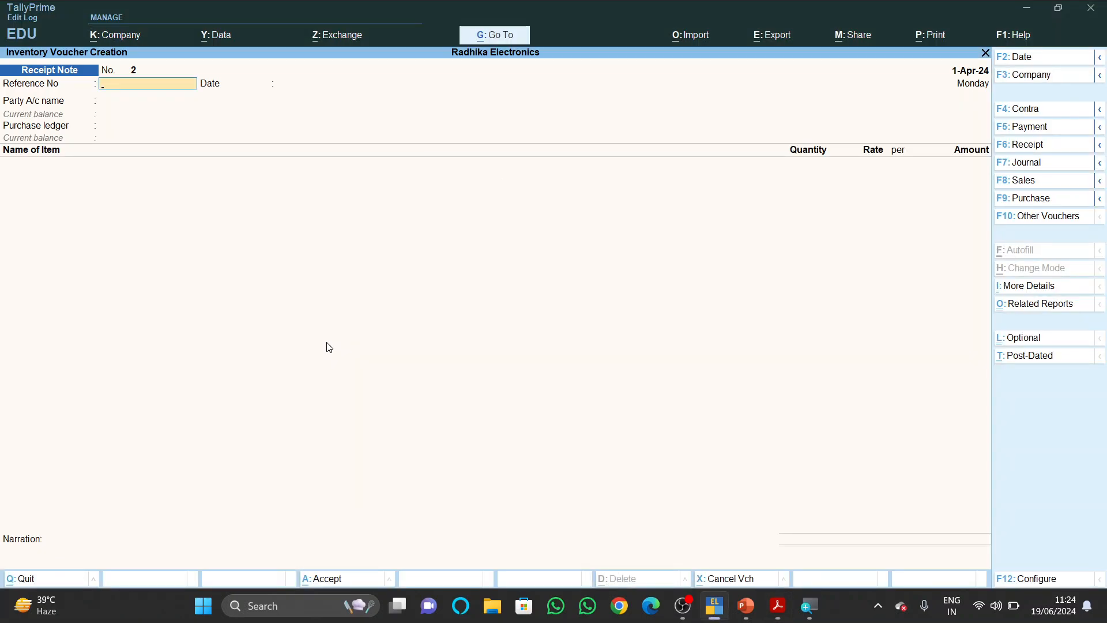
key(F10)
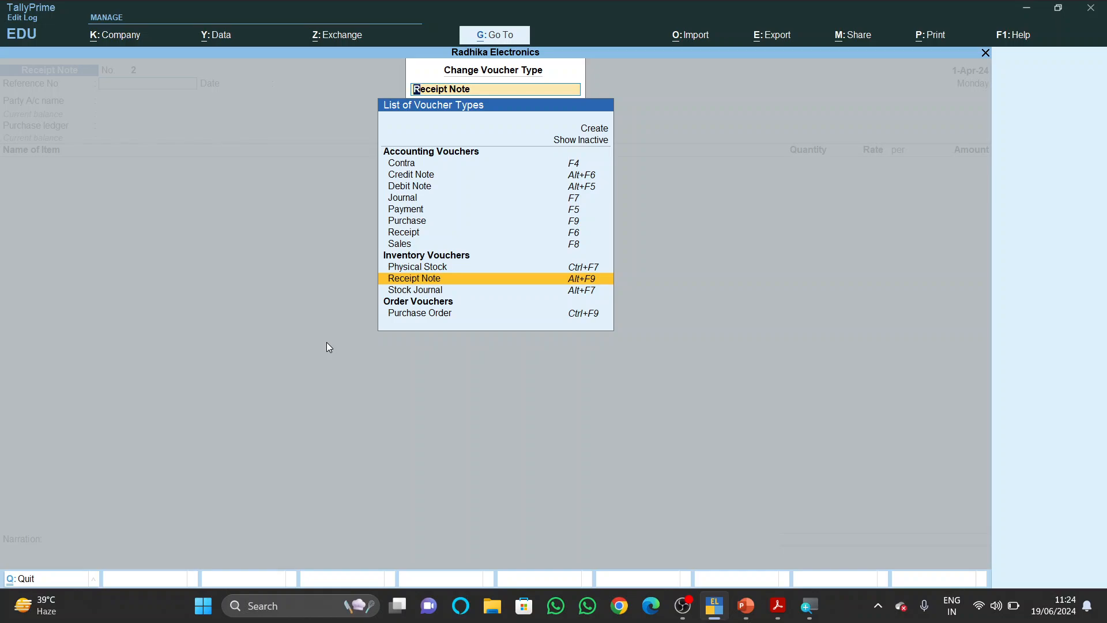
key(Up)
key(Up)
key(Up)
key(Up)
key(Up)
key(Up)
key(Up)
key(Up)
key(Up)
key(Up)
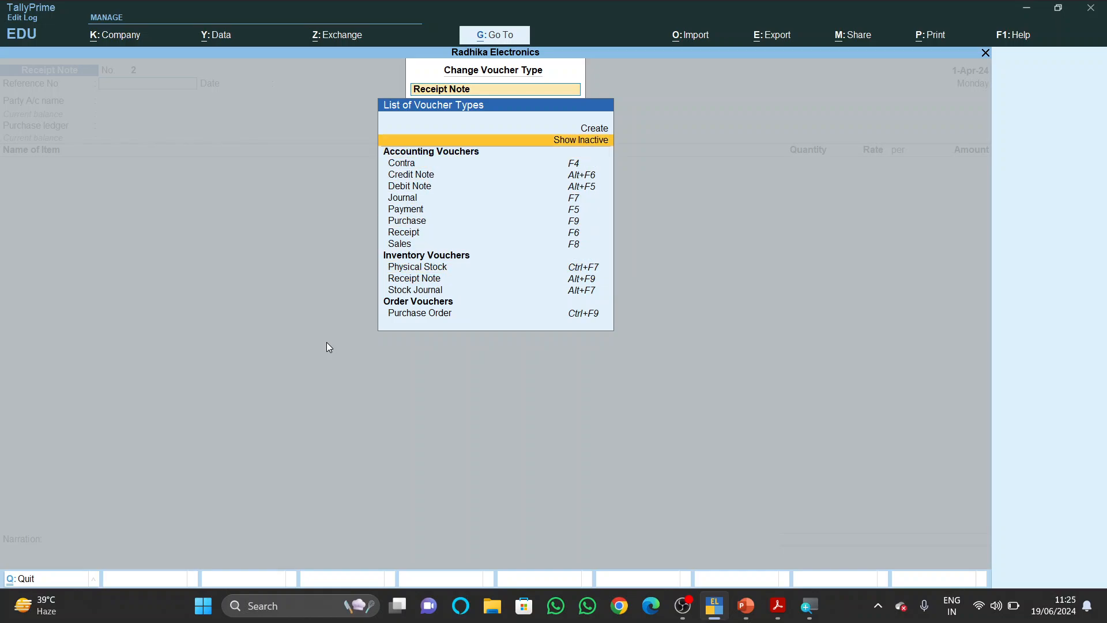
key(Return)
text(Rej)
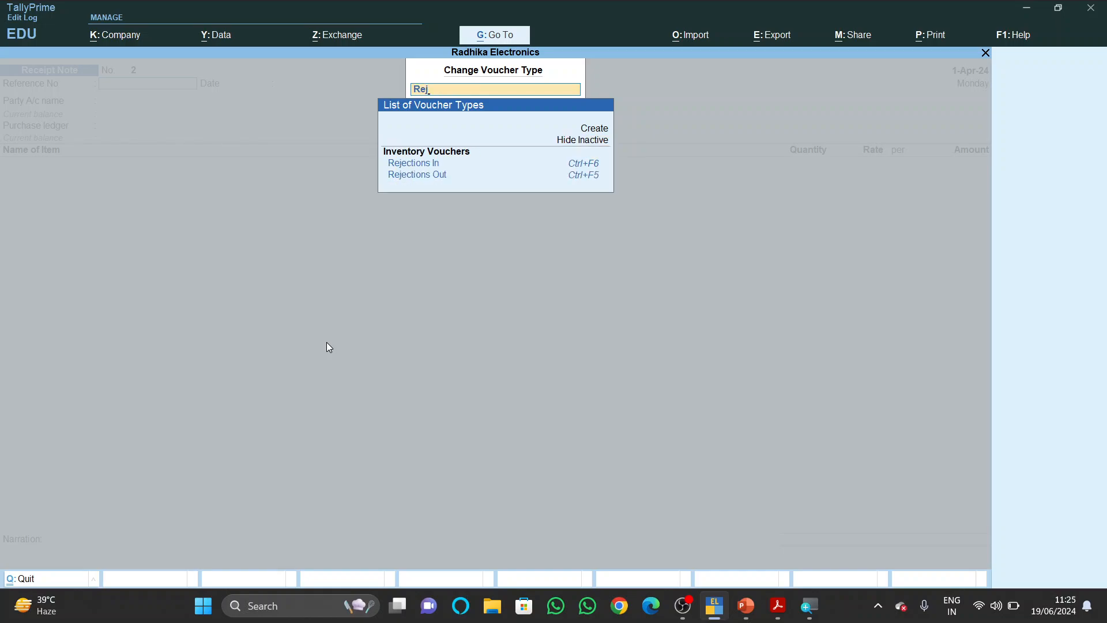
key(Down)
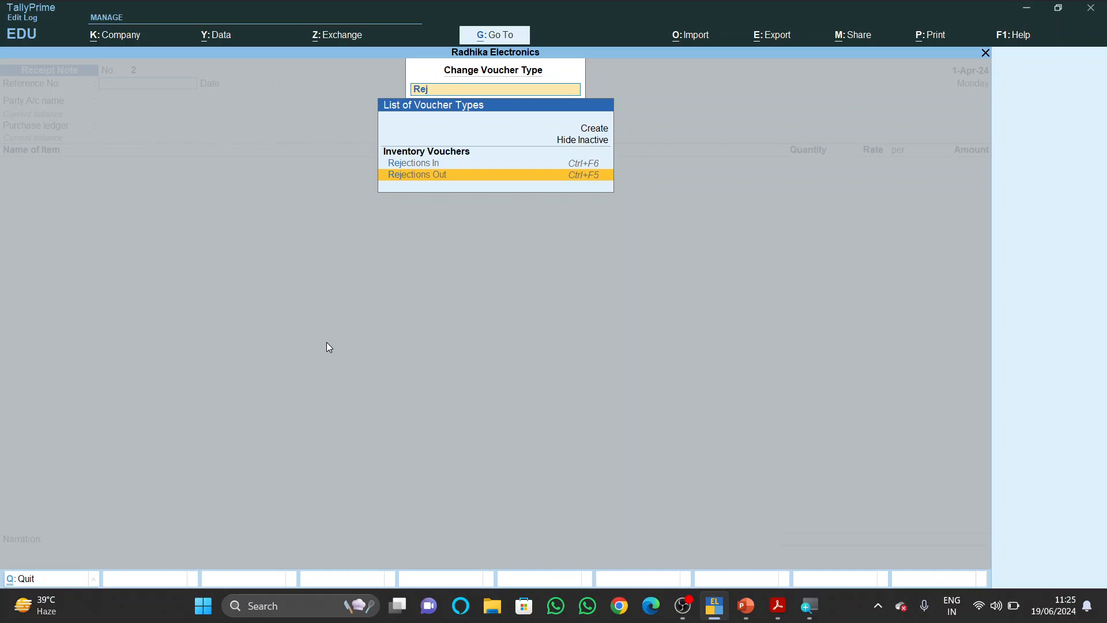
key(Return)
key(Return)
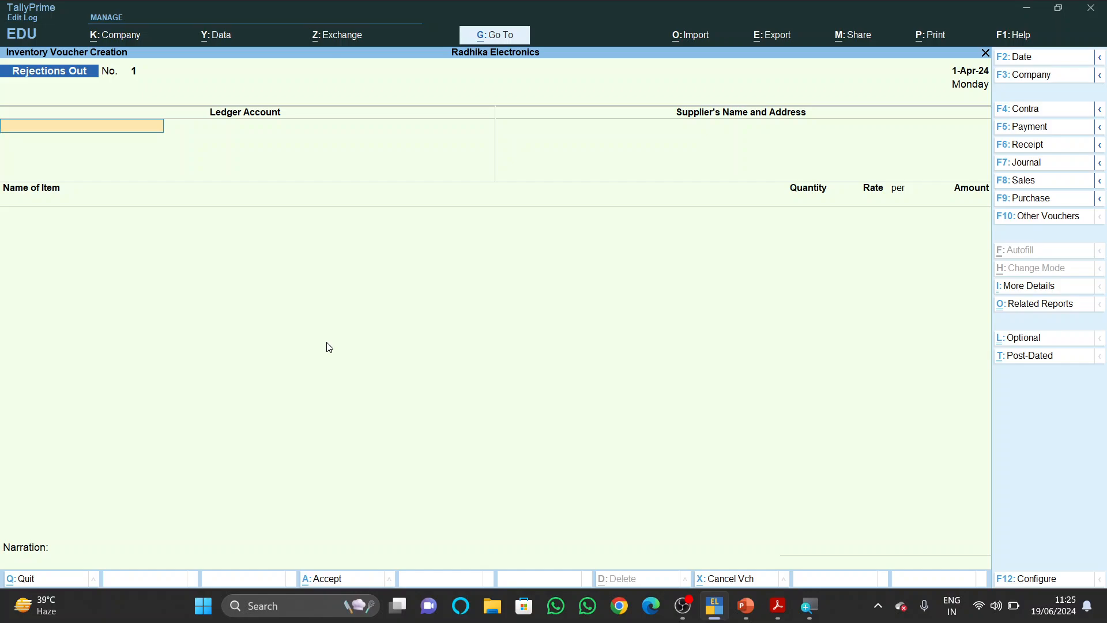
- Select Raghu Electronics as the ledger account and accept it as the supplier's name
text(Rag)
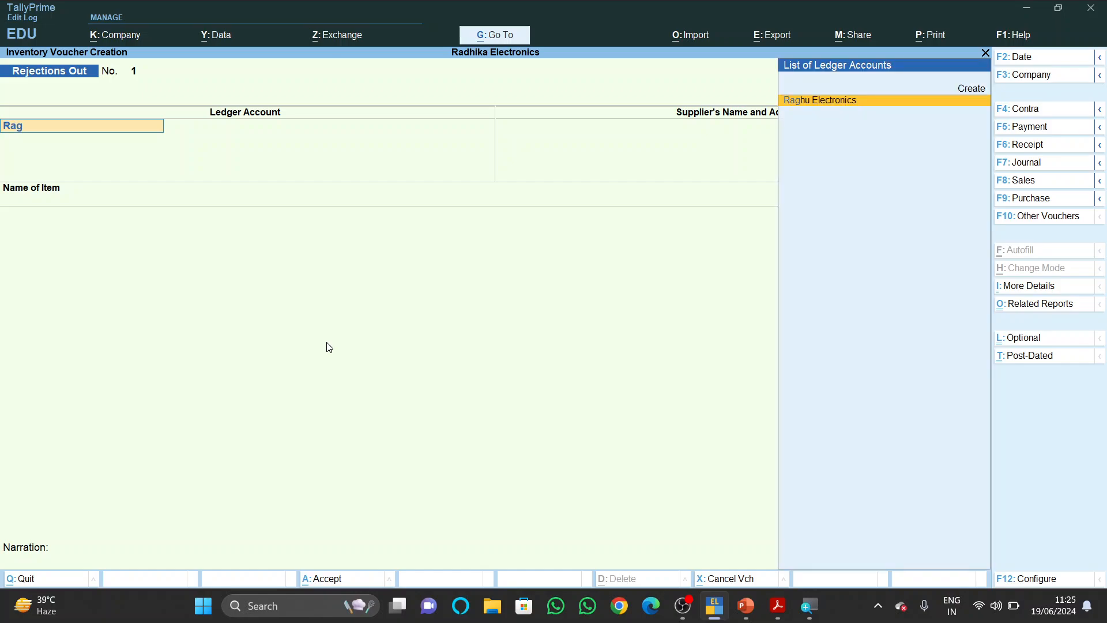
key(Return)
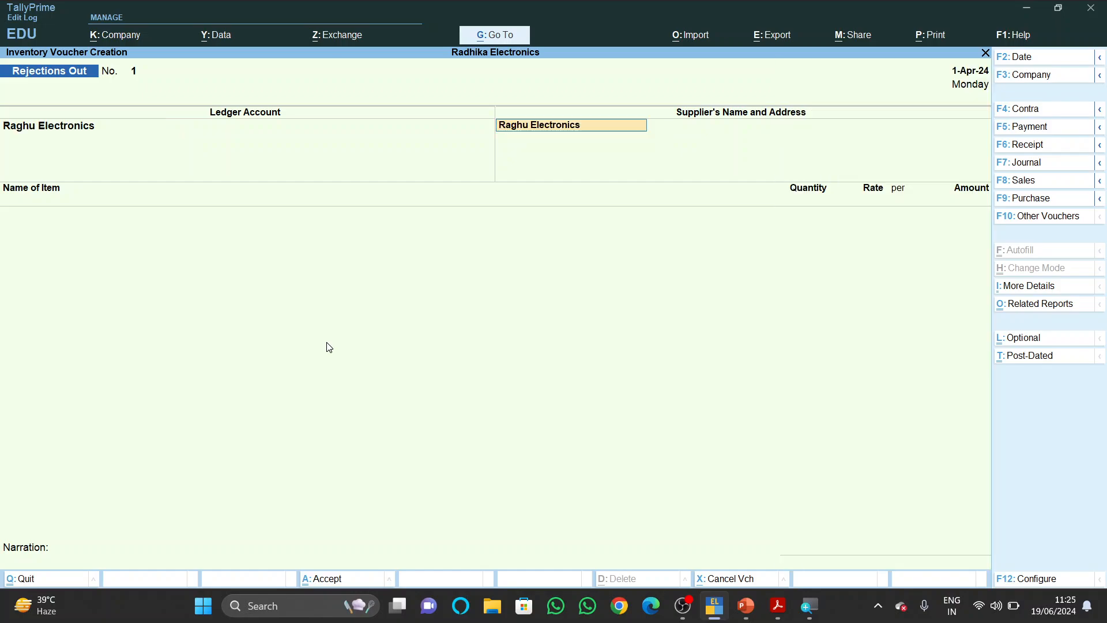
key(Return)
key(Return)
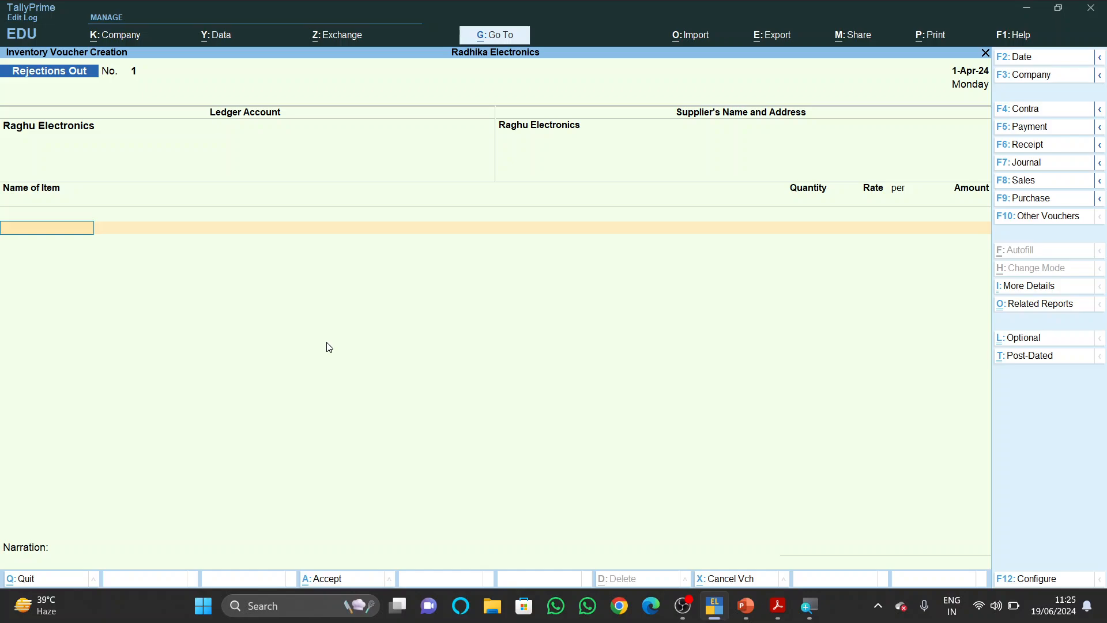
- Reject 5 pcs of Televison from the Delhi godown against tracking number Chl/Pur/185 and its linked purchase order
text(t)
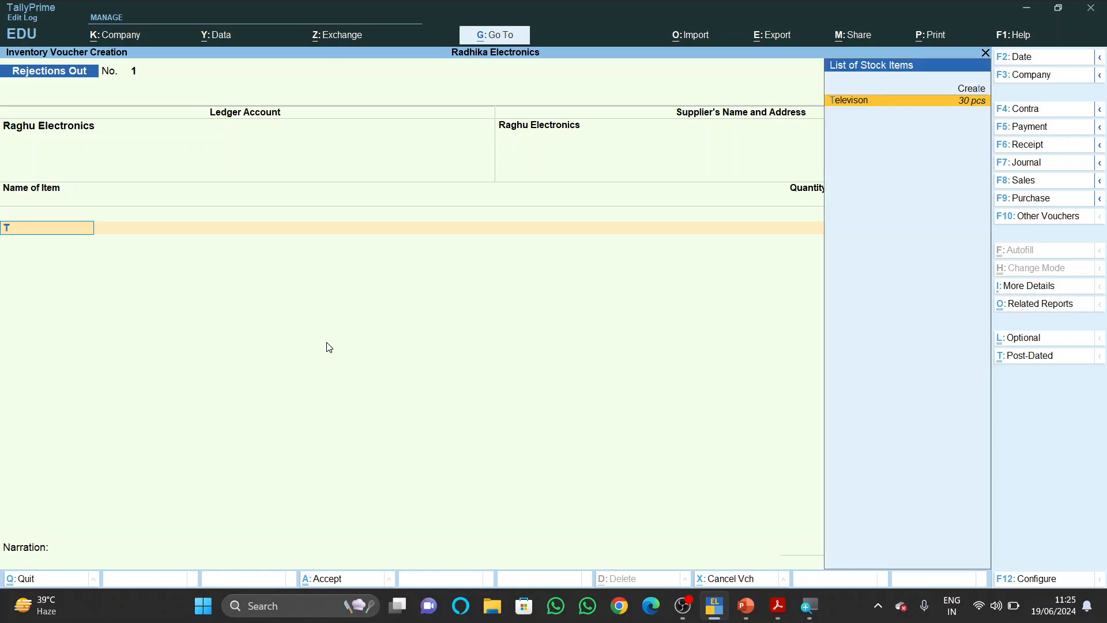
key(Return)
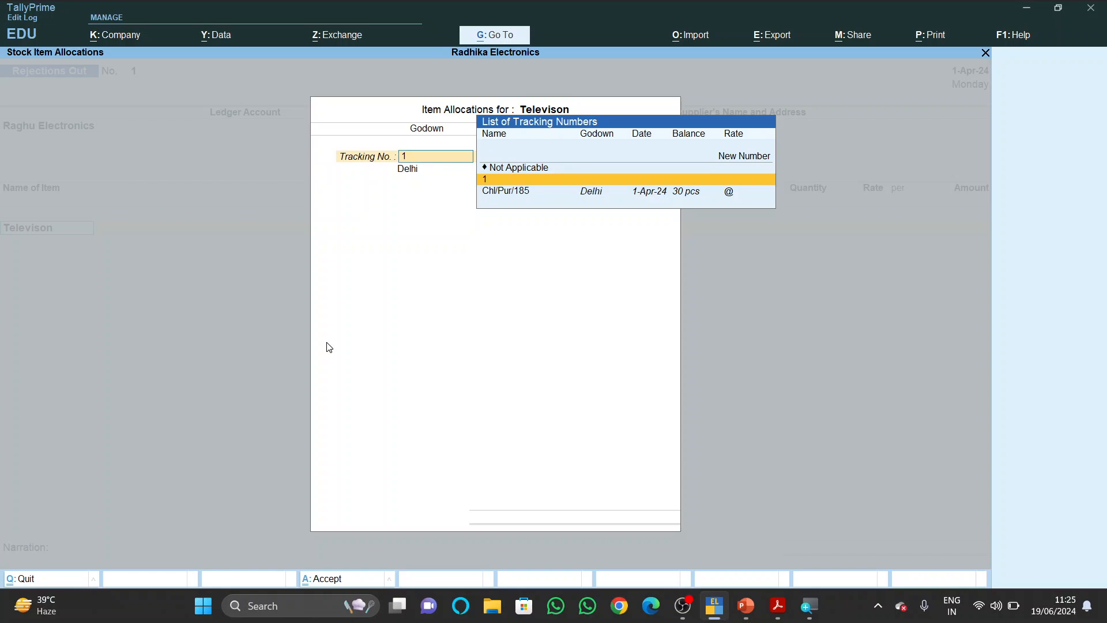
key(Down)
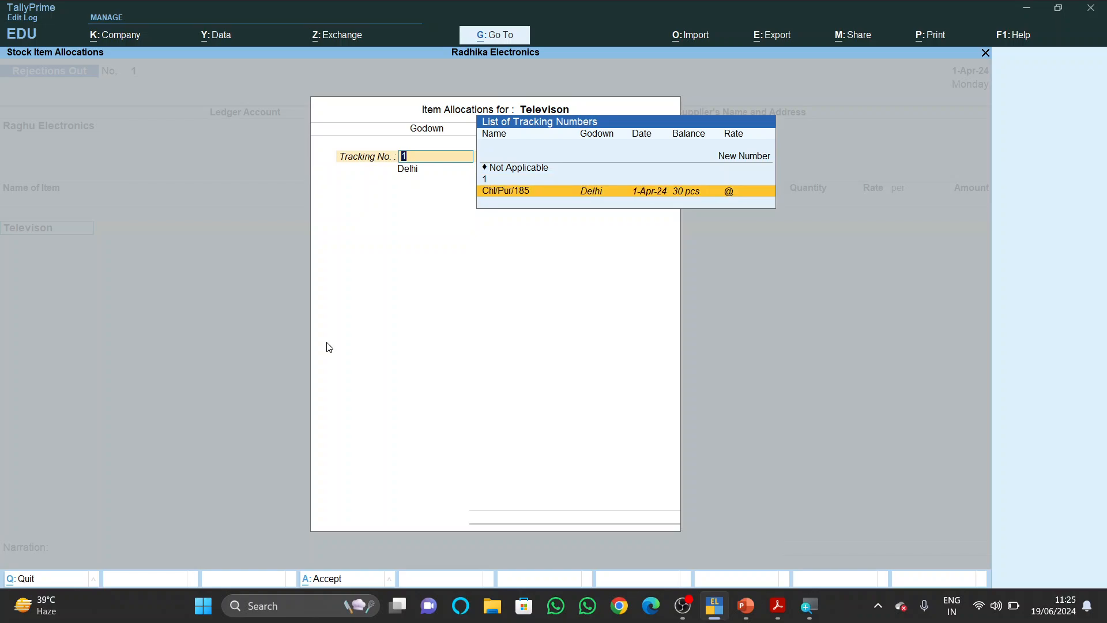
key(Return)
key(Return)
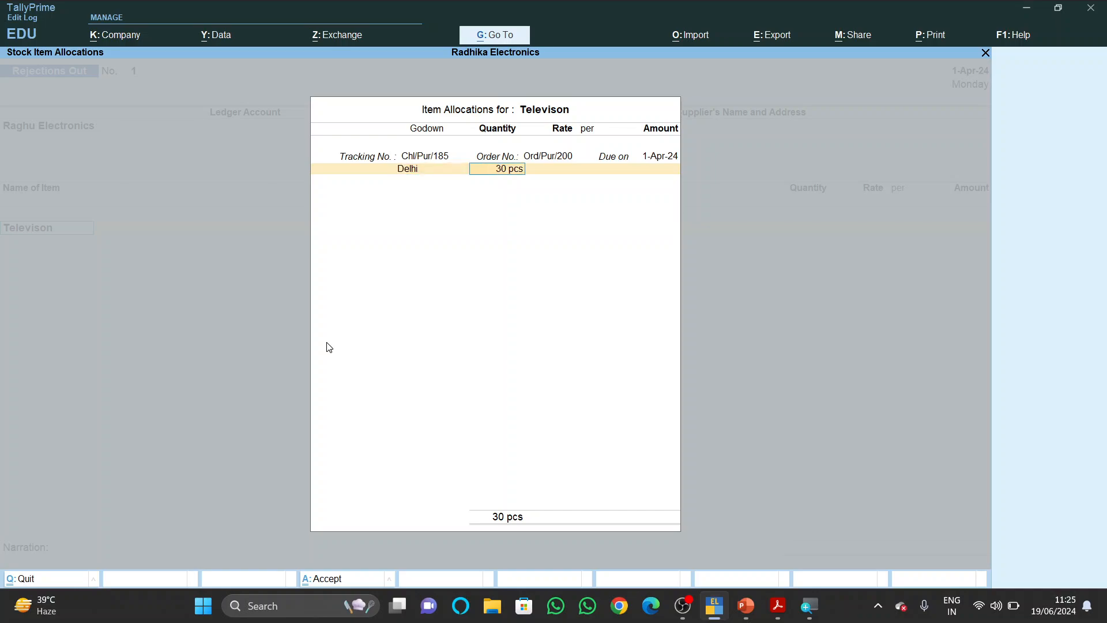
text(5)
key(Return)
key(Return)
key(Return)
key(Return)
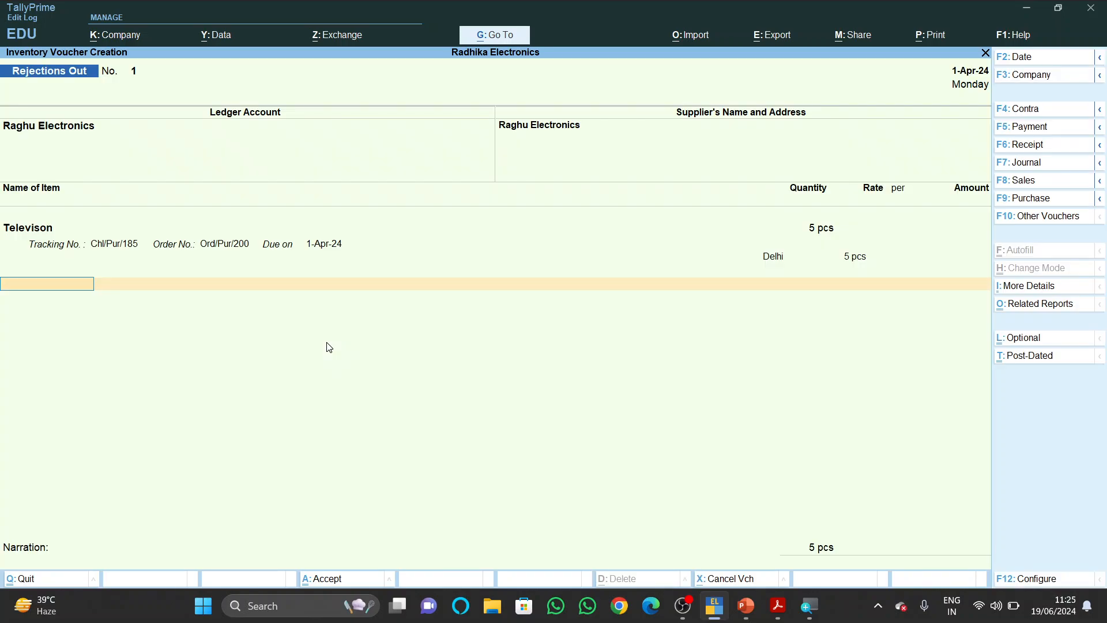
- End the item list, add a narration about goods rejected to Raghu Electronics, and save the Rejections Out voucher
key(Return)
text(bieng)
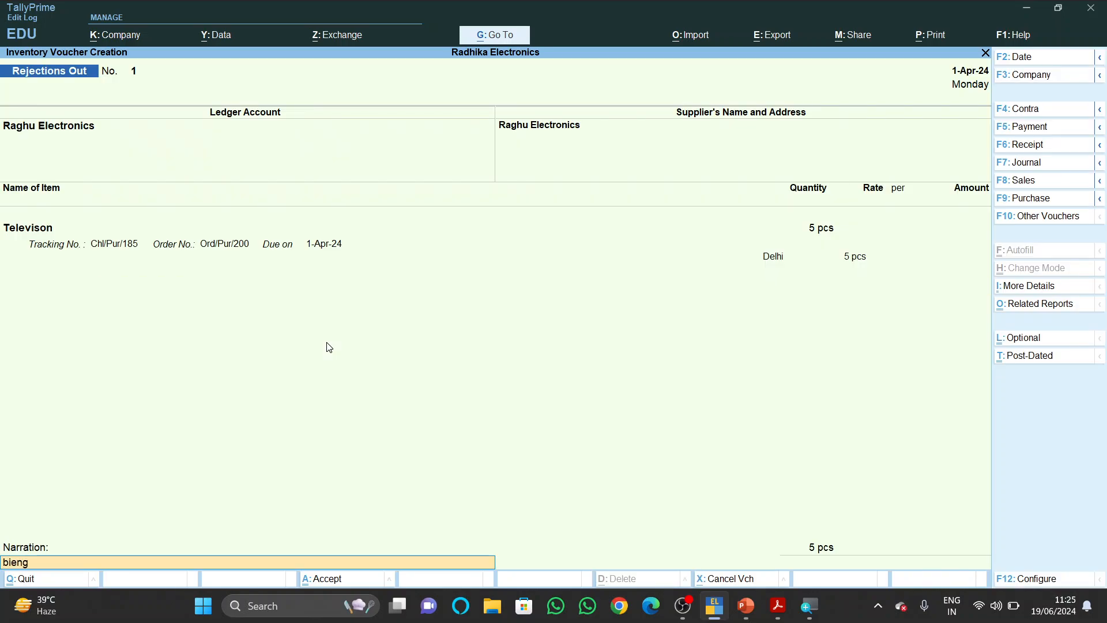
text( goods rejected to raghu)
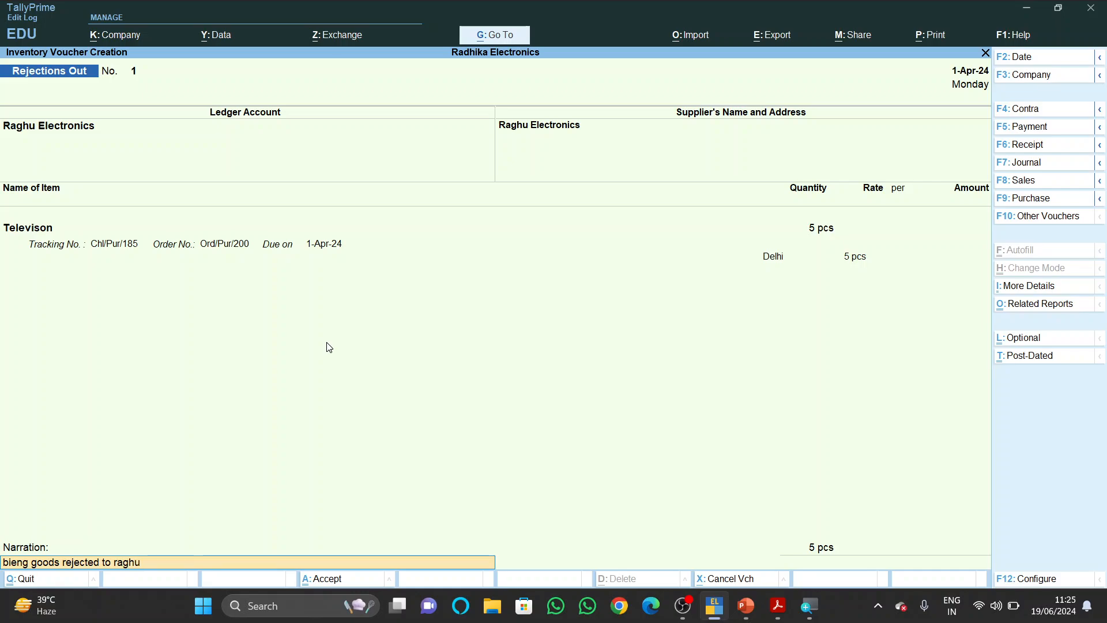
text( electrnocs)
key(BackSpace)
key(BackSpace)
key(BackSpace)
text(oincs)
key(Return)
key(Return)
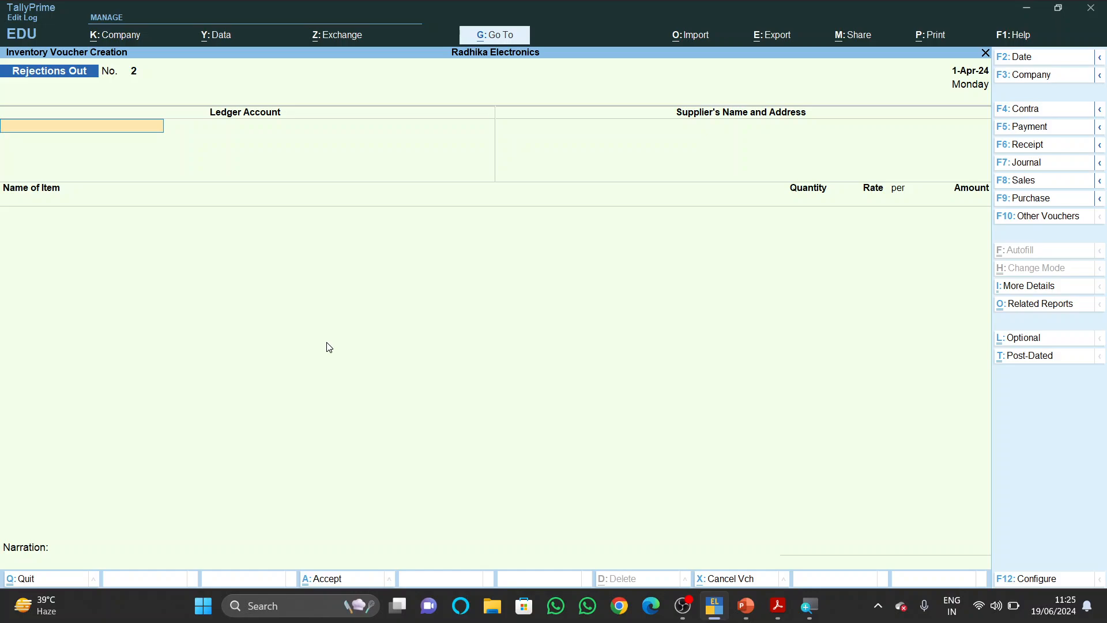
- Reread question 5 in the exercise PDF about cancelling the rejected pieces' order, and return to the Gateway of Tally
key(alt+Tab)
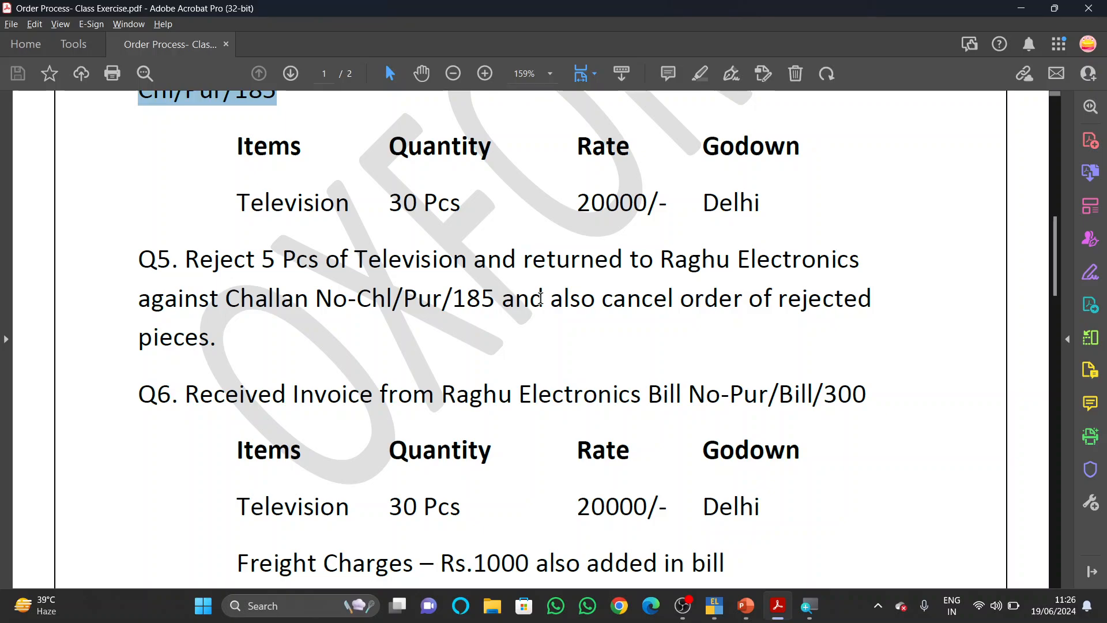
key(alt+Tab)
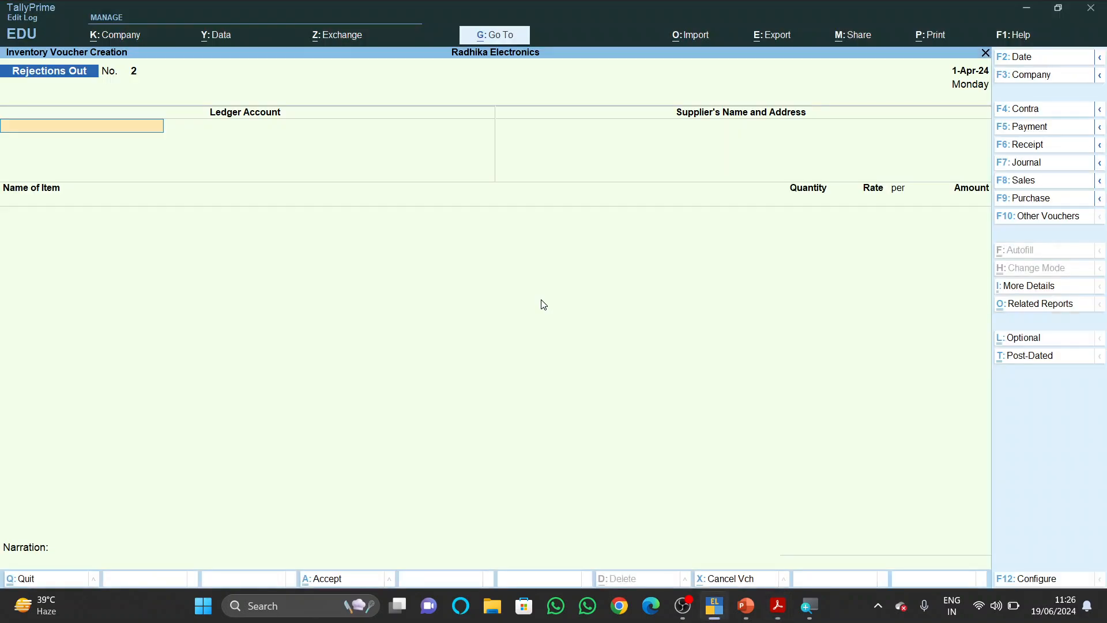
key(Escape)
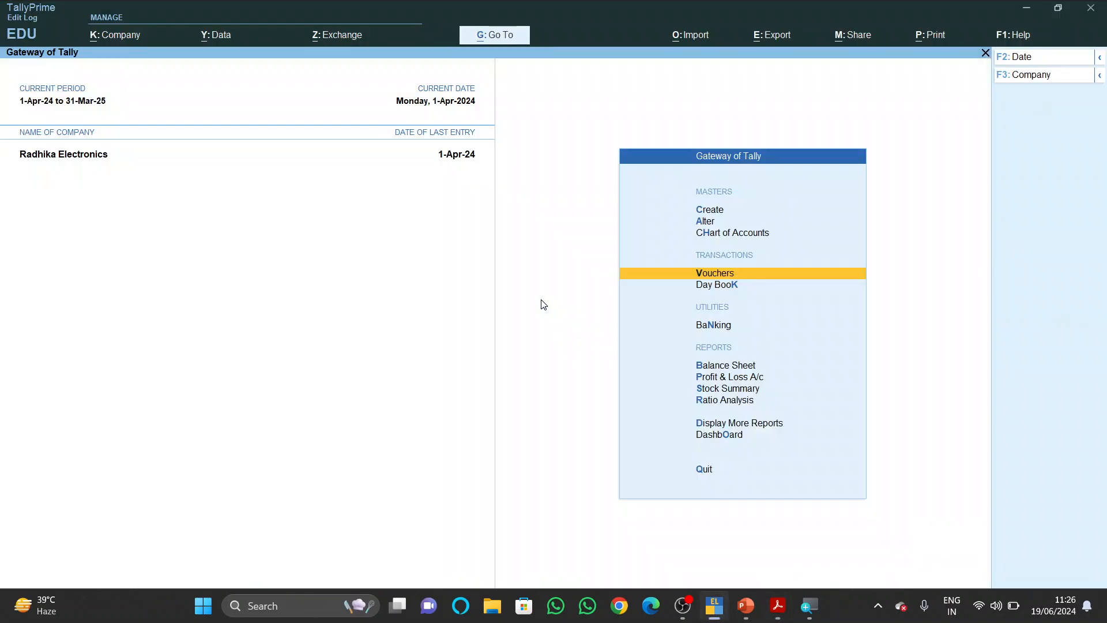
key(Down)
key(Down)
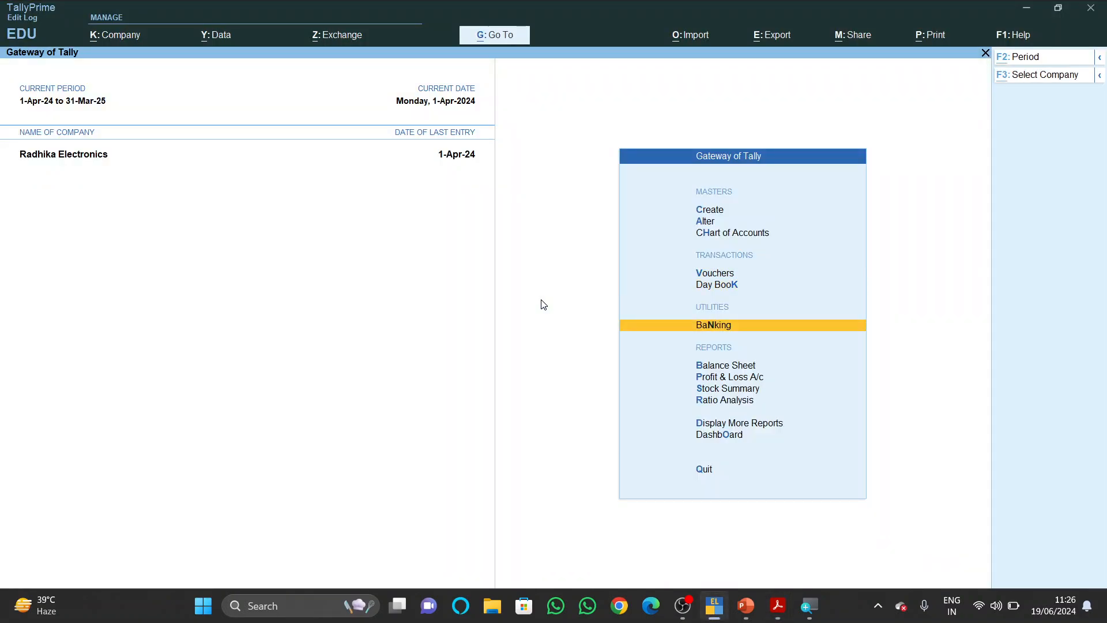
- Open the Stock Item Purchase Order Outstanding report for Televison
key(alt+g)
text(Outst)
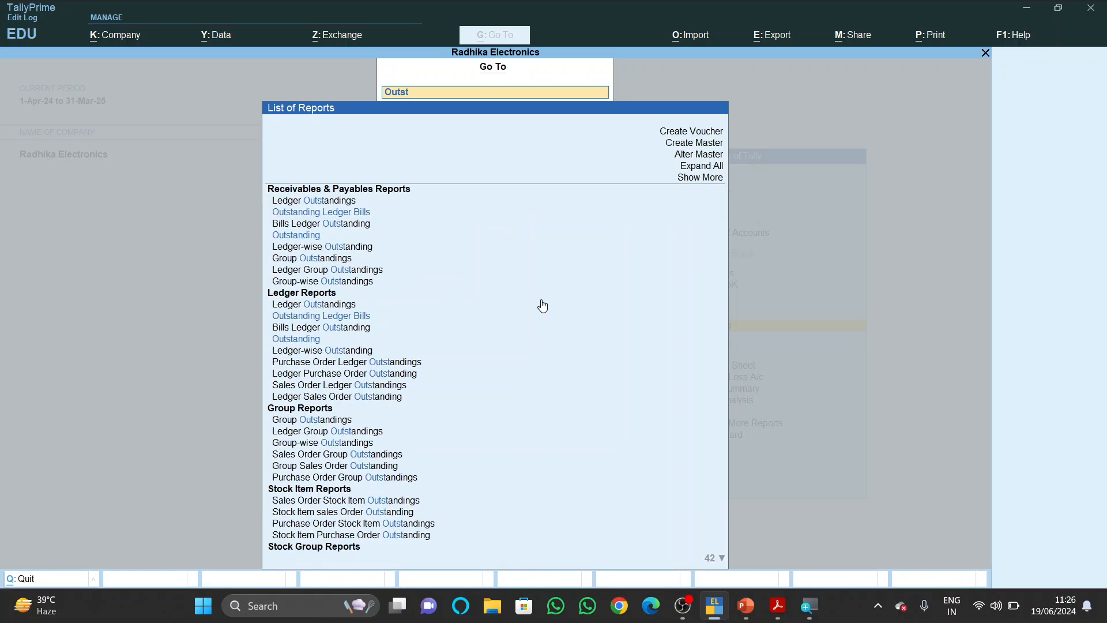
key(BackSpace)
key(BackSpace)
key(BackSpace)
key(BackSpace)
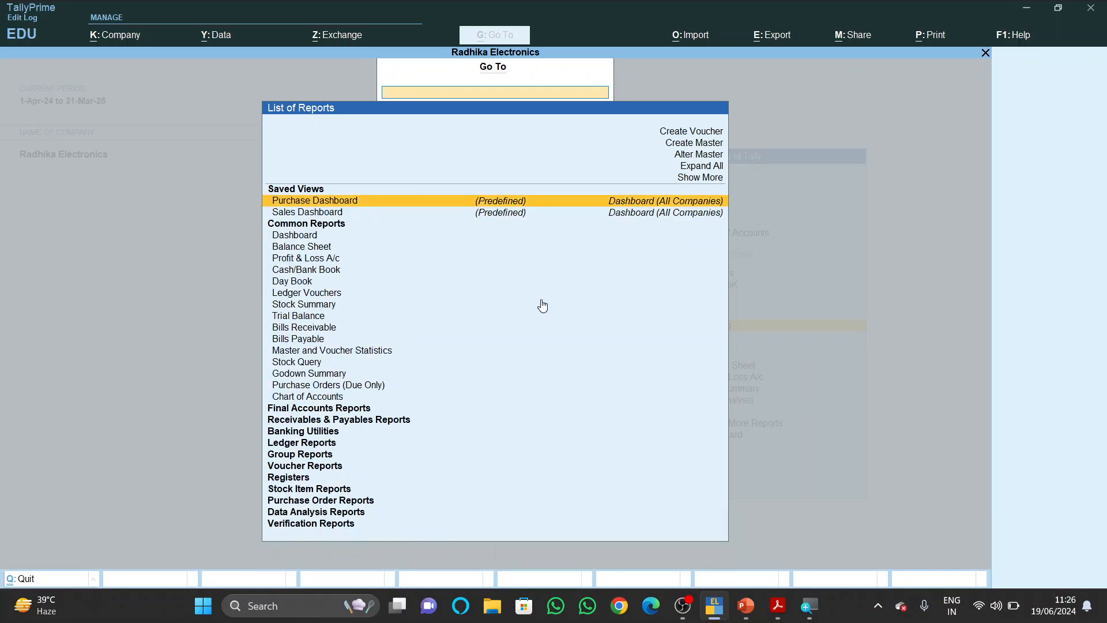
text(Order)
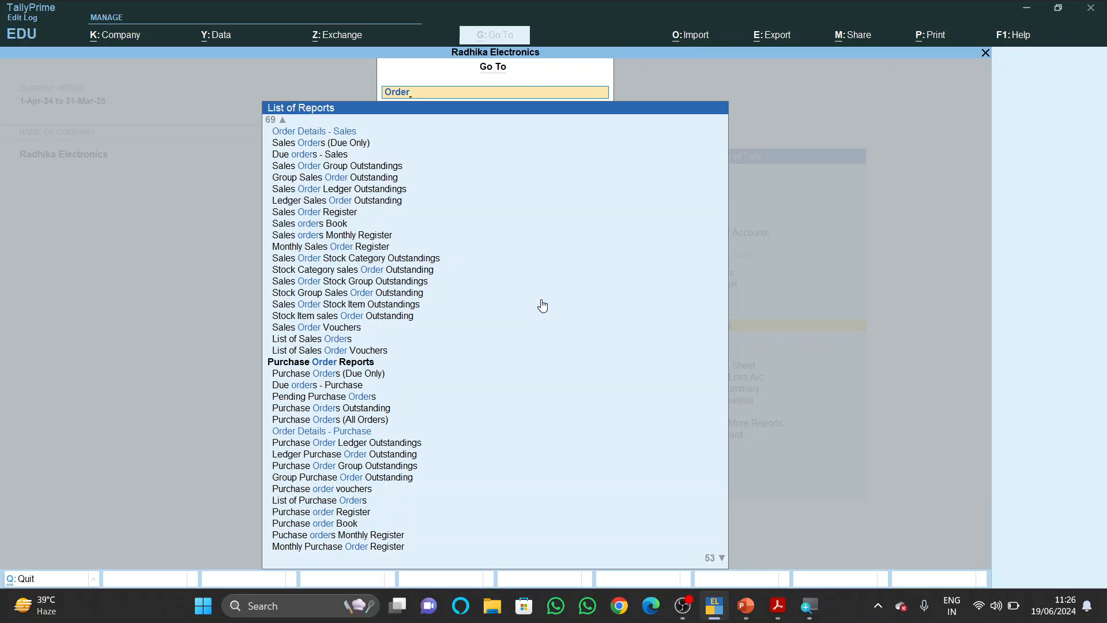
text( Ou)
key(Down)
key(Down)
key(Down)
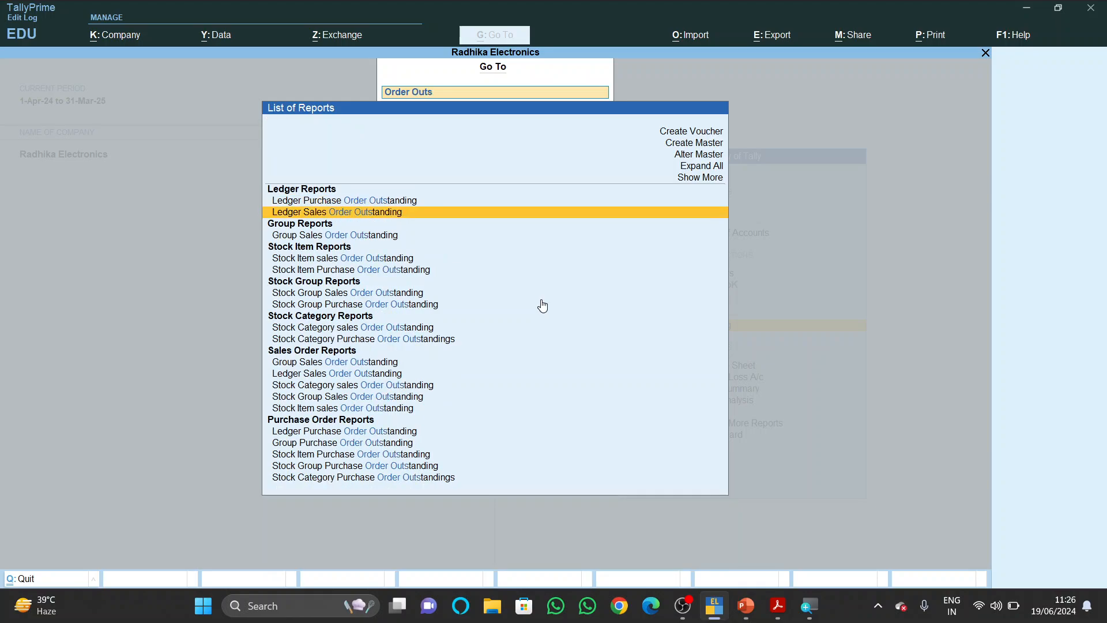
key(Down)
key(Down)
key(Down)
key(Down)
key(Down)
key(Down)
key(Down)
key(Down)
key(Down)
key(Down)
key(Down)
key(Down)
key(Down)
key(Down)
key(Down)
key(Down)
key(Down)
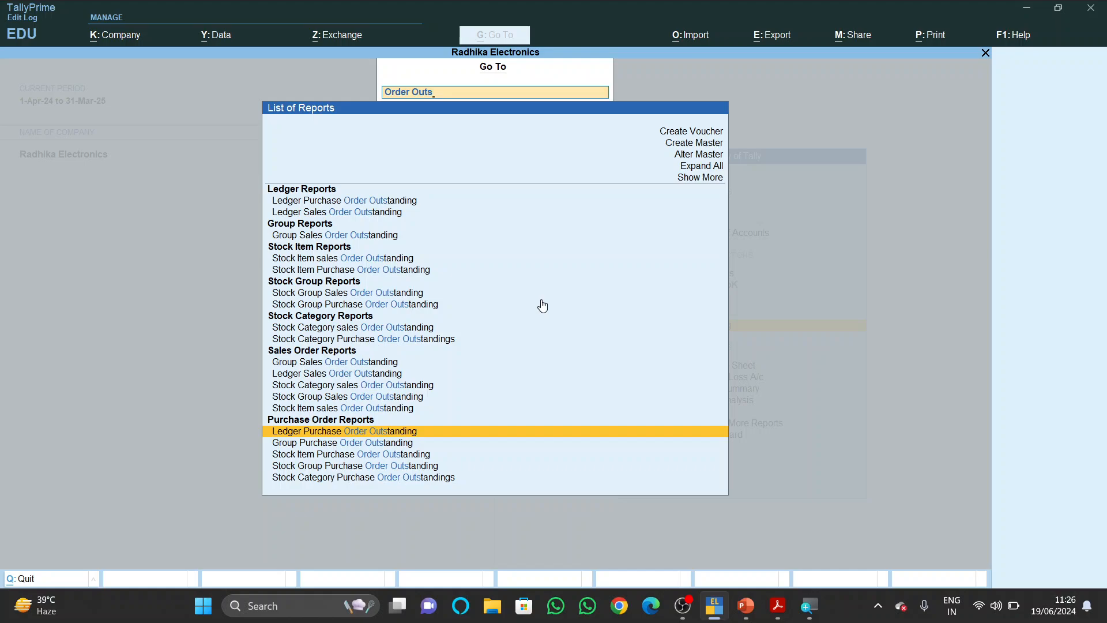
key(Down)
key(Down)
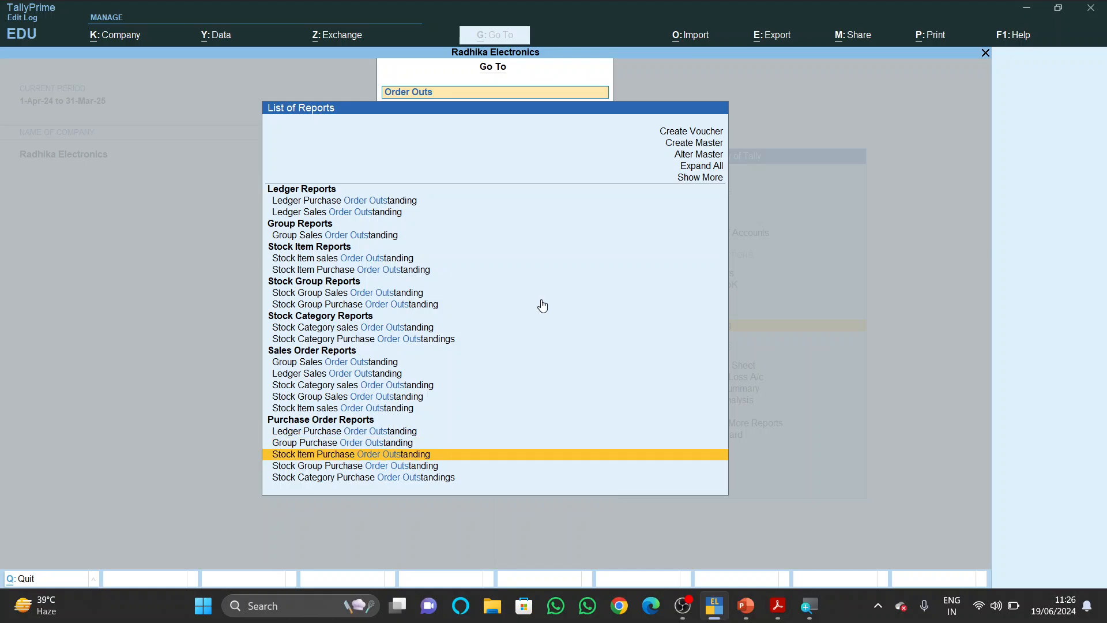
key(Return)
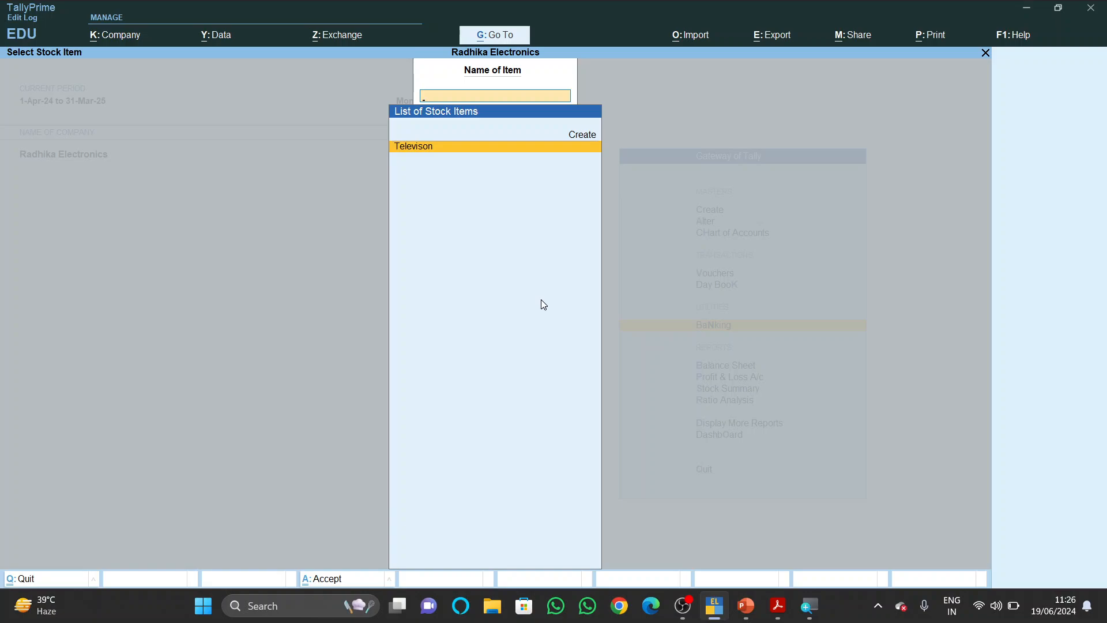
key(Return)
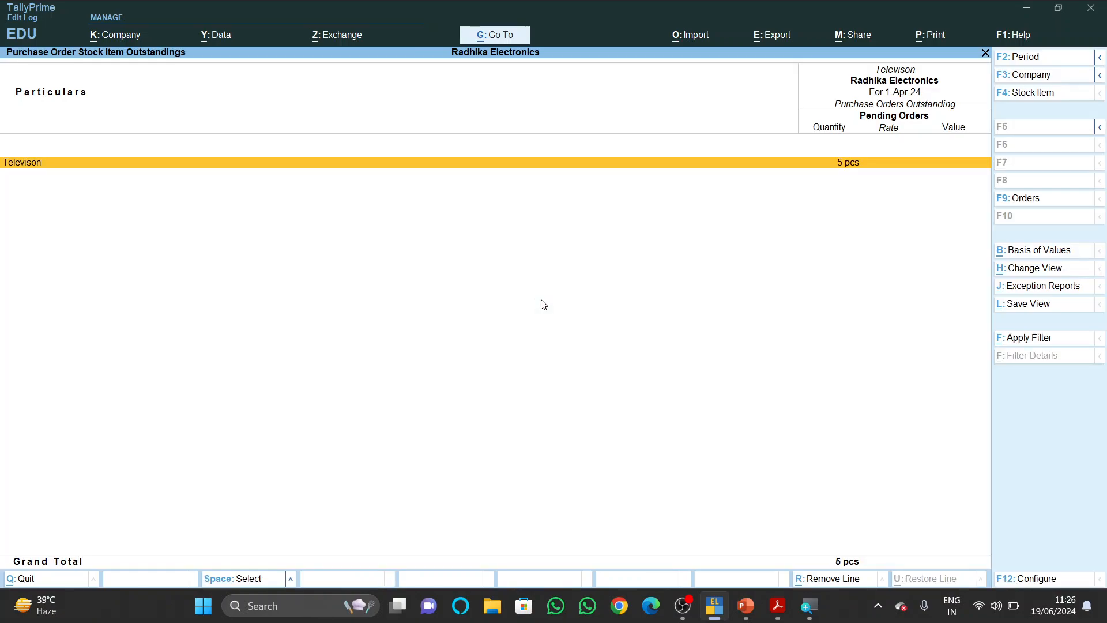
- Examine the outstanding purchase order details for Televison, and leave the report
key(Return)
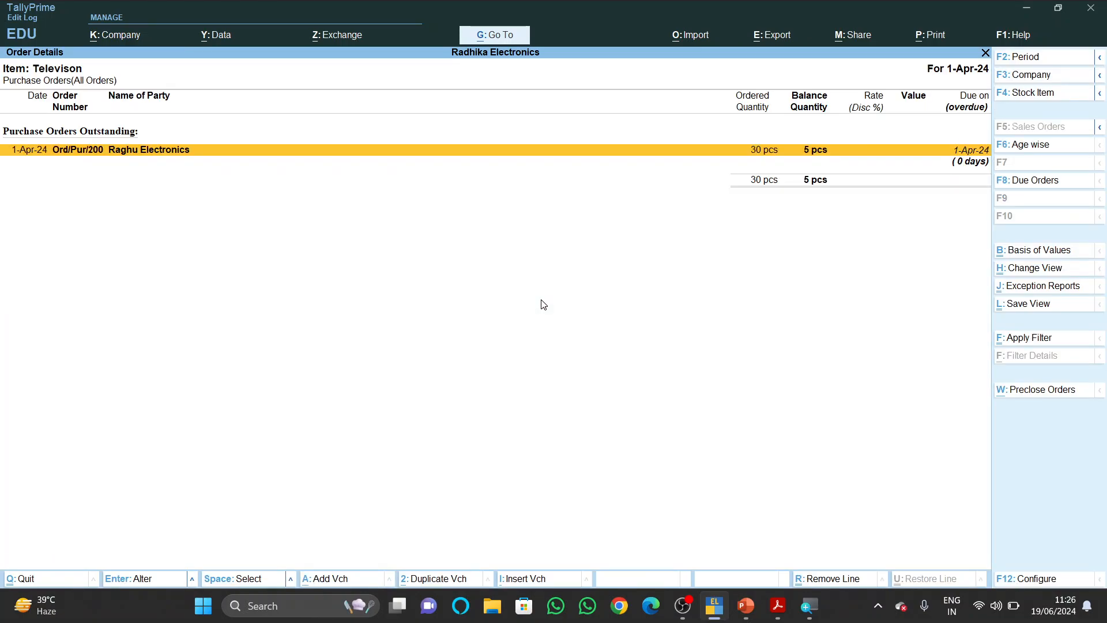
key(Escape)
key(Escape)
key(Escape)
key(Escape)
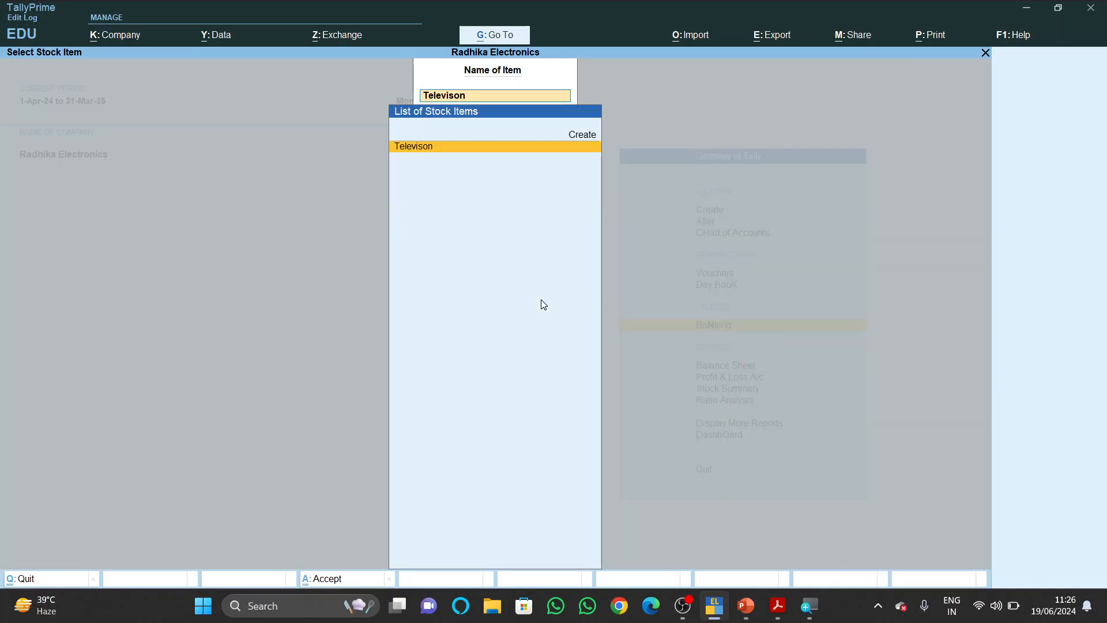
- Search the report list for outstanding reports
key(alt+g)
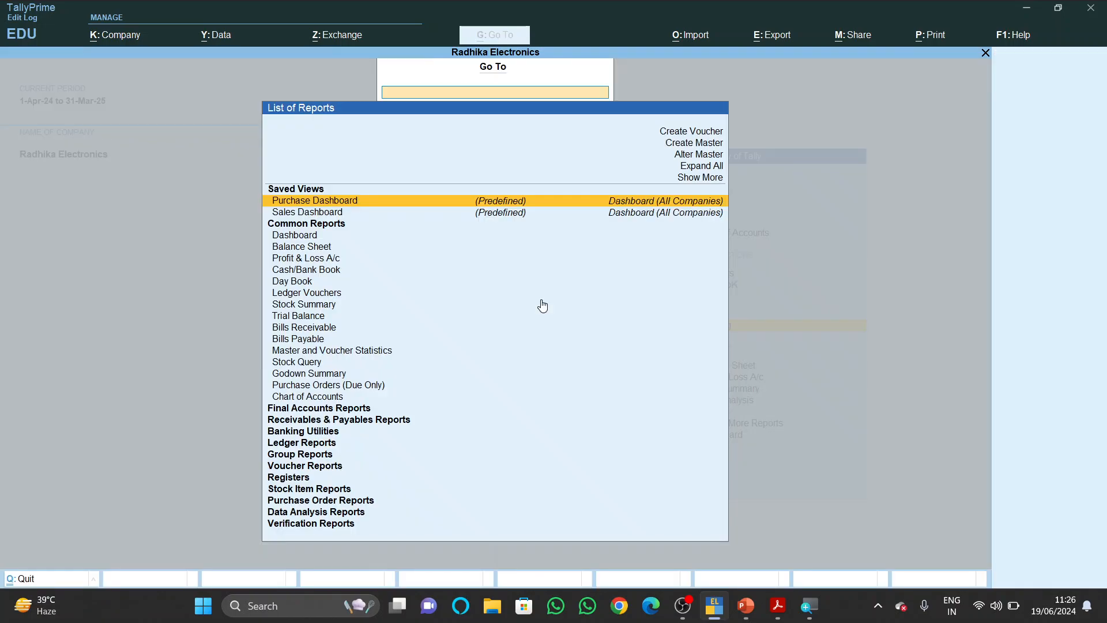
text(Order o)
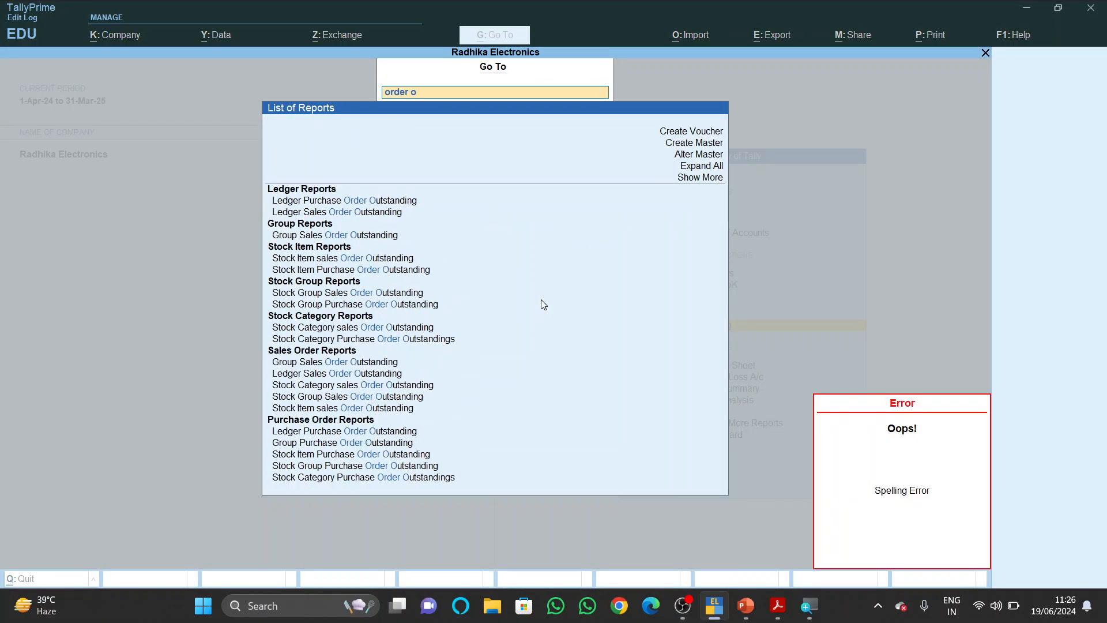
key(Escape)
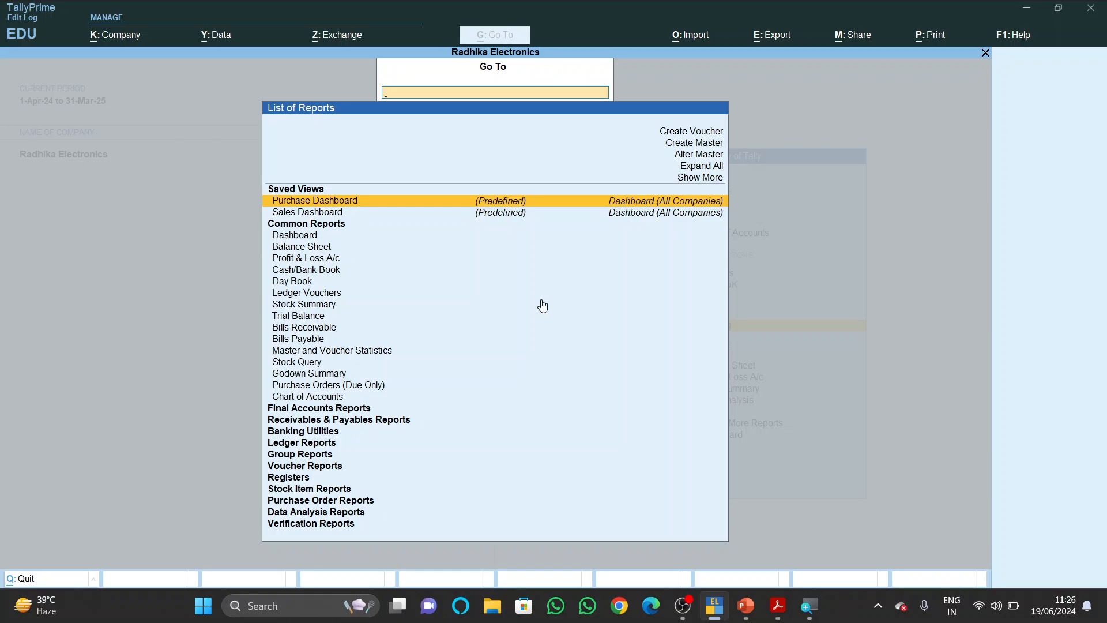
text(purchase)
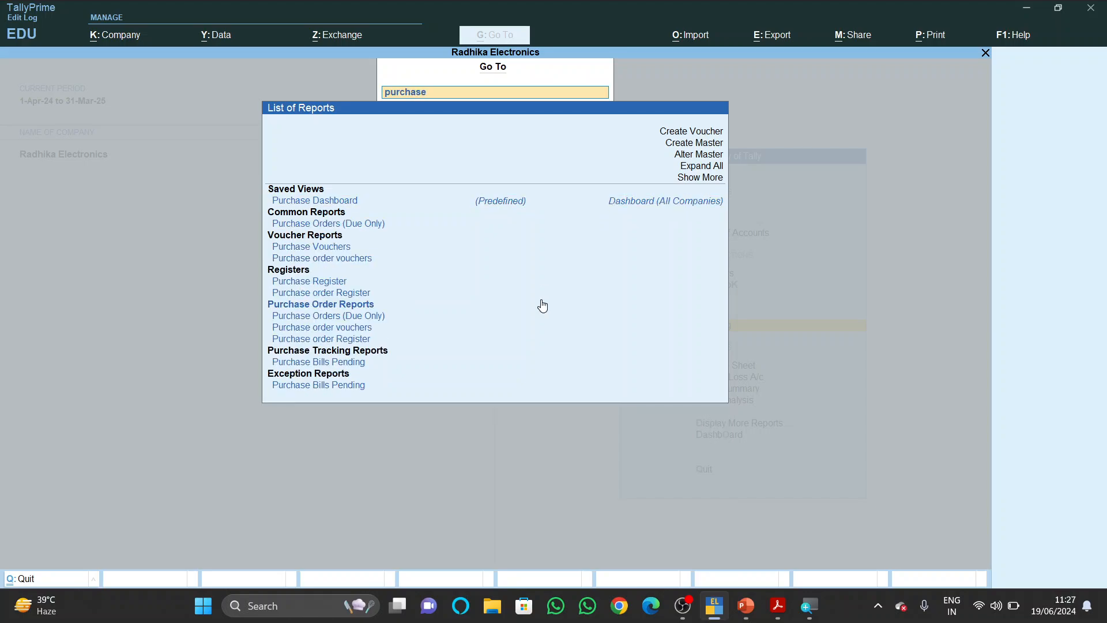
text( or)
key(BackSpace)
key(BackSpace)
key(BackSpace)
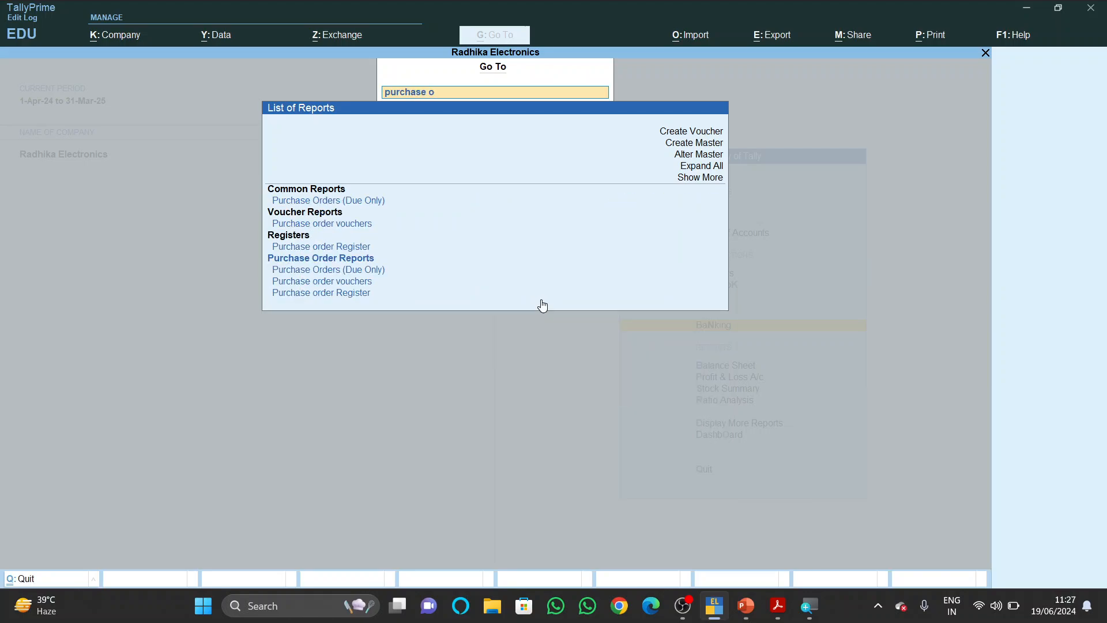
key(BackSpace)
key(BackSpace)
key(BackSpace)
key(BackSpace)
key(BackSpace)
key(BackSpace)
key(BackSpace)
key(BackSpace)
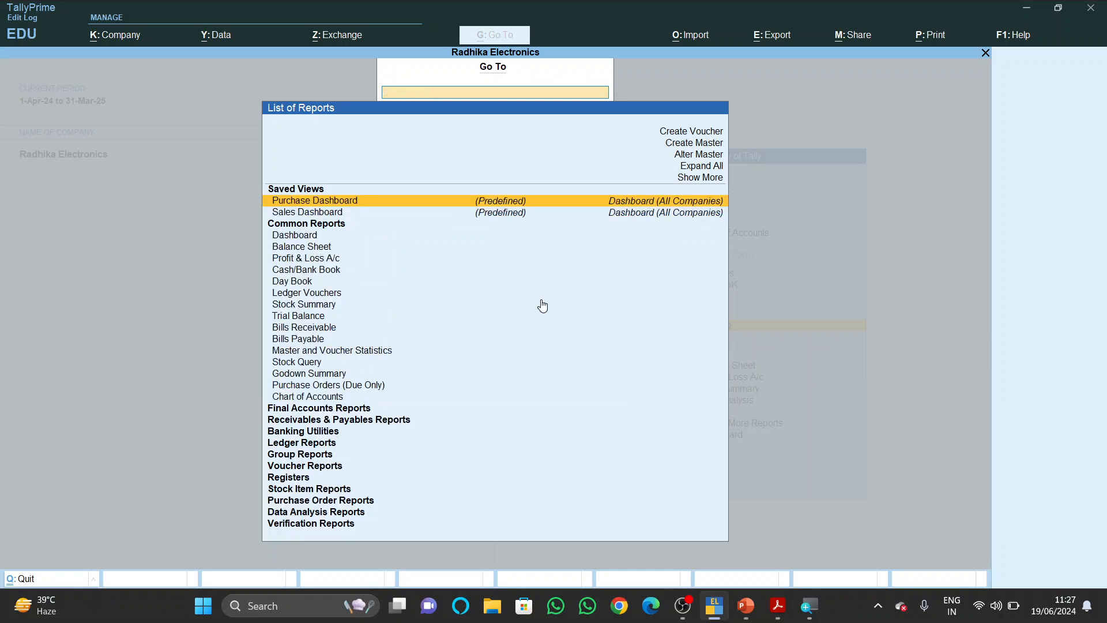
text(outsta)
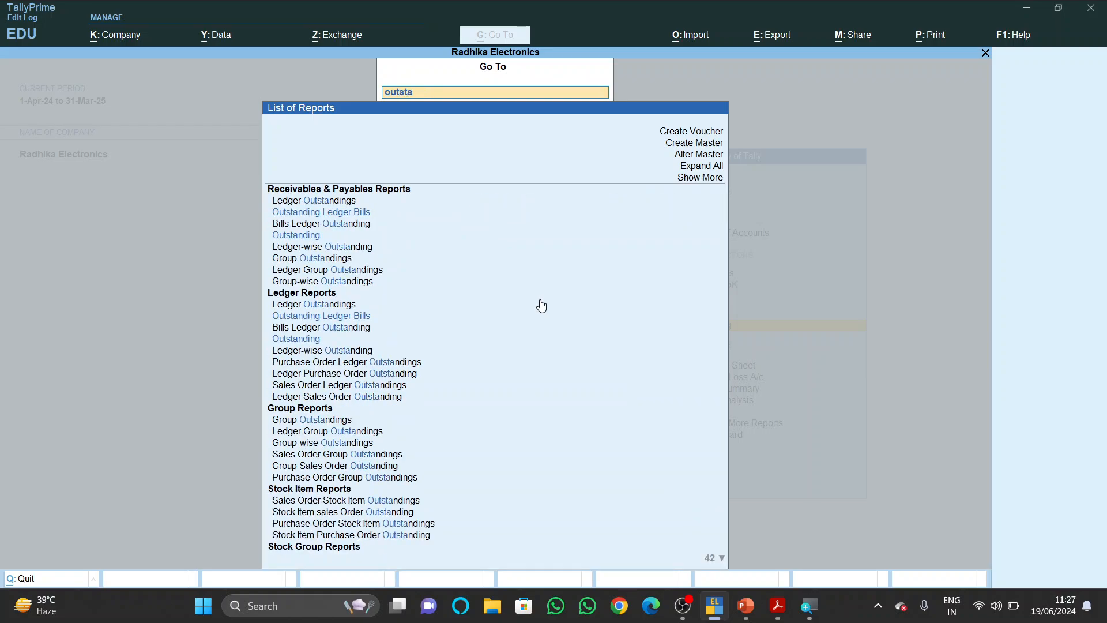
text(nding)
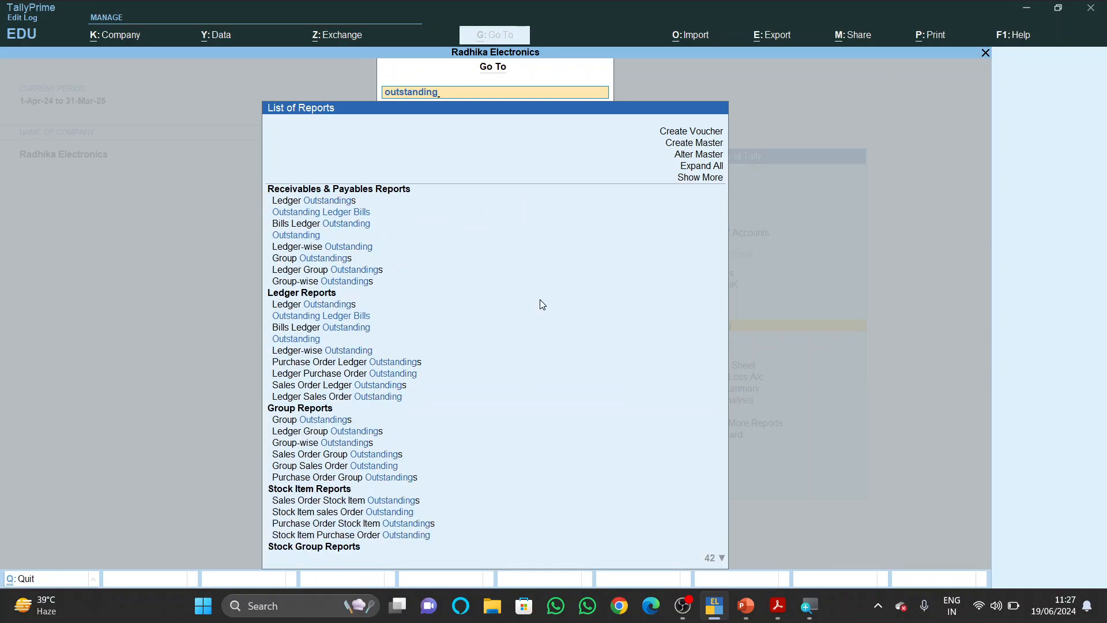
- Open the Purchase Order Stock Item Outstandings report for Televison and drill down to the detailed voucher breakdown of its orders
key(Return)
key(Down)
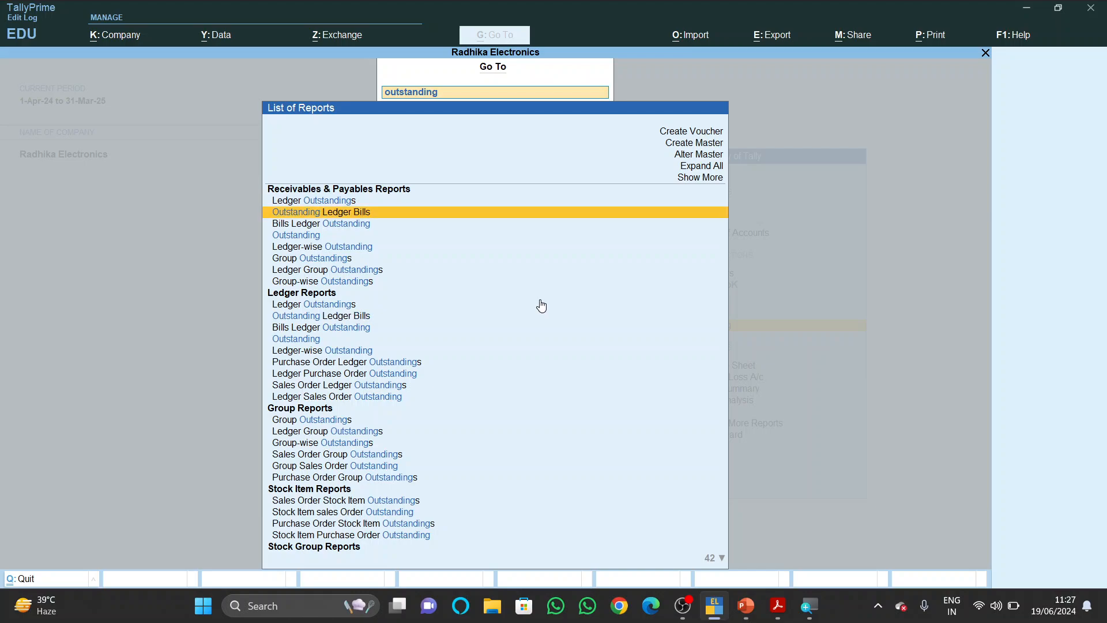
key(Down)
key(Down)
key(Down)
key(Down)
key(Down)
key(Down)
key(Down)
key(Down)
key(Down)
key(Down)
key(Down)
key(Down)
key(Down)
key(Down)
key(Down)
key(Down)
key(Down)
key(Down)
key(Down)
key(Down)
key(Up)
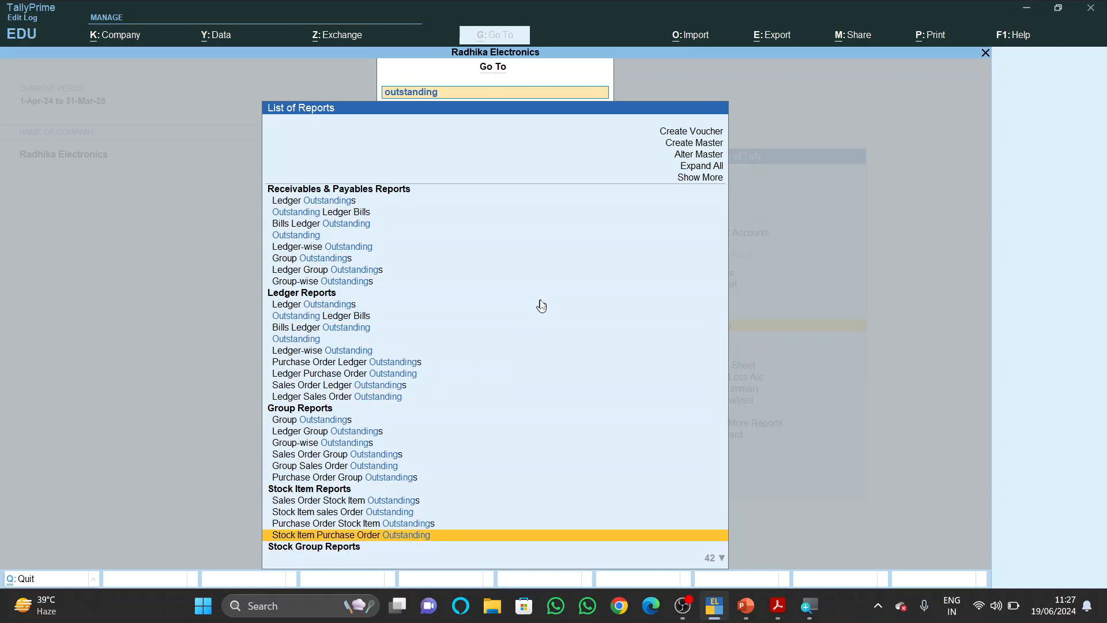
key(Up)
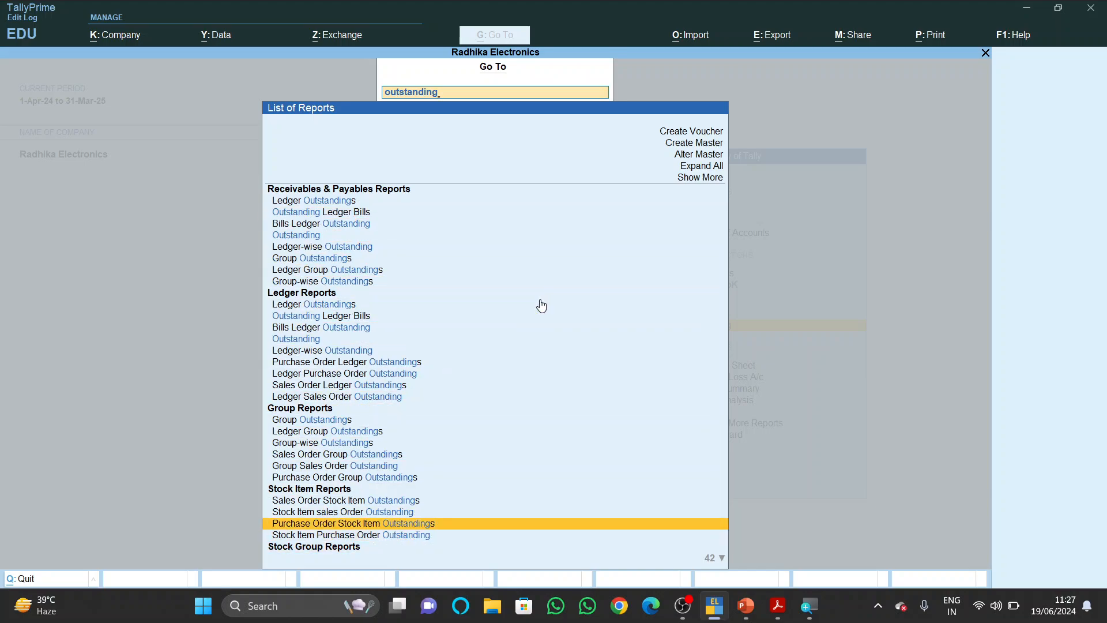
key(Return)
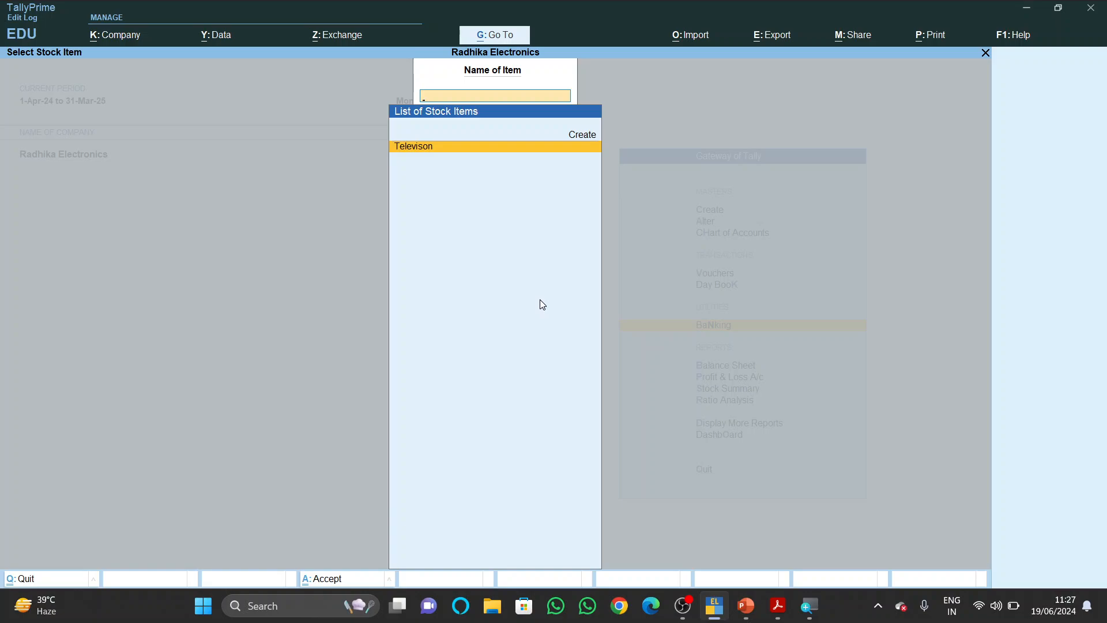
key(Return)
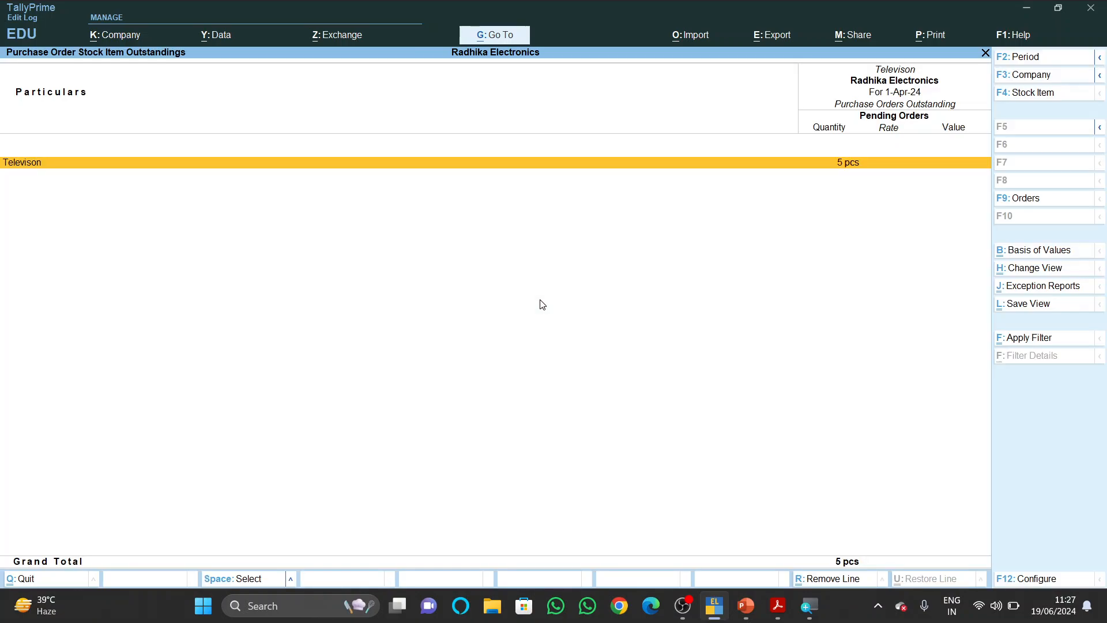
key(Return)
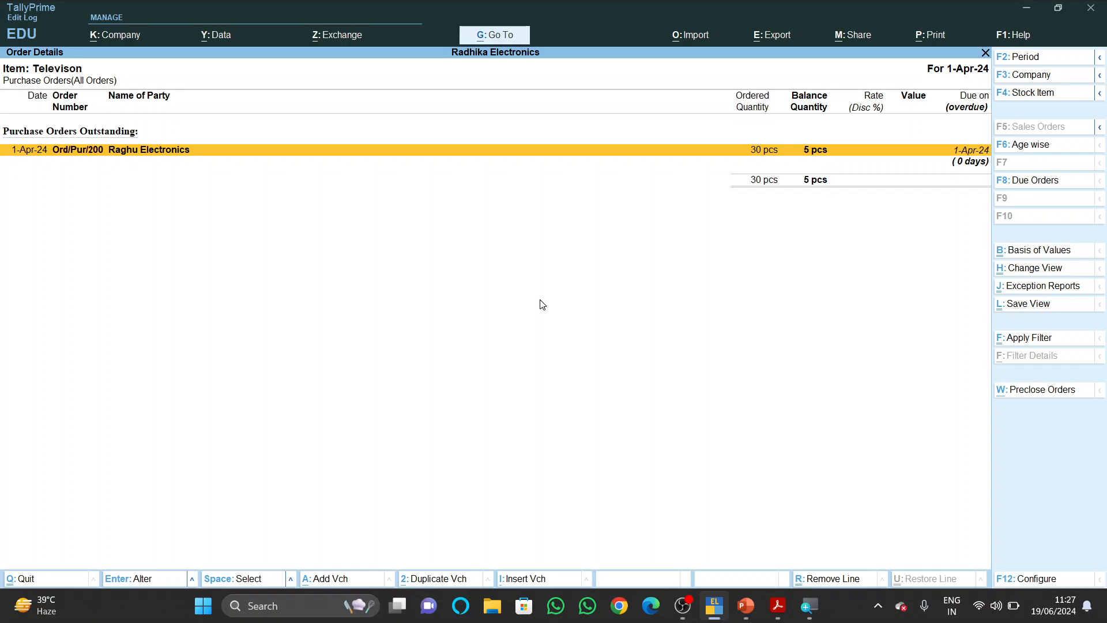
key(alt+F1)
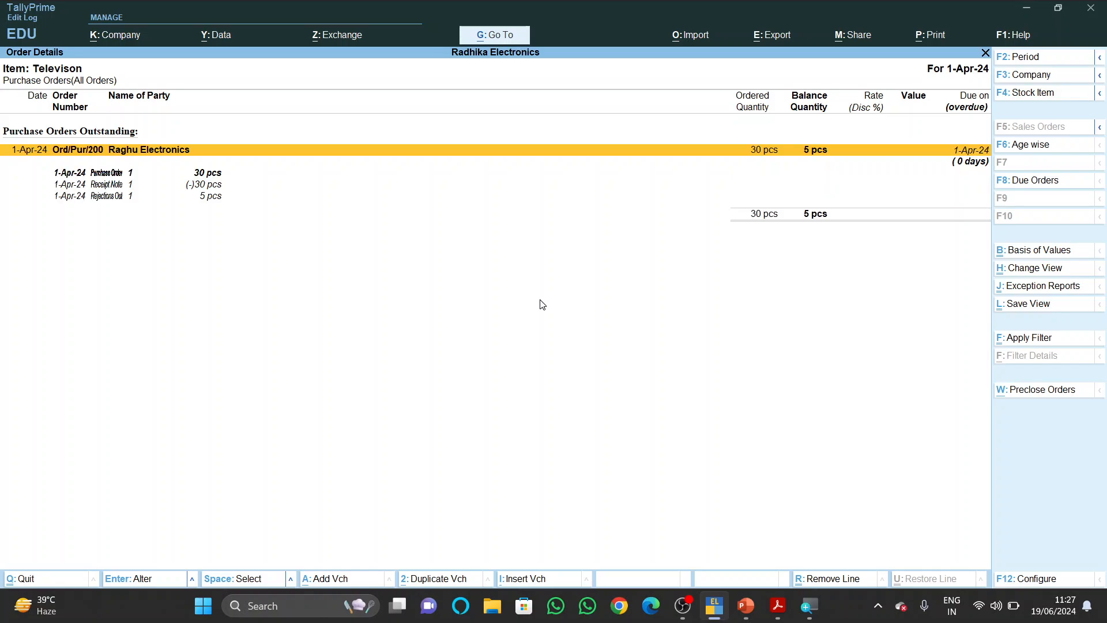
- Preclose 5 pcs of Raghu Electronics' outstanding Televison order with the reason "order cancel" and accept the pre-closure
click(1071, 393)
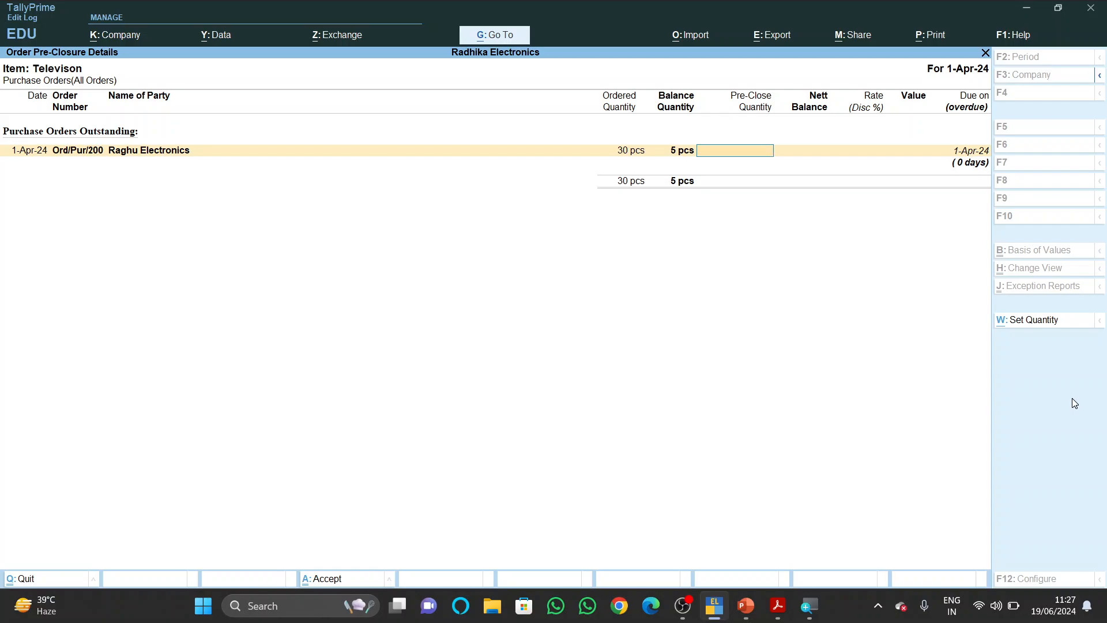
text(5)
key(Return)
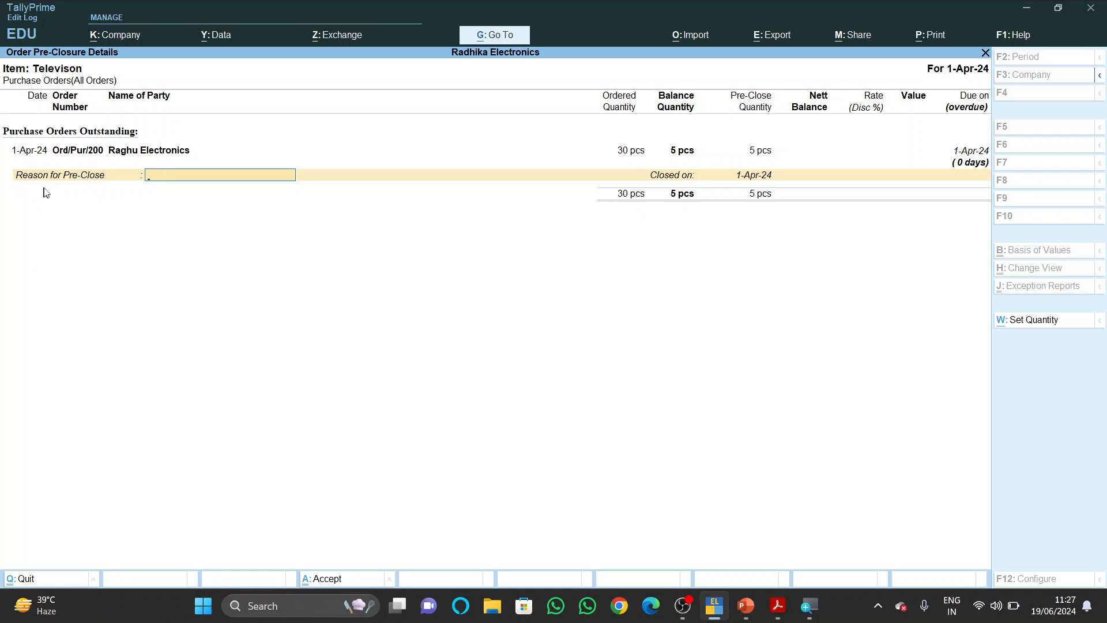
text(order cancel)
key(Return)
key(Return)
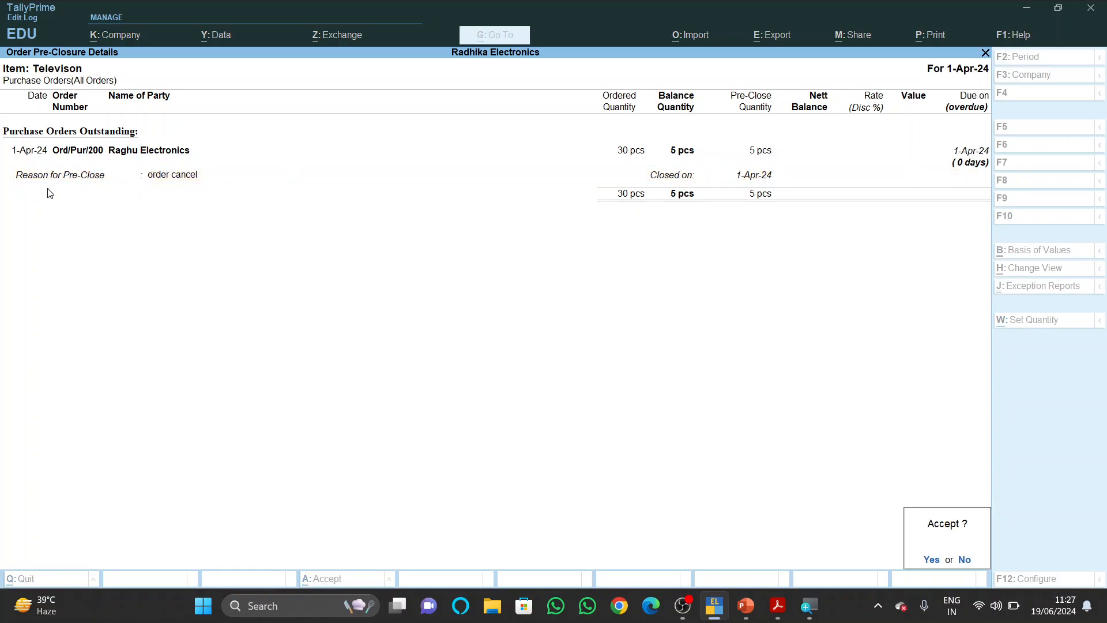
key(Return)
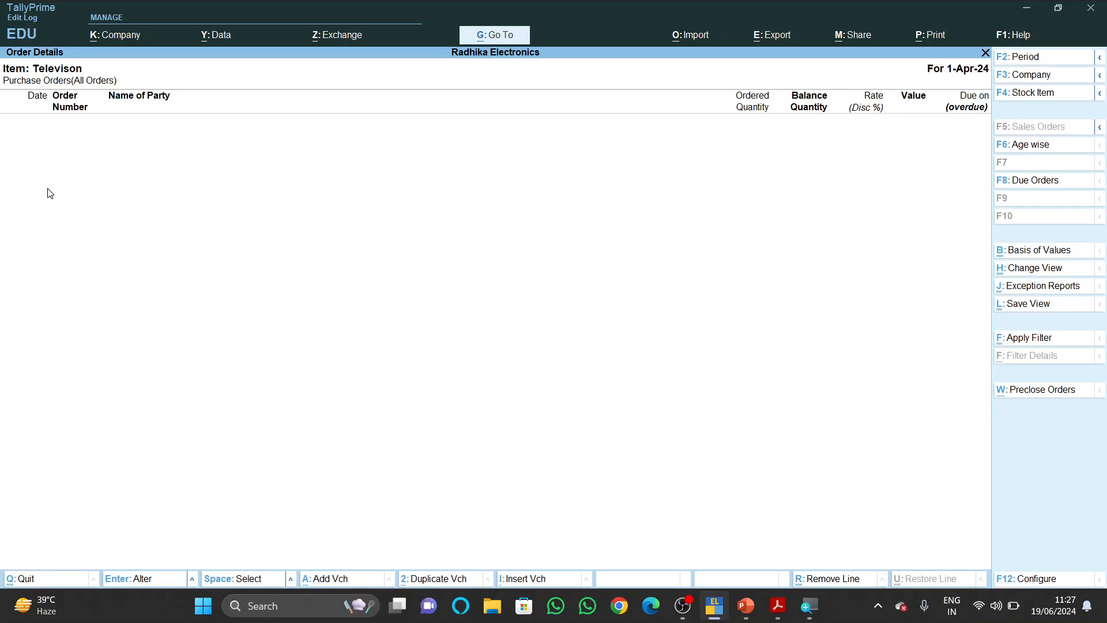
- Leave the order report, return to the Gateway of Tally, and open the Statements of Inventory report list
key(Escape)
key(Escape)
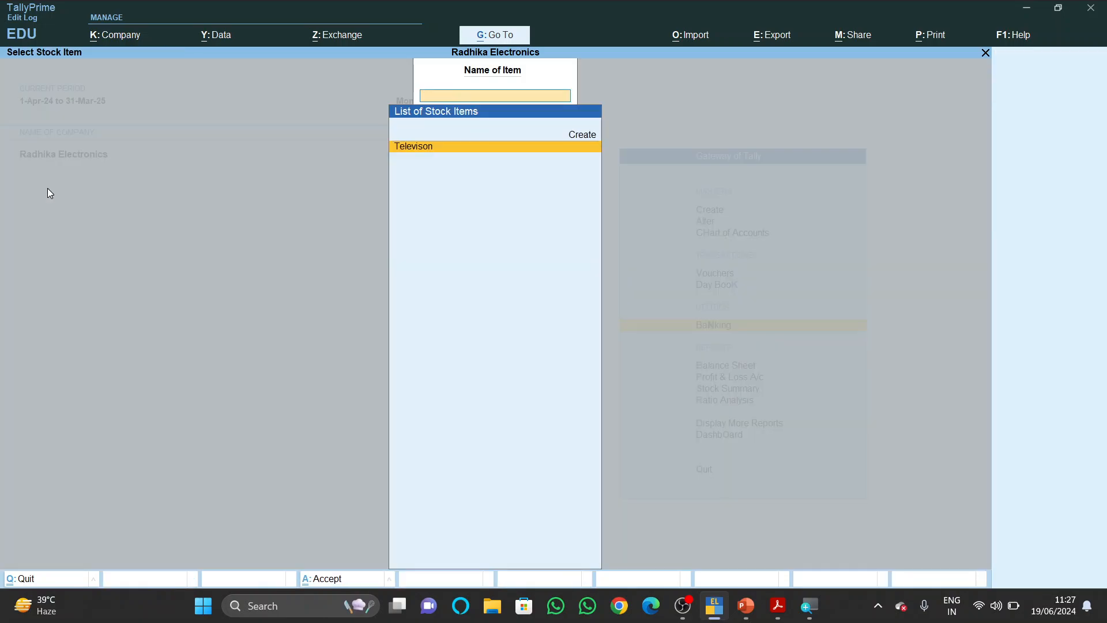
key(Escape)
key(Down)
key(Down)
key(Down)
key(Down)
key(Down)
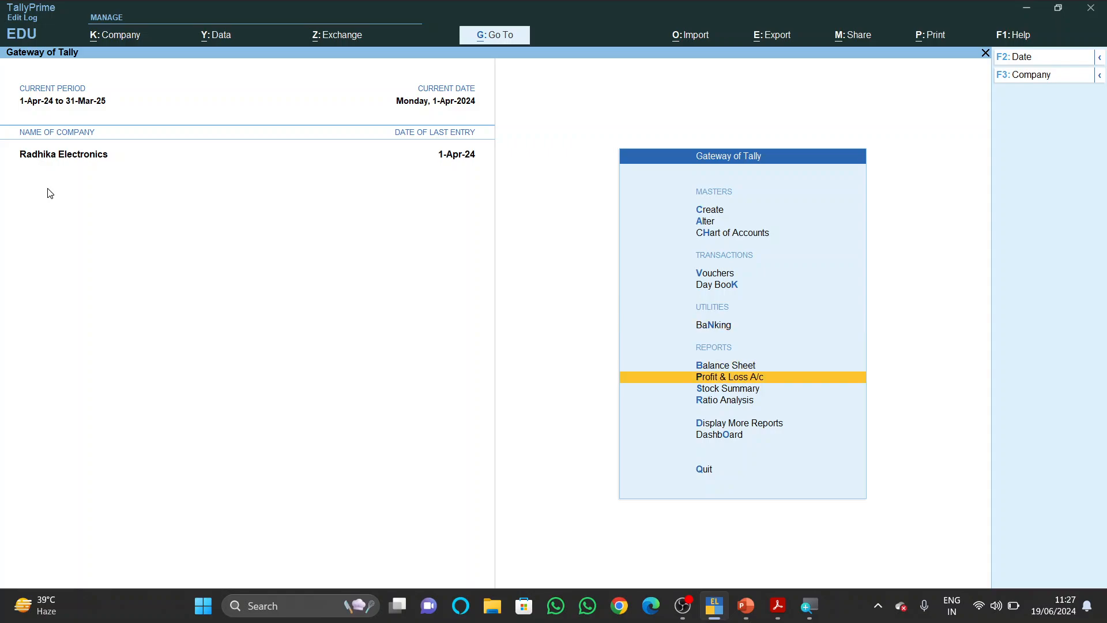
key(Return)
key(Down)
key(Down)
key(Down)
key(Down)
key(Down)
key(Down)
key(Down)
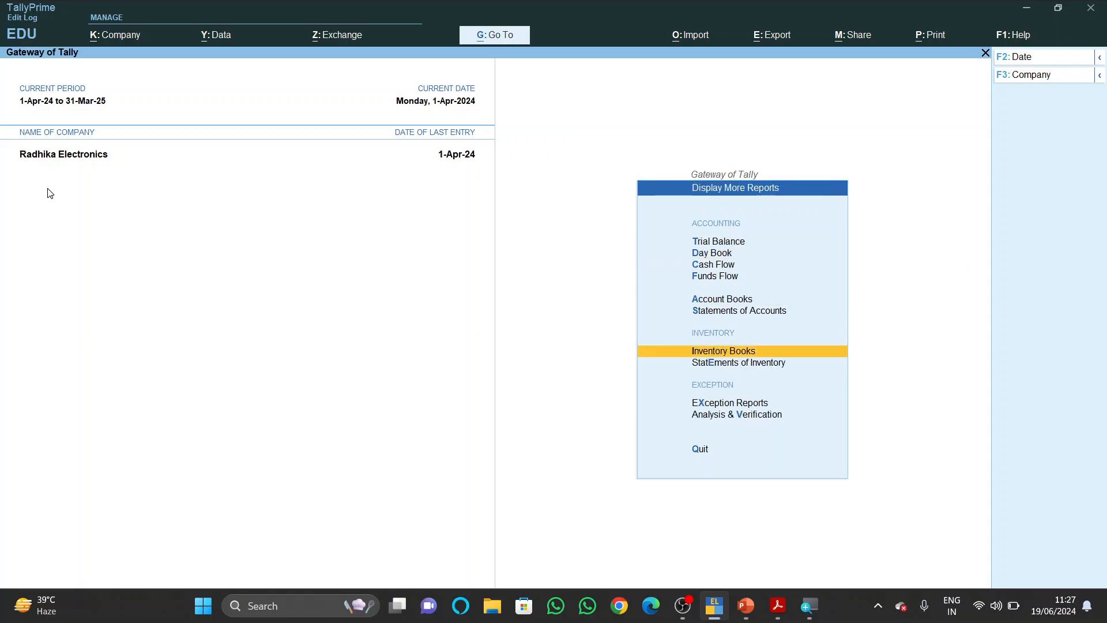
key(Return)
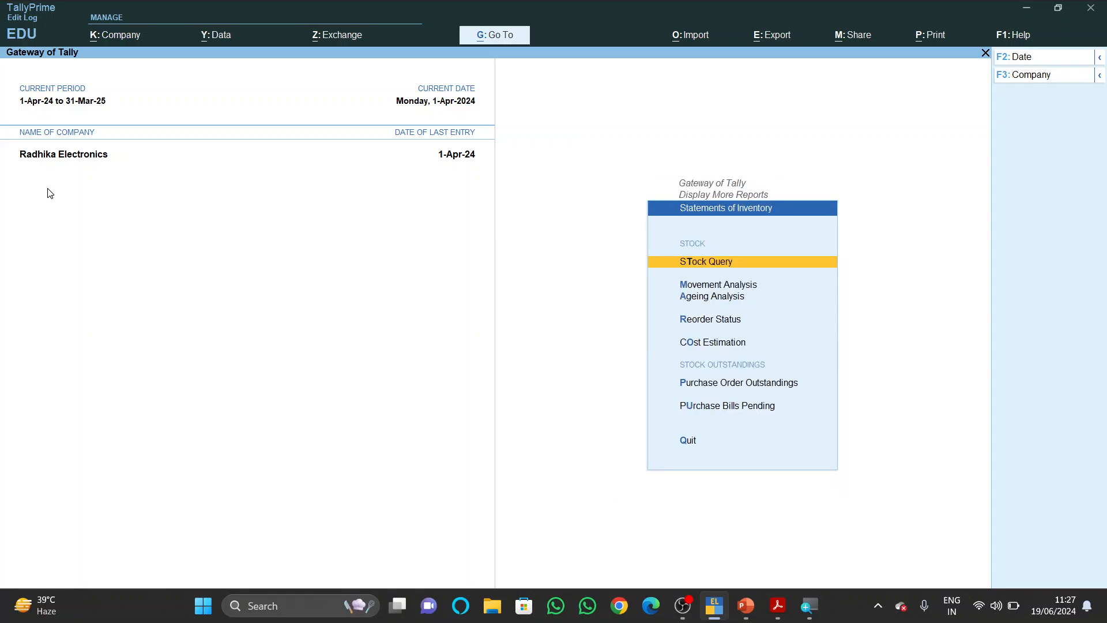
- Look through the Inventory Books report list, covering the summaries and the purchase, receipt note and rejection registers
key(Escape)
key(Up)
key(Return)
key(Down)
key(Down)
key(Down)
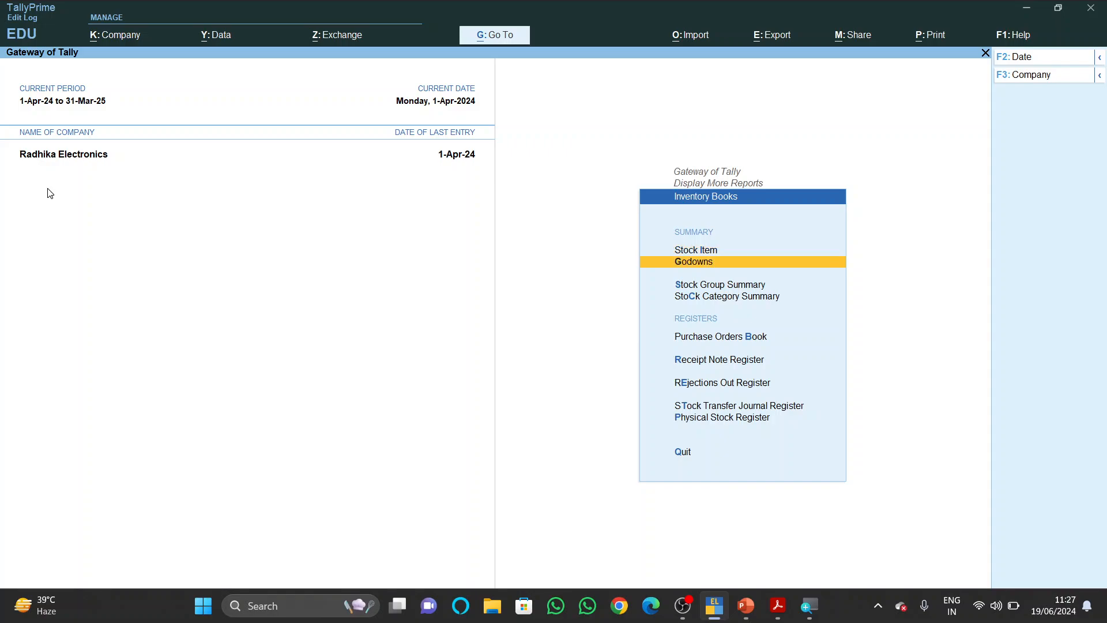
key(Down)
key(Down)
key(Down)
key(Up)
key(Up)
key(Up)
key(Up)
key(Up)
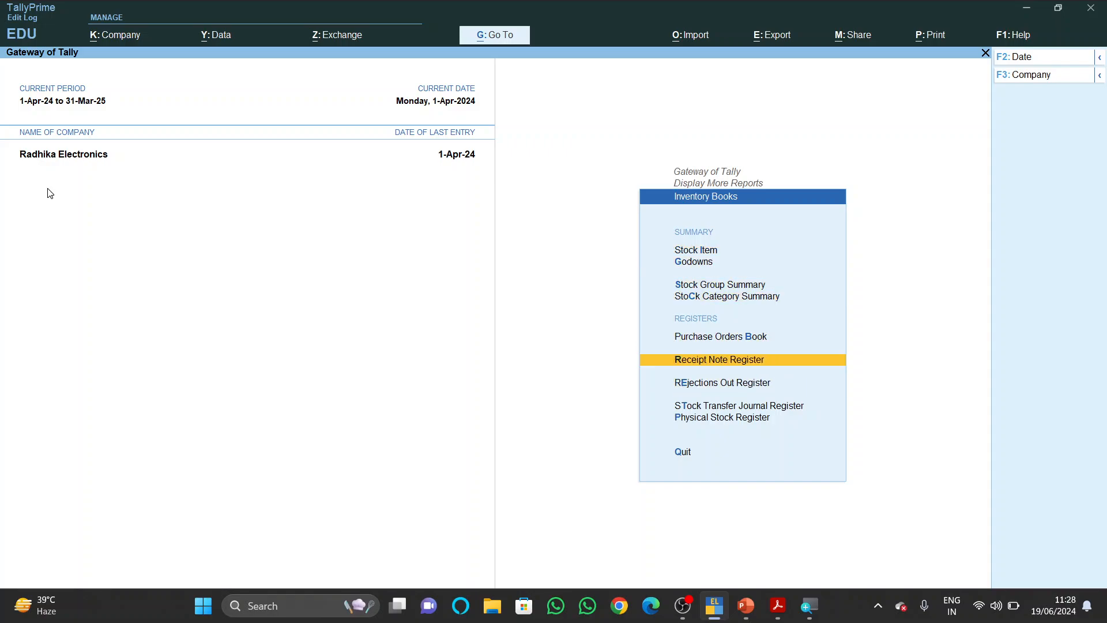
key(Down)
key(Down)
key(Down)
key(Down)
key(Up)
key(Return)
key(Escape)
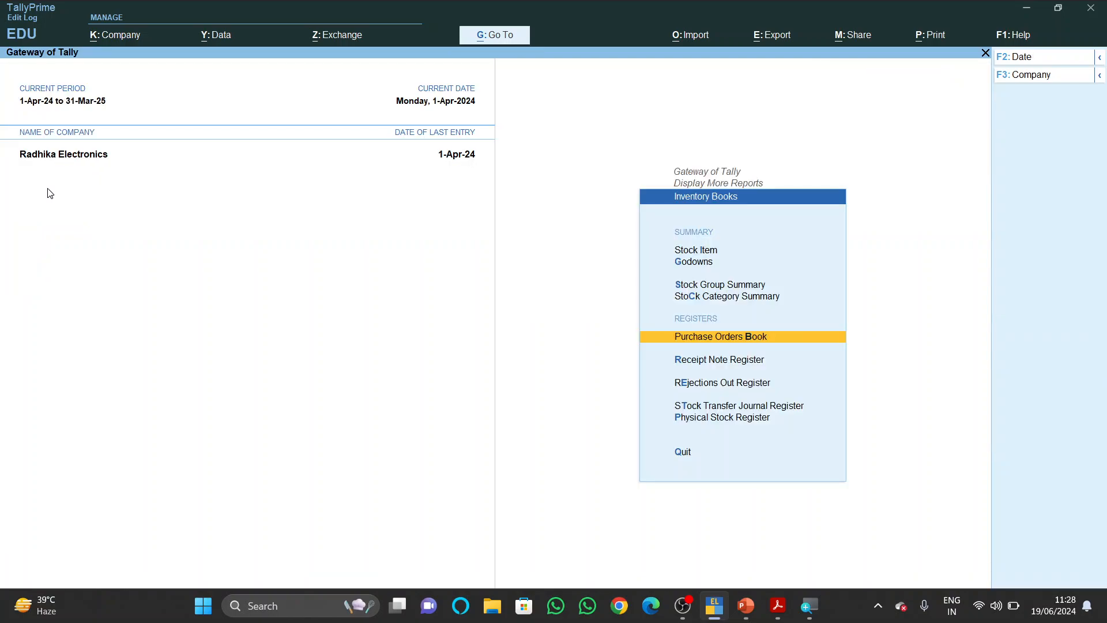
- Open the Purchase Order Outstandings choices within the Statements of Inventory
key(Escape)
key(Down)
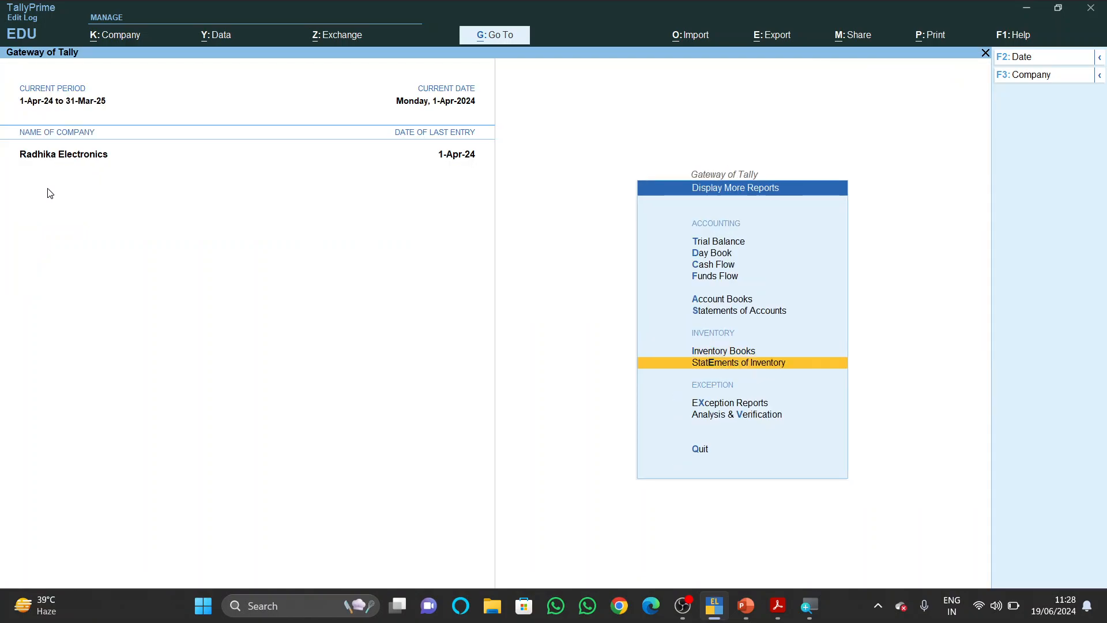
key(Return)
key(Down)
key(Down)
key(Down)
key(Down)
key(Down)
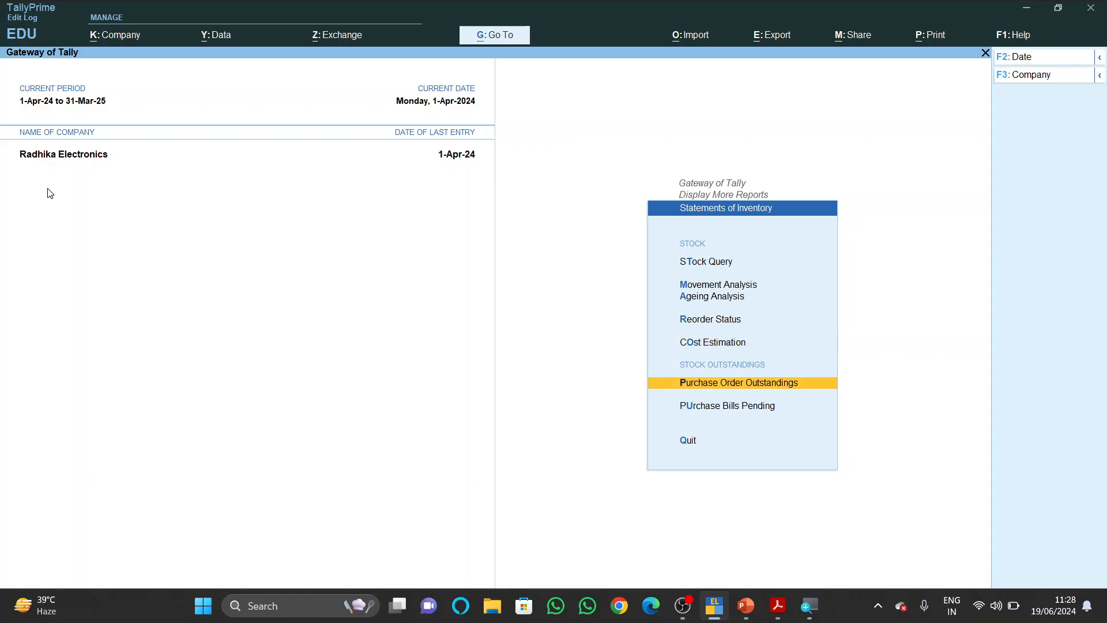
key(Return)
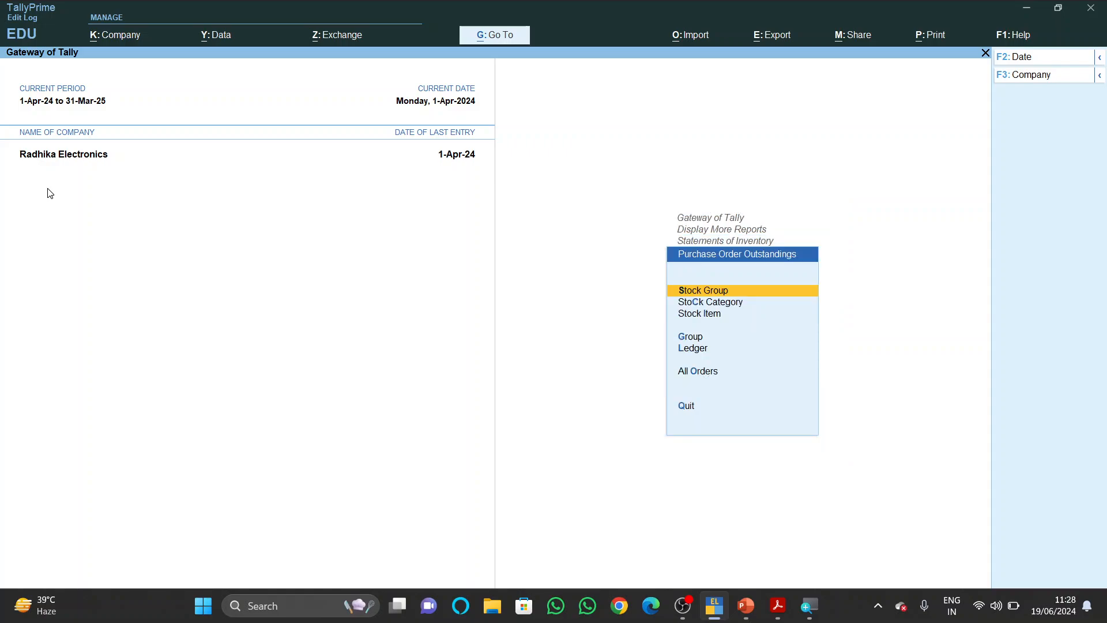
- Retrace the route through Display More Reports and Statements of Inventory to the Purchase Order Outstandings entry
key(Escape)
key(Escape)
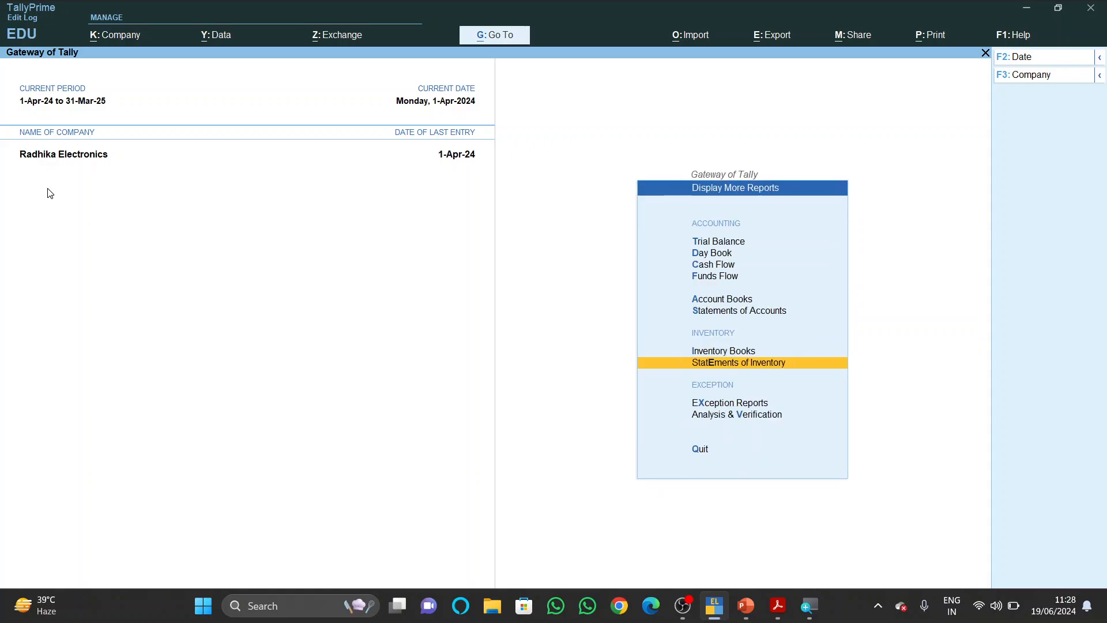
key(Escape)
key(Return)
key(Down)
key(Down)
key(Down)
key(Down)
key(Down)
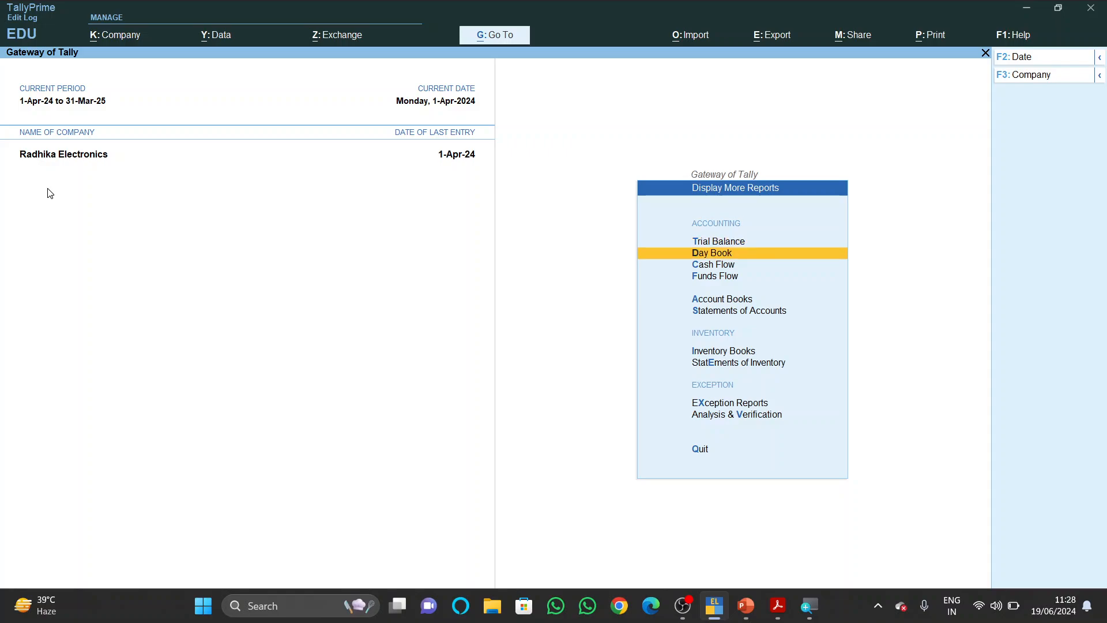
key(Down)
key(Down)
key(Return)
key(Down)
key(Down)
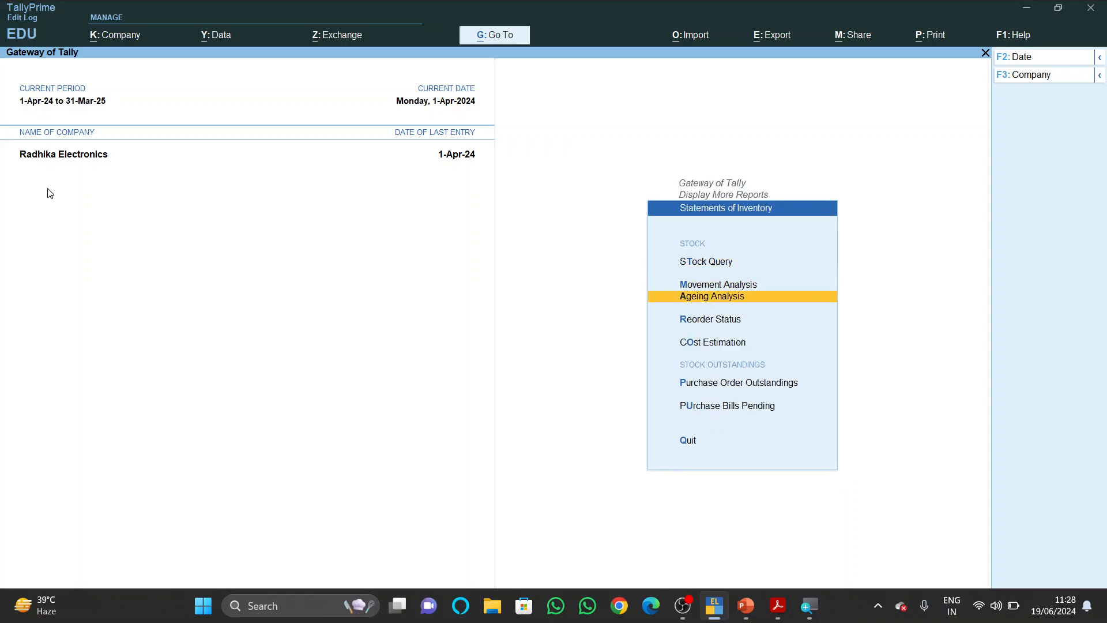
key(Down)
key(Down)
key(Down)
key(Down)
key(Up)
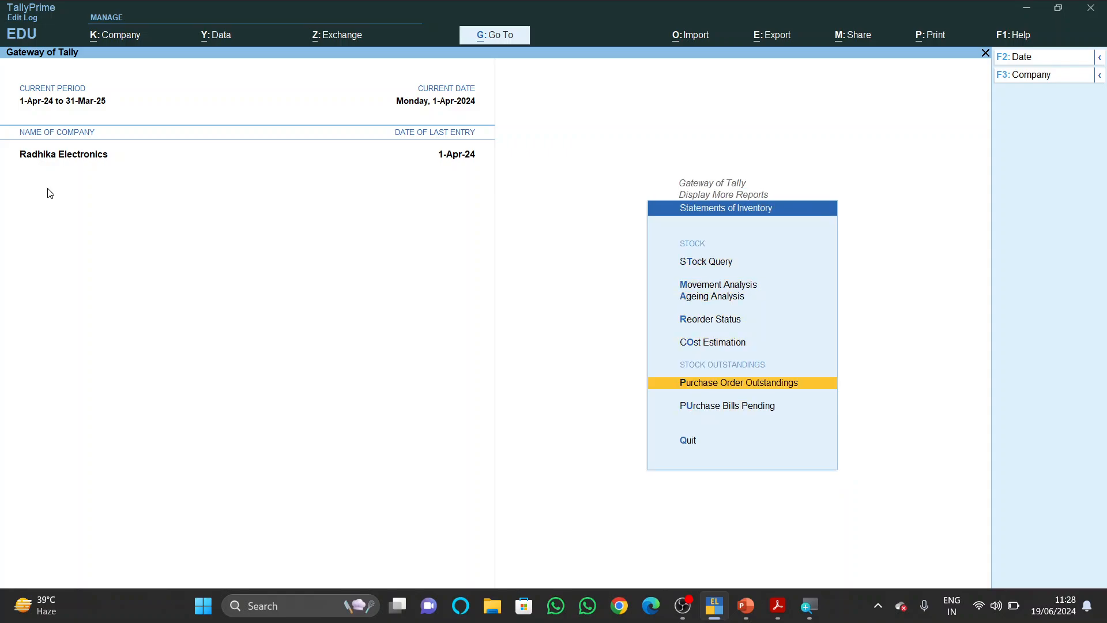
- Leave the inventory report lists and switch to the order process exercise PDF in Adobe Acrobat
key(Escape)
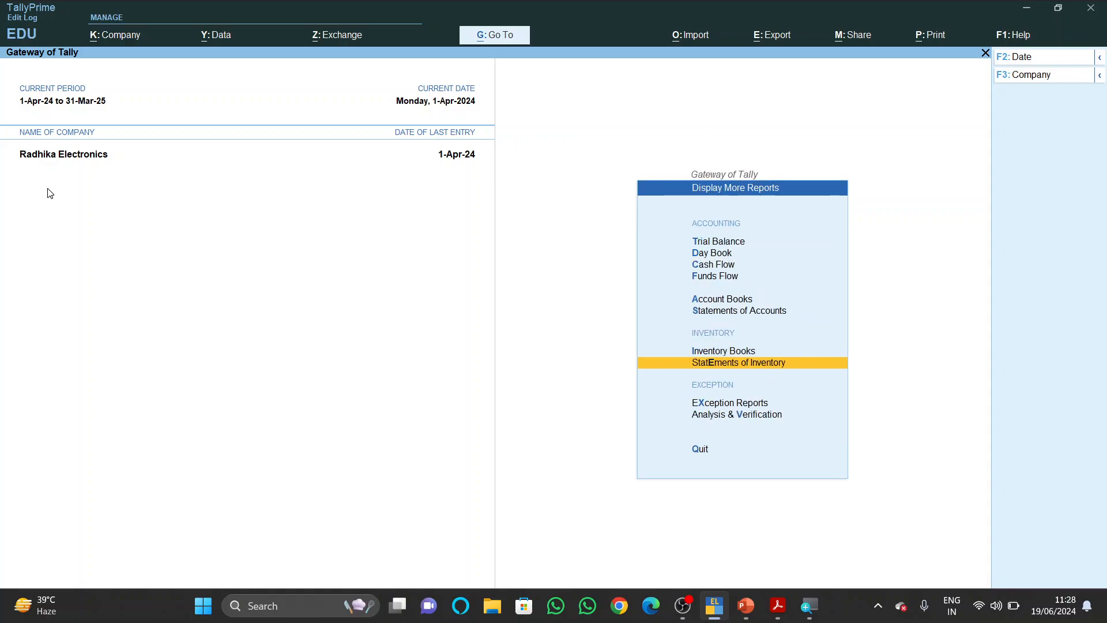
key(Escape)
key(alt+Tab)
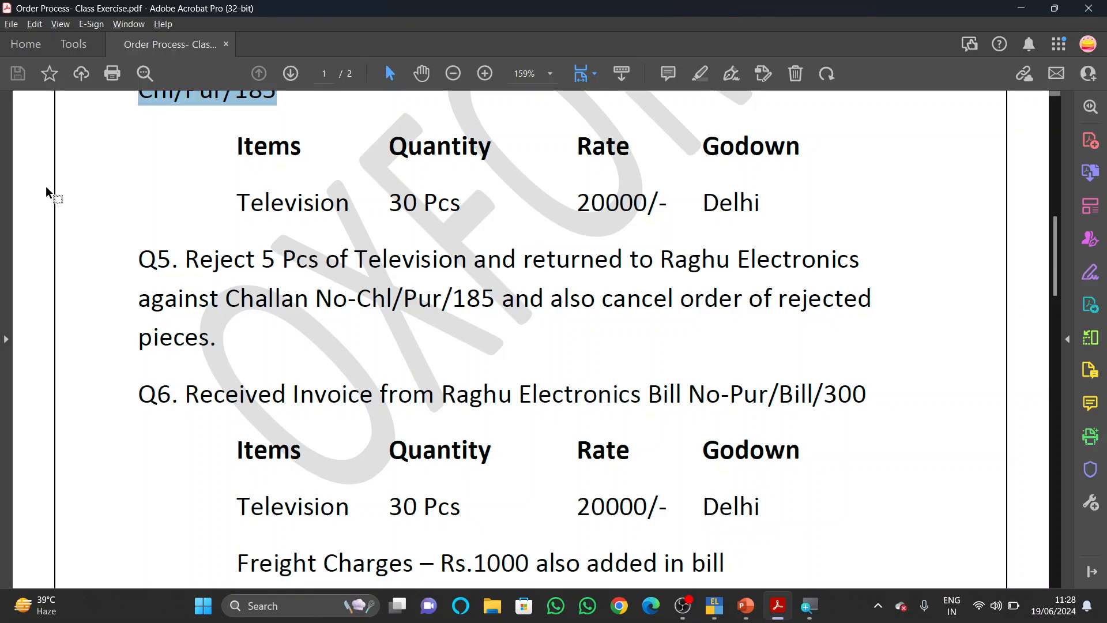
- Read question 6 in the exercise PDF, switch to TallyPrime and open a new purchase voucher
key(Down)
key(Down)
key(Down)
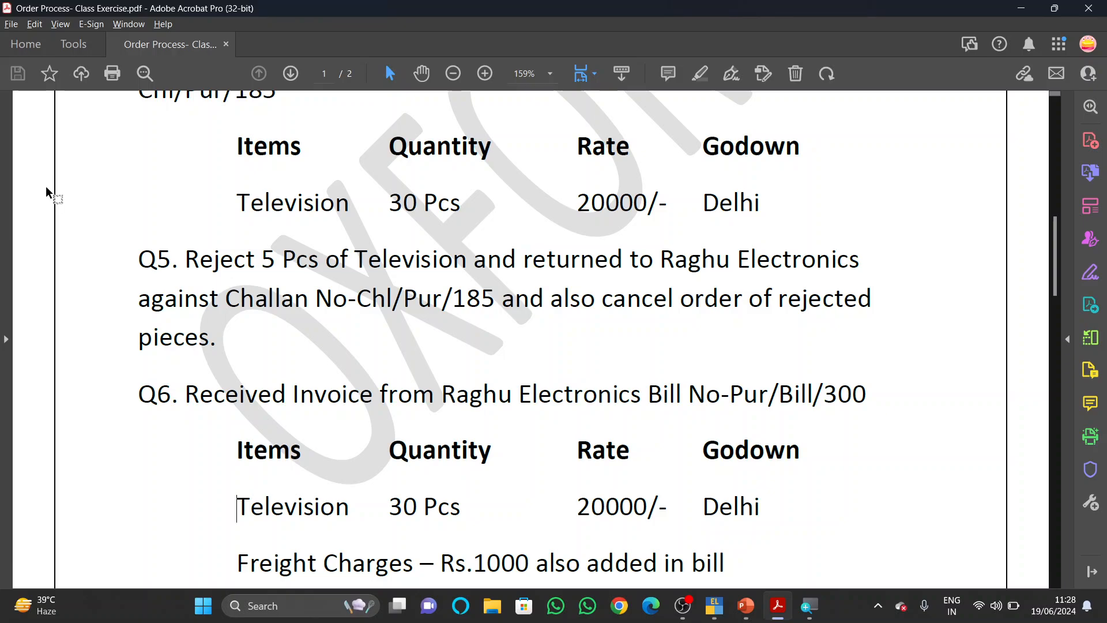
scroll(46, 186, down, 3)
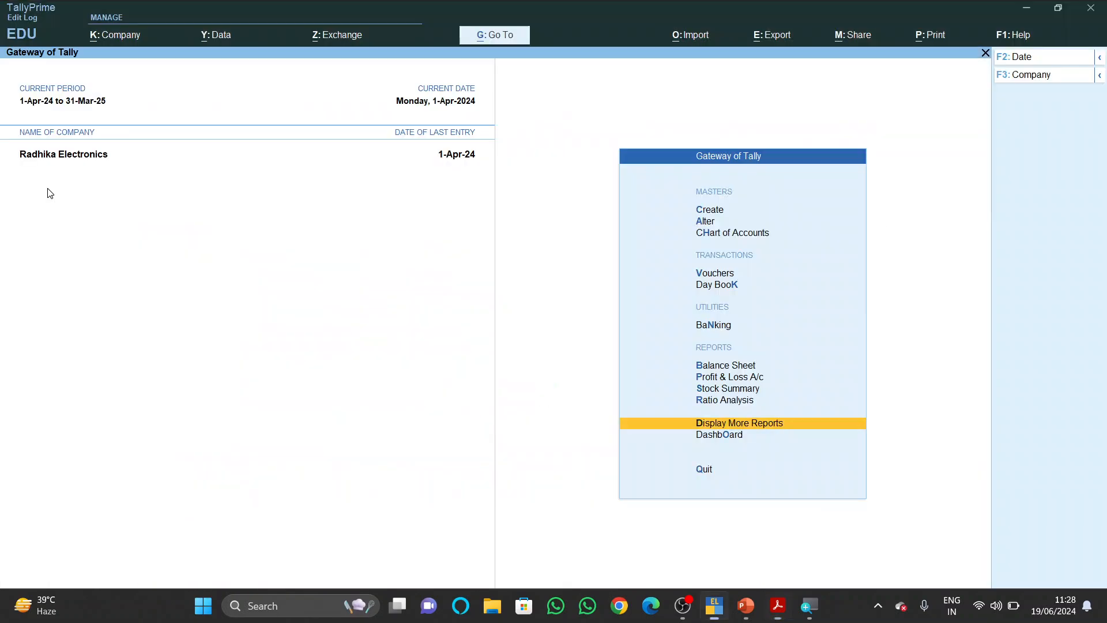
key(alt+Tab)
key(Up)
key(Up)
key(Up)
key(Up)
key(Up)
key(Up)
key(Up)
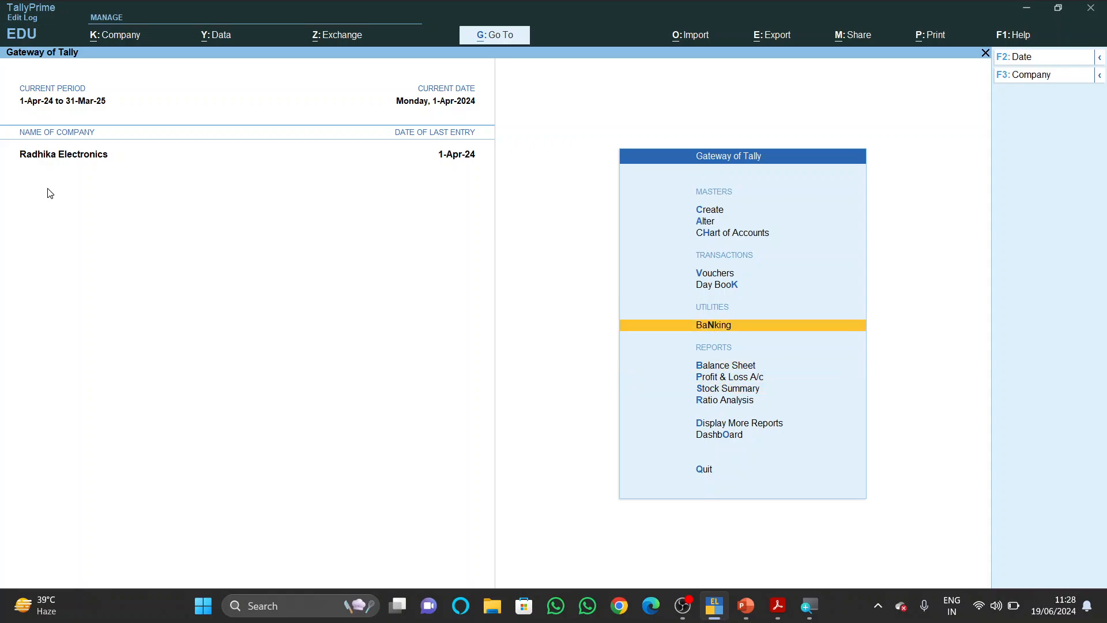
key(Return)
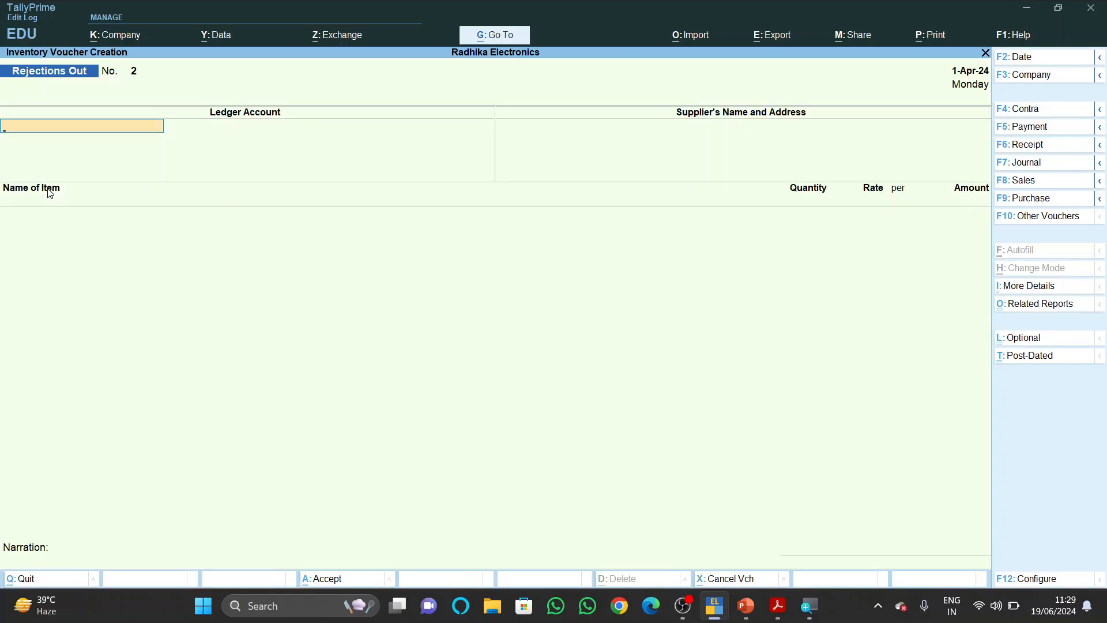
key(F9)
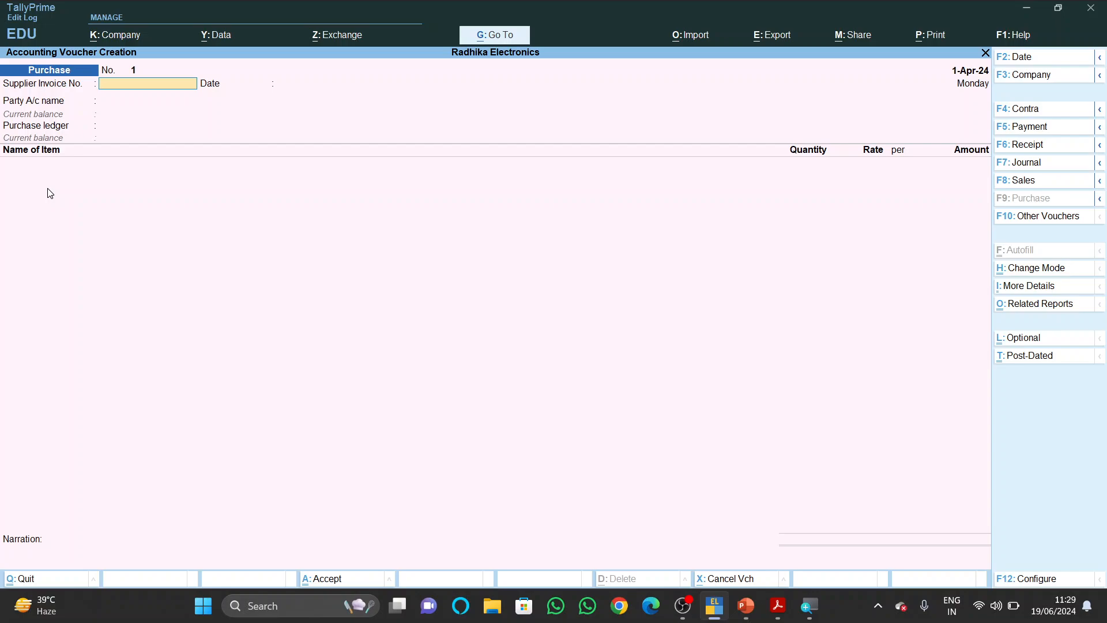
- Copy the bill number Pur/Bill/300 from question 6 into the supplier invoice number, keeping the invoice date 1-Apr-24
key(alt+Tab)
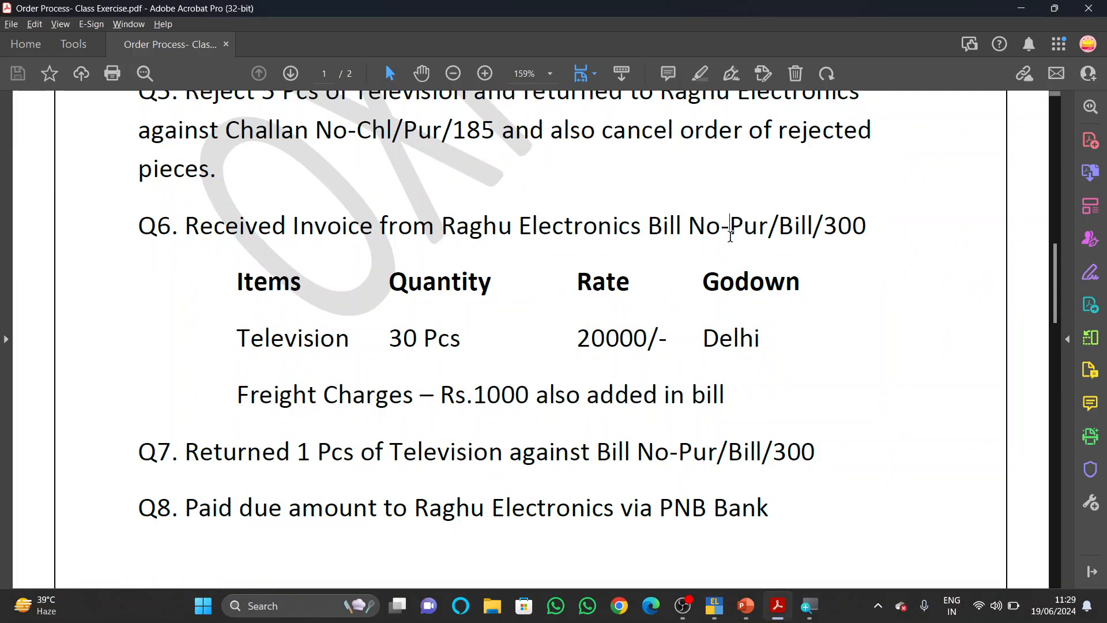
drag(731, 230, 868, 233)
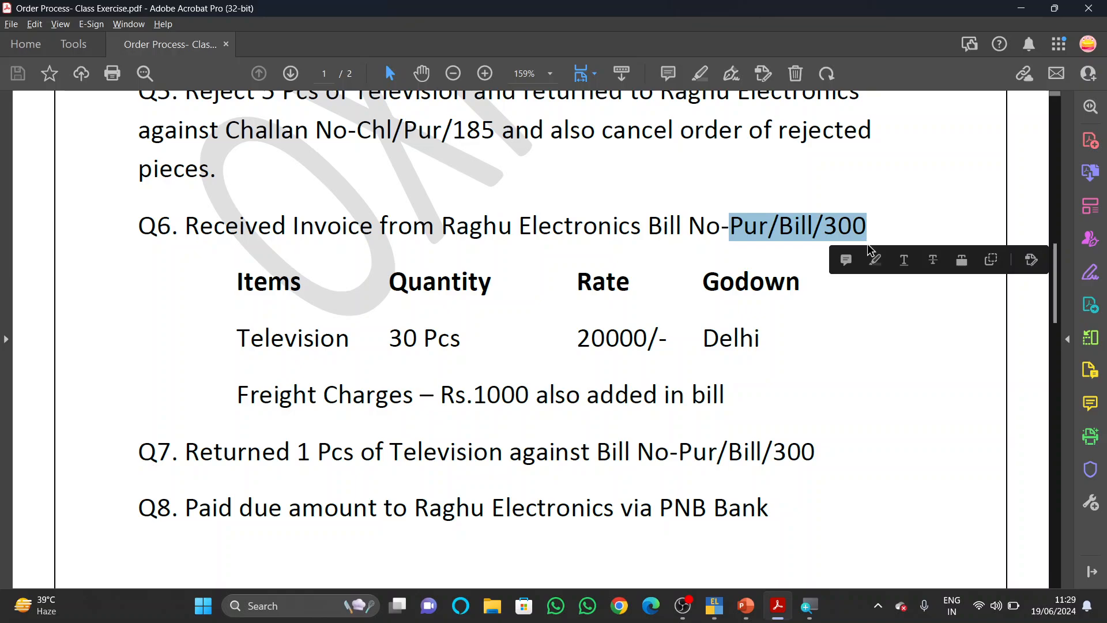
key(ctrl+c)
key(alt+Tab)
key(ctrl+alt+v)
key(Return)
key(Return)
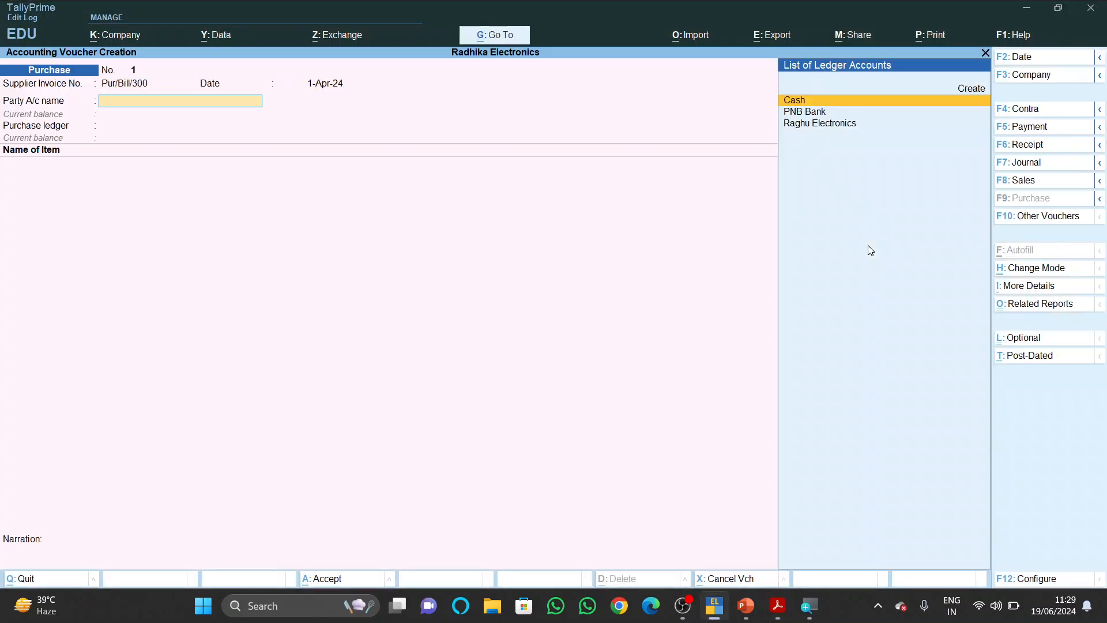
- Set Raghu Electronics as the party account and link the purchase to receipt note Chl/Pur/185
key(Down)
key(Down)
key(Return)
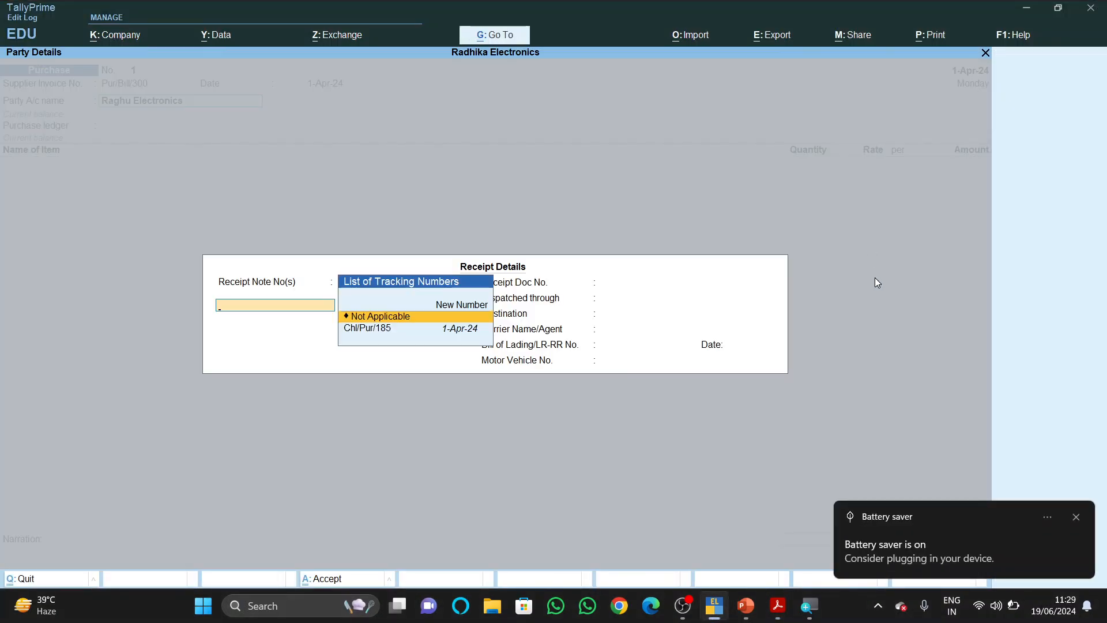
click(1077, 515)
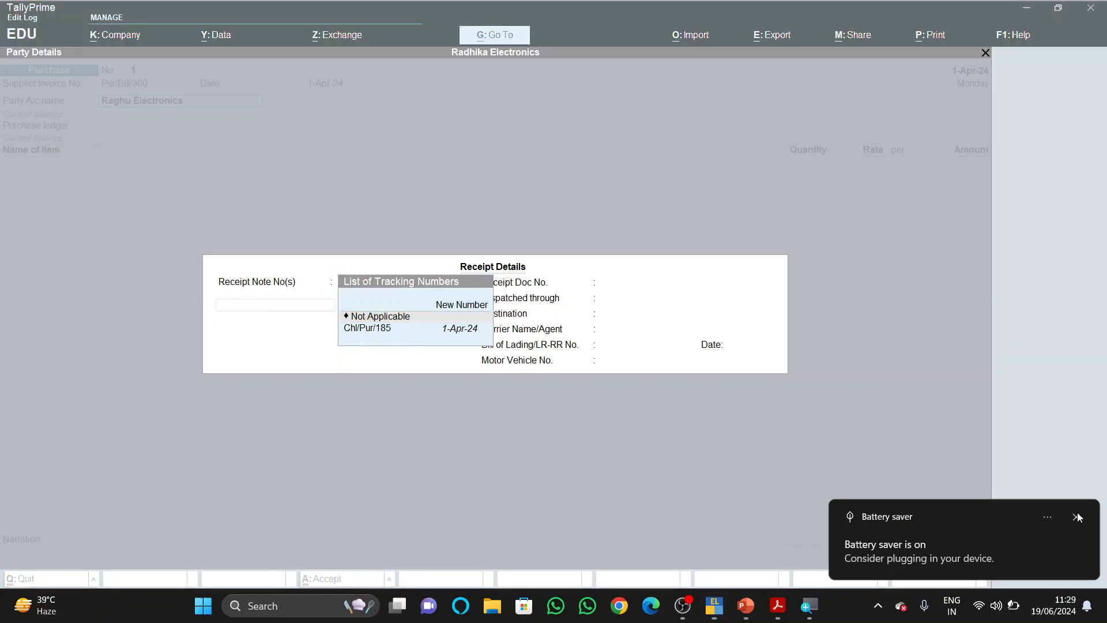
click(695, 281)
key(Down)
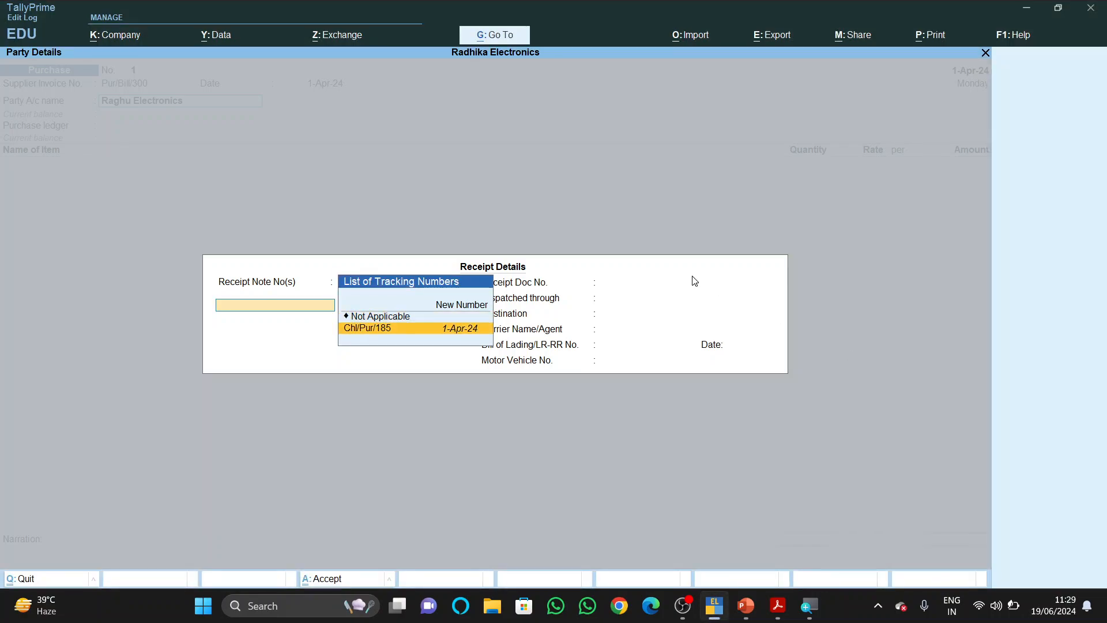
key(XF86MonBrightnessUp)
key(XF86MonBrightnessUp)
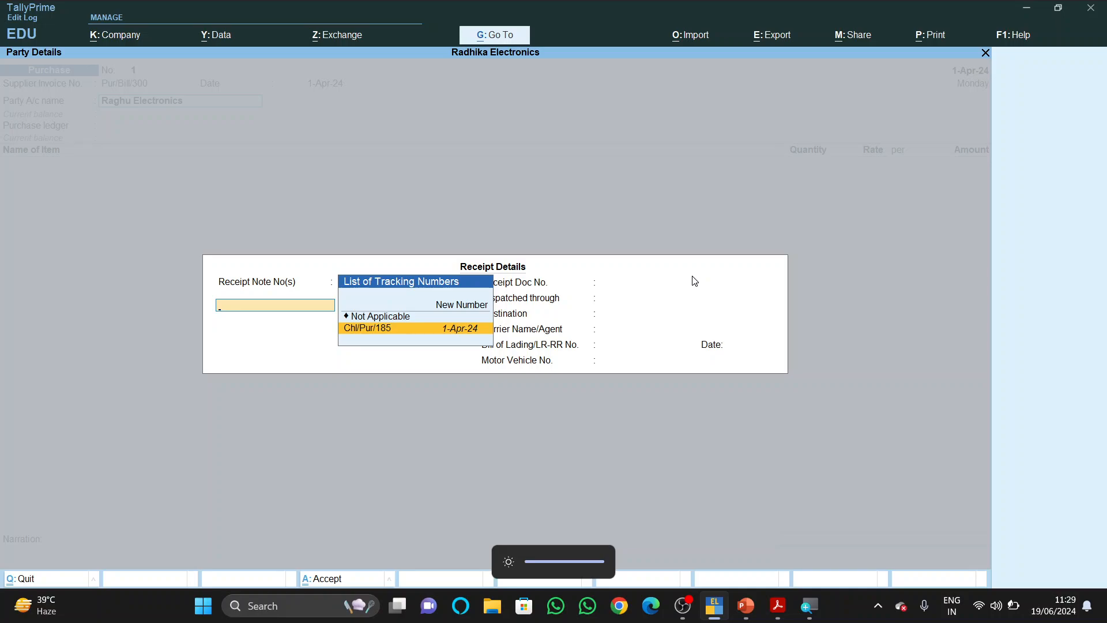
key(Return)
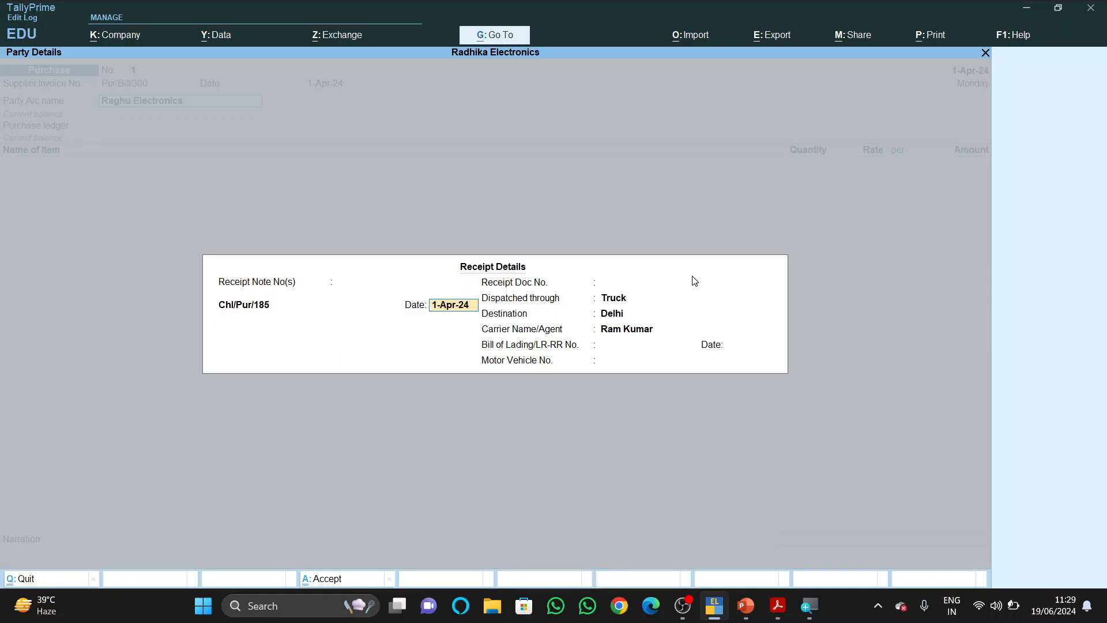
- Accept the receipt note date 1-Apr-24 and the dispatch details with Truck, destination Delhi and the carrier's name
key(Return)
key(Return)
key(Return)
key(Return)
key(Return)
key(Return)
key(Return)
key(Return)
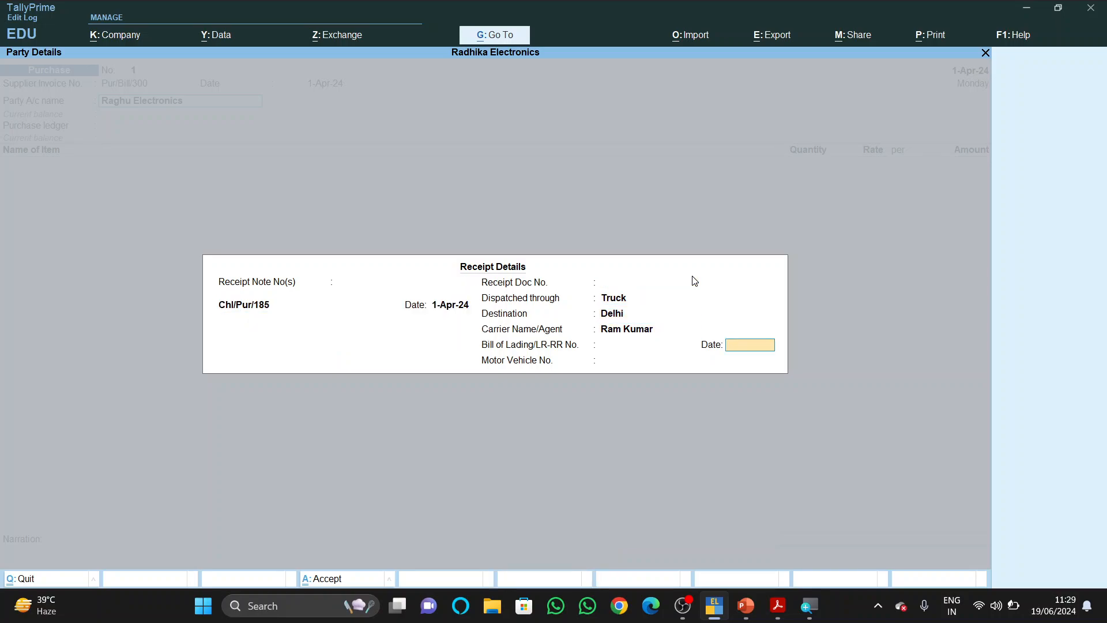
- Accept the remaining receipt details and the supplier party details for Raghu Electronics in the purchase voucher
key(Return)
key(Return)
key(Return)
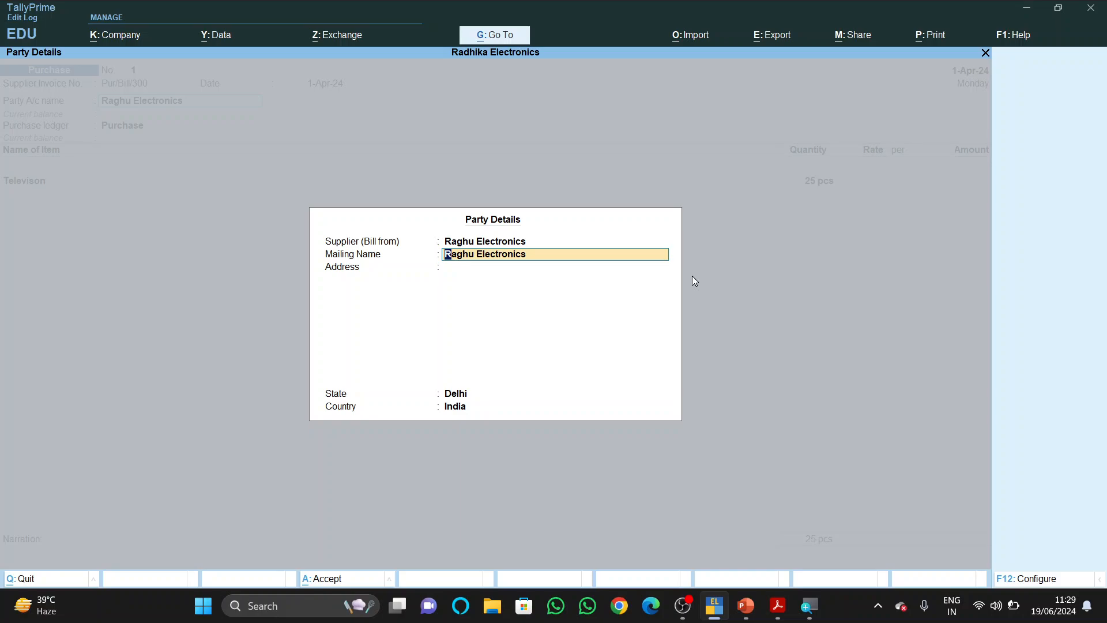
key(Return)
key(Return)
key(Return)
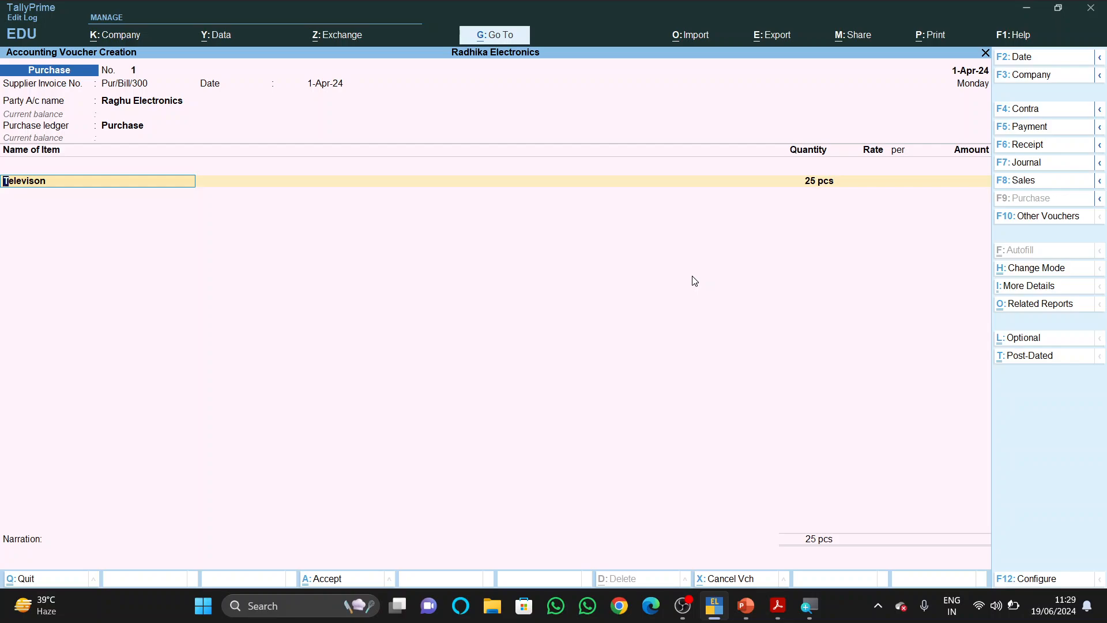
- Enter a rate of 20,000 for the 25 pcs of Televison in the Delhi godown, checking the exercise PDF, and accept the item line
key(Return)
key(Return)
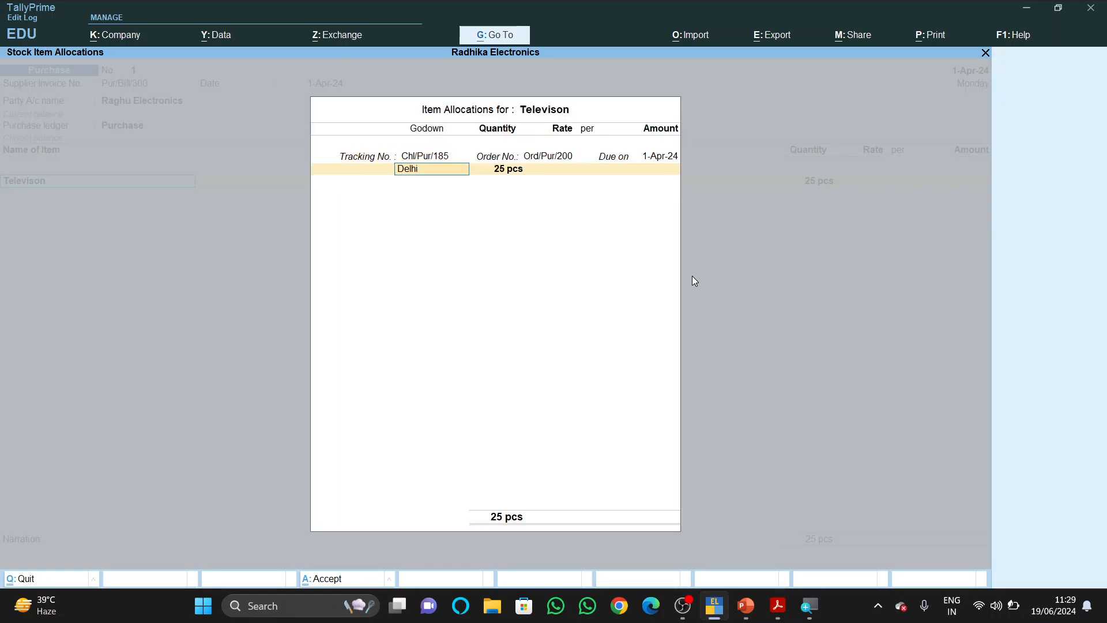
key(Return)
key(Return)
key(alt+Tab)
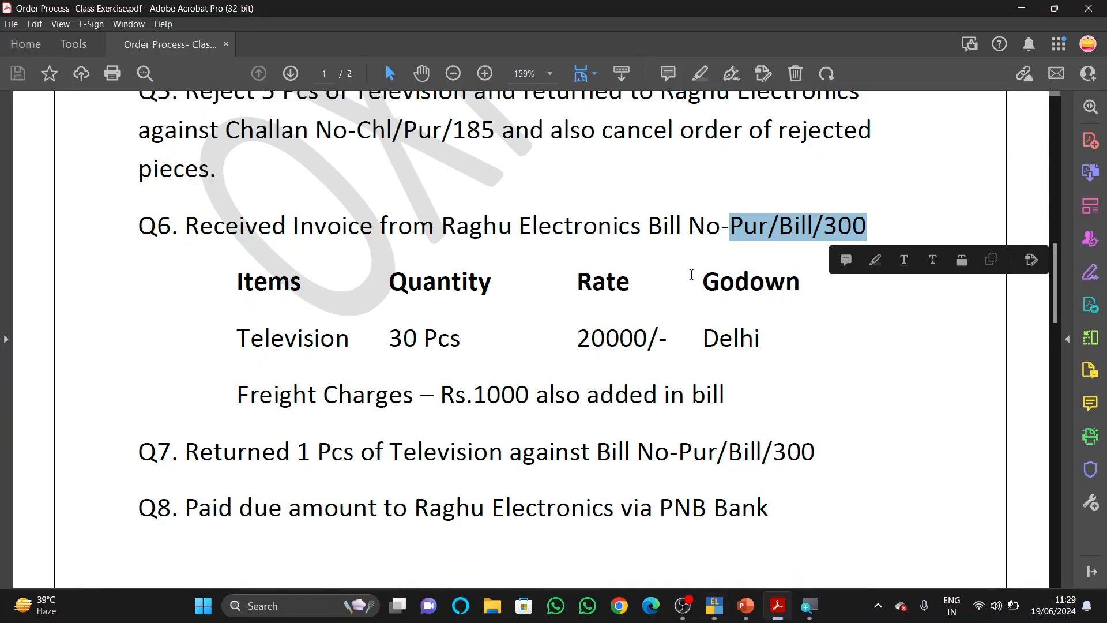
key(alt+Tab)
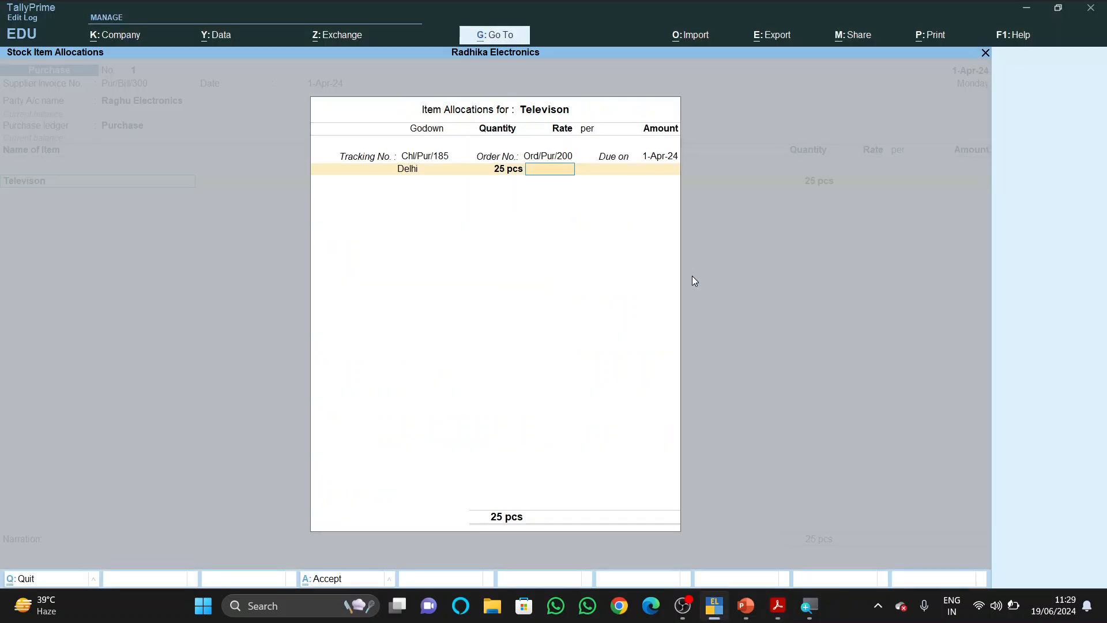
text(20,000)
key(Return)
key(Return)
key(Return)
key(Return)
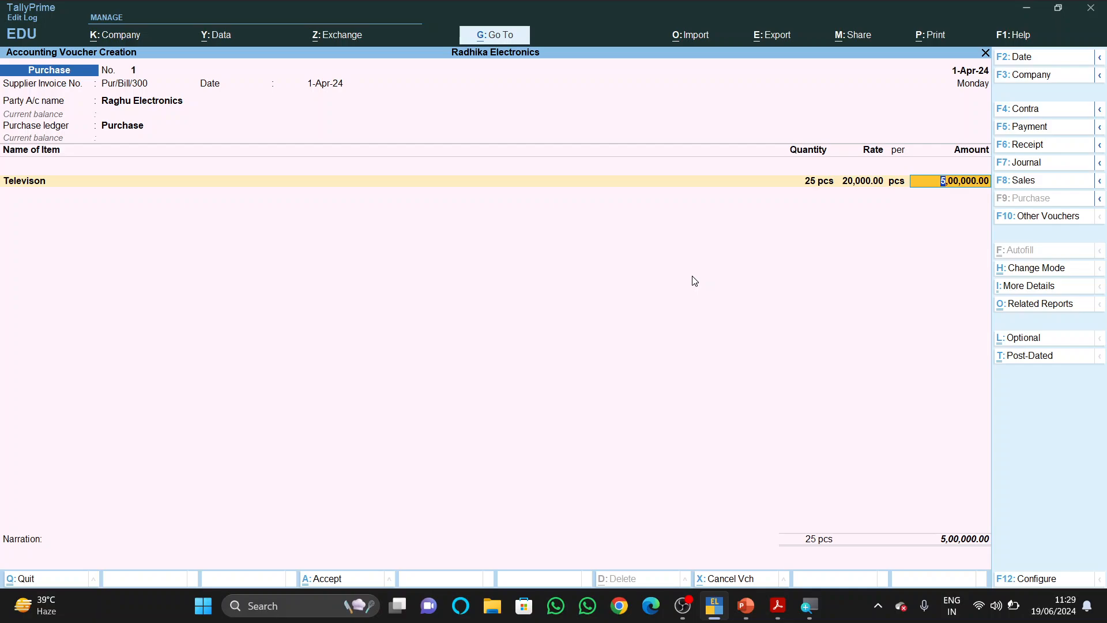
key(alt+Tab)
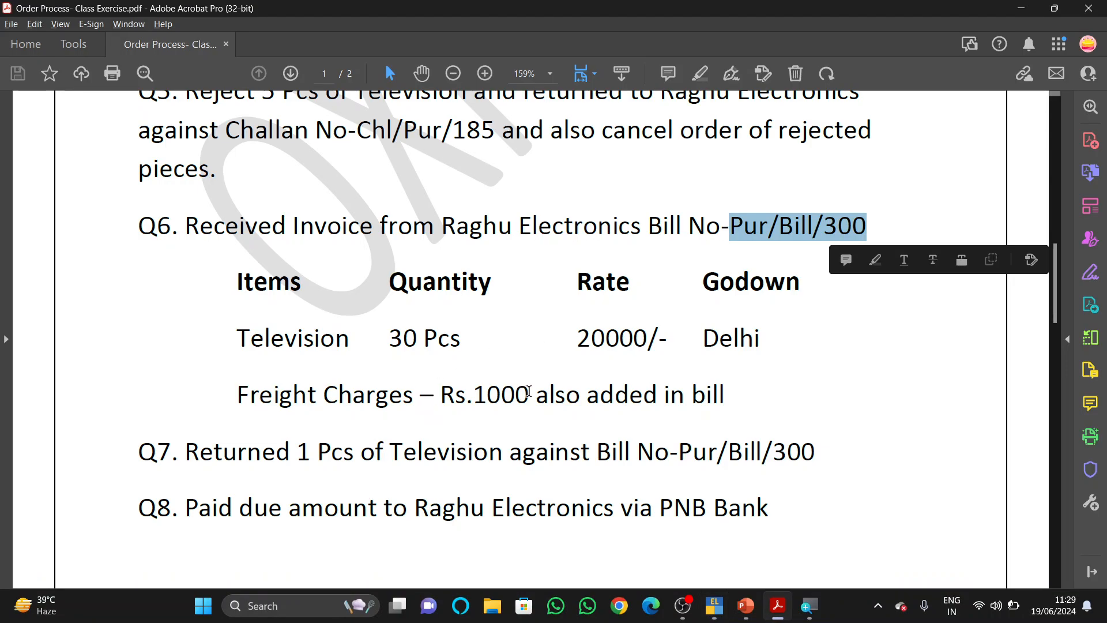
key(alt+Tab)
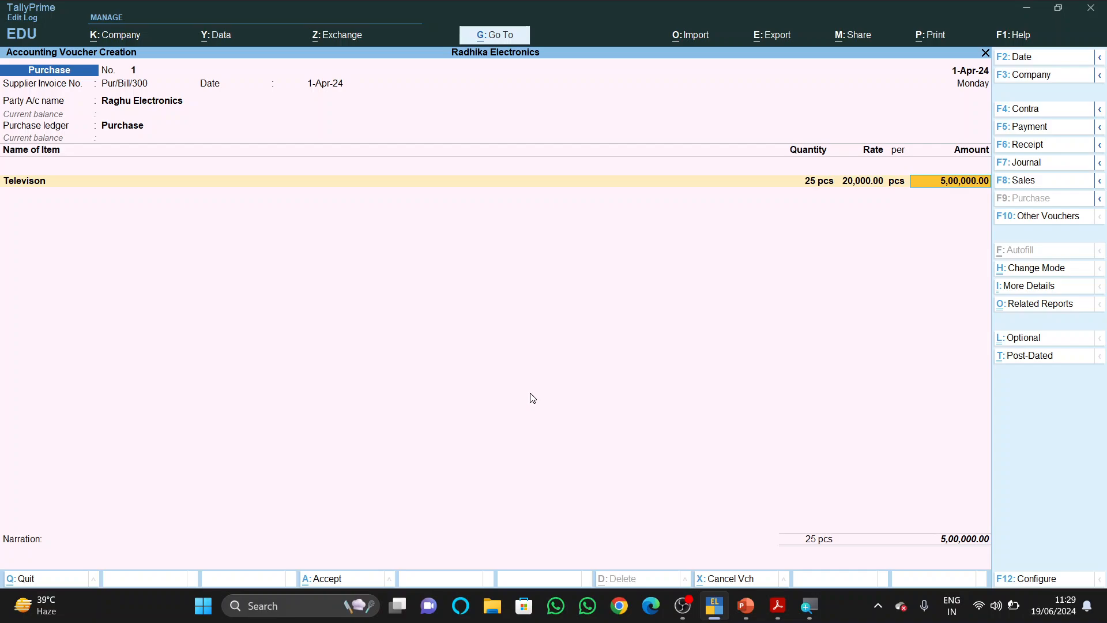
key(Return)
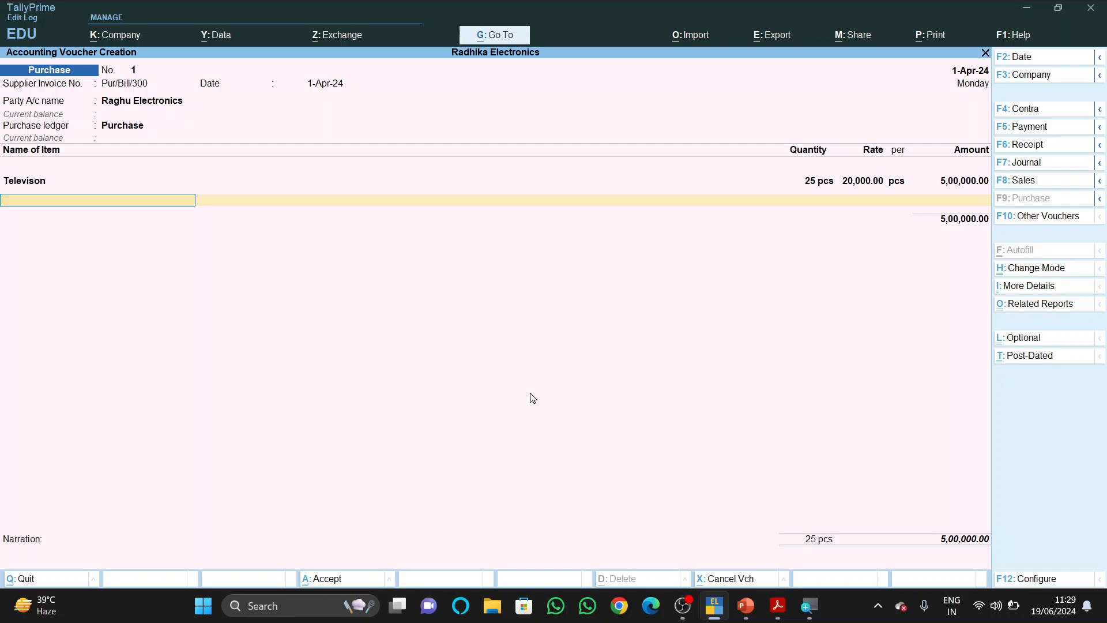
- Create a ledger named "Frieght Charge" under Direct Expenses and add it to the purchase voucher
key(Return)
key(alt+c)
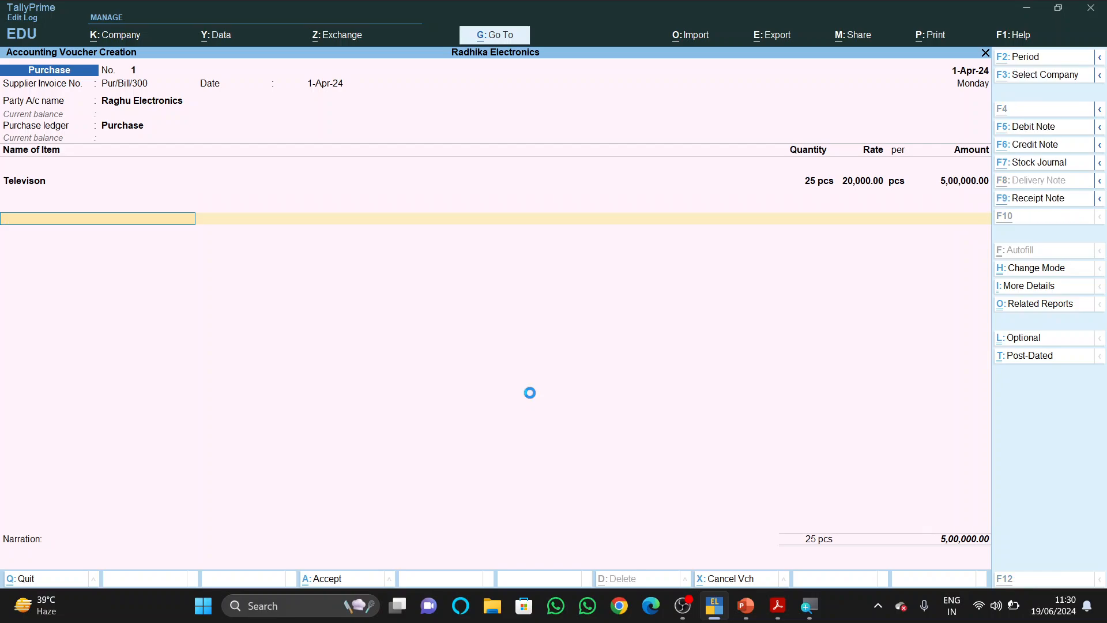
text(Frieght)
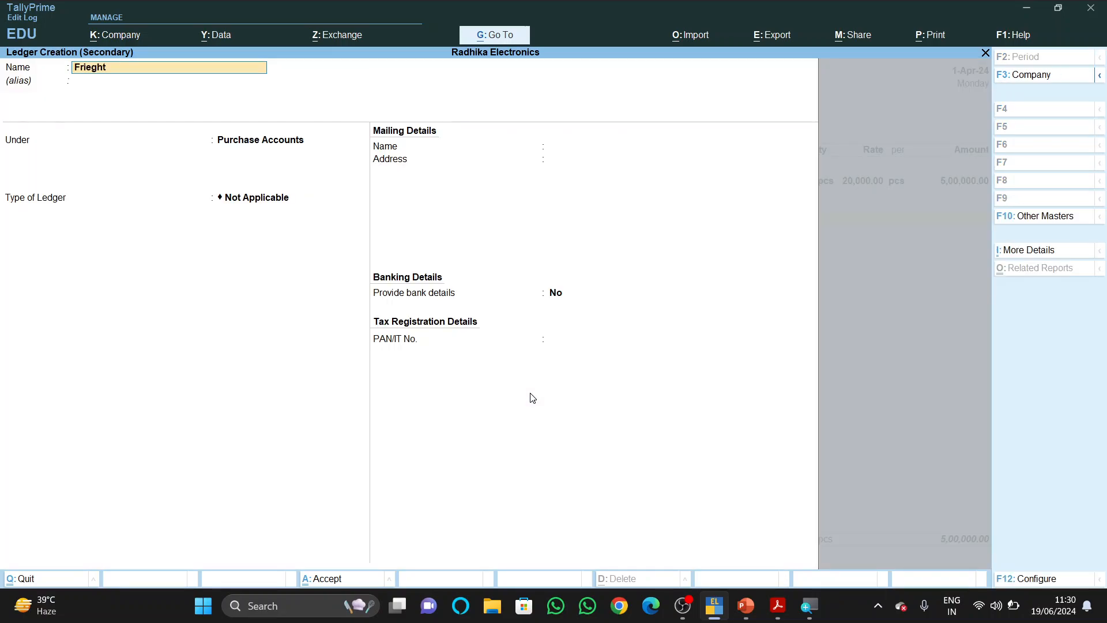
text( Charge)
key(Return)
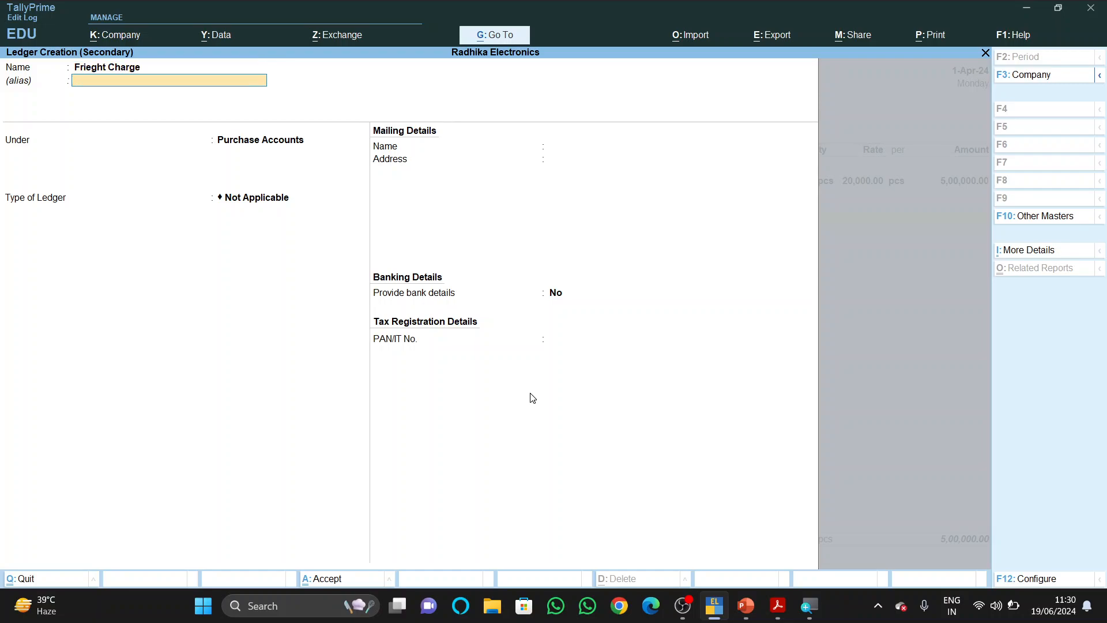
key(Return)
text(Dire)
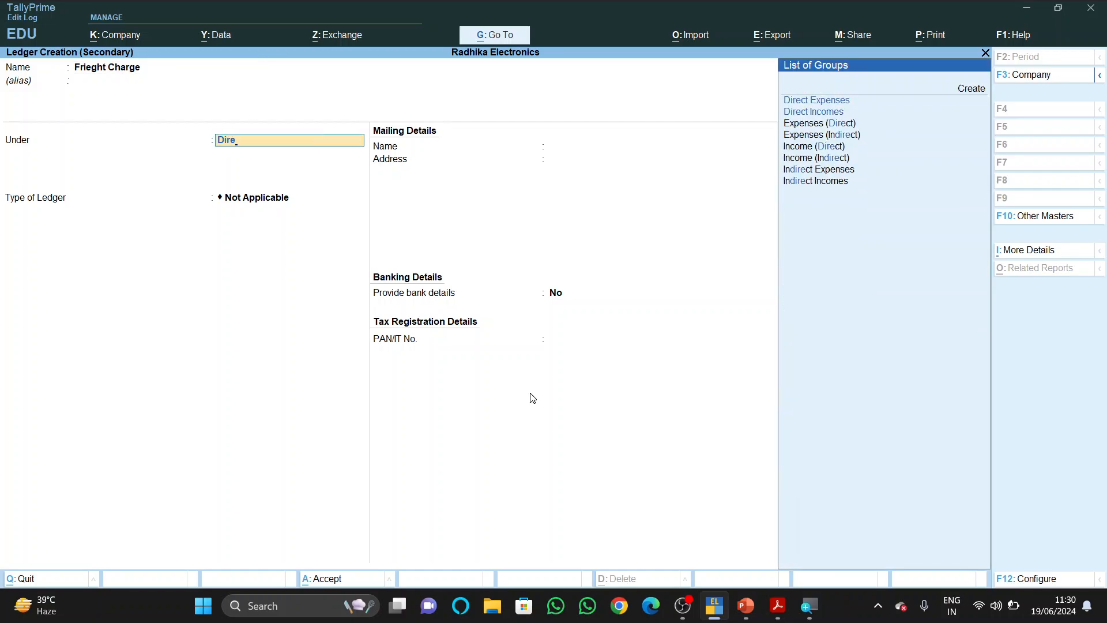
key(Return)
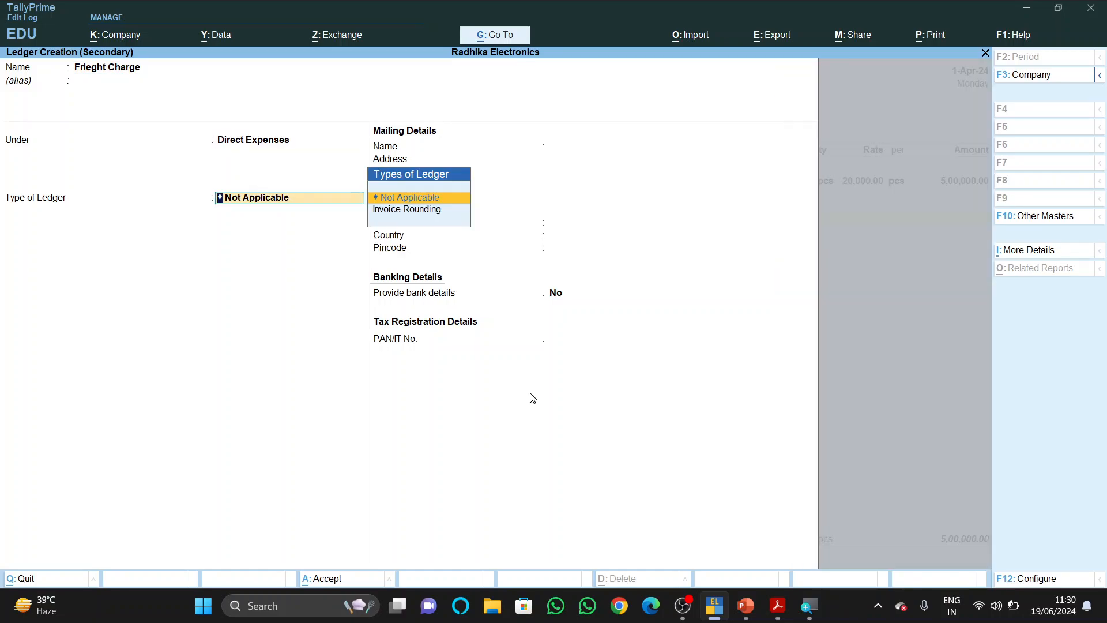
key(ctrl+a)
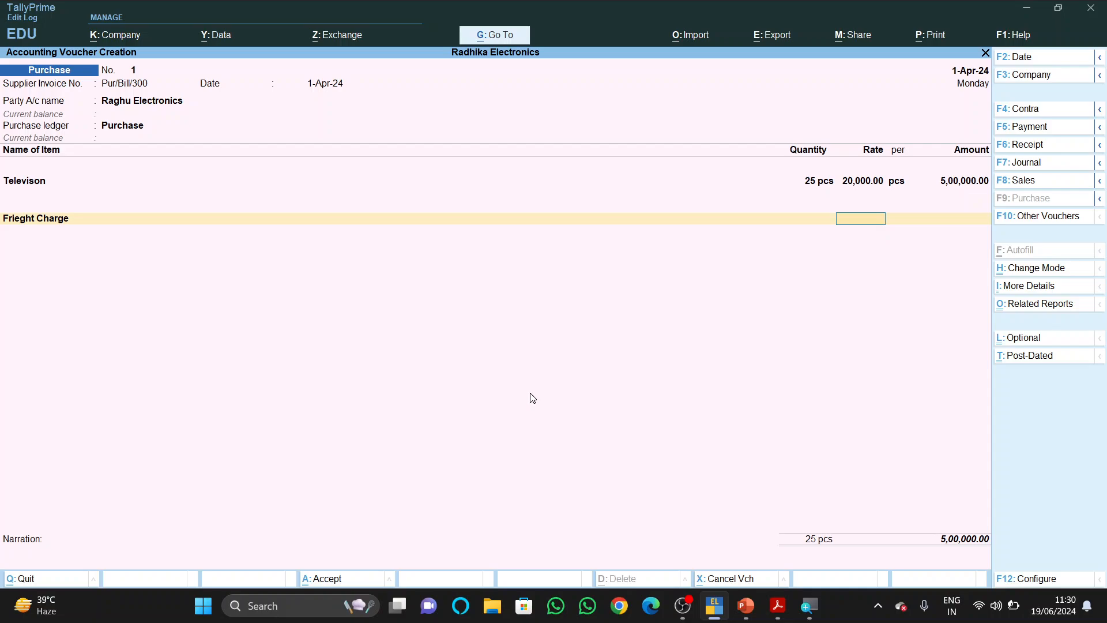
- Set the Frieght Charge line to a fixed amount of 1,000 with its percentage rate left blank
text(1000)
key(Return)
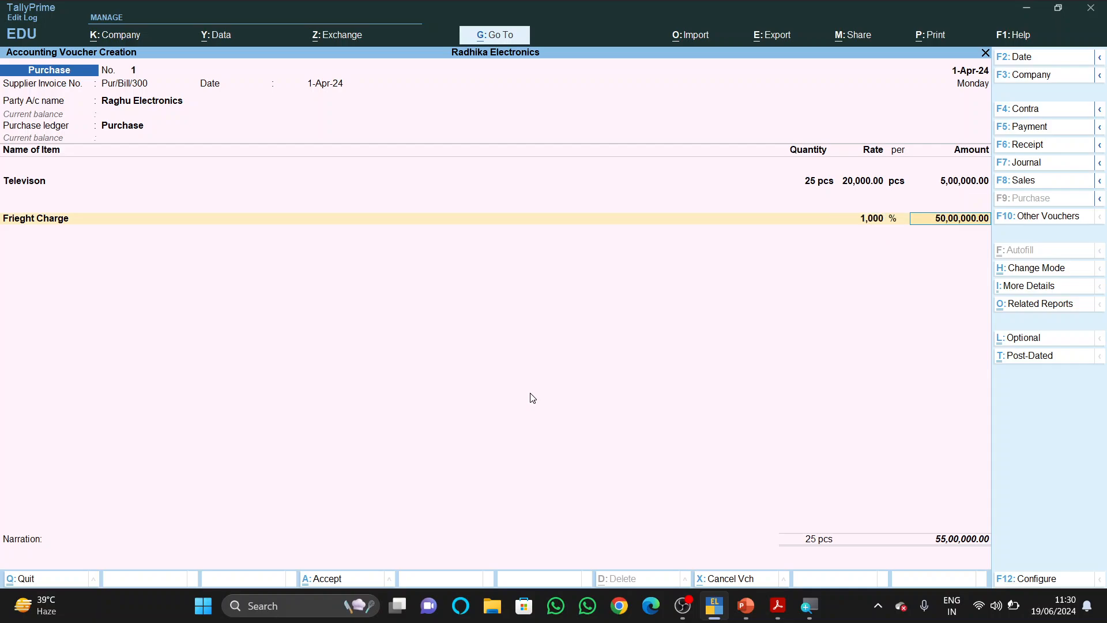
key(BackSpace)
key(BackSpace)
key(Return)
text(1000)
key(Return)
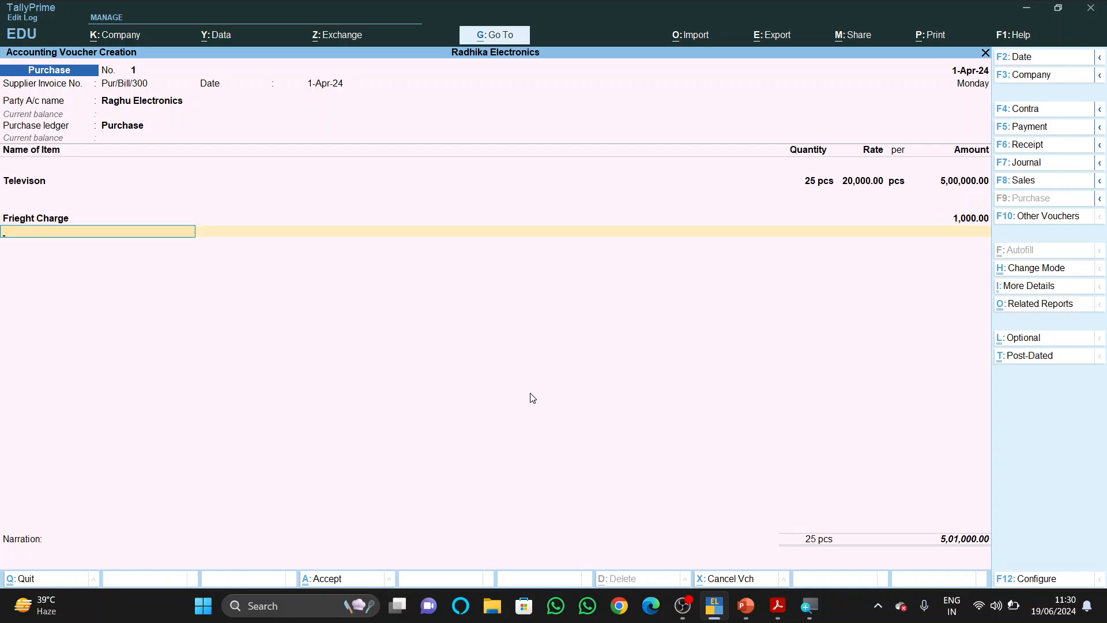
- Finish the ledger lines and set 30 credit days for the new reference Pur/Bill/300 in the bill-wise details
key(Return)
key(Return)
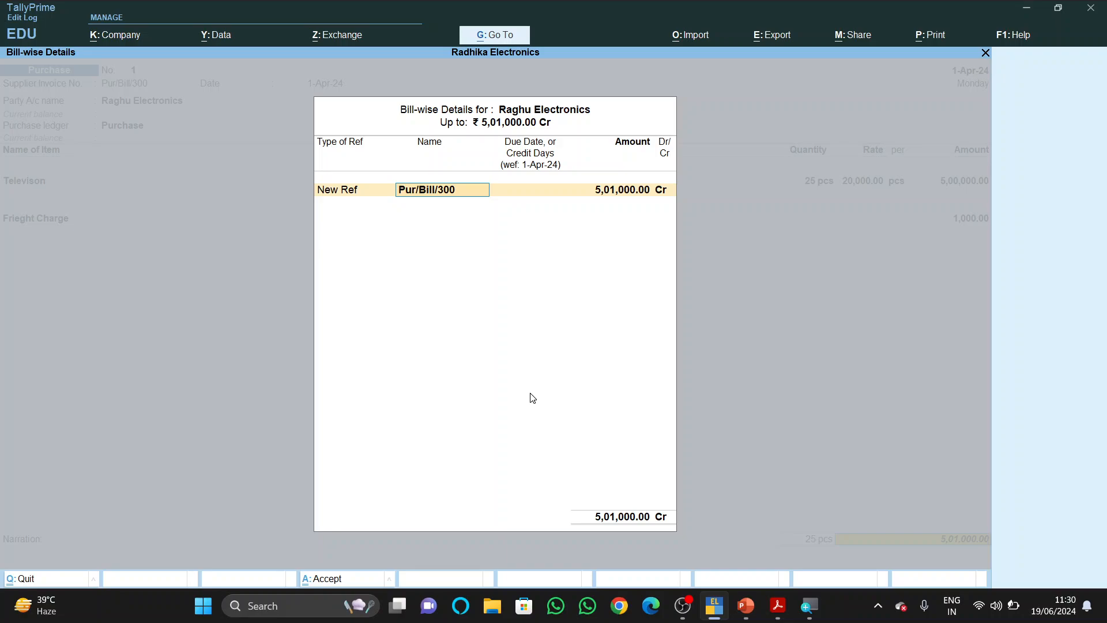
key(Return)
text(30)
key(Return)
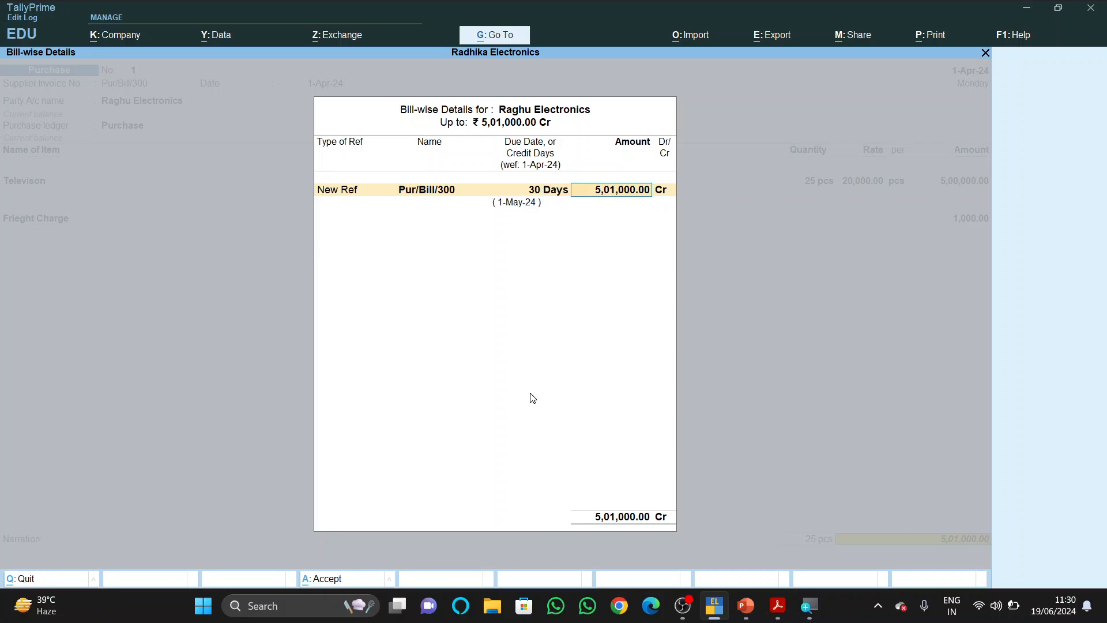
key(Return)
key(Return)
- Enter the narration "being invocie received" and save the purchase voucher
text(bei)
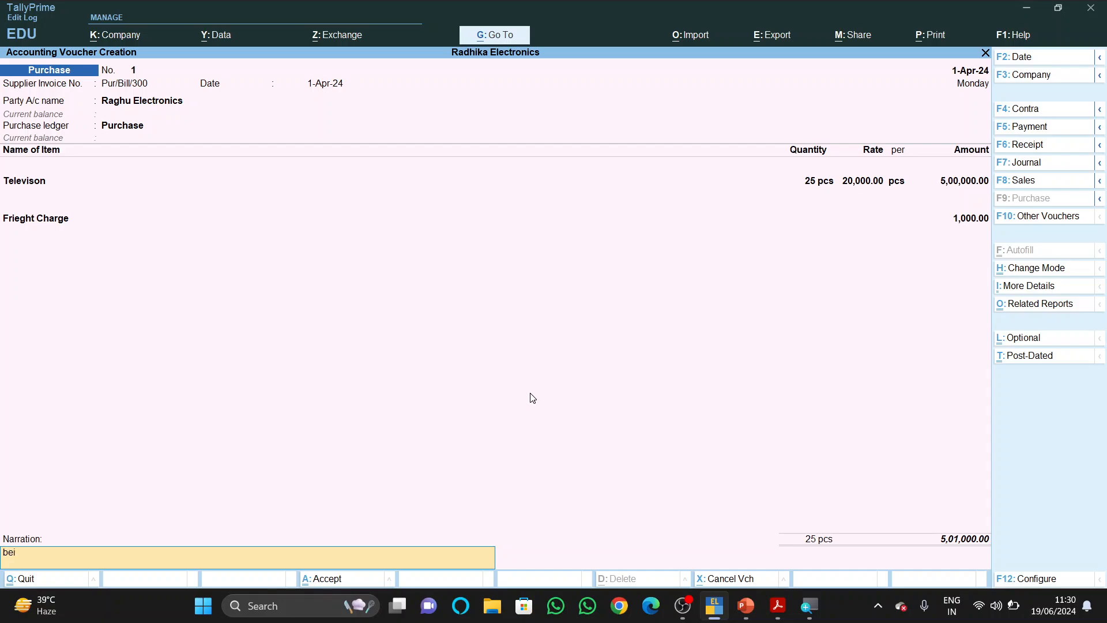
text(ng invocie)
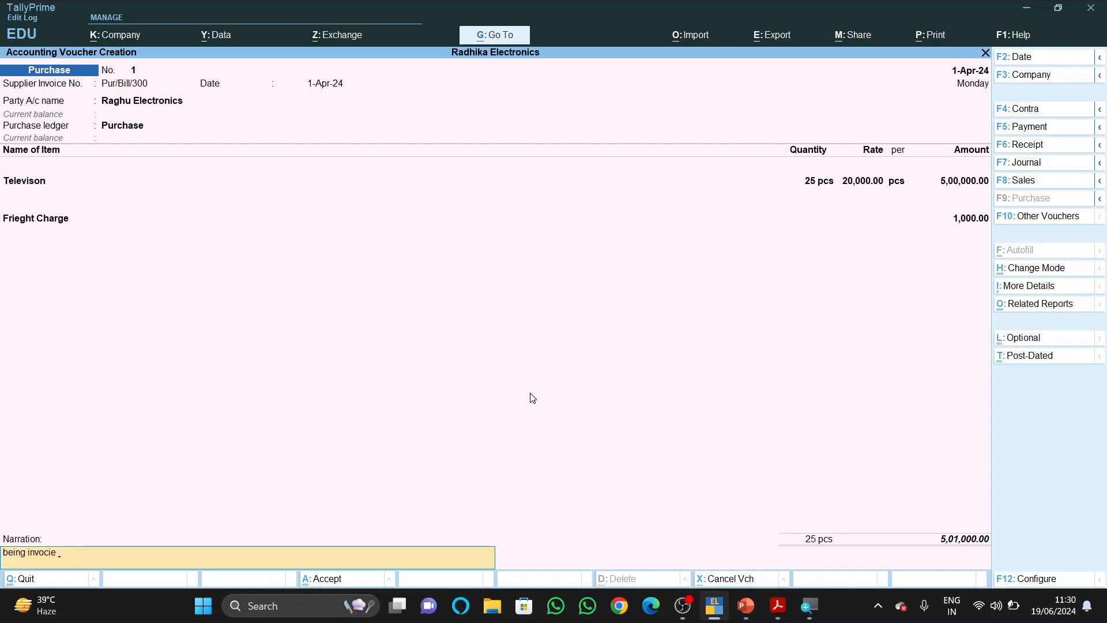
text( received)
key(Return)
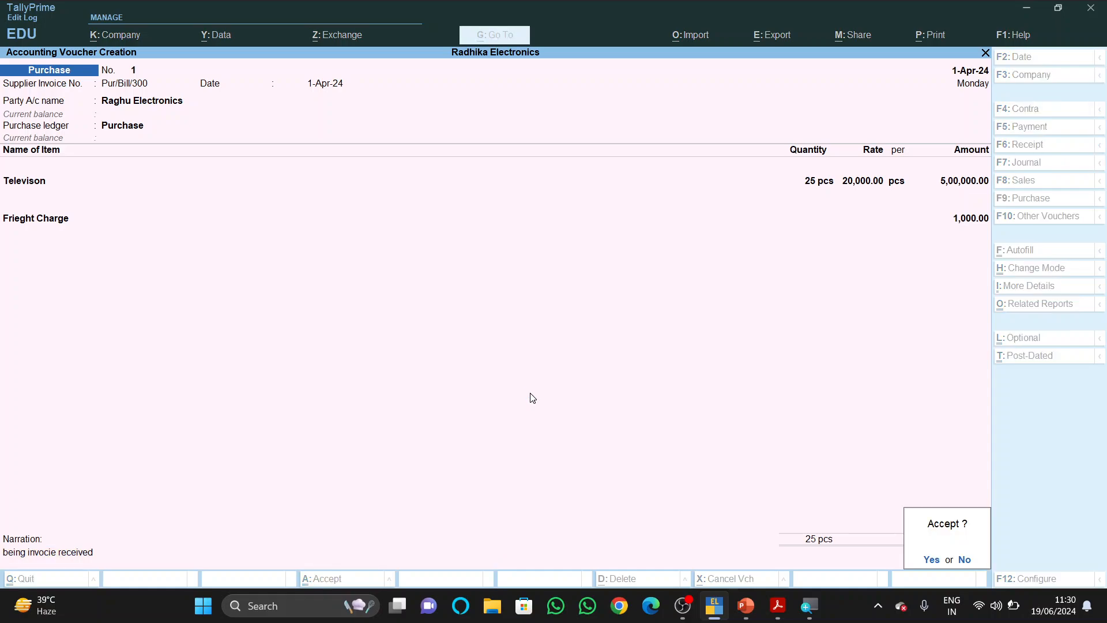
key(Return)
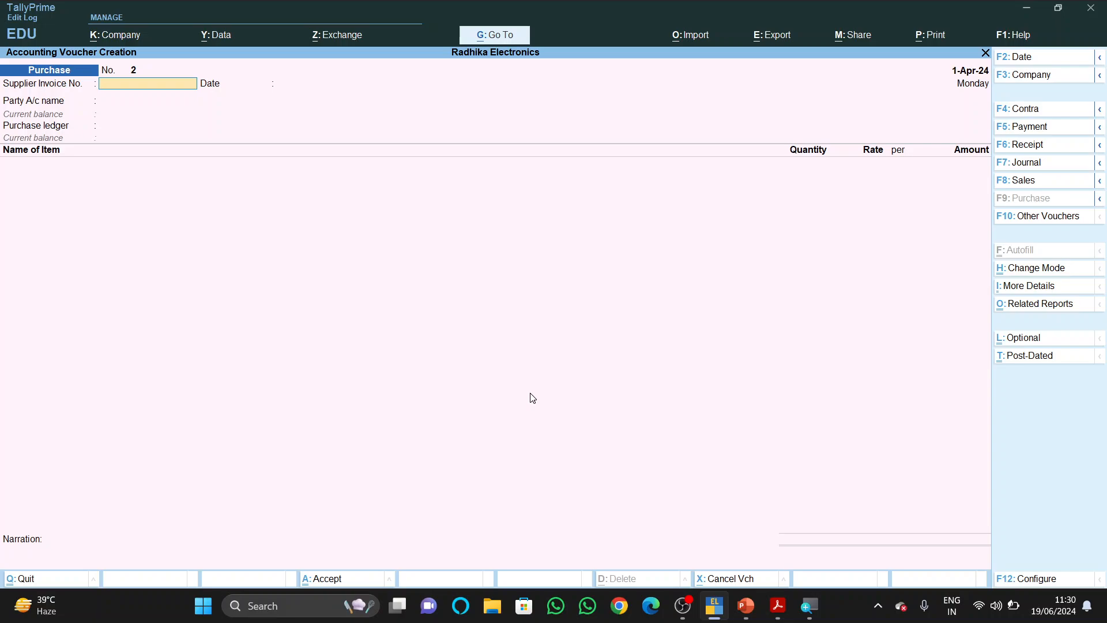
- Read the next question in the exercise PDF and change the TallyPrime voucher type to Debit Note
key(alt+Tab)
scroll(529, 393, down, 3)
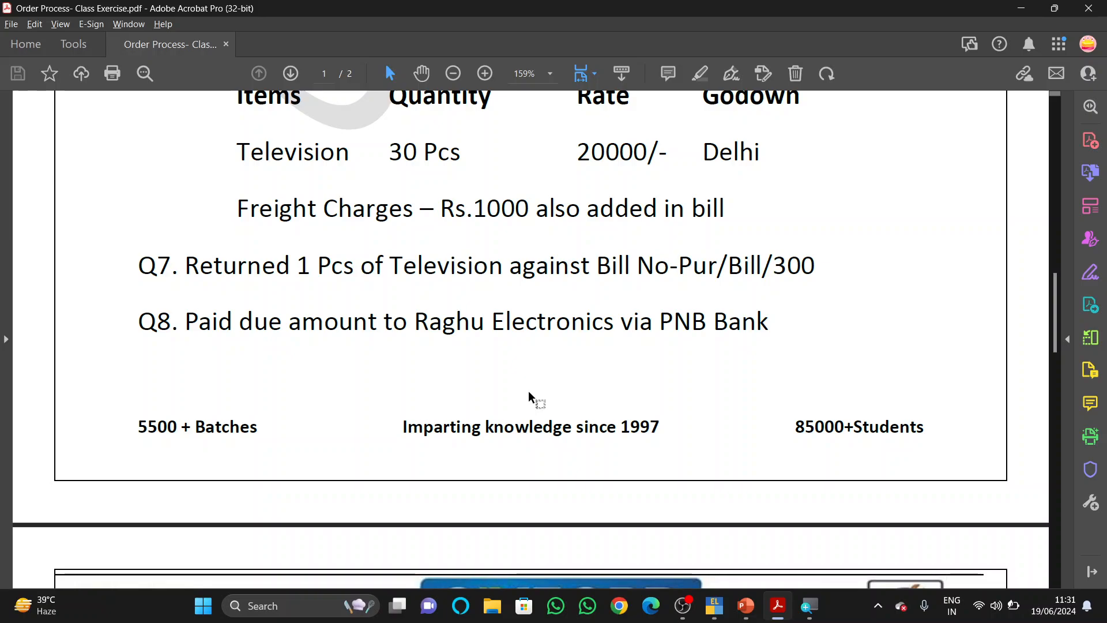
key(alt+Tab)
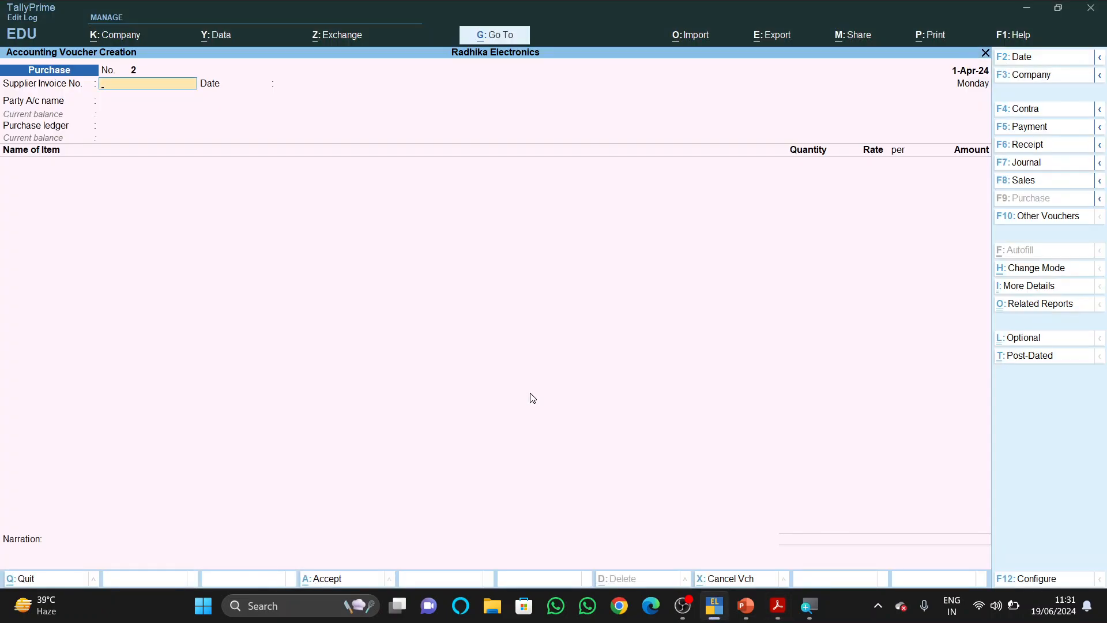
key(F10)
key(Up)
key(Up)
key(Up)
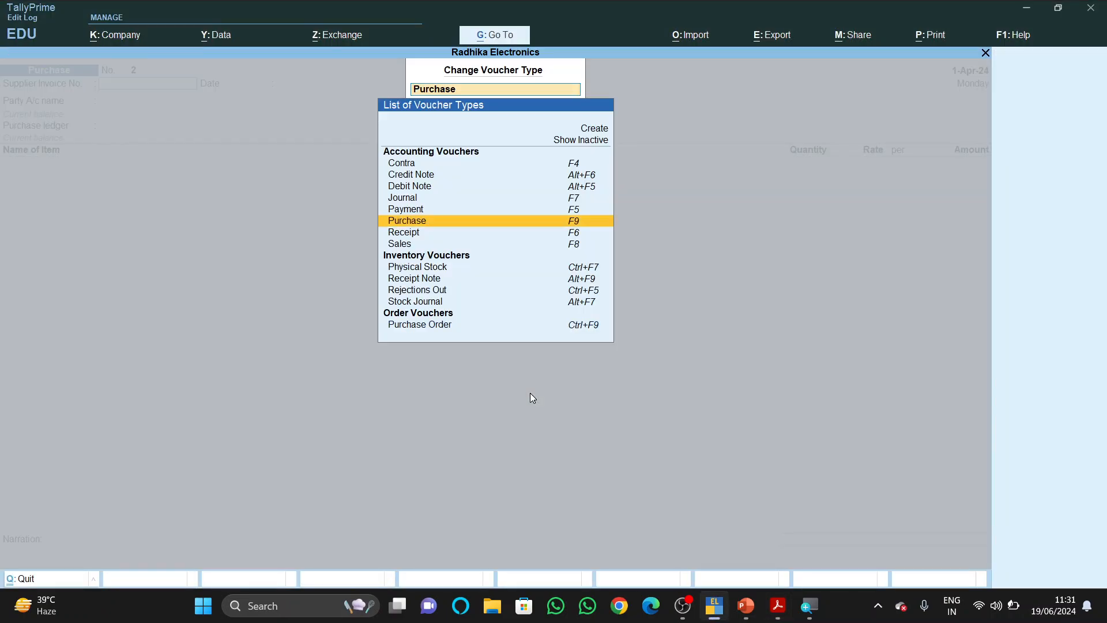
key(Up)
key(Up)
key(Down)
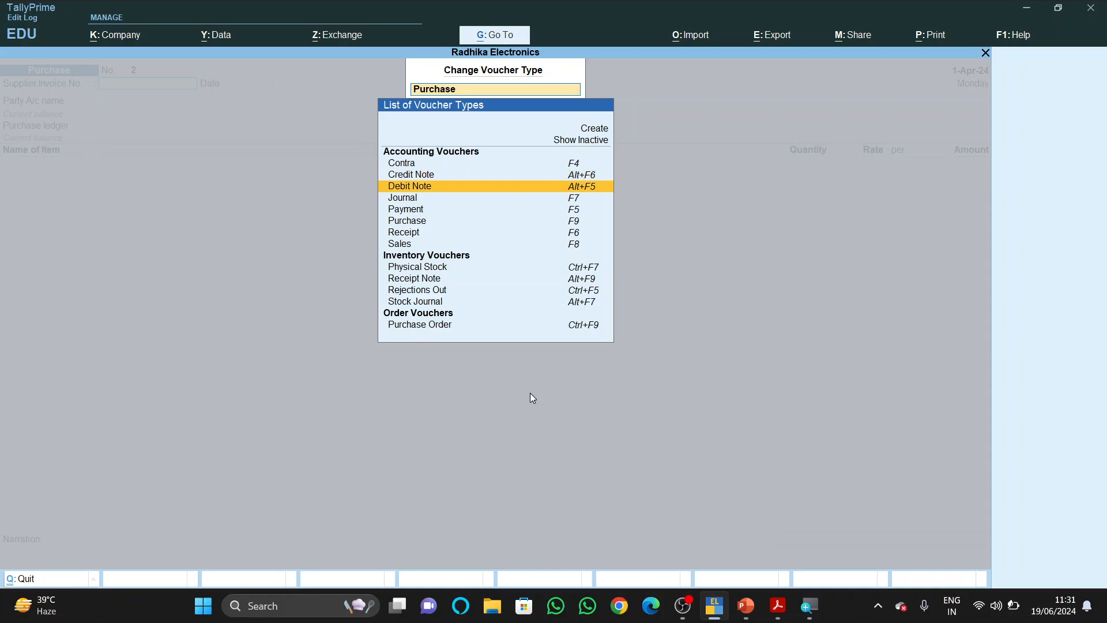
key(Return)
- Choose Raghu Electronics as the debit note's party, with the tracking number Not Applicable and the carrier details blank
key(Down)
key(Down)
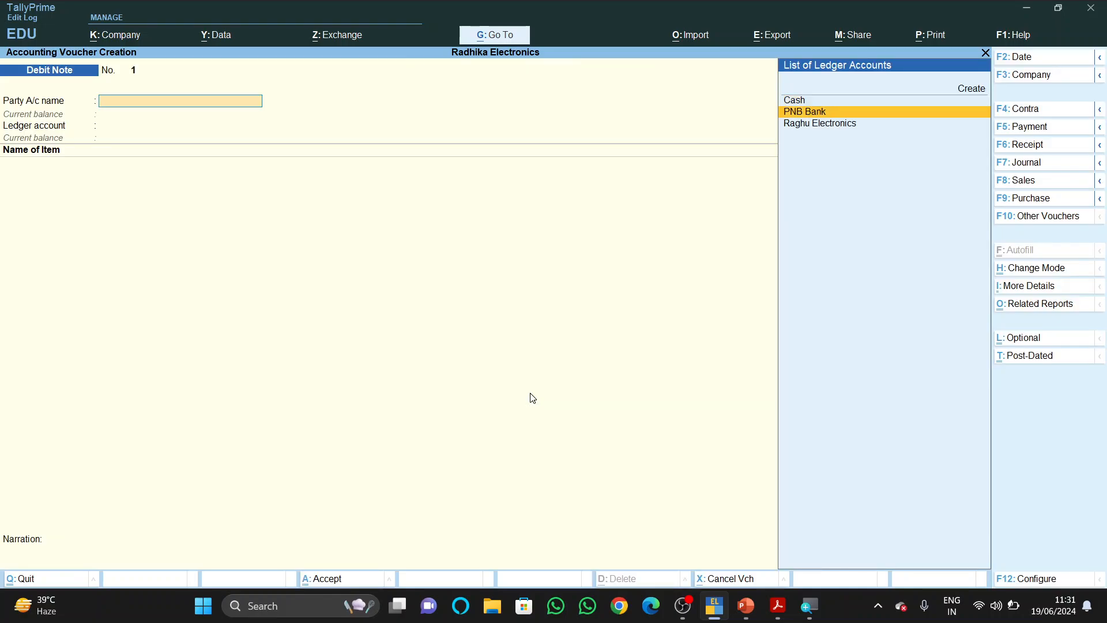
key(Return)
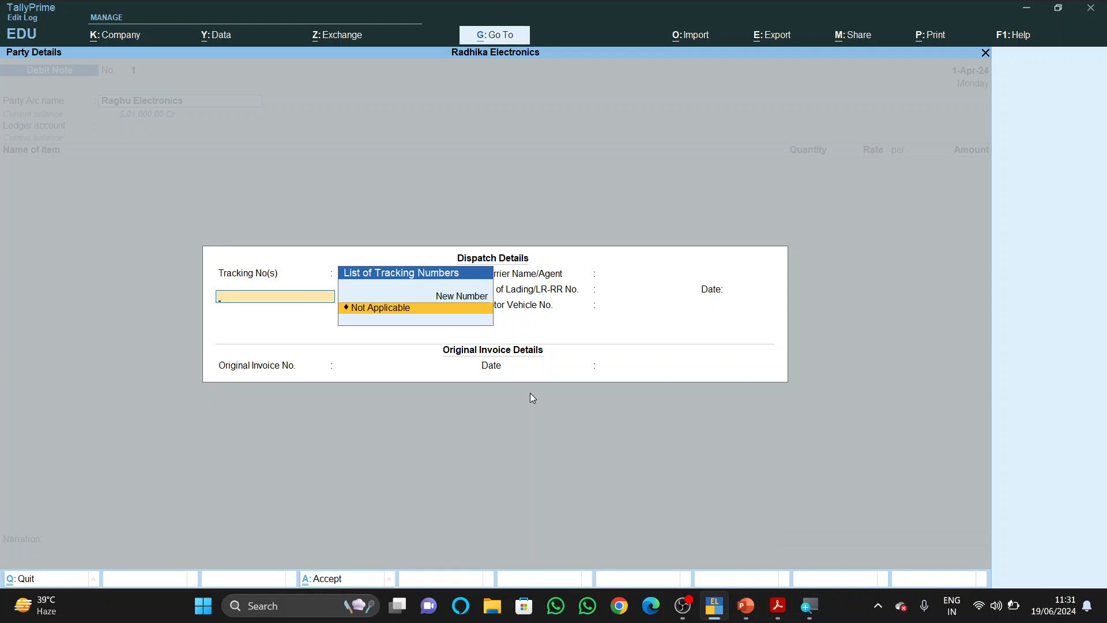
key(Return)
key(Return)
key(Return)
key(Return)
key(Return)
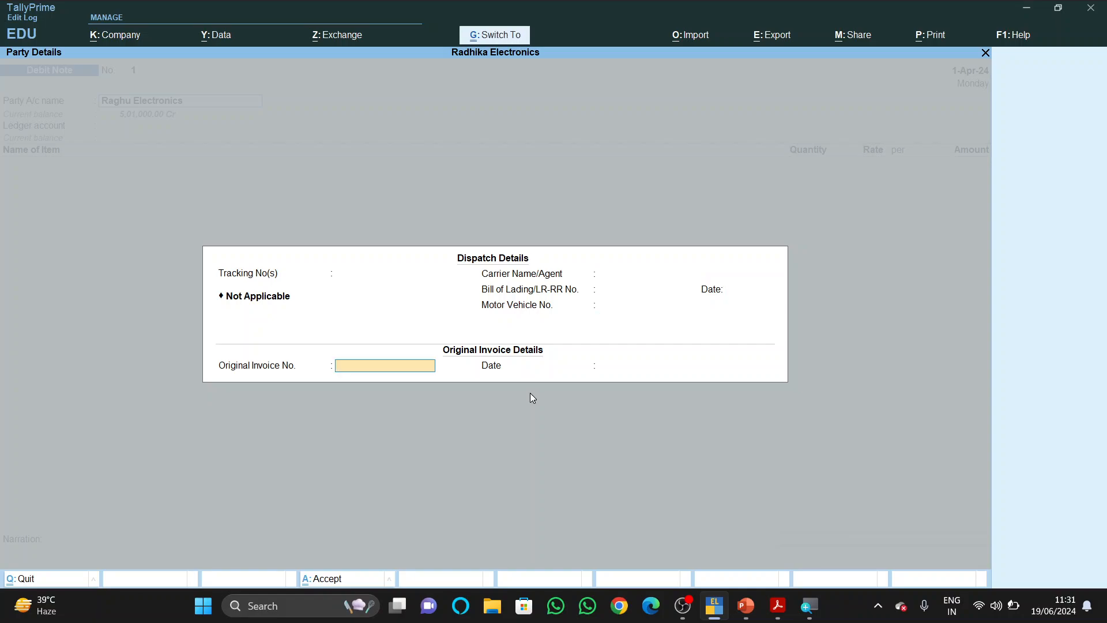
- Enter Pur/Bill/300 dated 1-Apr-24 as the original invoice and accept the buyer's party details
text(Pur/Bill/300)
key(Return)
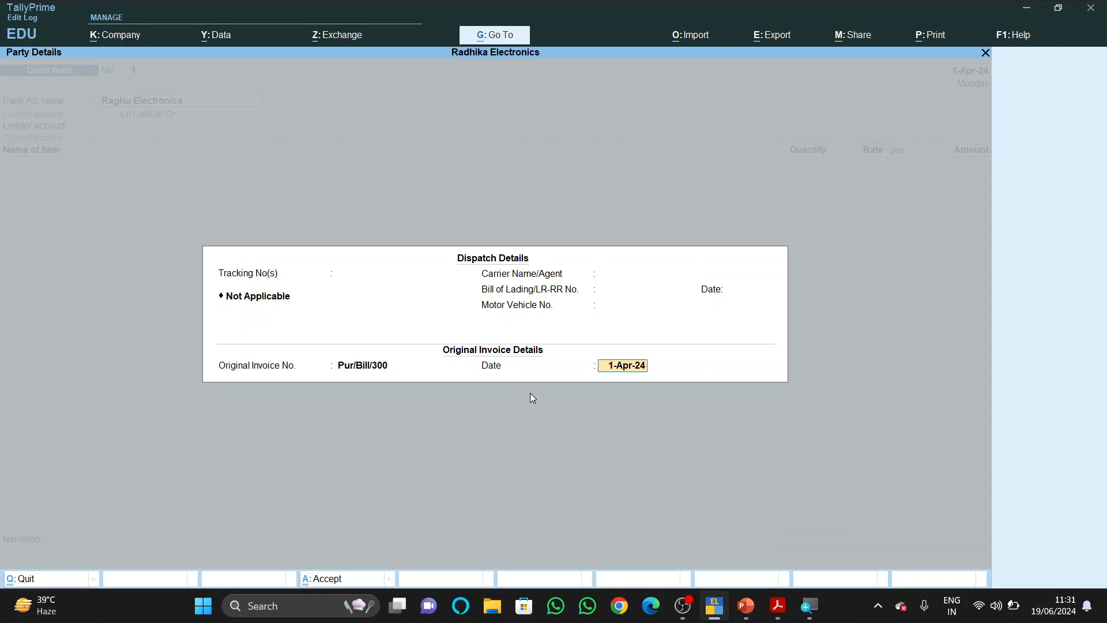
key(Return)
key(Return)
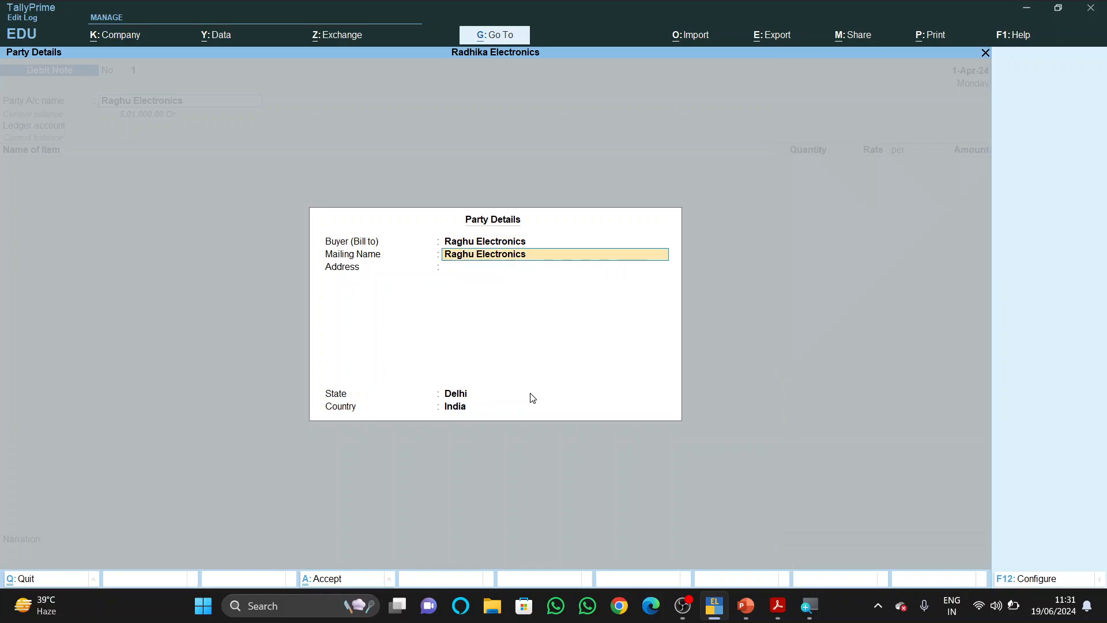
key(Return)
key(Return)
key(Return)
key(Return)
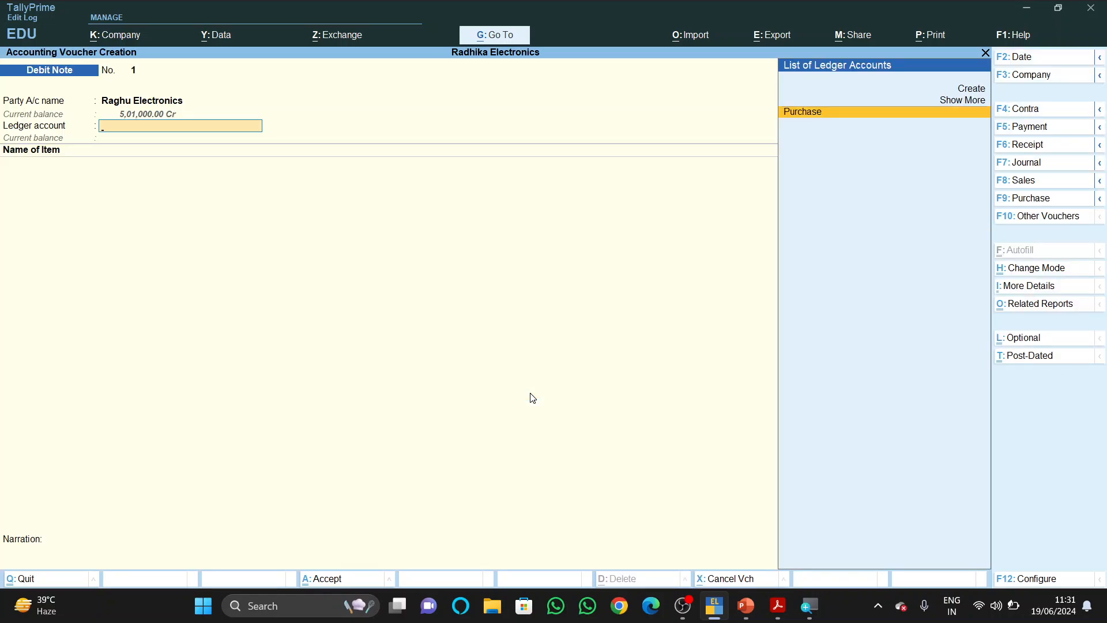
- Create a Purchase Return ledger under Purchase Accounts and use it as the debit note's ledger account
key(alt+c)
text(Pur)
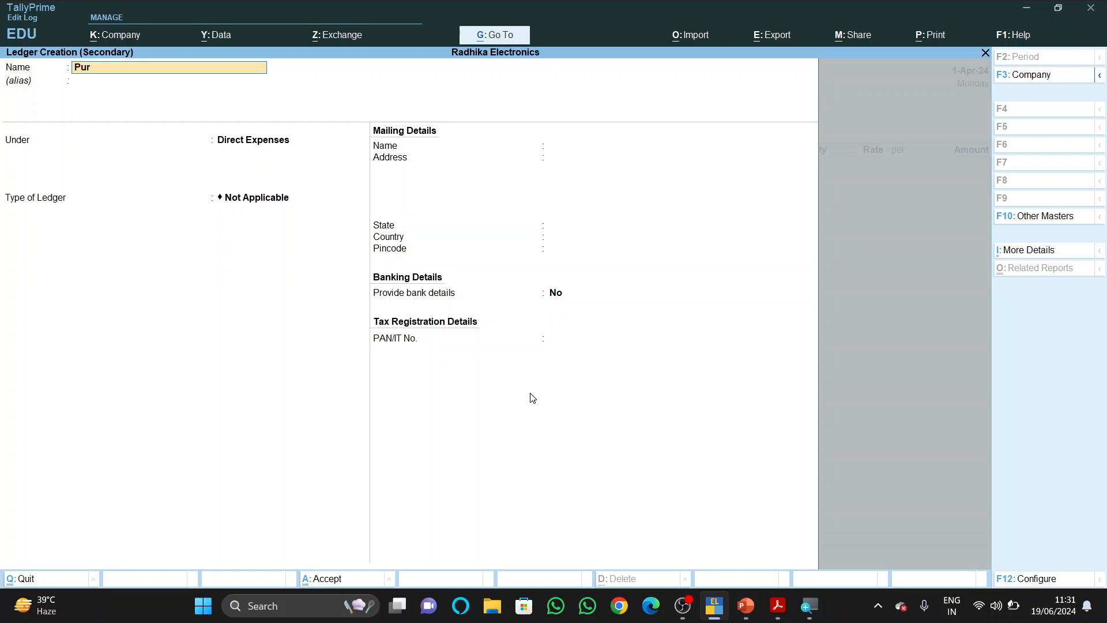
text(ca)
text(hase Ret)
text(urn)
key(Return)
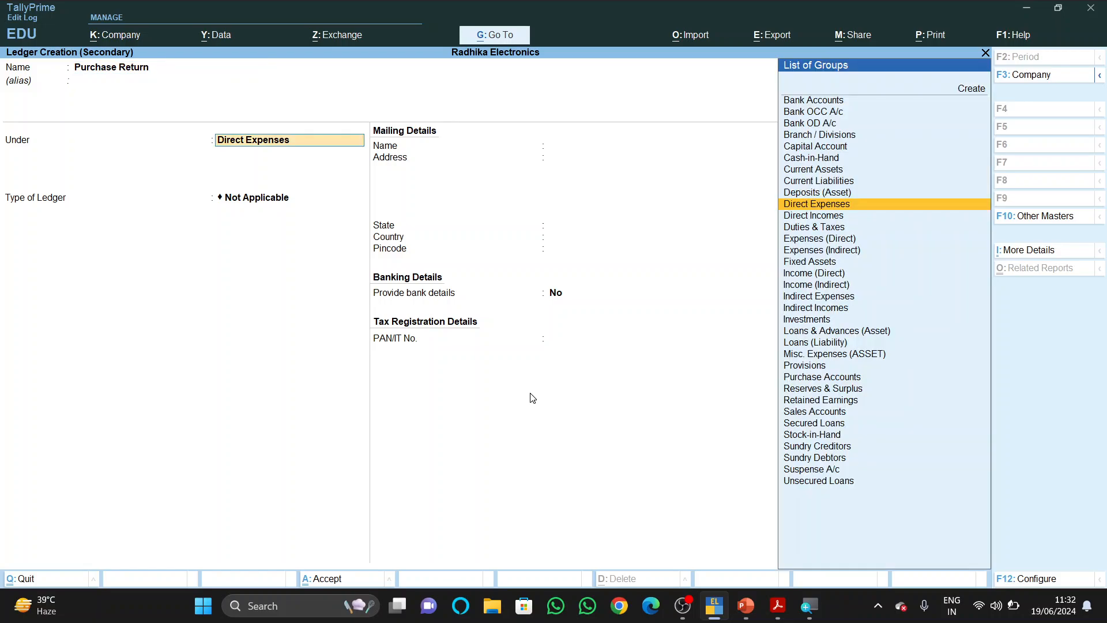
text(Pur)
key(Return)
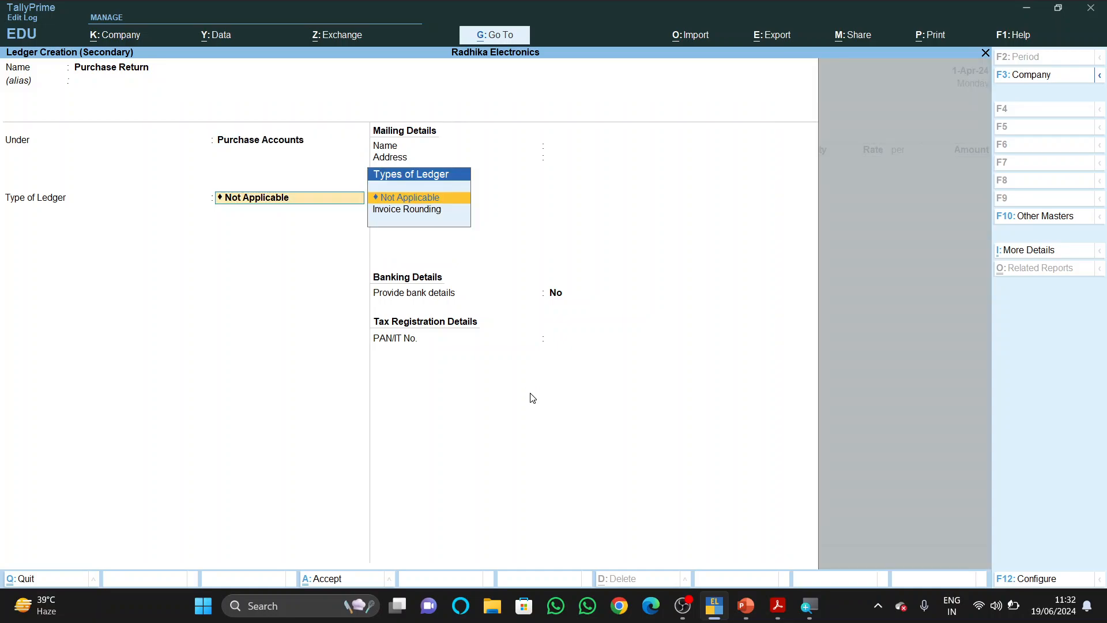
key(ctrl+a)
key(Return)
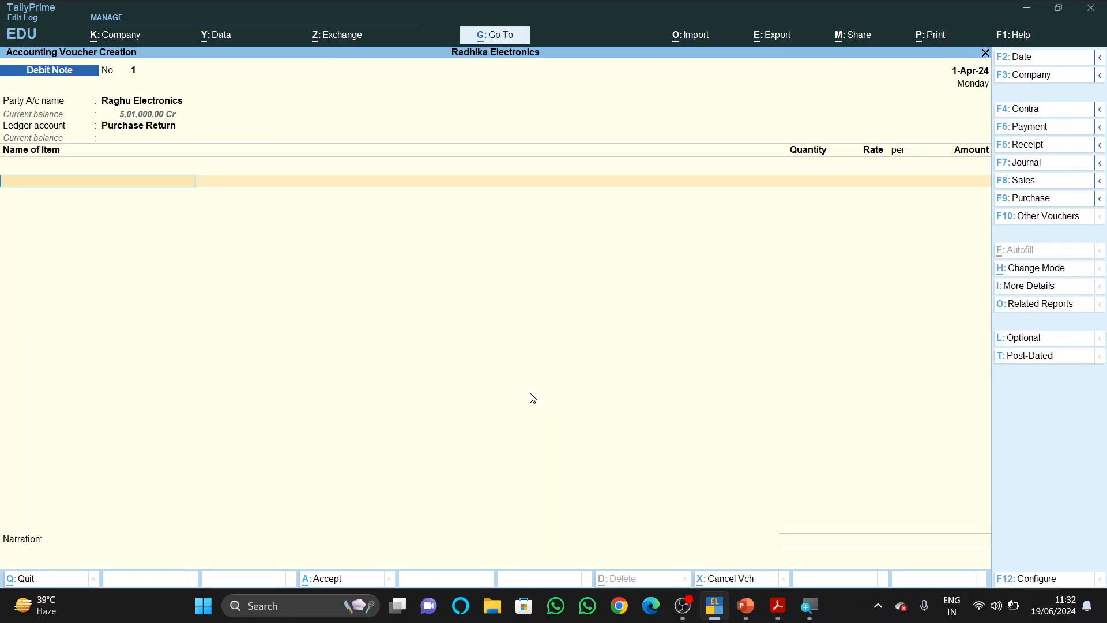
- Add 1 pcs of Televison from the Delhi godown at 20,000.00, with tracking and order numbers Not Applicable
text(Te)
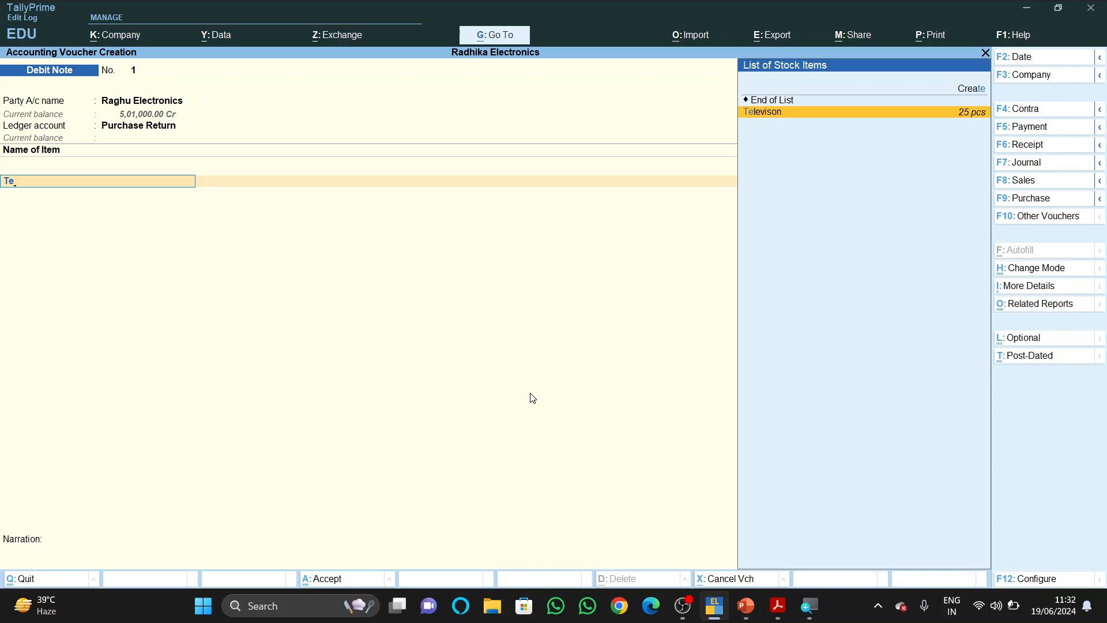
key(Return)
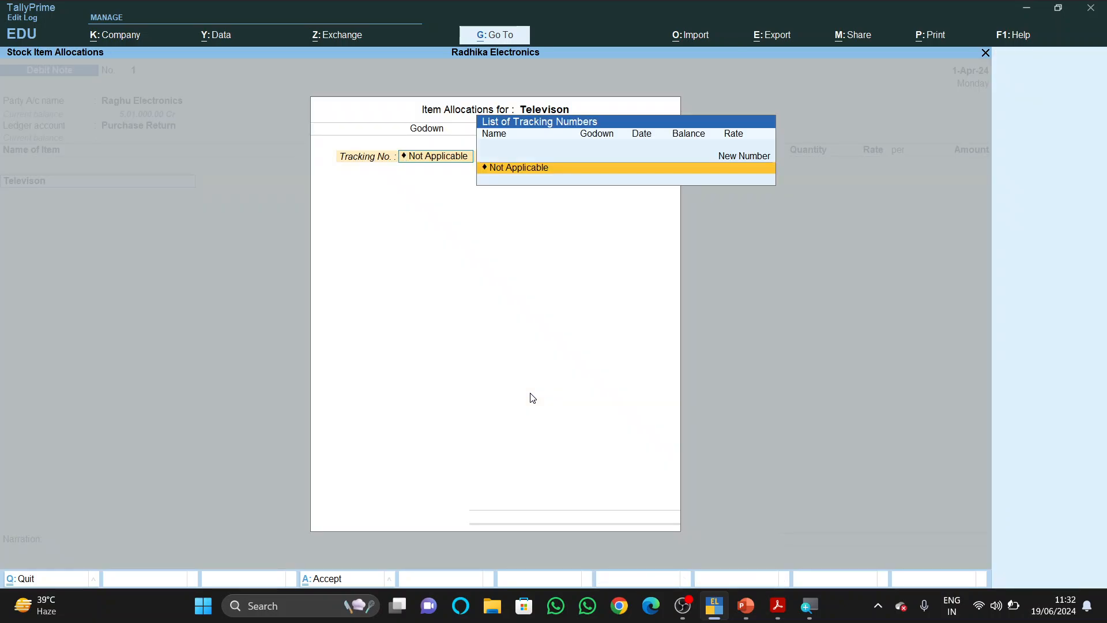
key(Return)
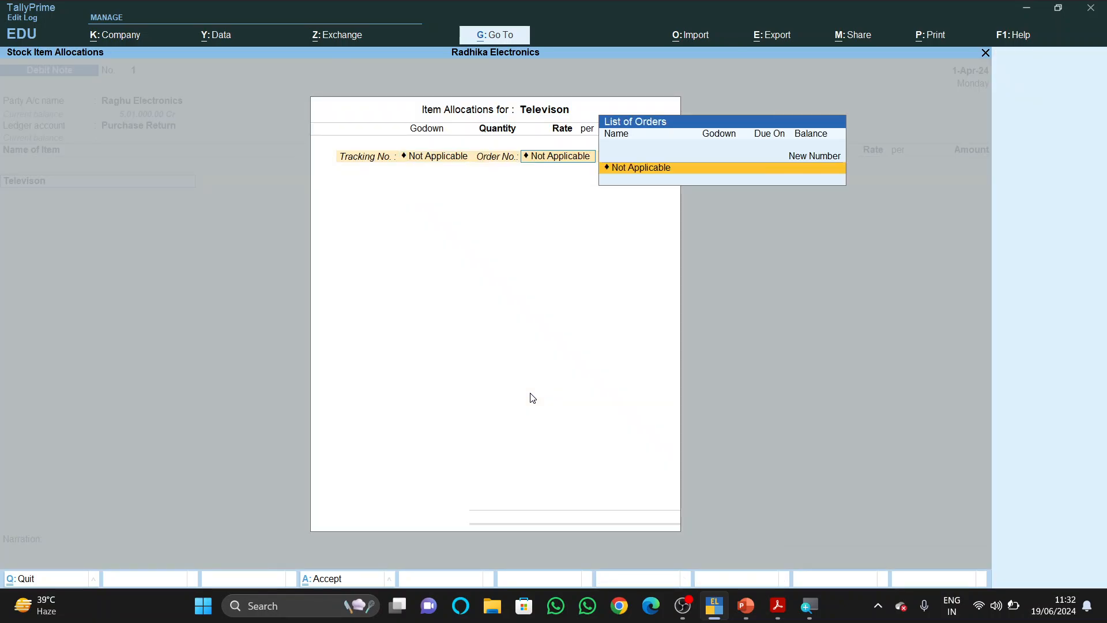
key(Return)
key(Return)
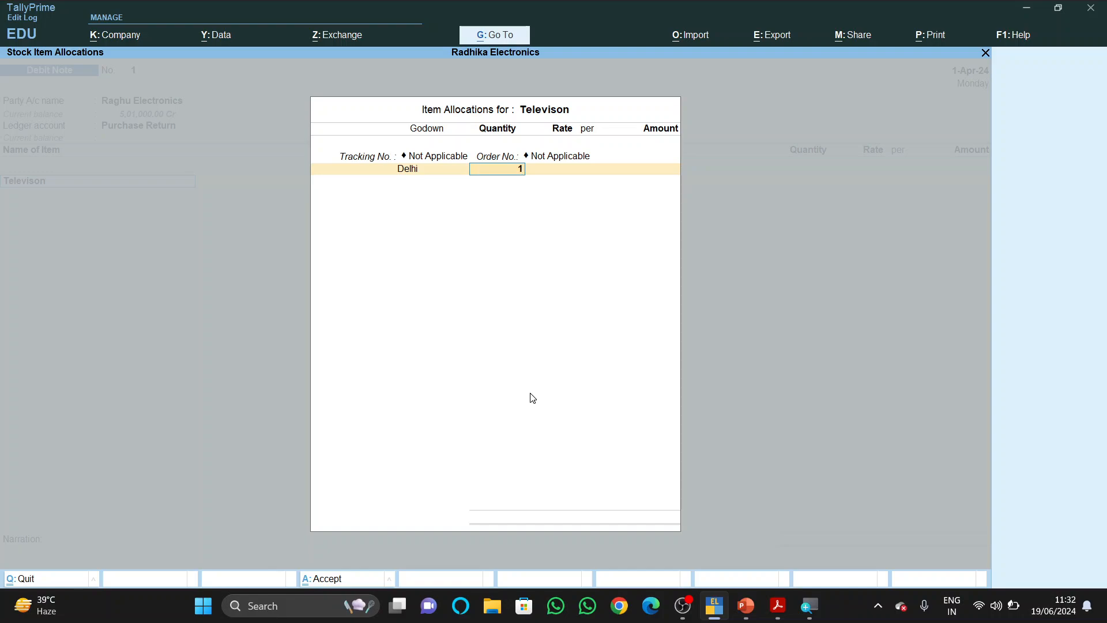
text(1)
key(Return)
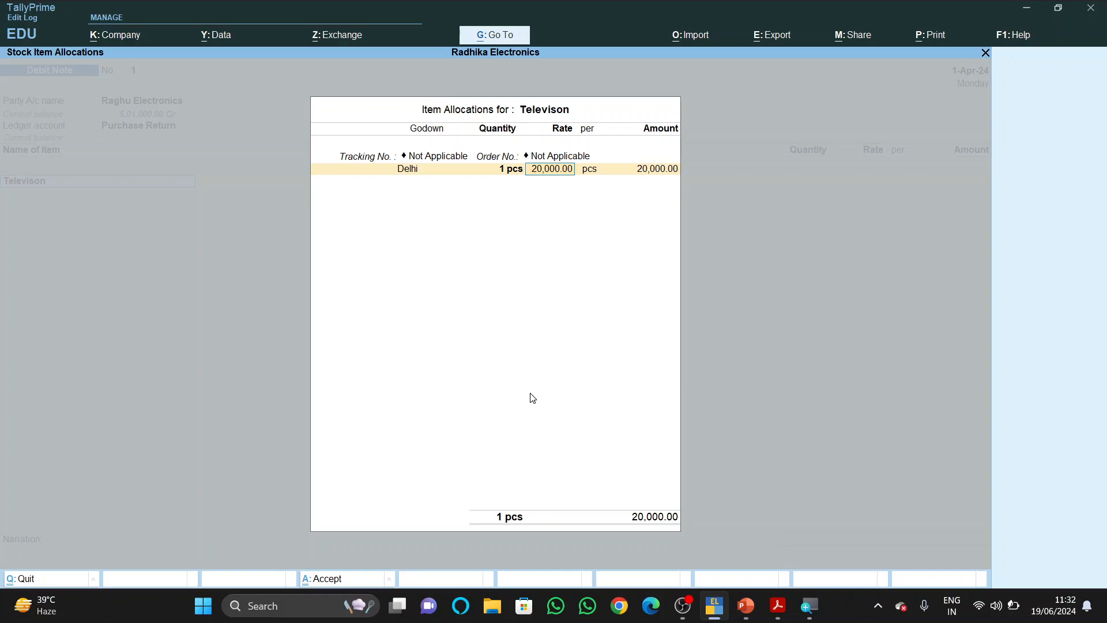
key(Return)
key(Return)
key(Return)
key(Return)
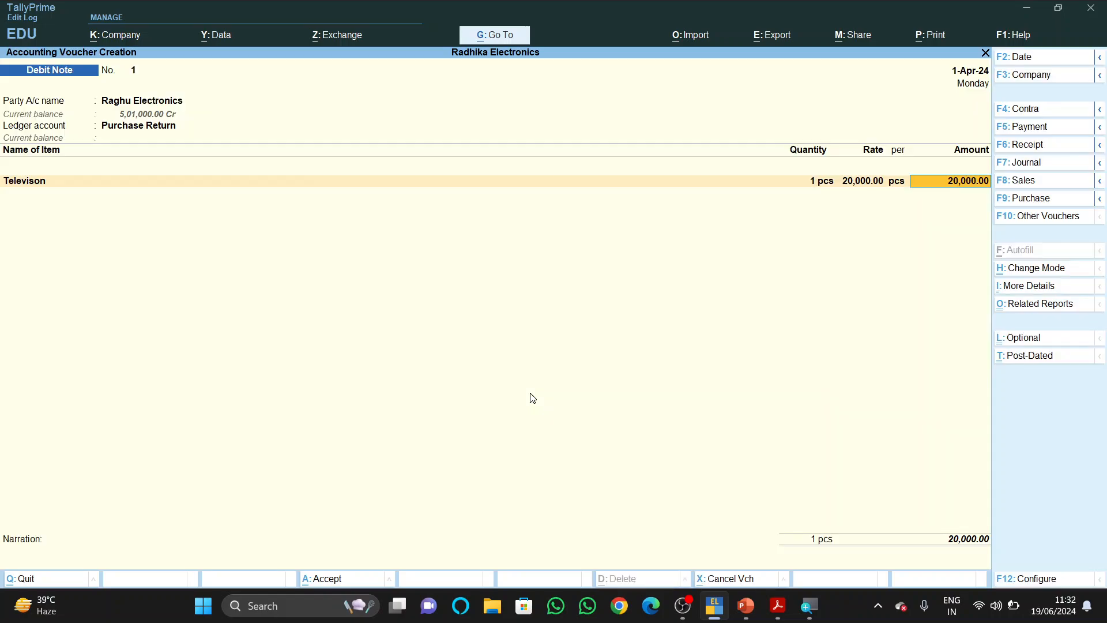
key(alt+Tab)
key(alt+Tab)
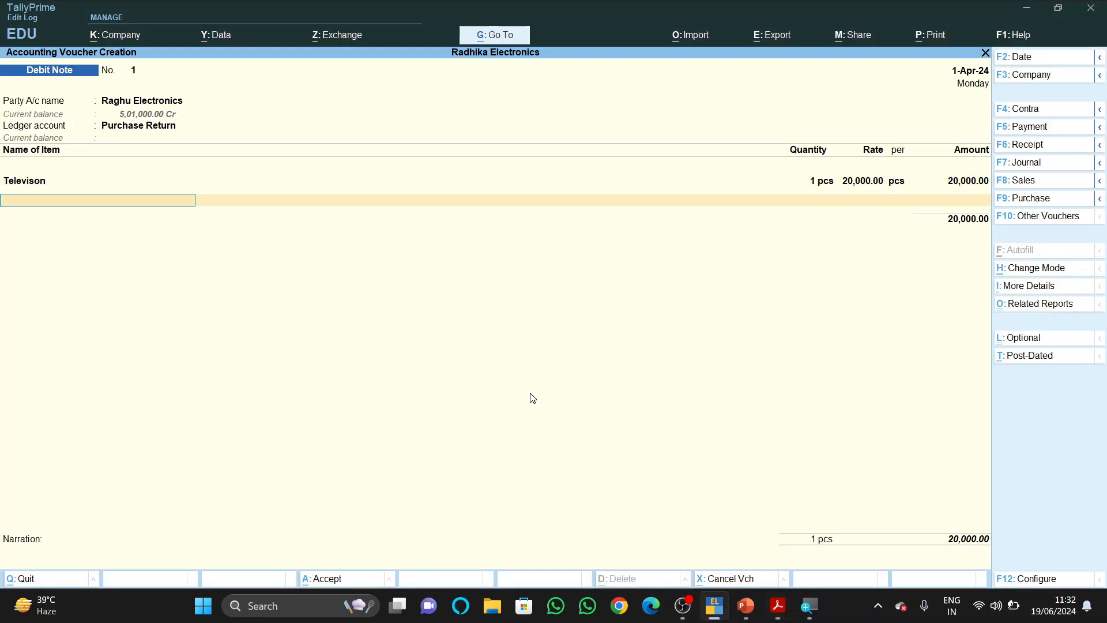
- End the item list and allocate the debit note to Pur/Bill/300 as Agst Ref
key(Return)
key(Return)
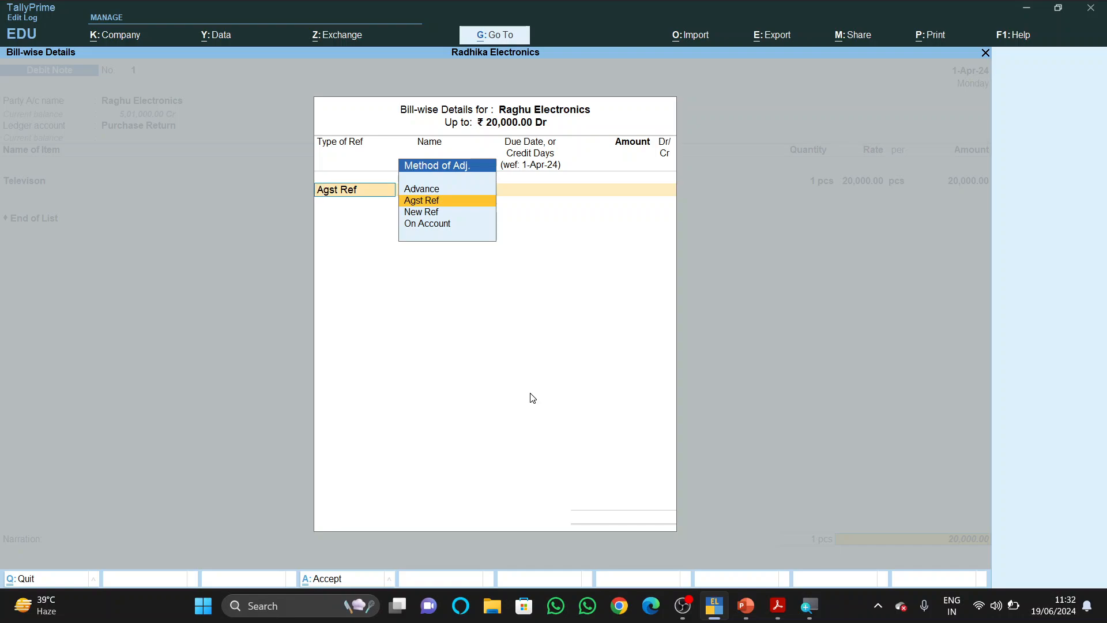
key(Down)
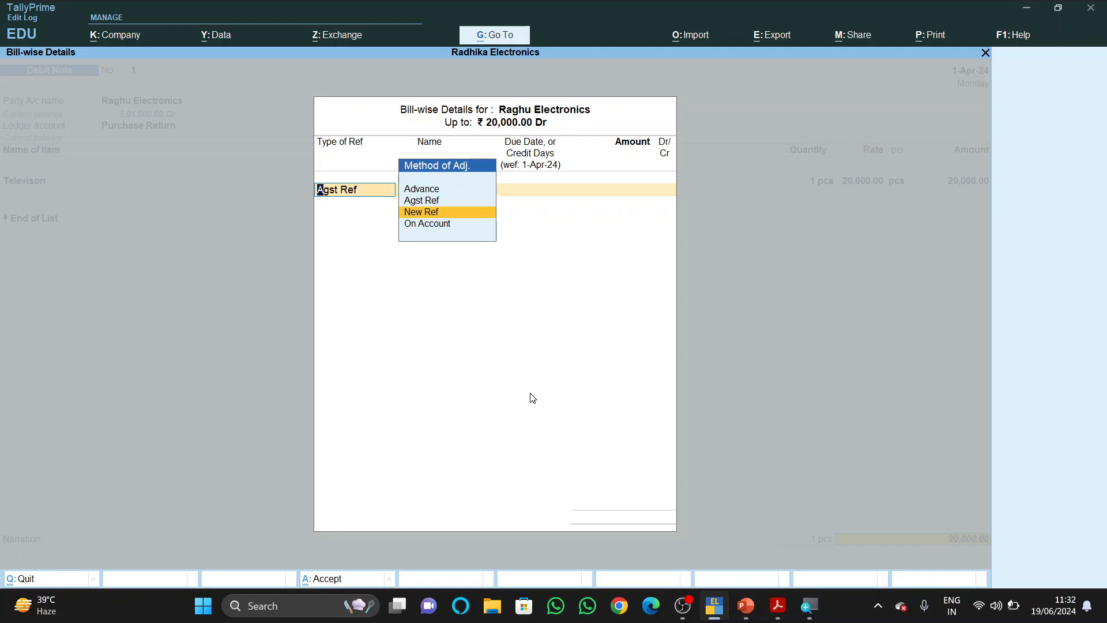
key(Up)
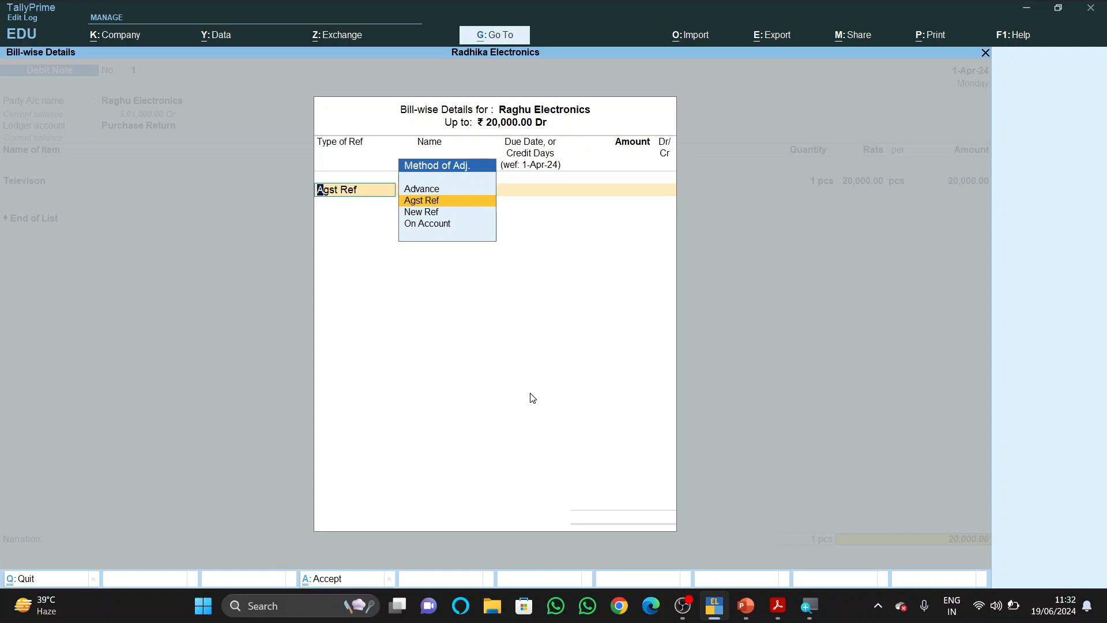
key(Down)
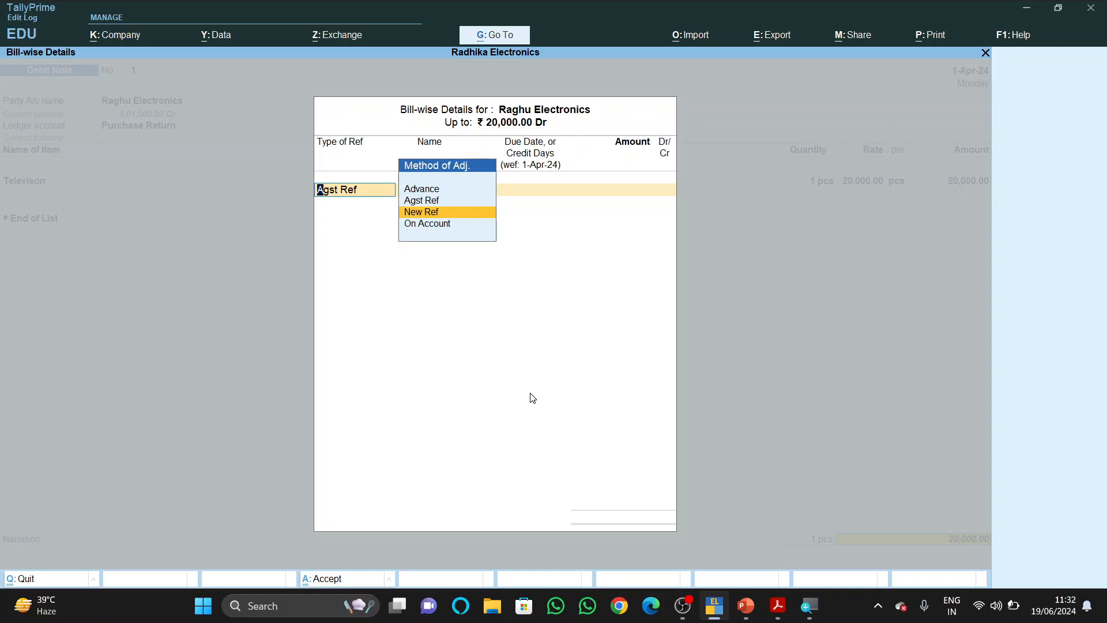
key(Up)
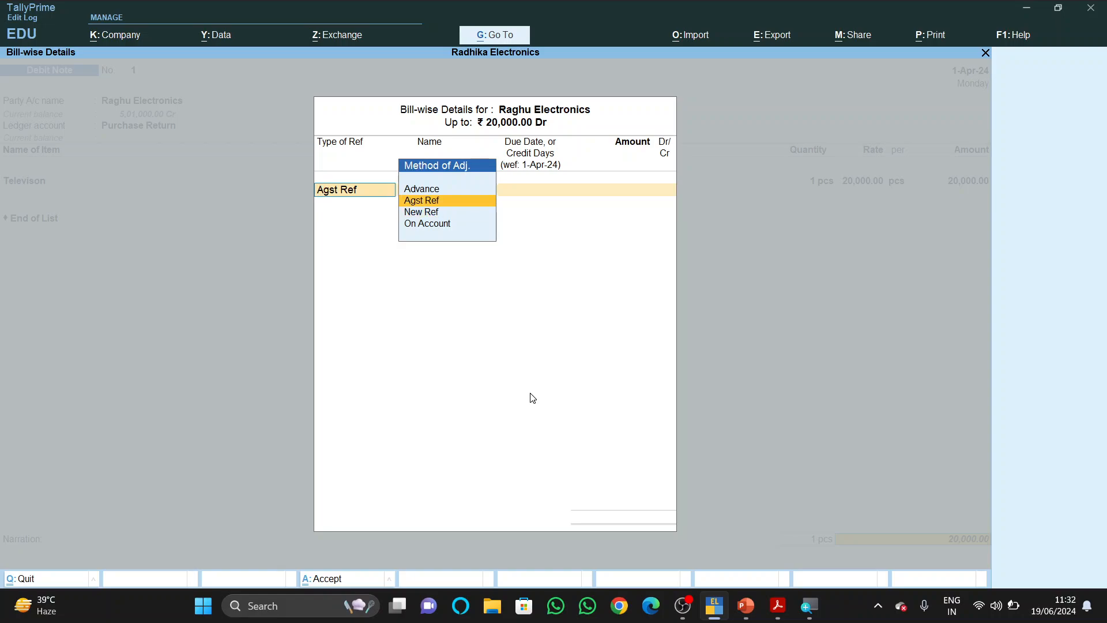
key(Return)
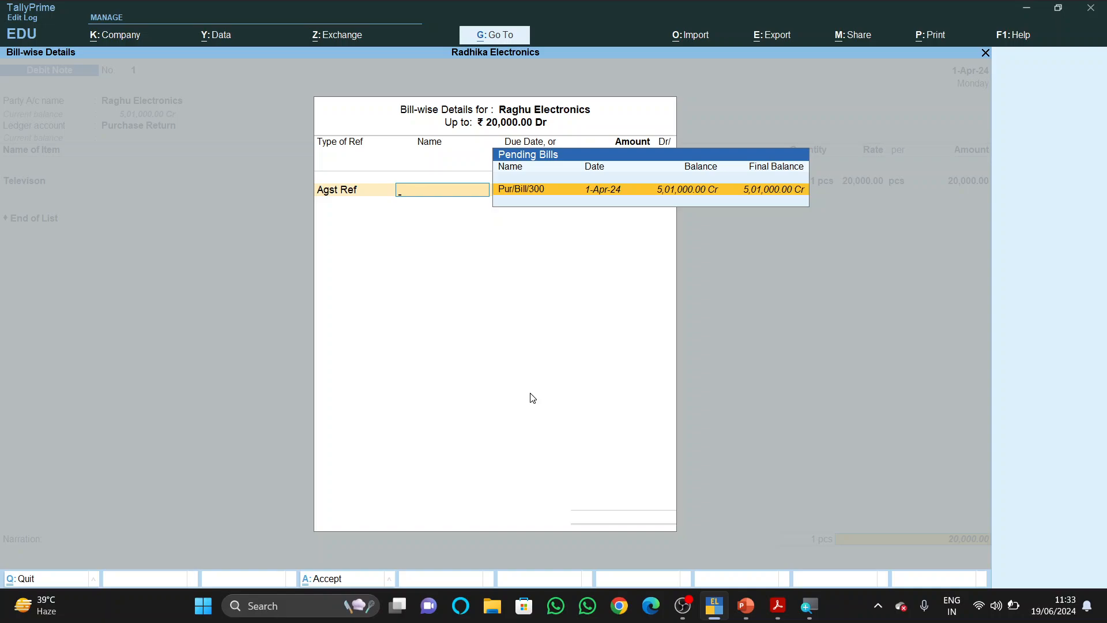
key(Return)
key(Return)
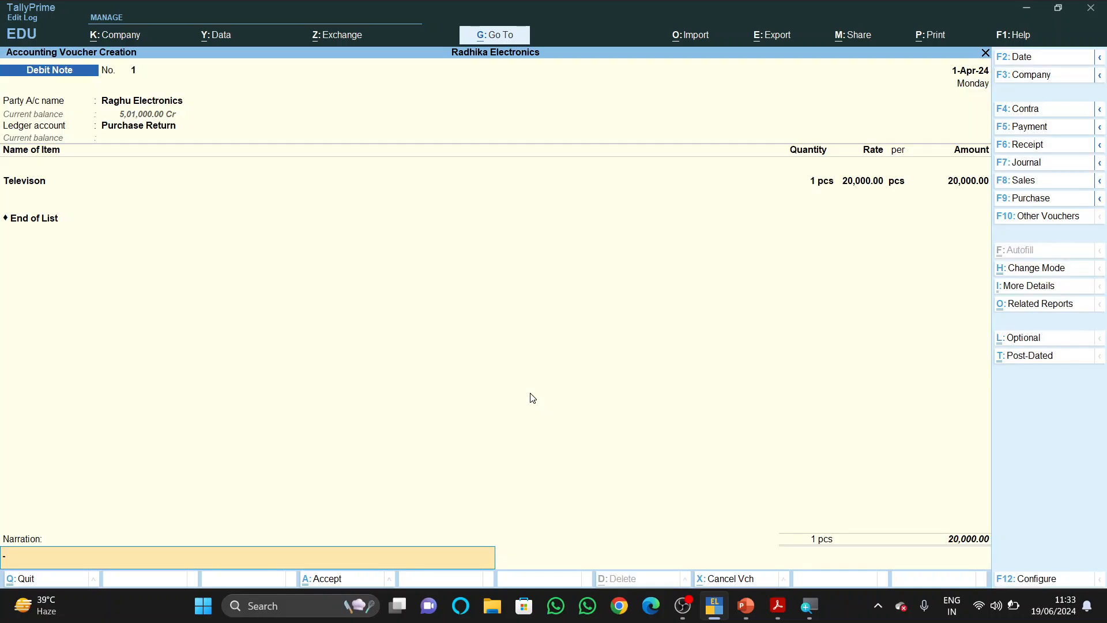
- Enter the narration "being goods returned to raghu electronics" and save the debit note
text(being goods re)
key(BackSpace)
text(eturned)
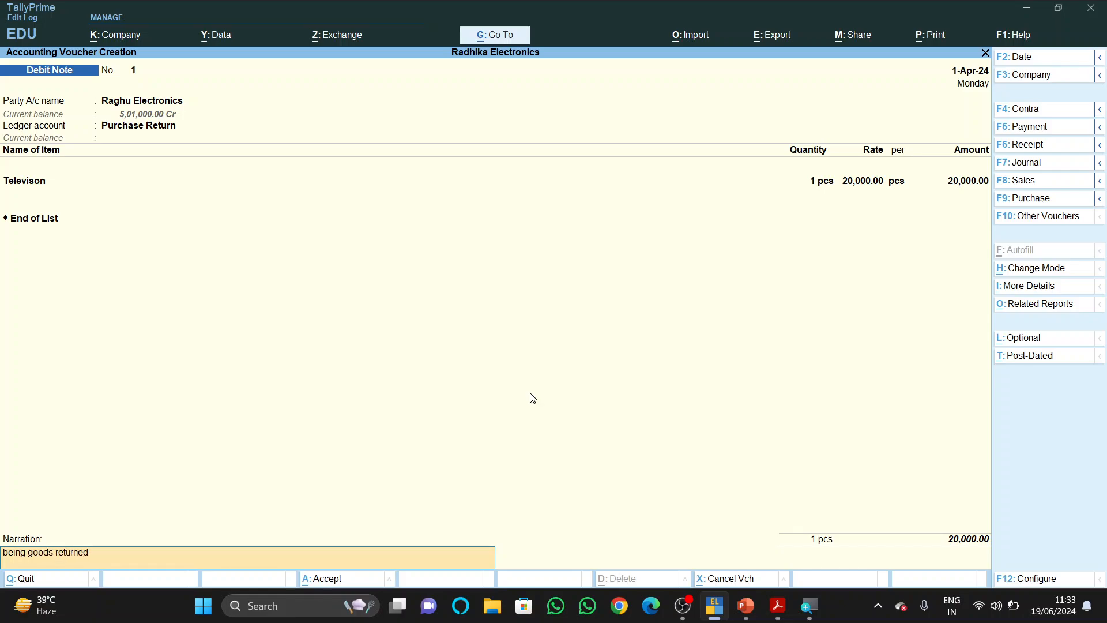
text( to raghu electronics)
key(Return)
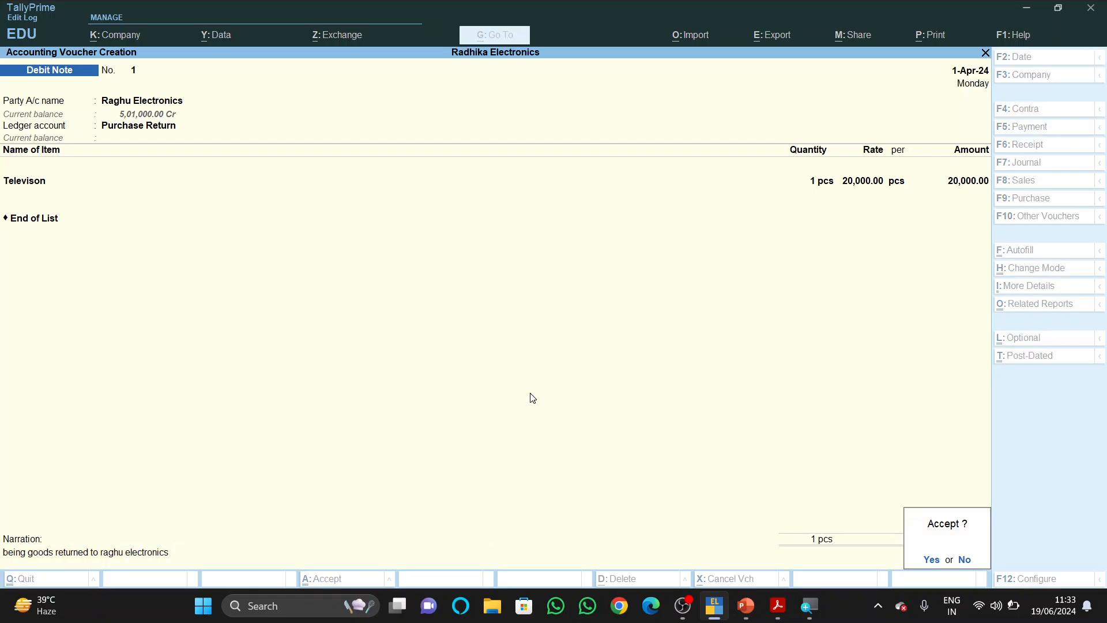
key(Return)
- Read question Q8 in the exercise PDF and change the TallyPrime voucher type to Payment
key(alt+Tab)
scroll(528, 390, down, 10)
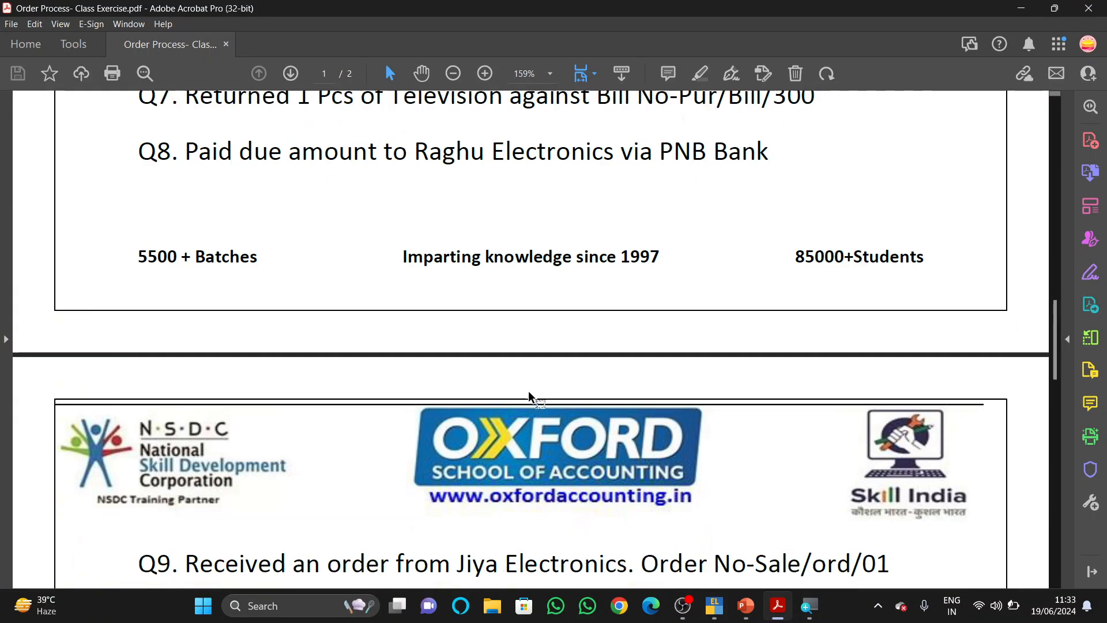
scroll(528, 393, up, 10)
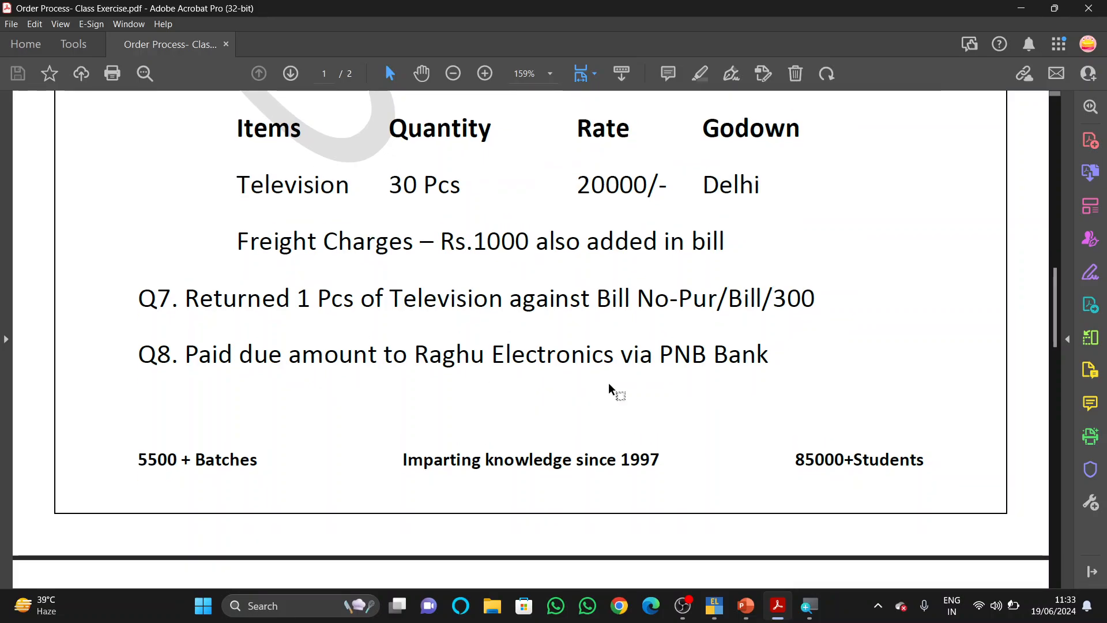
key(alt+Tab)
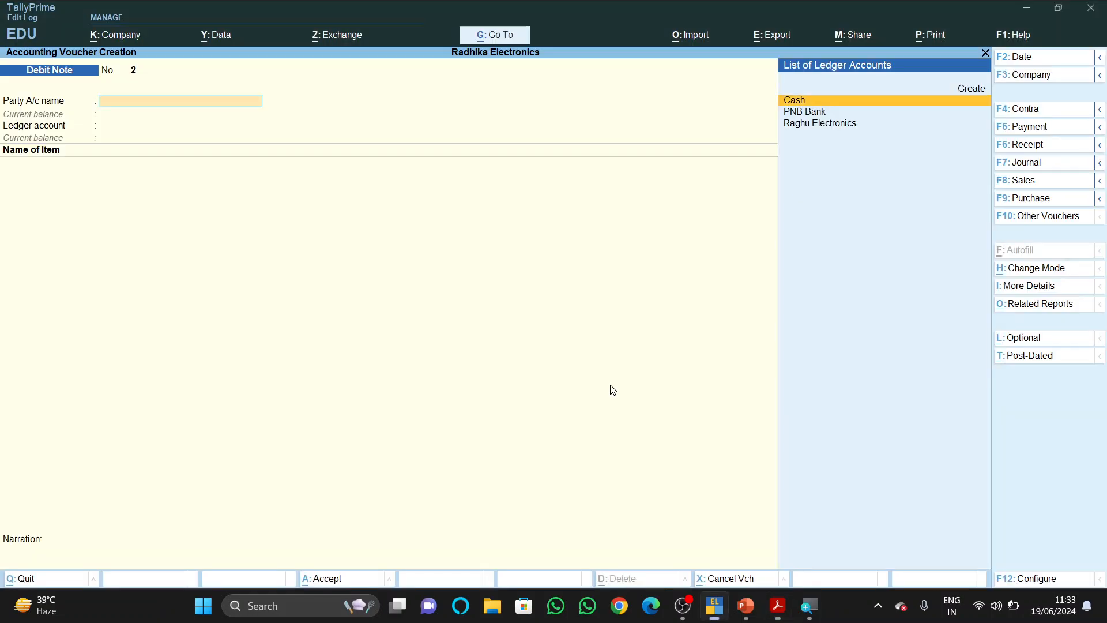
key(F5)
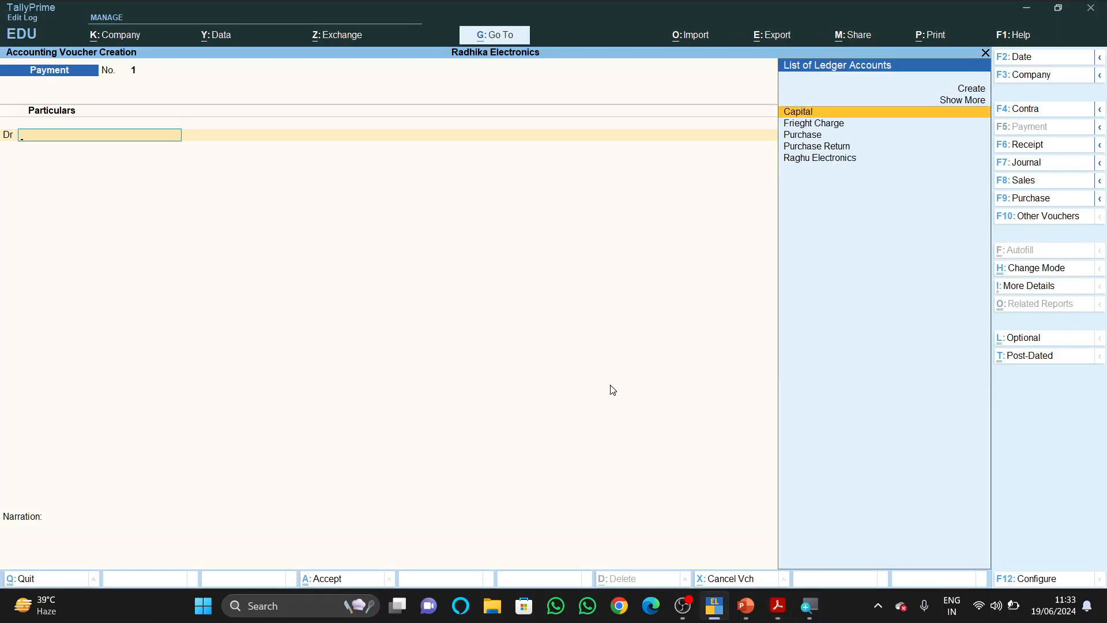
- Debit Raghu Electronics with 4,81,000 in the payment voucher
key(Down)
key(Down)
key(Down)
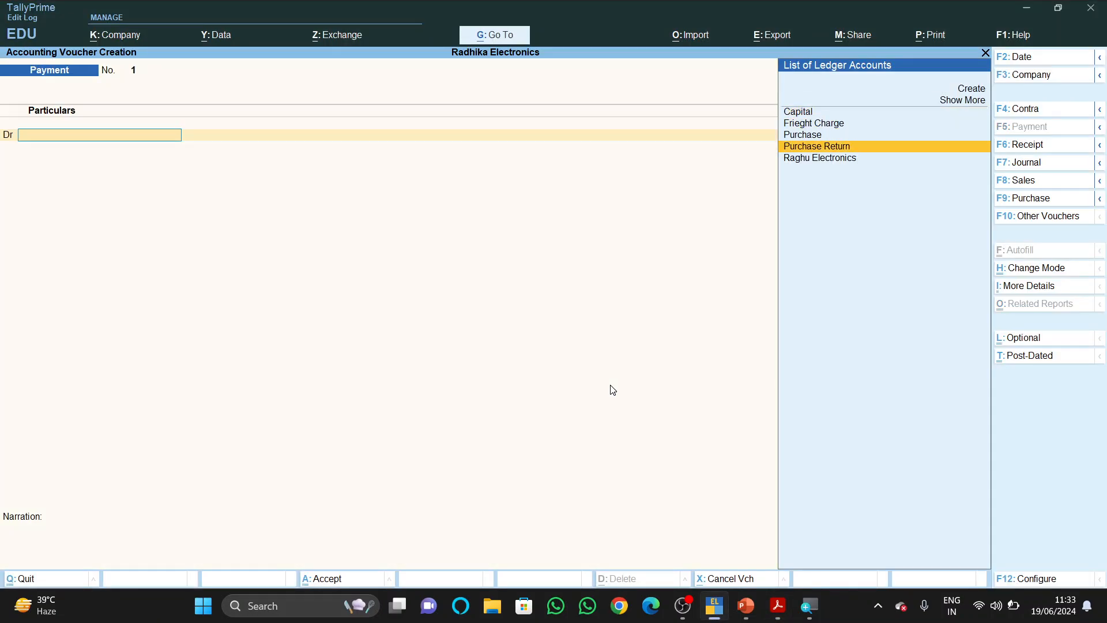
key(Up)
key(Up)
key(Down)
key(Down)
key(Down)
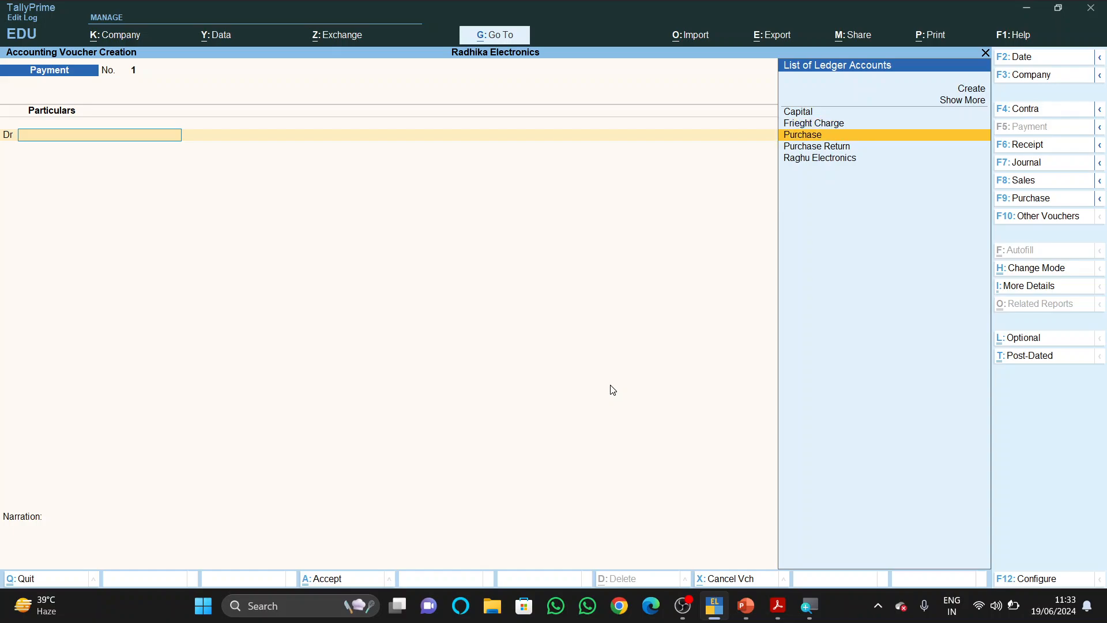
key(Return)
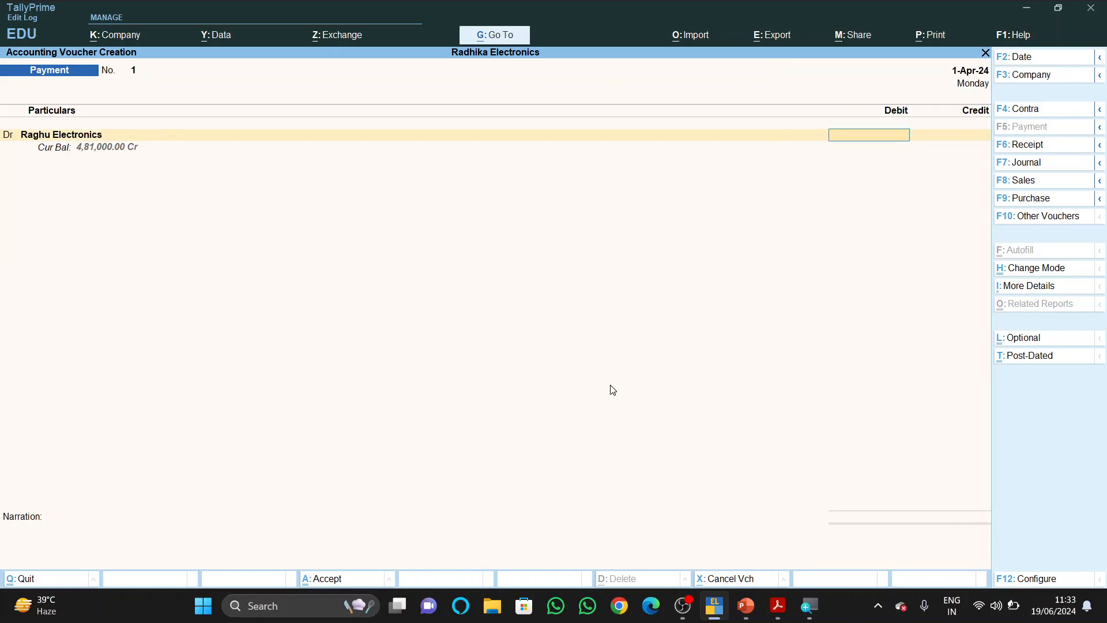
text(481000)
key(Return)
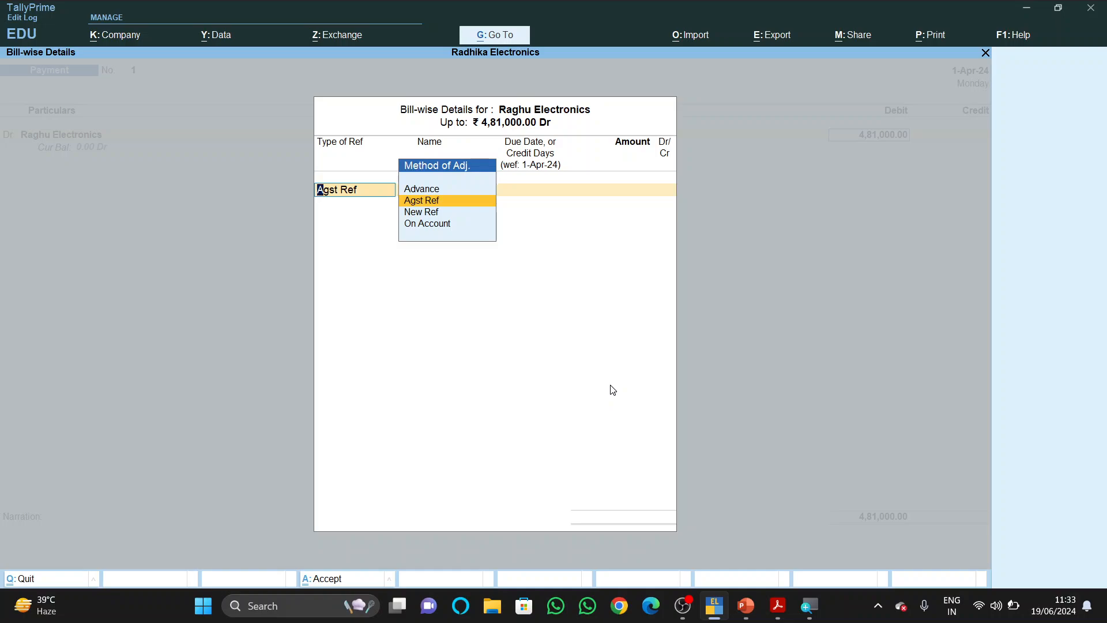
- Allocate the full payment to Pur/Bill/300 as Agst Ref in the bill-wise details
key(Return)
key(Return)
key(Return)
key(Return)
key(Return)
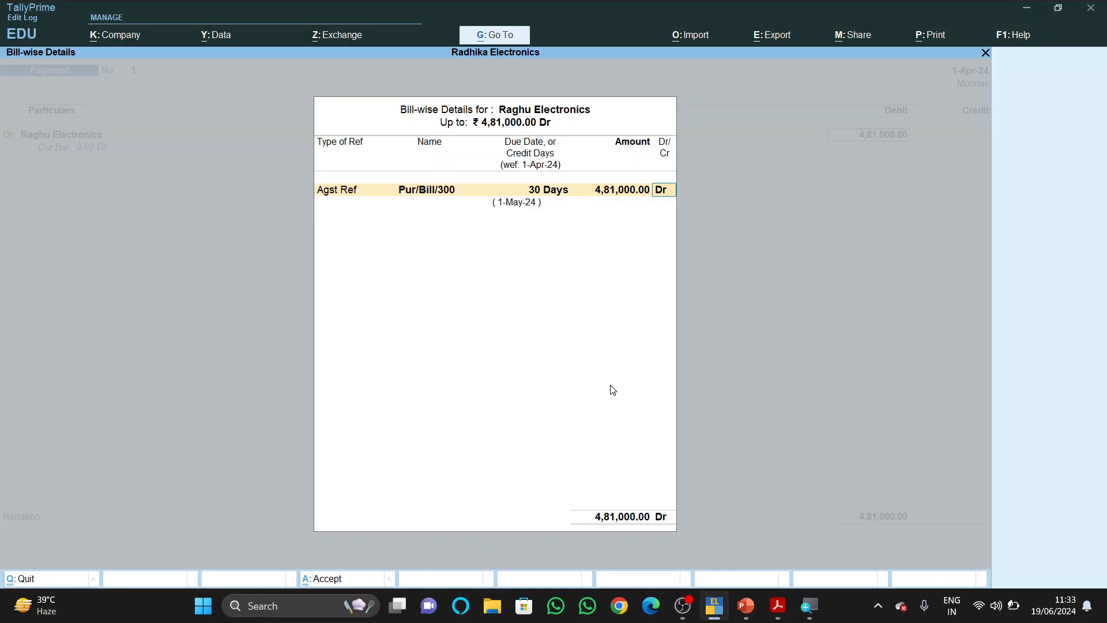
- Credit PNB Bank with the full amount by Cheque, with the cheque range Not Applicable, and enter the instrument number
text(P)
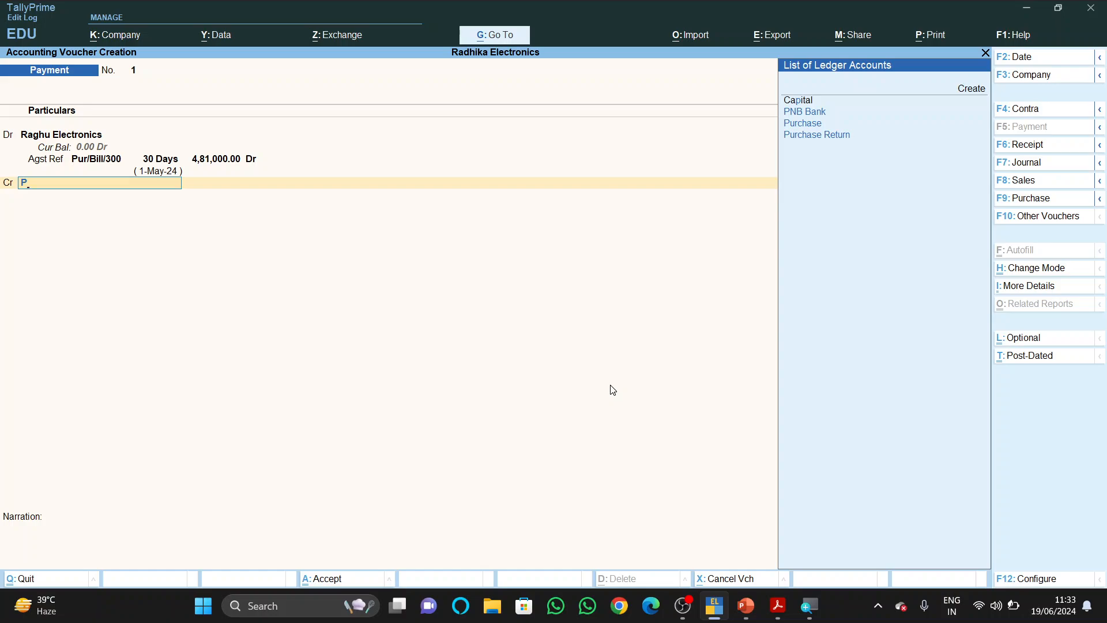
key(Down)
key(Return)
key(Return)
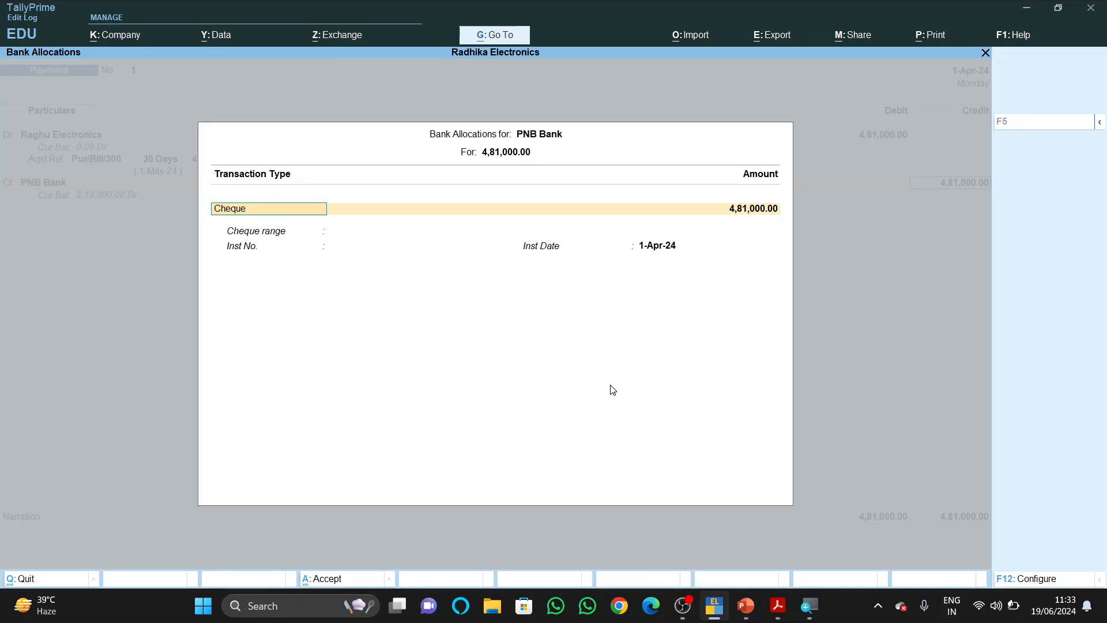
key(Return)
text(201301)
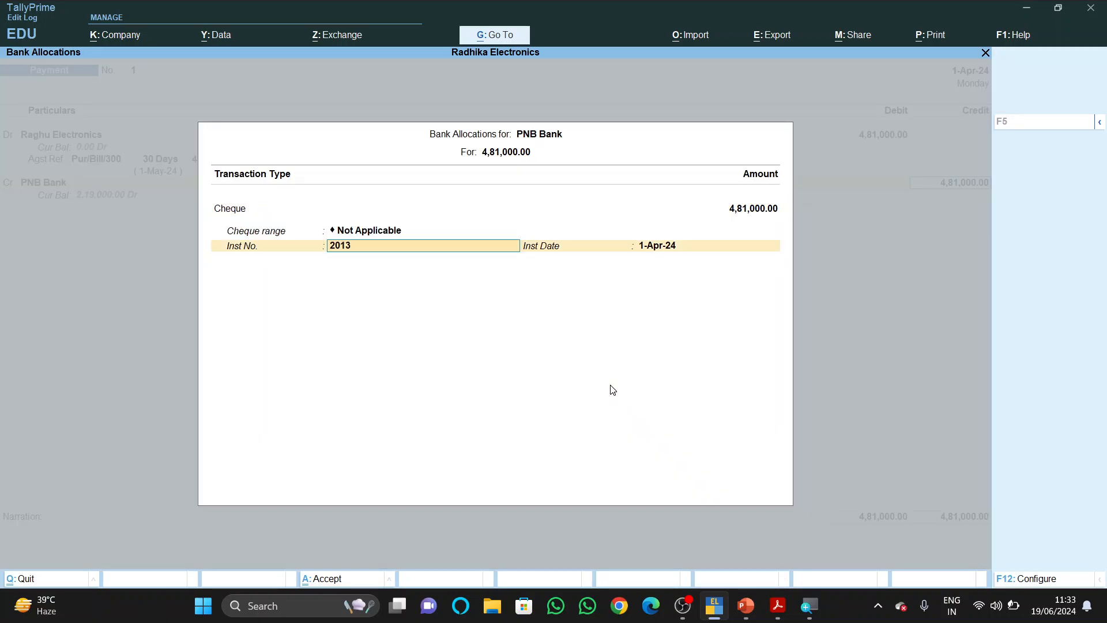
key(Return)
key(Return)
key(Return)
- Enter the narration "being payment made to raghu electronics" and save the payment voucher
text(b)
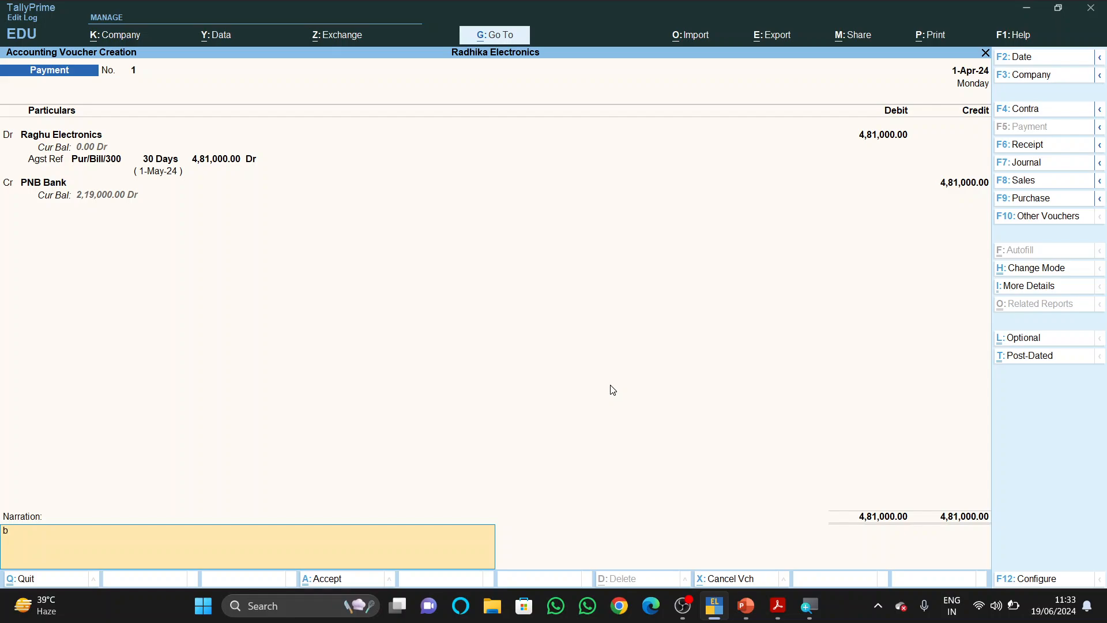
text(eing payment made to raghu)
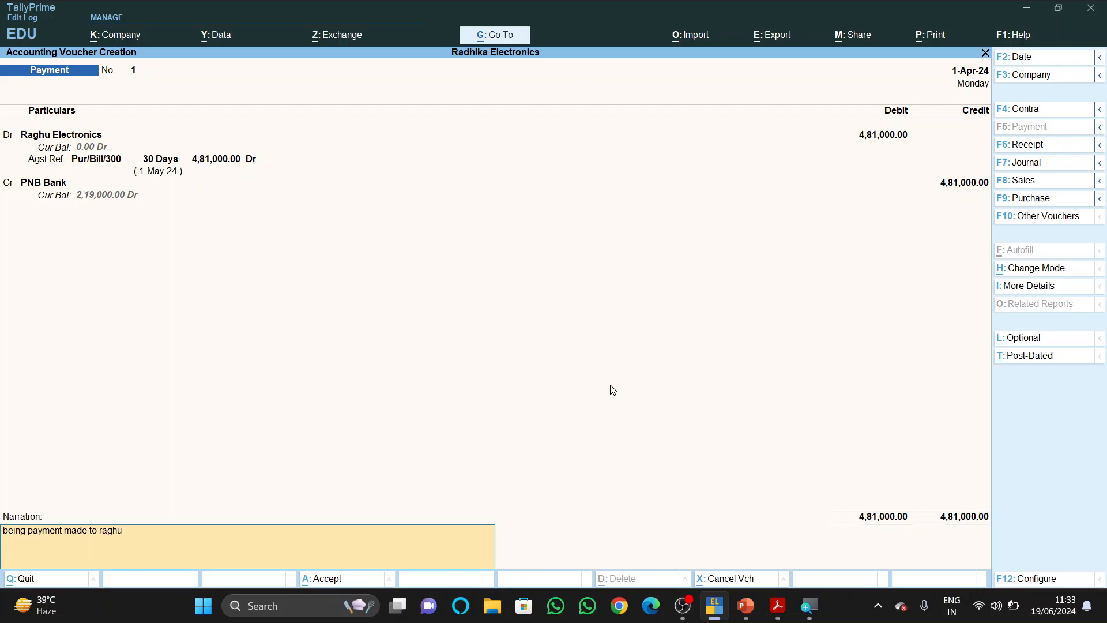
text( electronics)
key(Return)
key(Return)
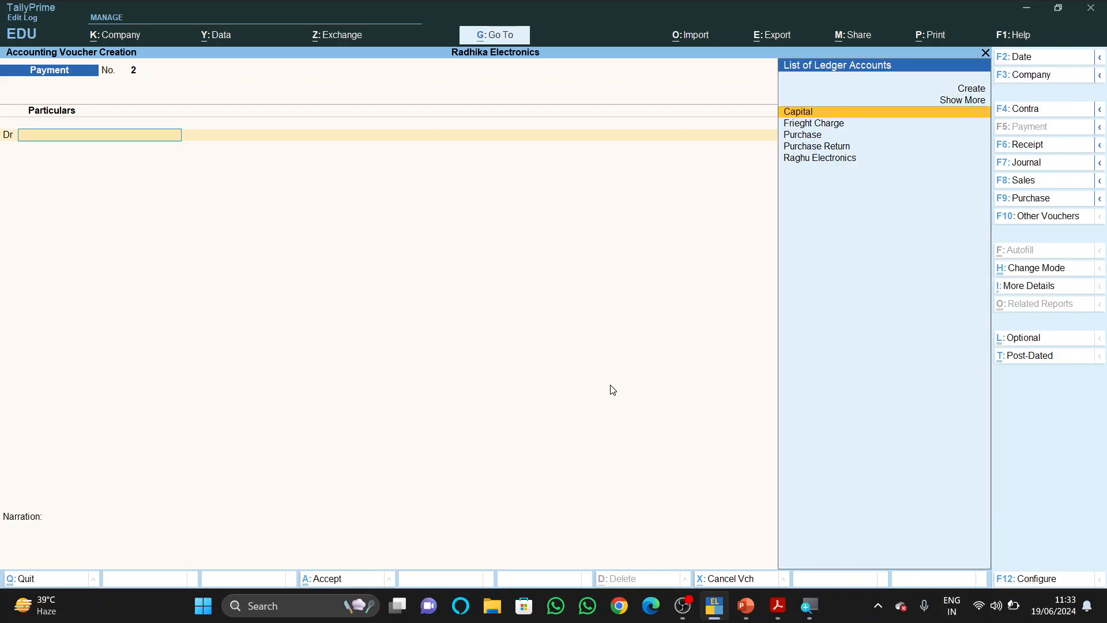
- Leave the payment voucher and open the company's Profit & Loss A/c in detailed view
key(Escape)
key(Down)
key(Down)
key(Down)
key(Down)
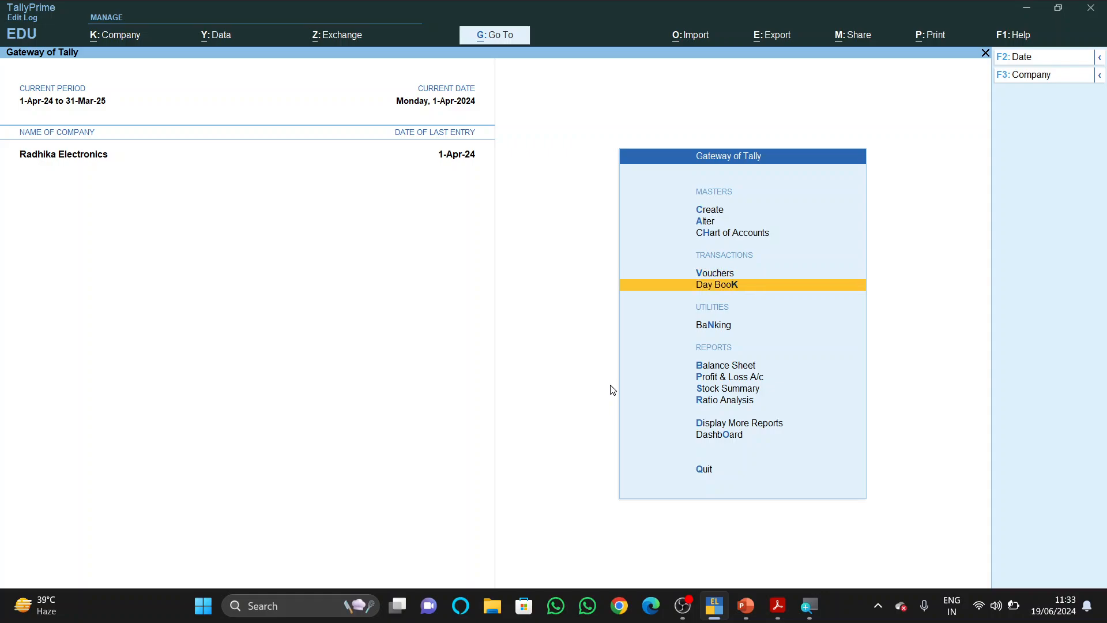
key(Return)
key(alt+F5)
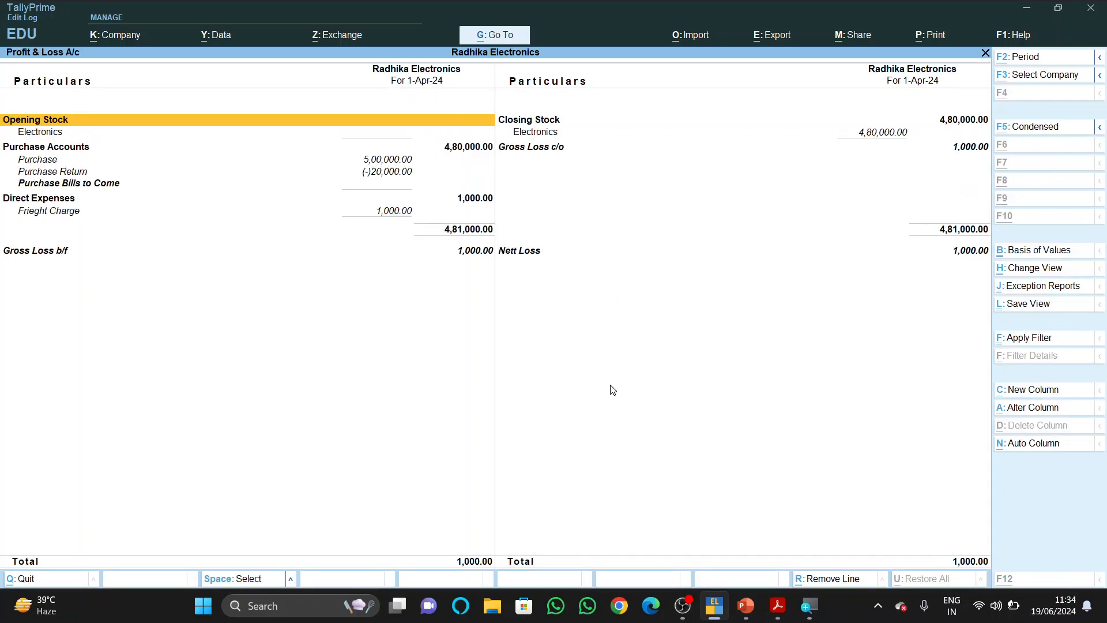
- Examine the Purchase and Purchase Return lines, then open the stock summary behind the Electronics closing stock
key(Down)
key(Down)
key(Down)
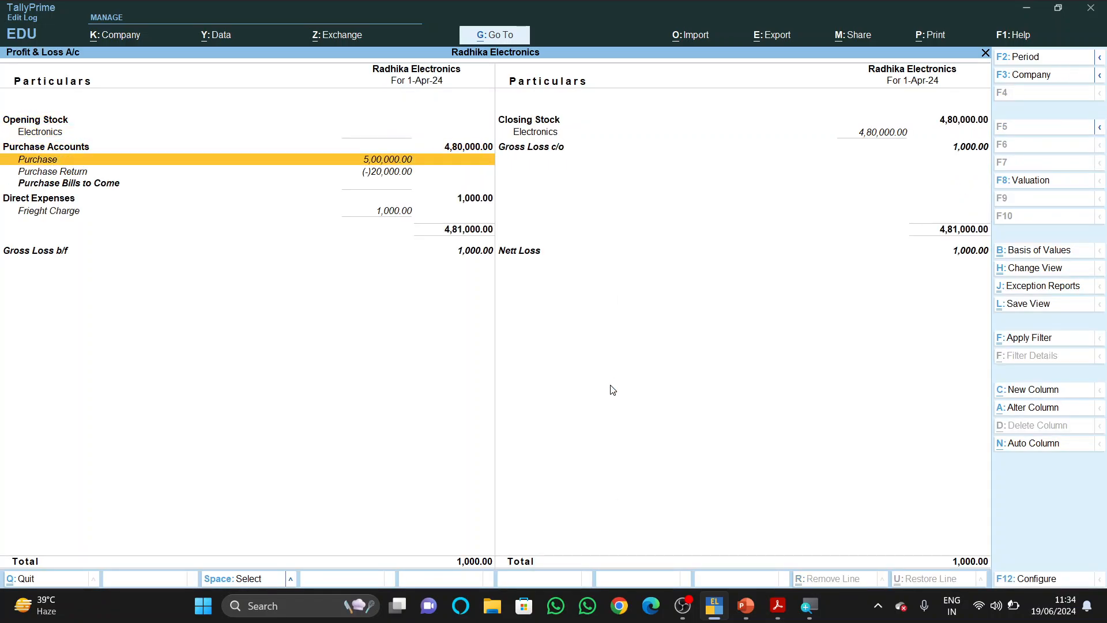
key(Down)
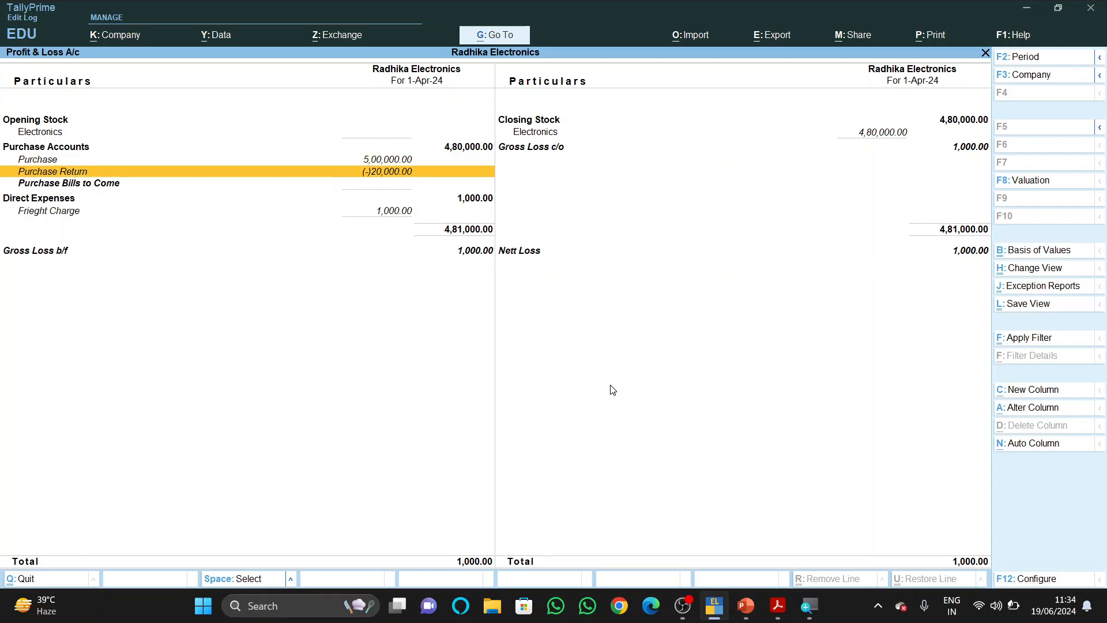
key(Right)
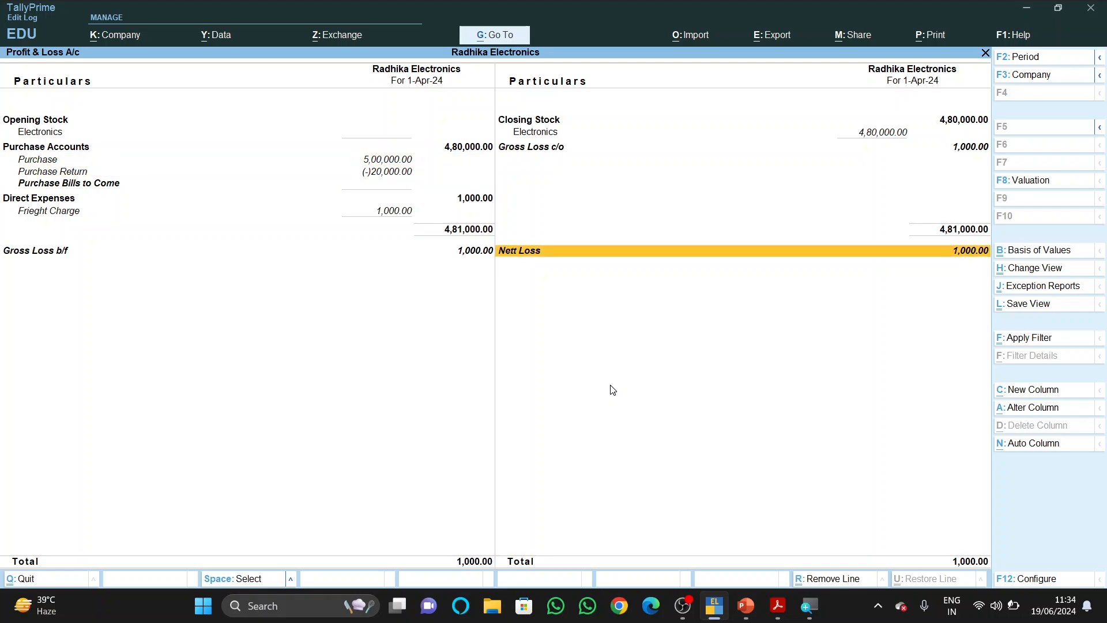
key(Up)
key(Up)
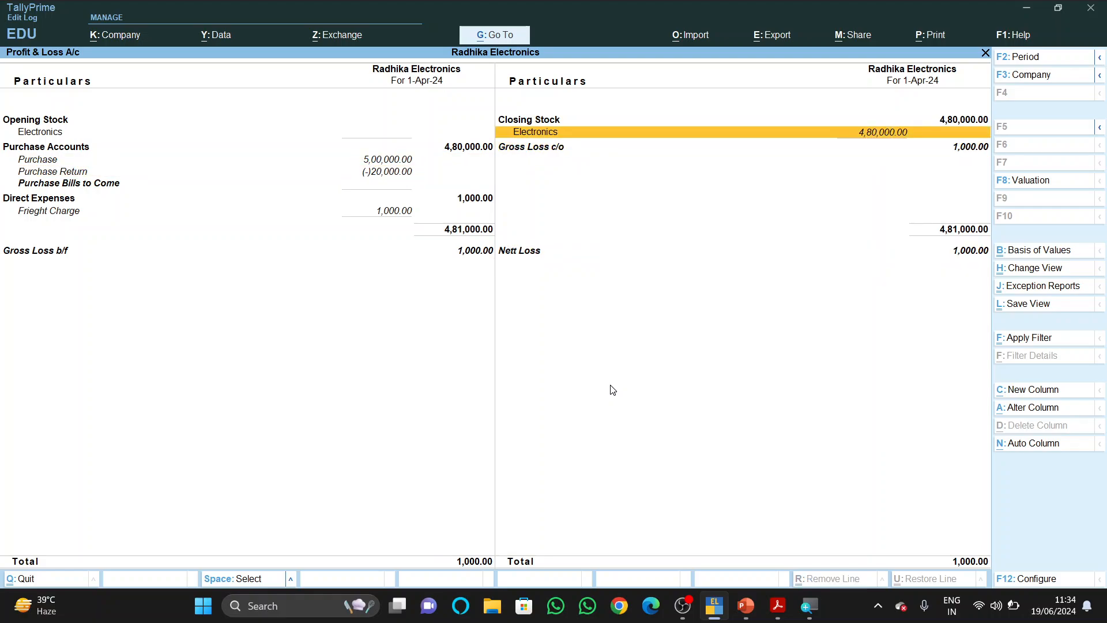
key(Return)
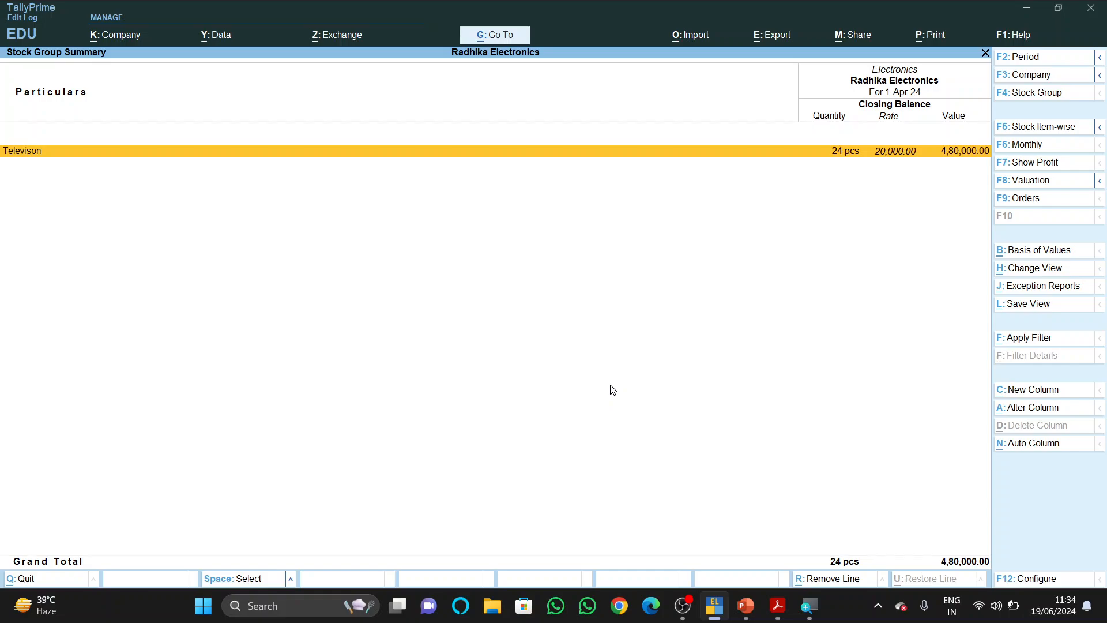
- Return to the Profit & Loss A/c and examine the Nett Loss, Gross Loss b/f and Frieght Charge lines
key(Escape)
key(Down)
key(Down)
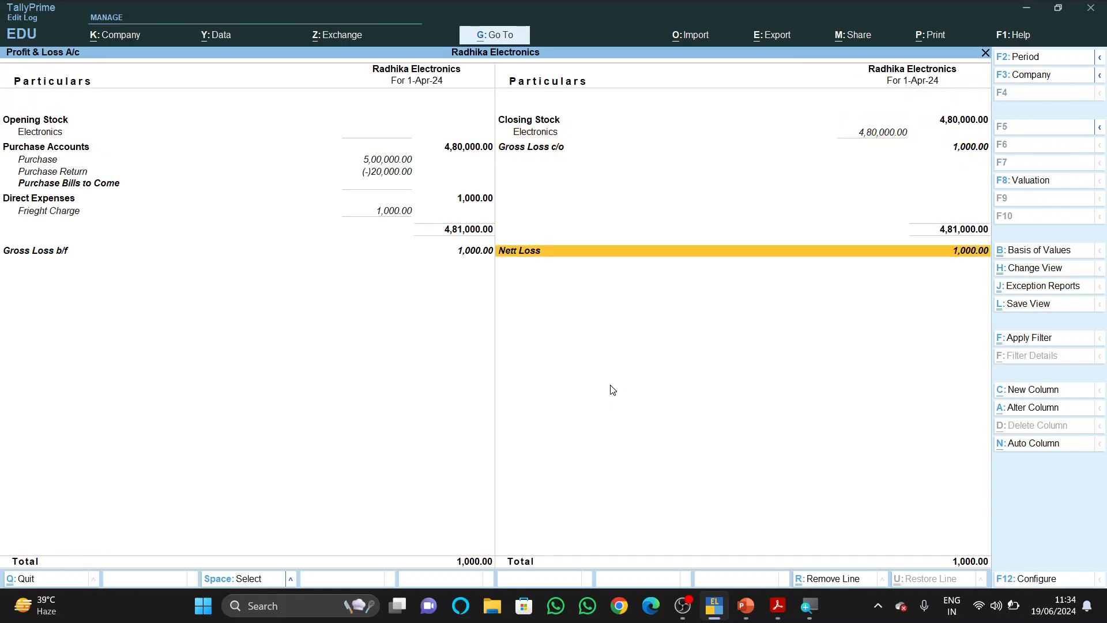
key(Left)
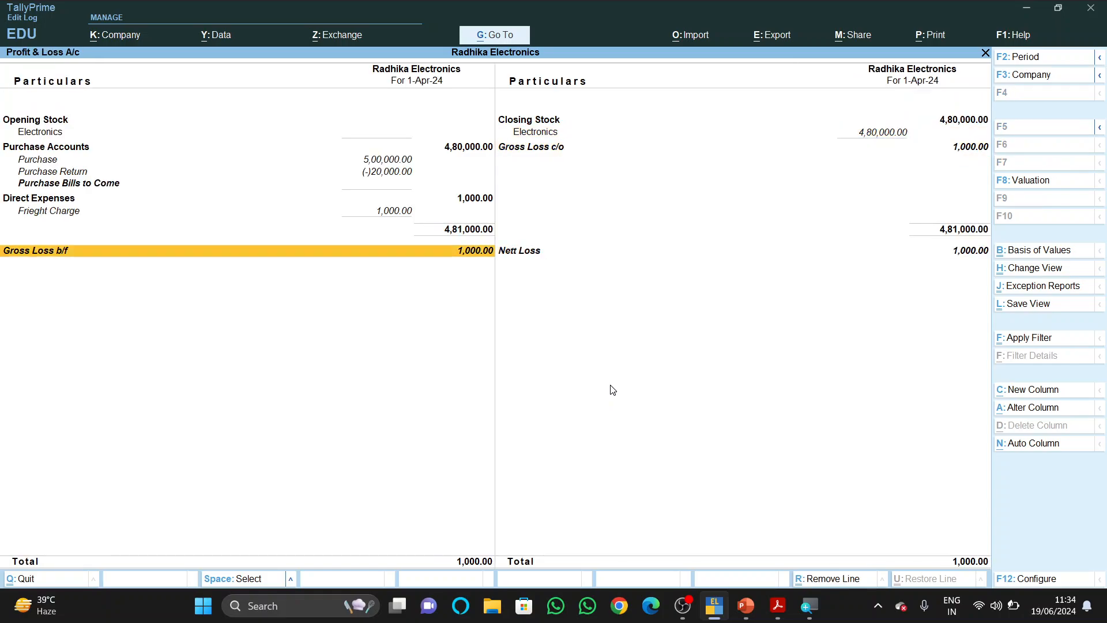
key(Up)
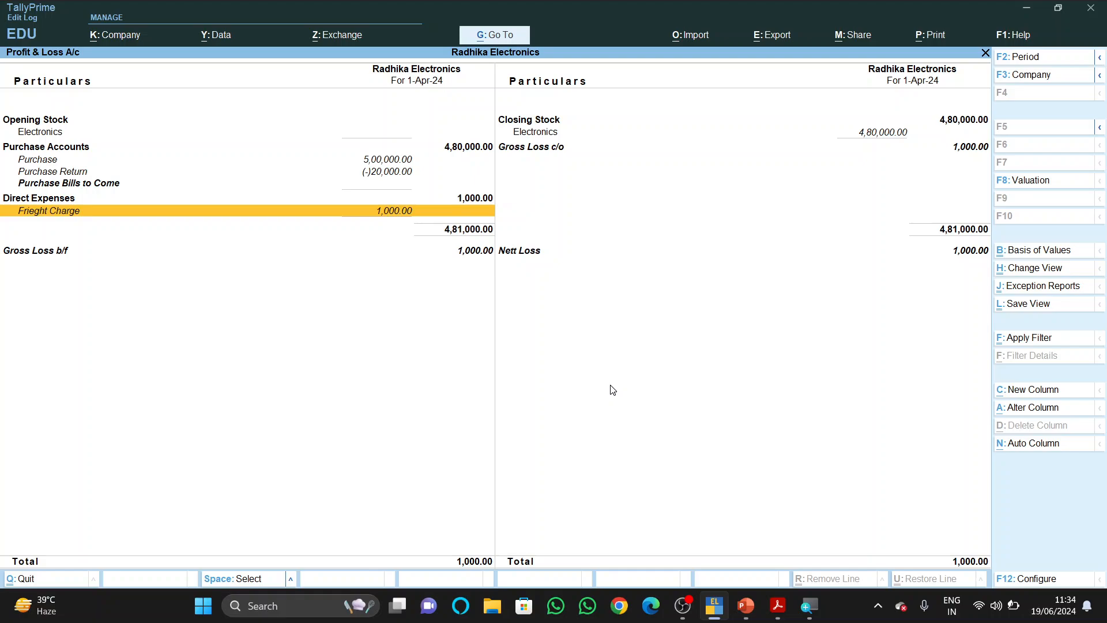
click(683, 606)
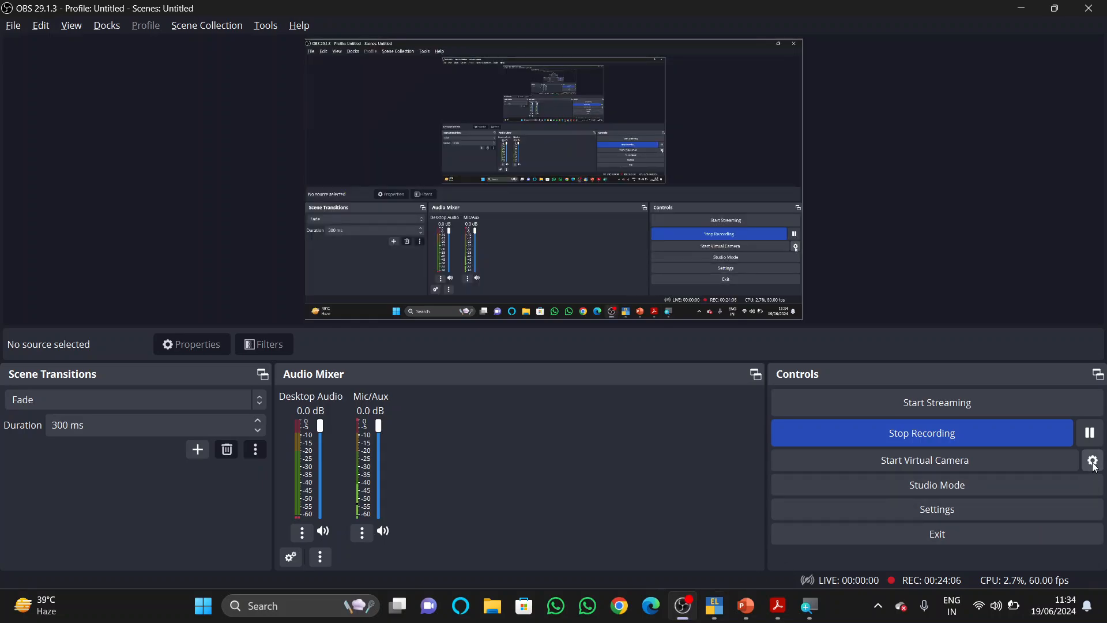
key(alt+Tab)
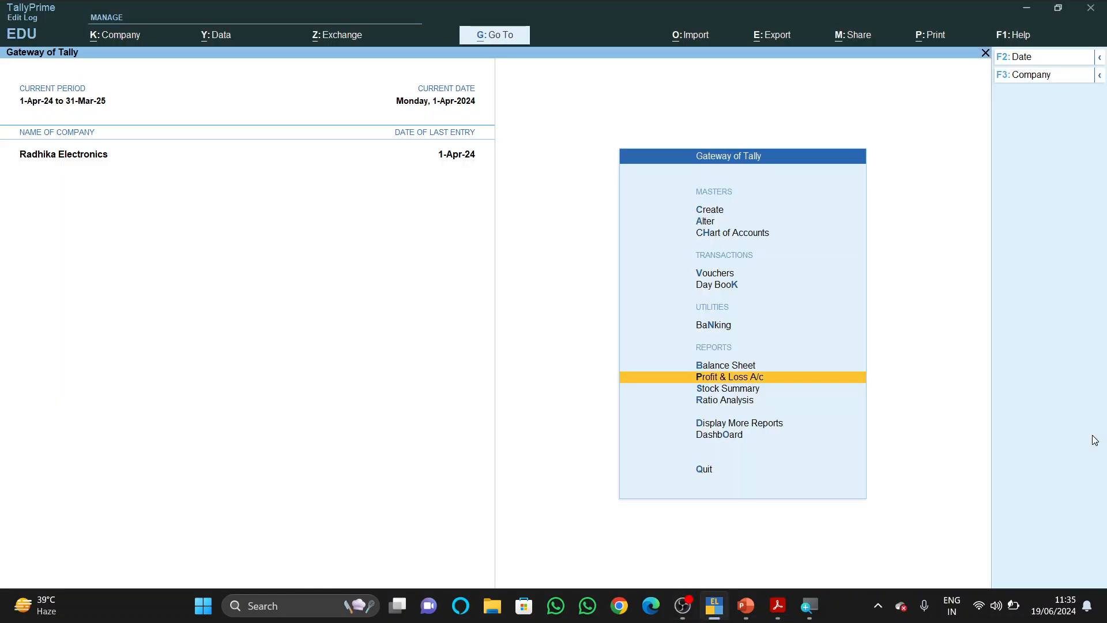
- Switch to the Order Process exercise PDF in Acrobat and read the Jiya Electronics sales questions, starting with order Sale/ord/01 in Q9
key(alt+Tab)
key(alt+Tab)
key(Tab)
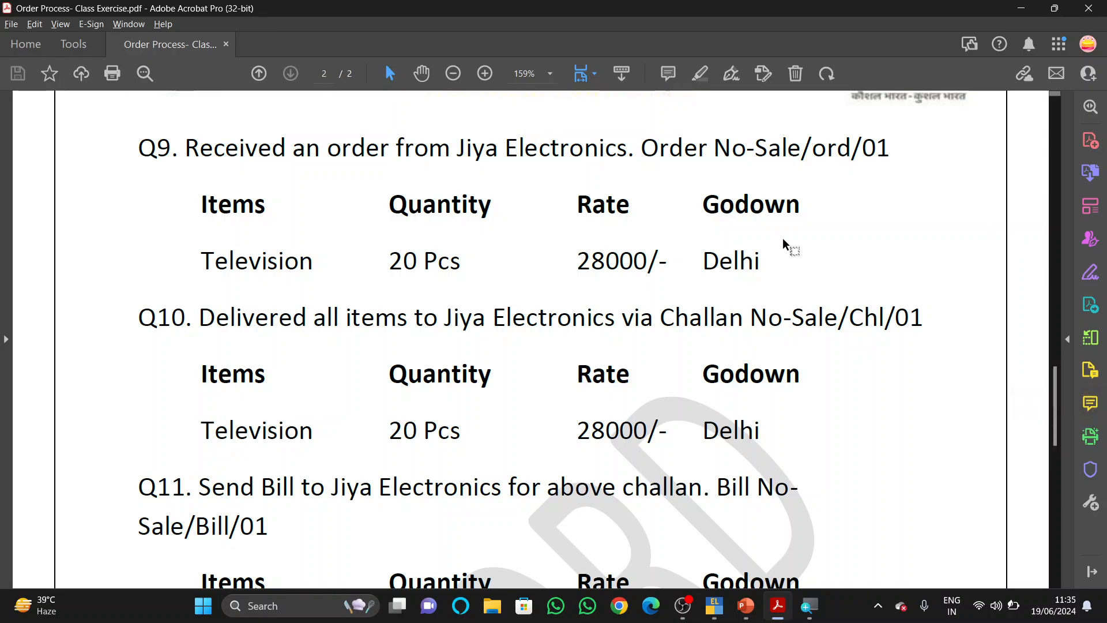
scroll(783, 238, up, 2)
scroll(783, 238, down, 2)
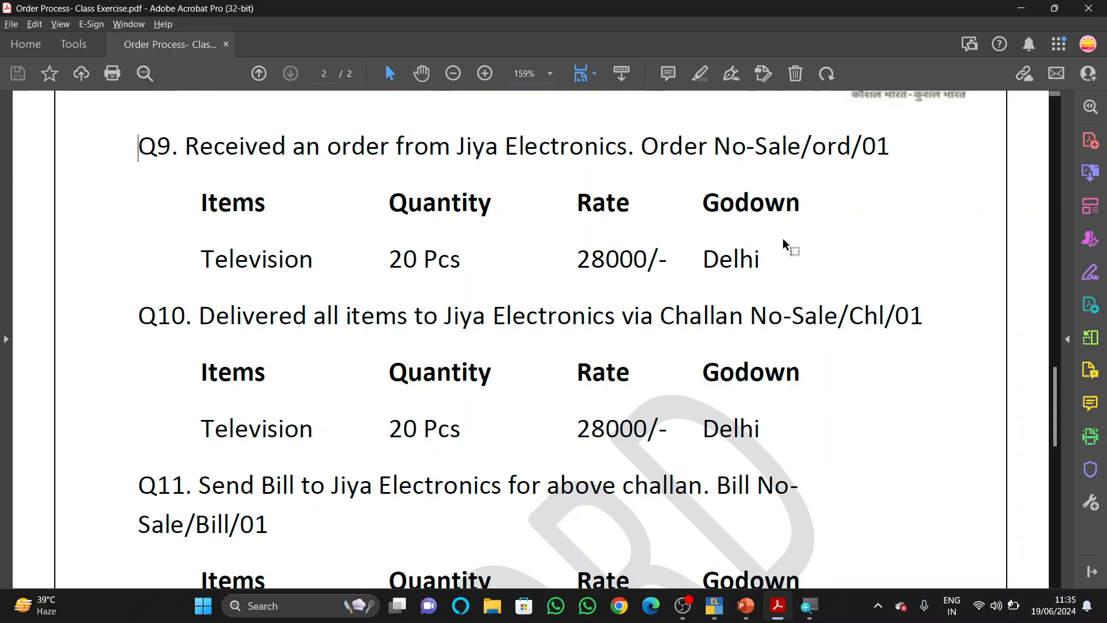
scroll(783, 238, down, 1)
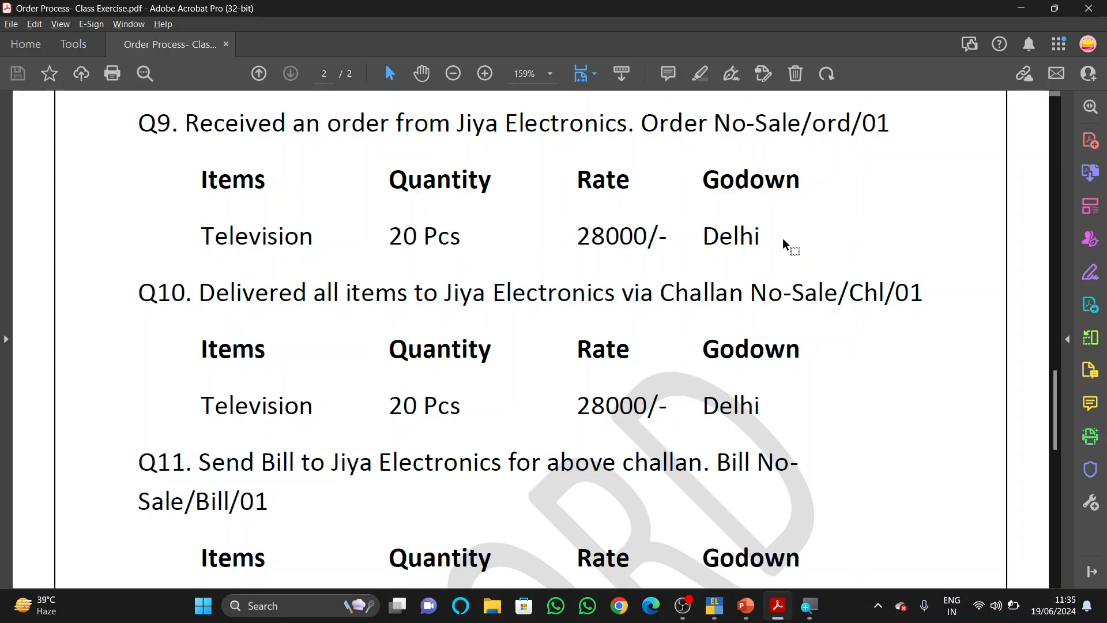
scroll(783, 240, up, 1)
scroll(783, 239, down, 1)
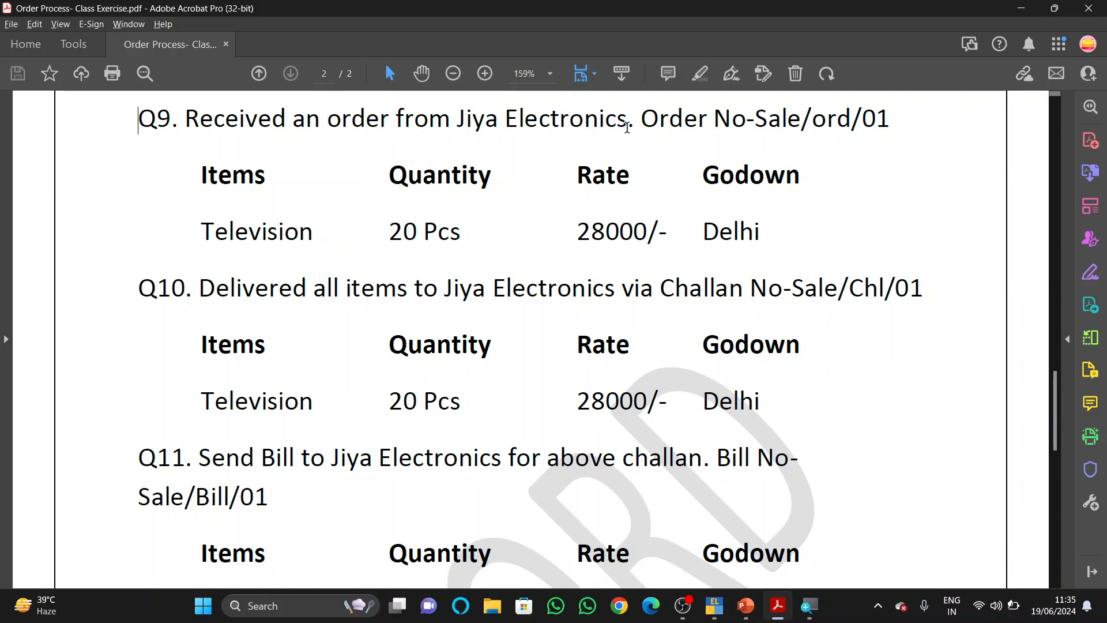
drag(633, 127, 469, 133)
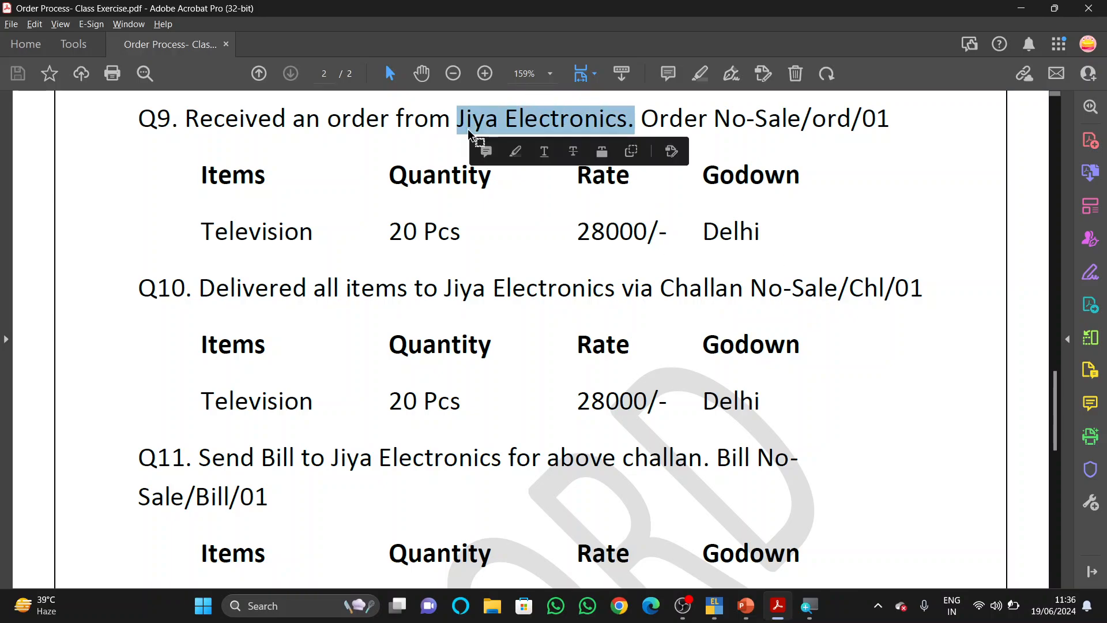
- Switch back to TallyPrime, check which voucher types are available for voucher entry, and return to the Gateway of Tally
key(alt+Tab)
key(alt+Tab)
key(Tab)
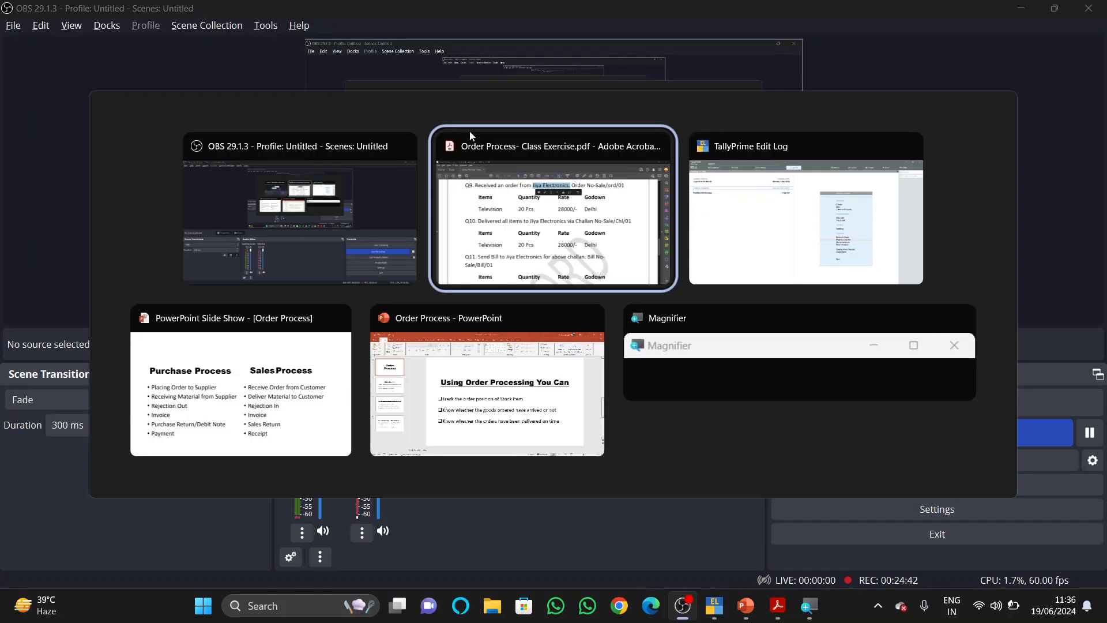
key(Up)
key(Up)
key(Up)
key(Up)
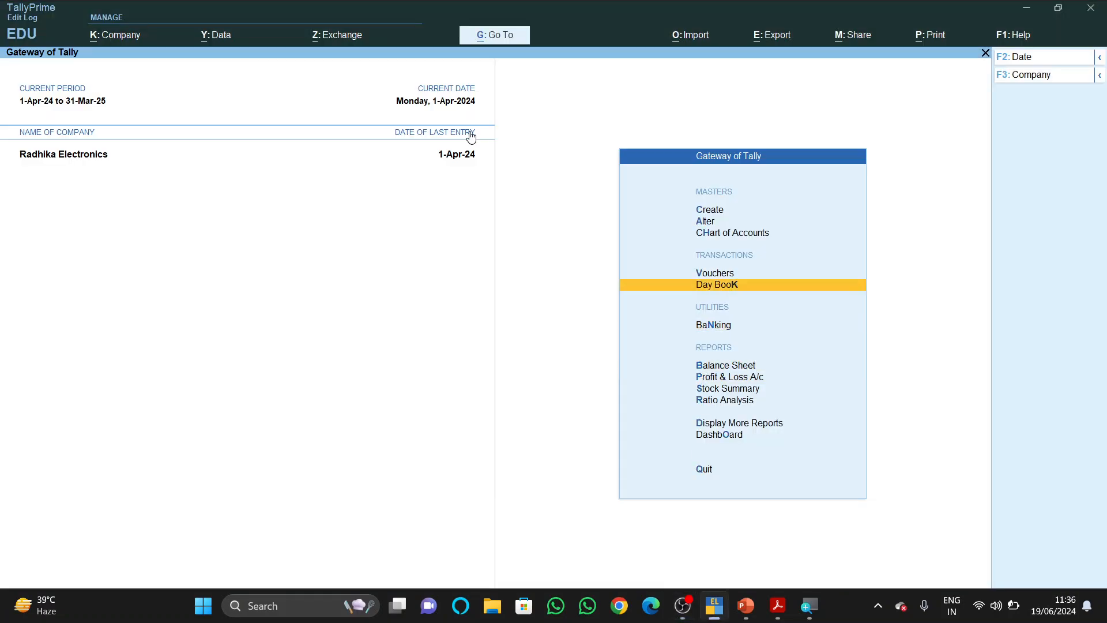
key(Return)
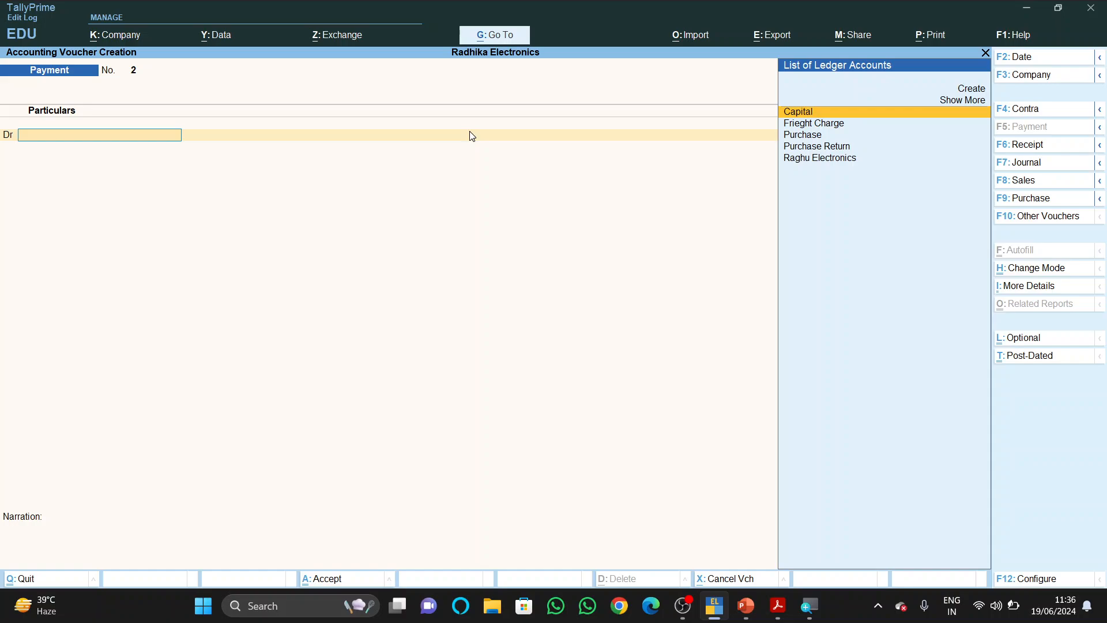
key(F10)
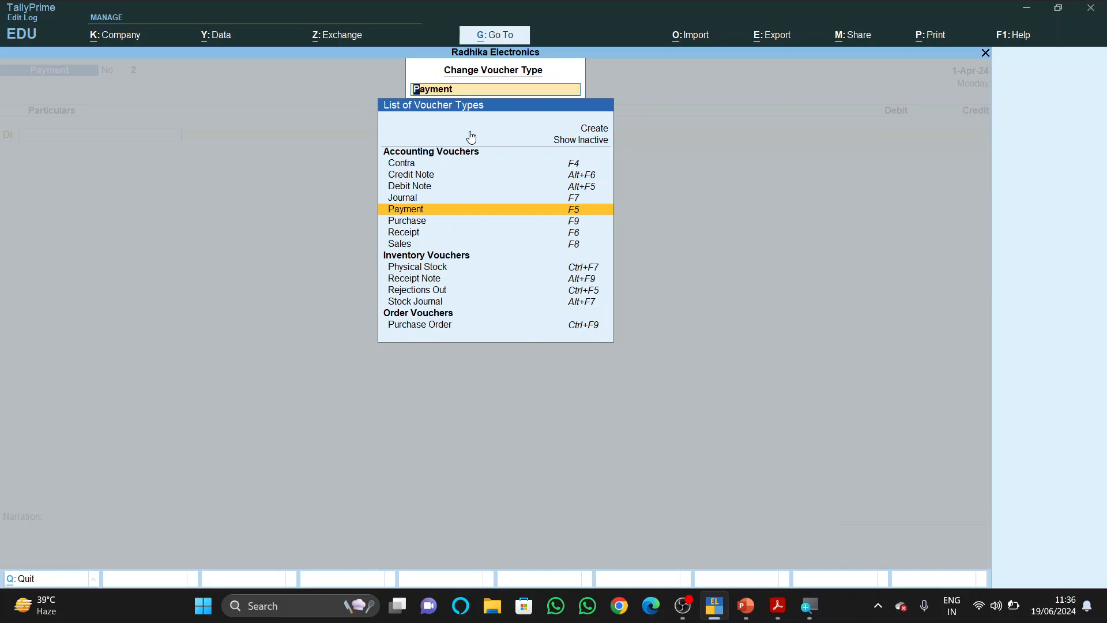
key(Return)
key(Escape)
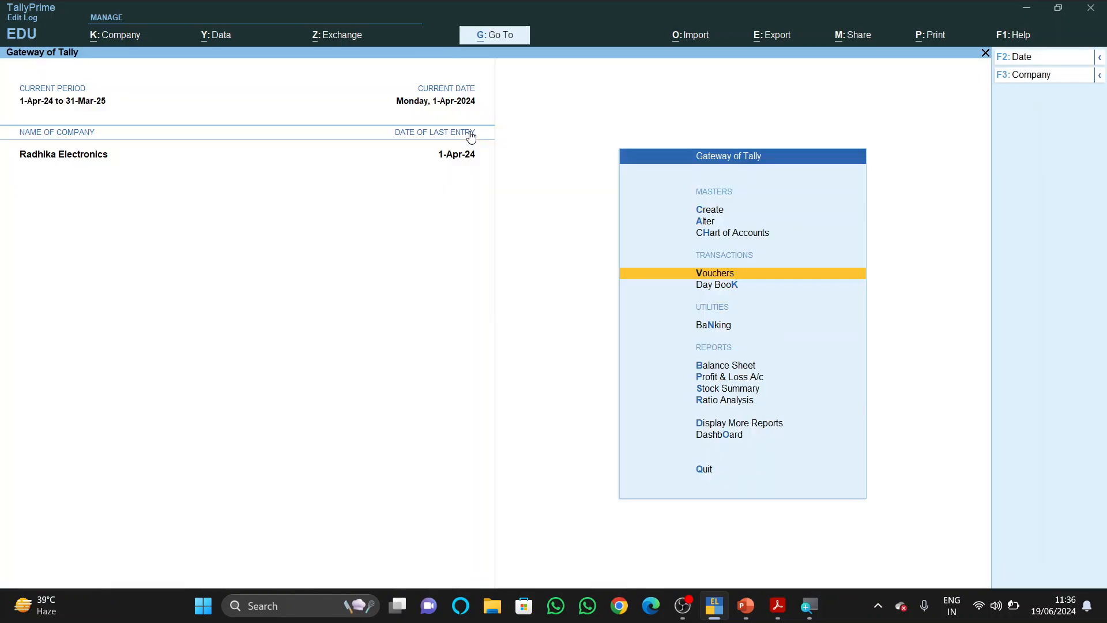
- Open the Sales Order voucher type for alteration
key(Up)
key(Up)
key(Return)
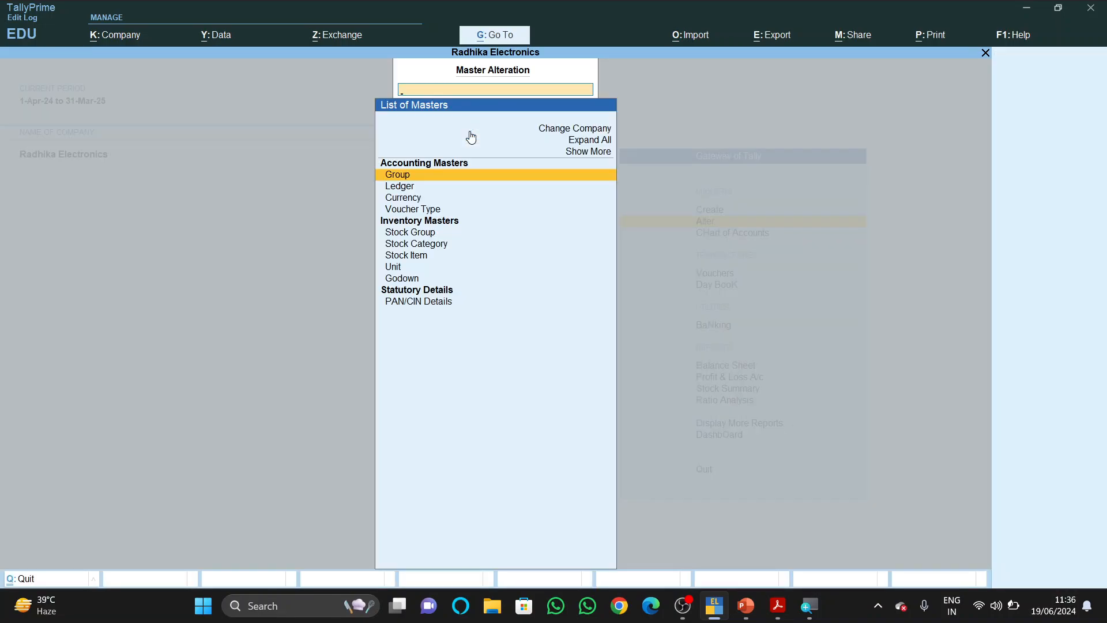
key(Down)
key(Down)
key(Down)
key(Return)
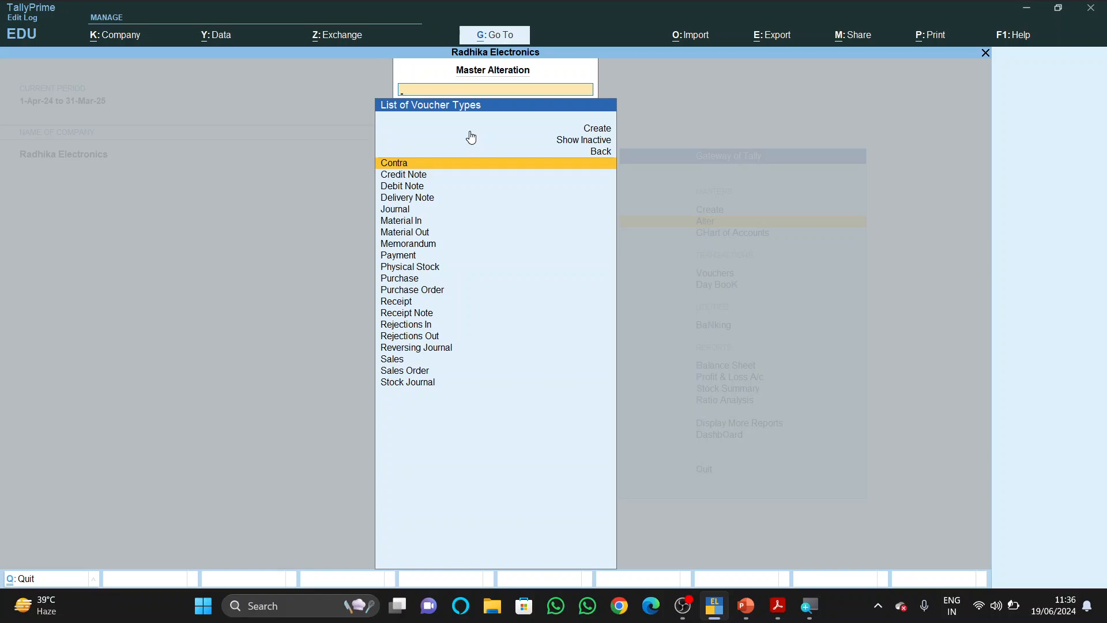
text(Sale)
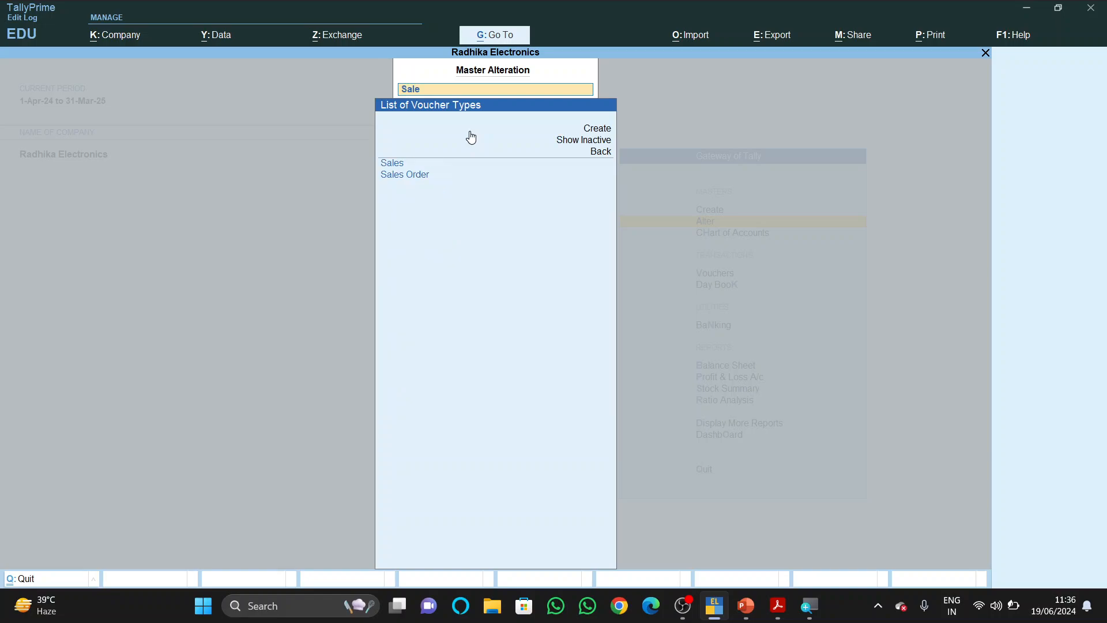
key(Down)
key(Return)
- Set Allow zero-valued transactions to Yes for the Sales Order voucher type and save it
key(Return)
key(Return)
key(Return)
key(Return)
key(Return)
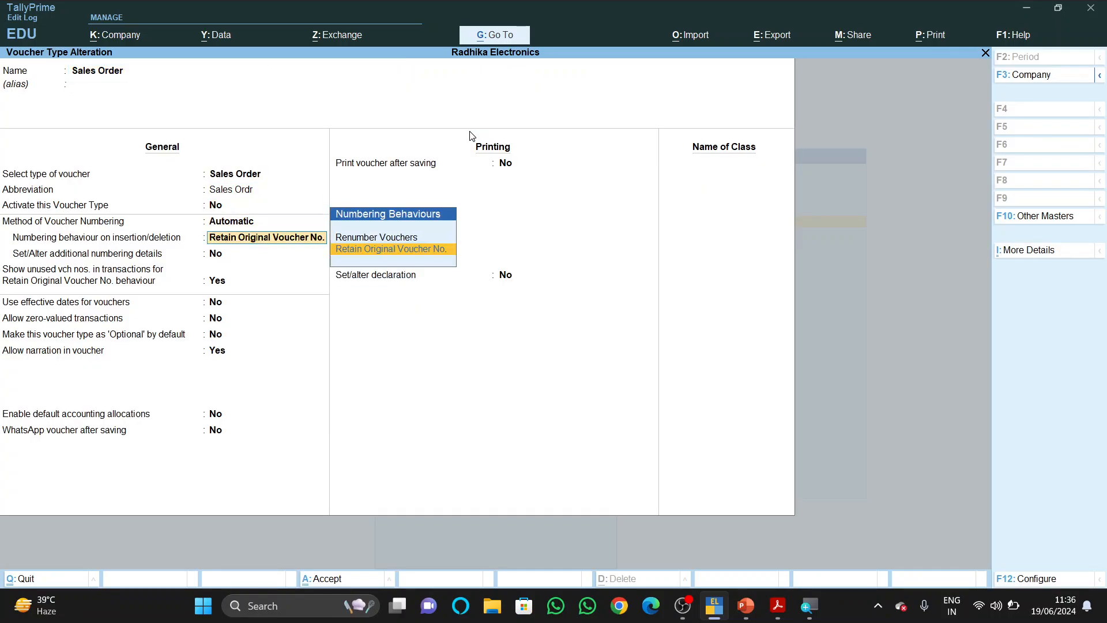
key(Return)
key(Return)
key(Return)
key(Return)
text(y)
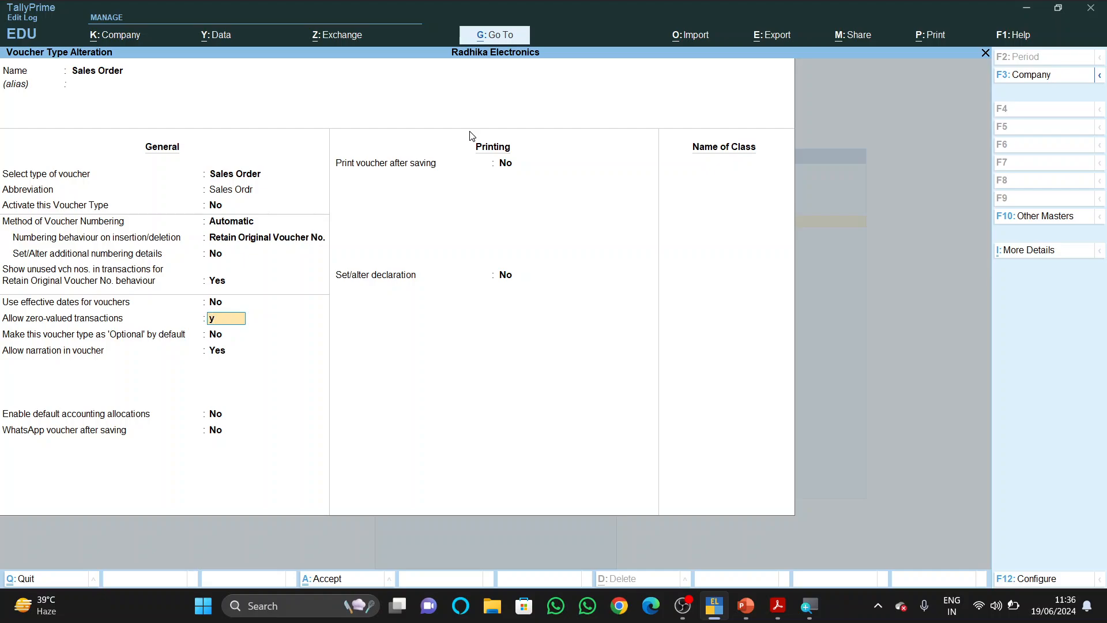
key(Return)
key(ctrl+a)
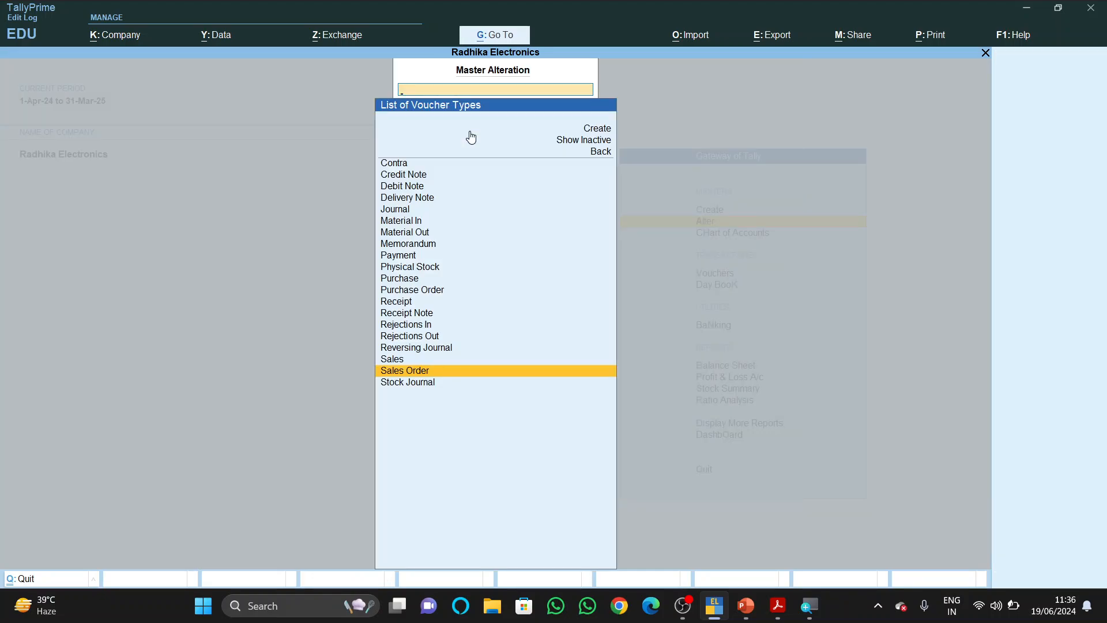
- Alter the Delivery Note voucher type to allow zero-valued transactions and save it
text(De)
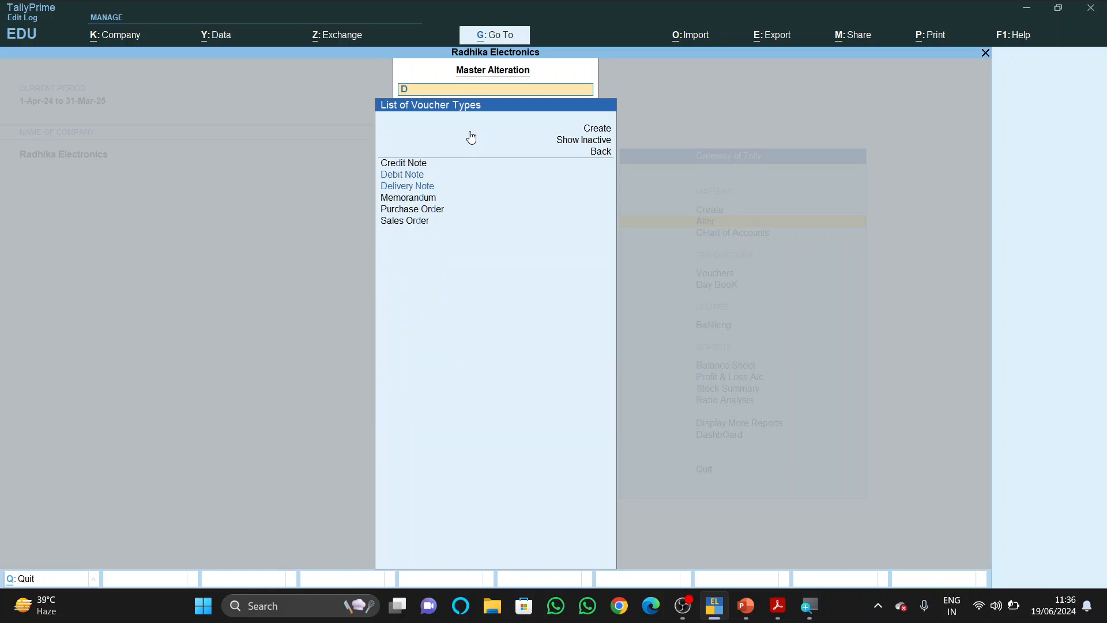
key(Down)
key(Return)
key(Return)
key(Return)
key(Return)
key(Return)
key(Return)
key(Return)
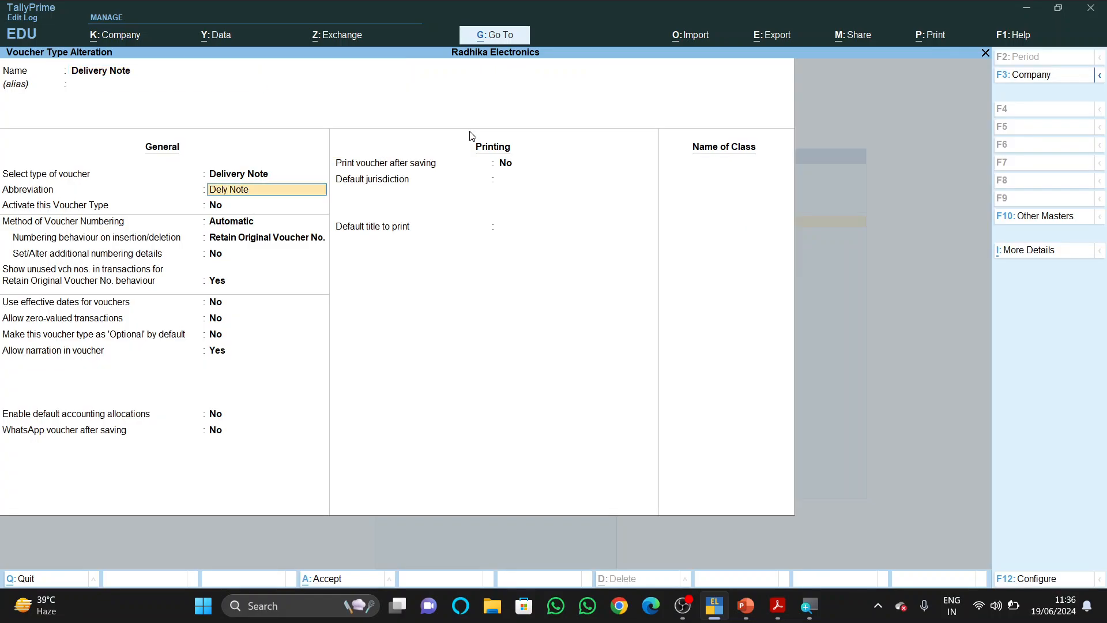
key(Return)
key(Return)
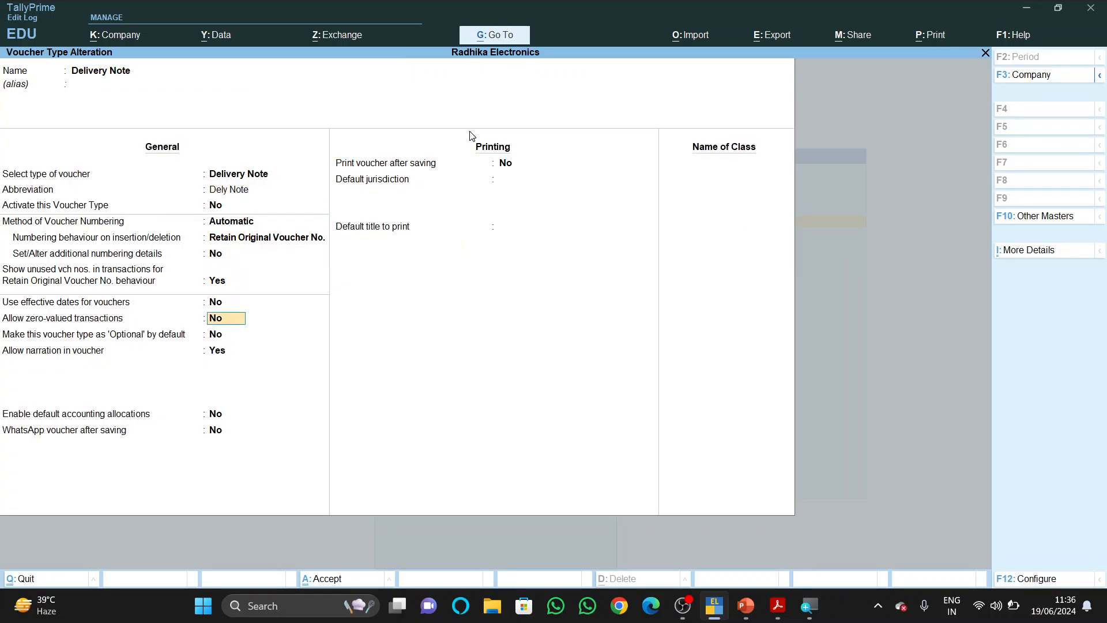
key(y)
key(ctrl+a)
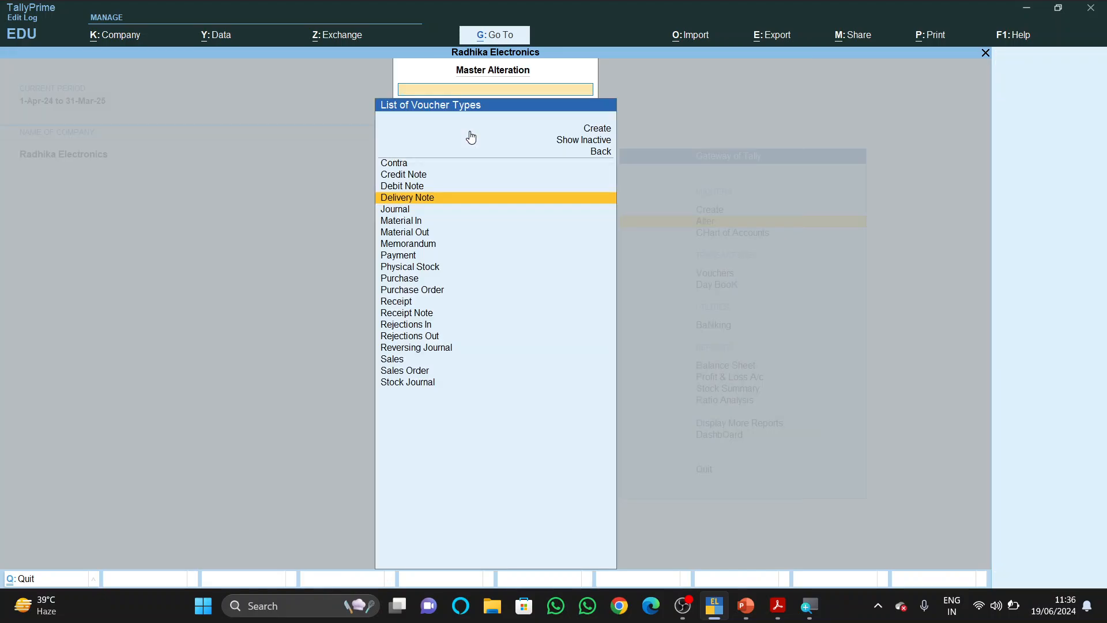
- Alter the Rejections In voucher type to allow zero-valued transactions and save it
text(Rej)
key(Return)
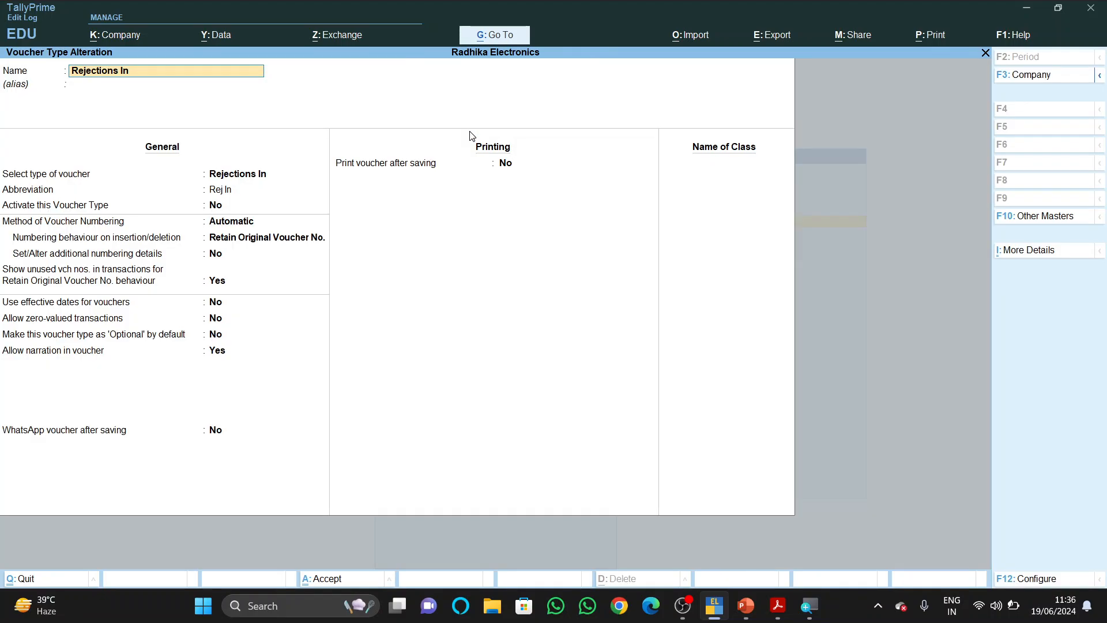
key(Return)
key(Return)
key(Return)
key(Return)
key(Return)
key(Return)
key(Return)
key(Return)
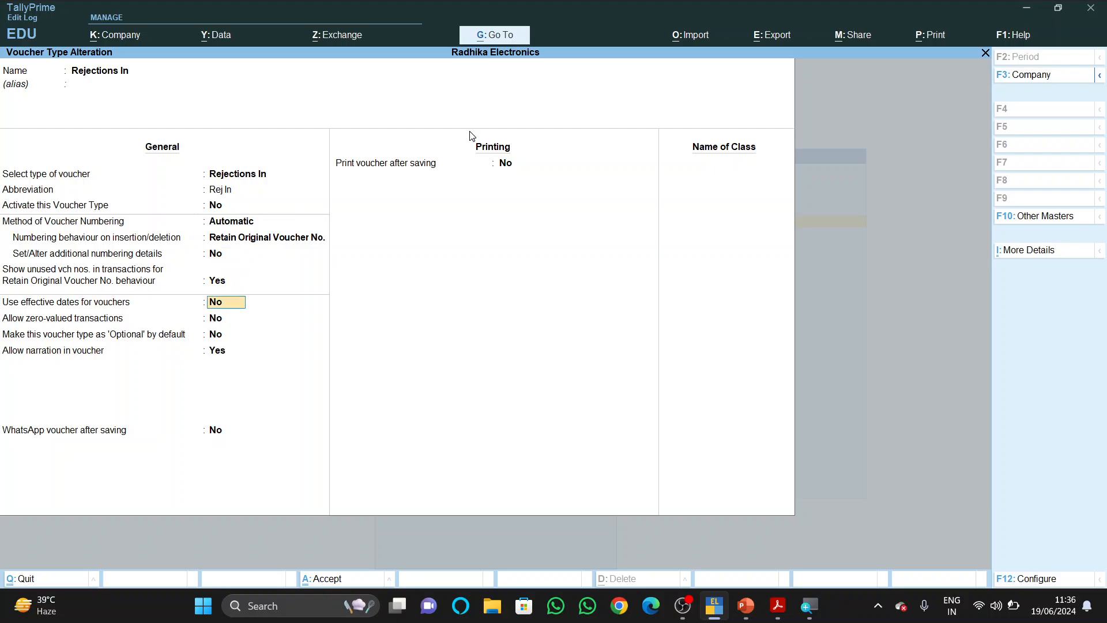
key(Return)
text(y)
key(Return)
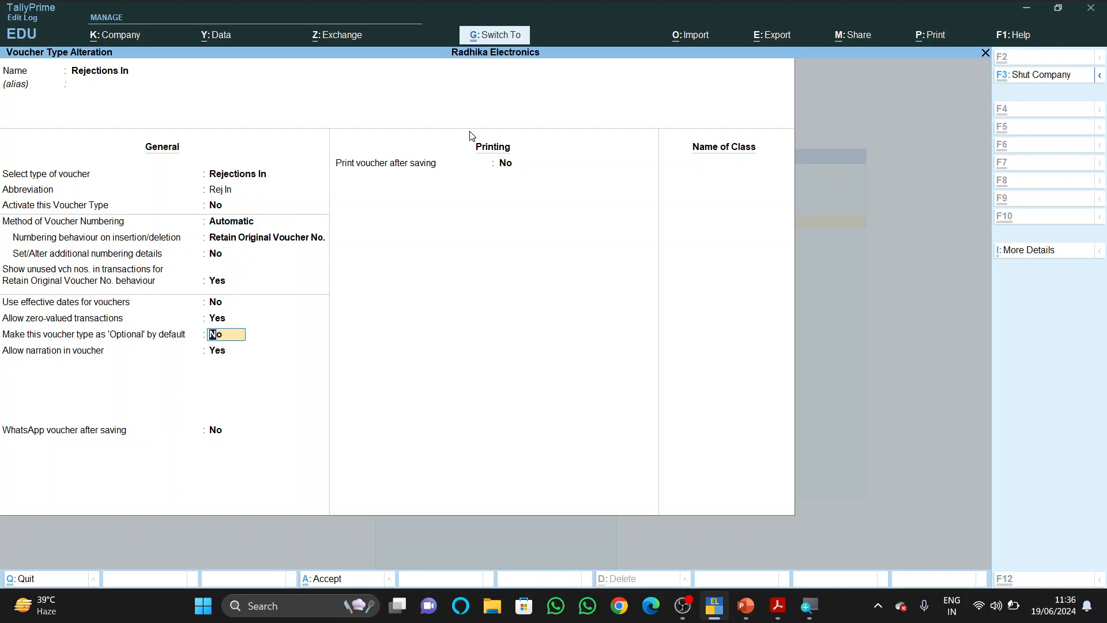
key(ctrl+a)
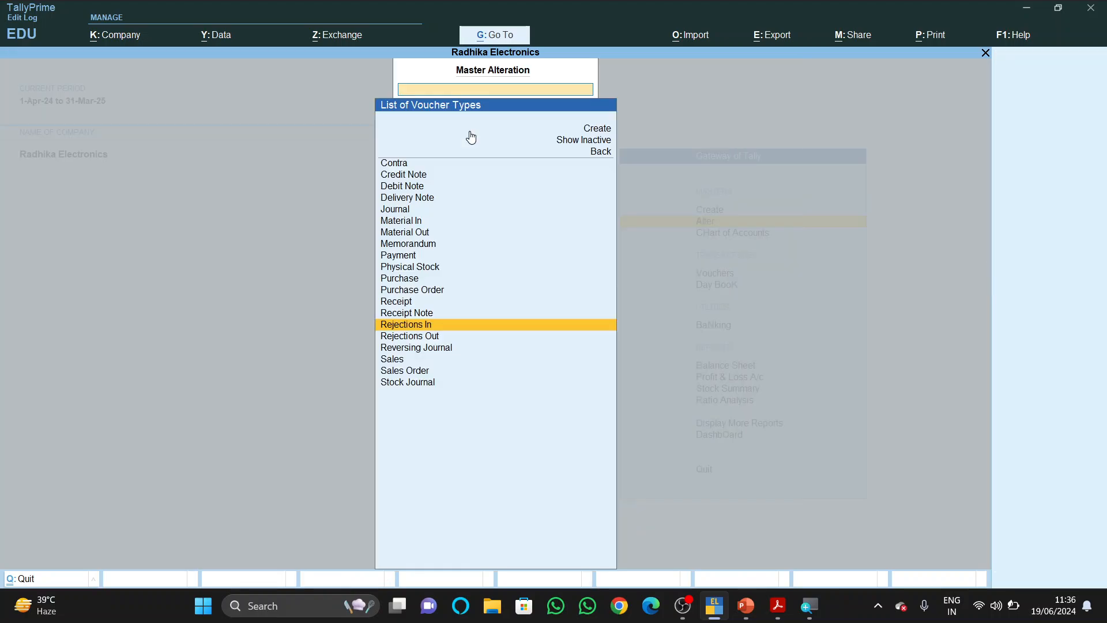
- Return to the Gateway of Tally, start voucher entry, and activate the inactive Sales Order voucher type to begin a new sales order
key(Escape)
key(Escape)
key(Down)
key(Down)
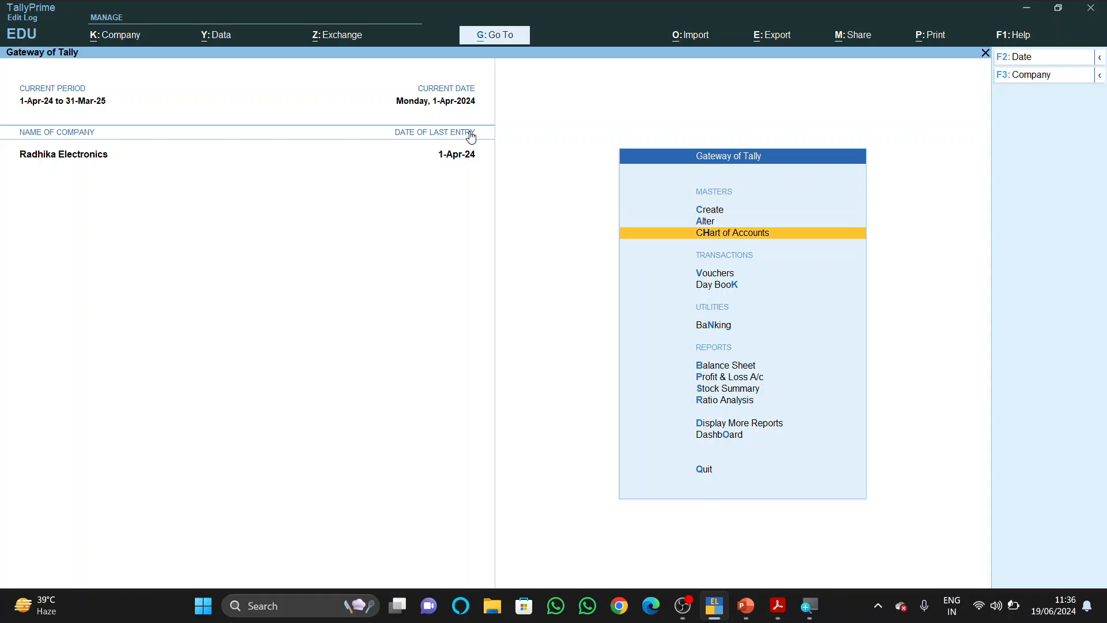
key(Return)
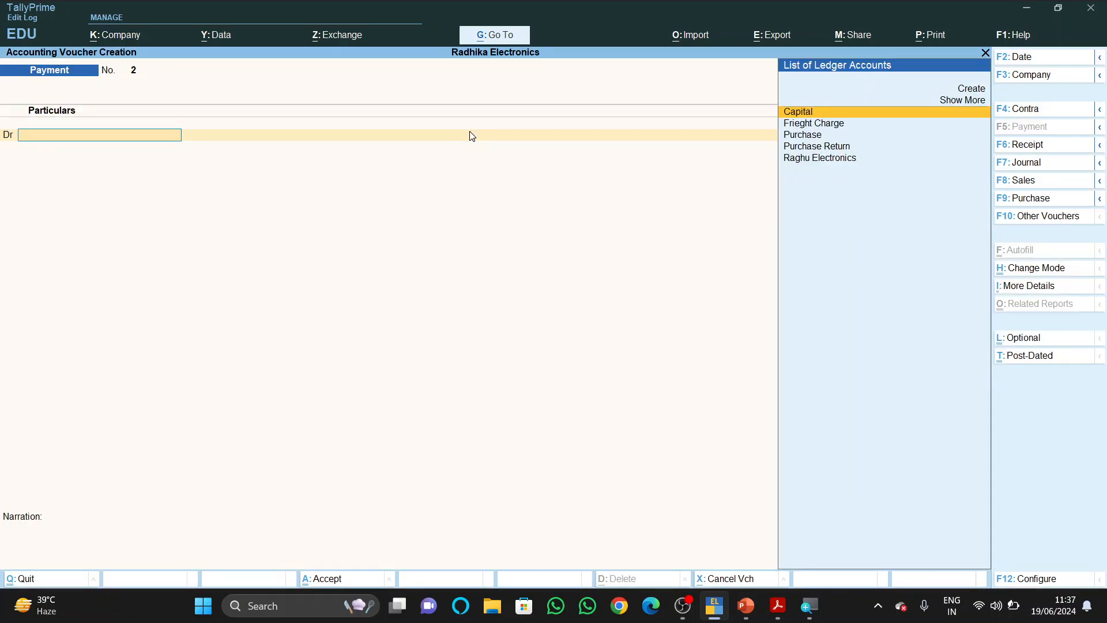
key(F10)
key(Up)
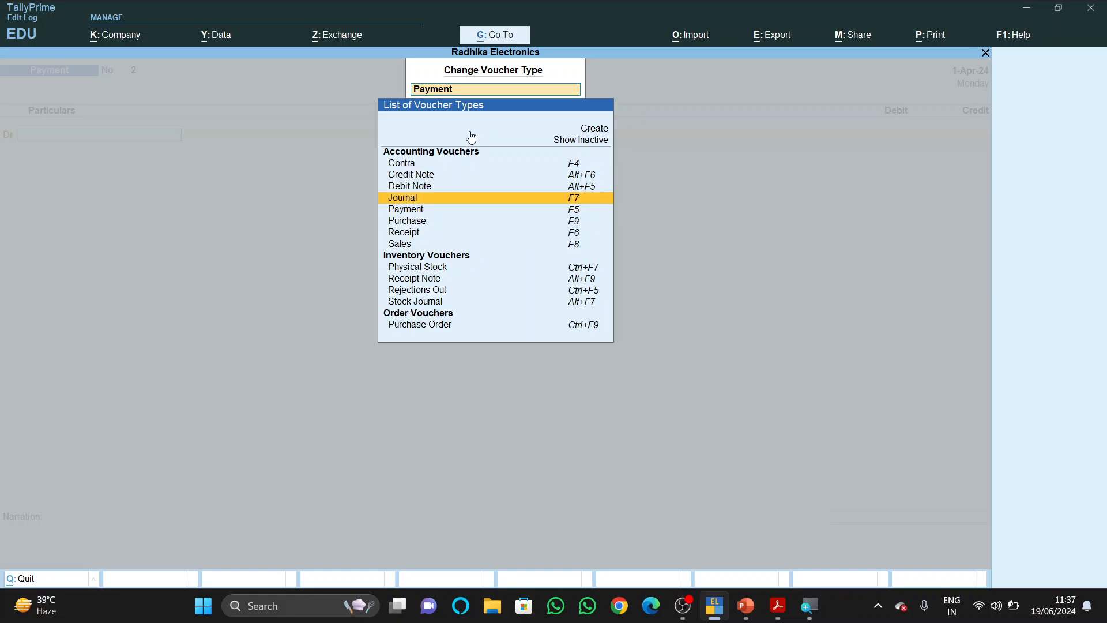
click(471, 139)
text(Sale)
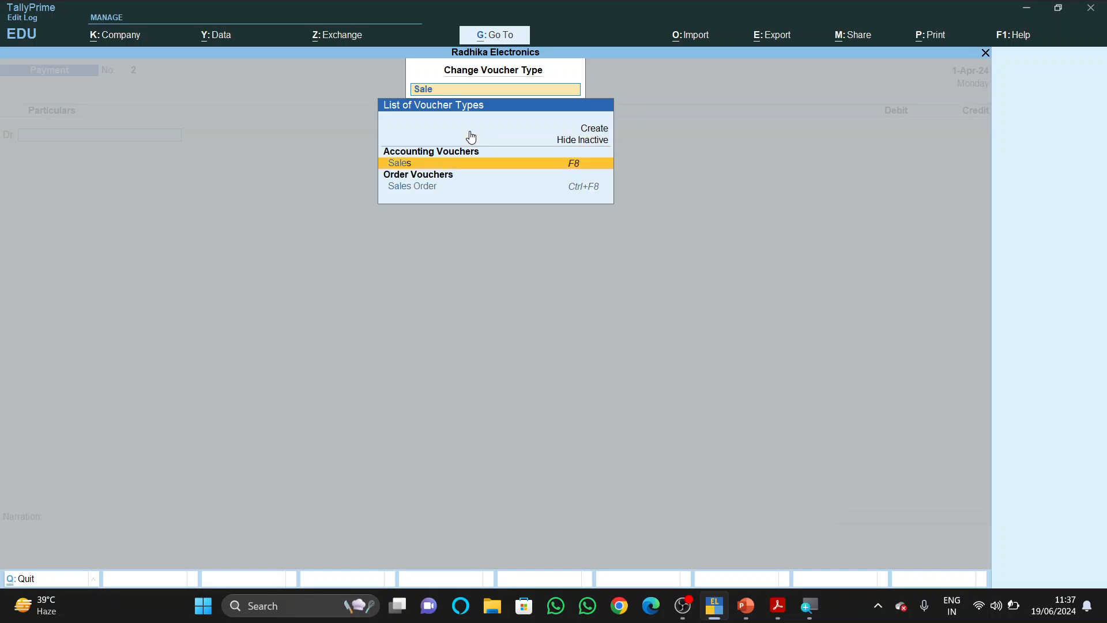
key(Down)
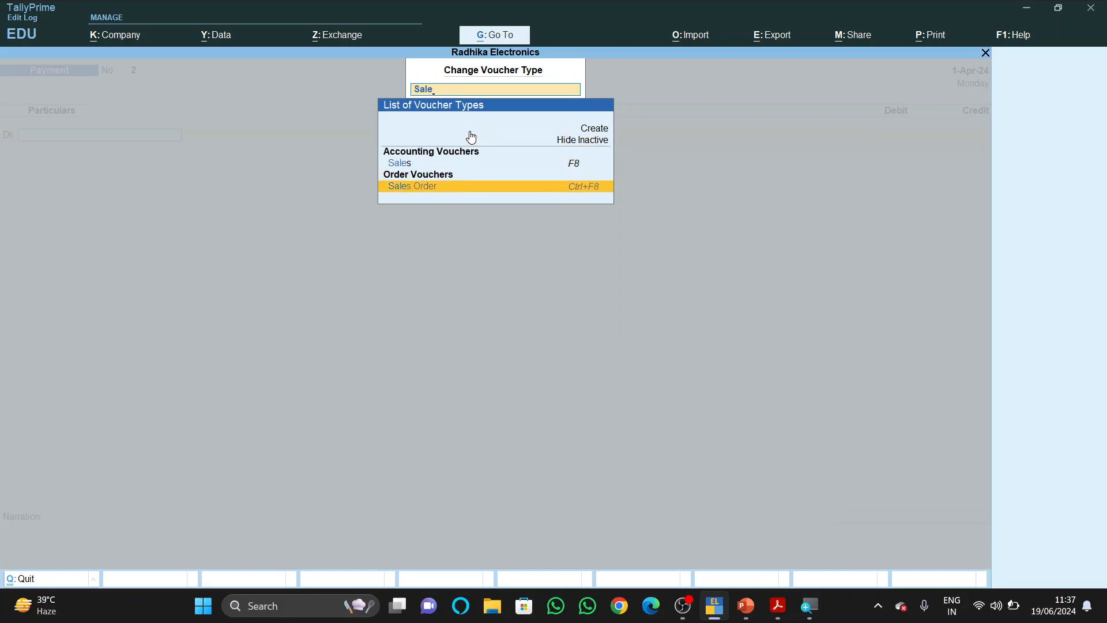
key(Return)
key(Return)
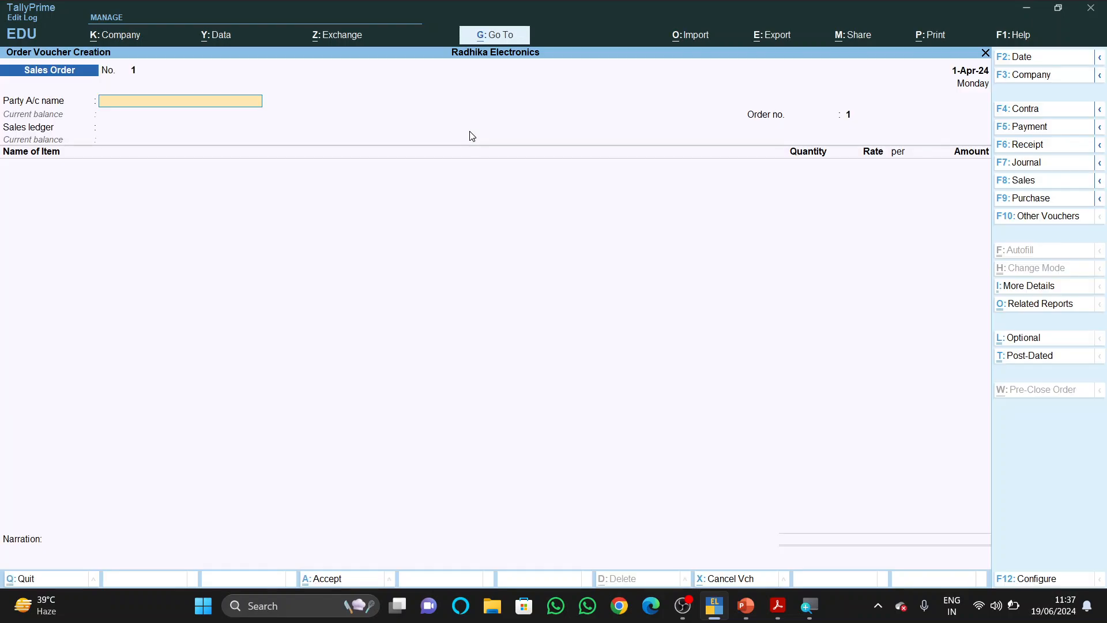
- Check the party in the Acrobat exercise, return to TallyPrime, and create the ledger Jiya Electronics. under Sundry Debtors for the sales order
key(alt+Tab)
key(Tab)
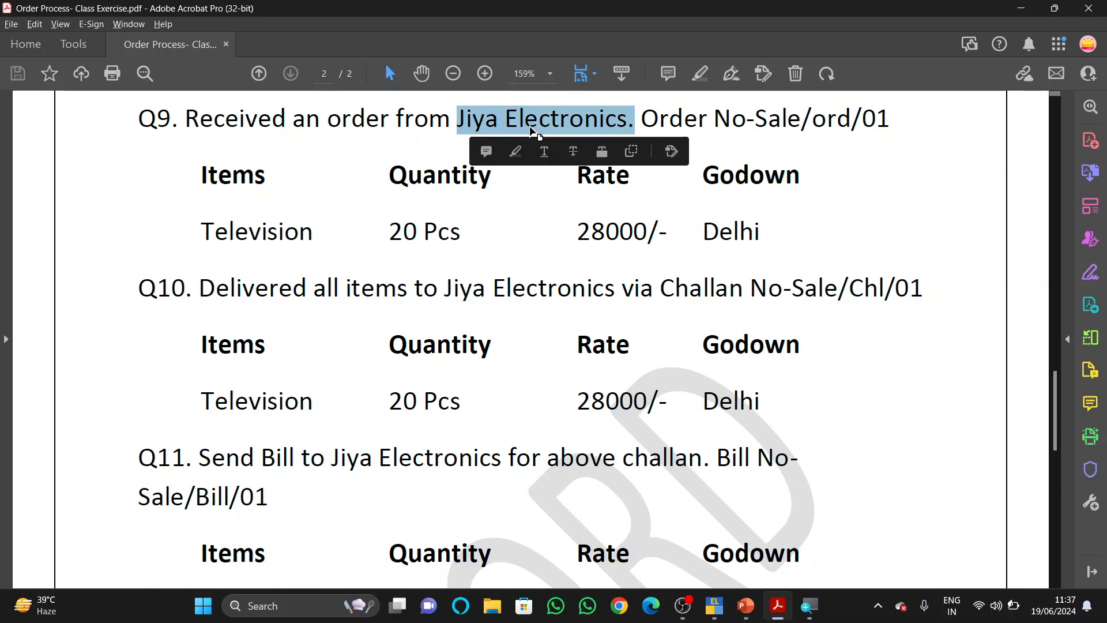
key(alt+Tab)
key(alt+c)
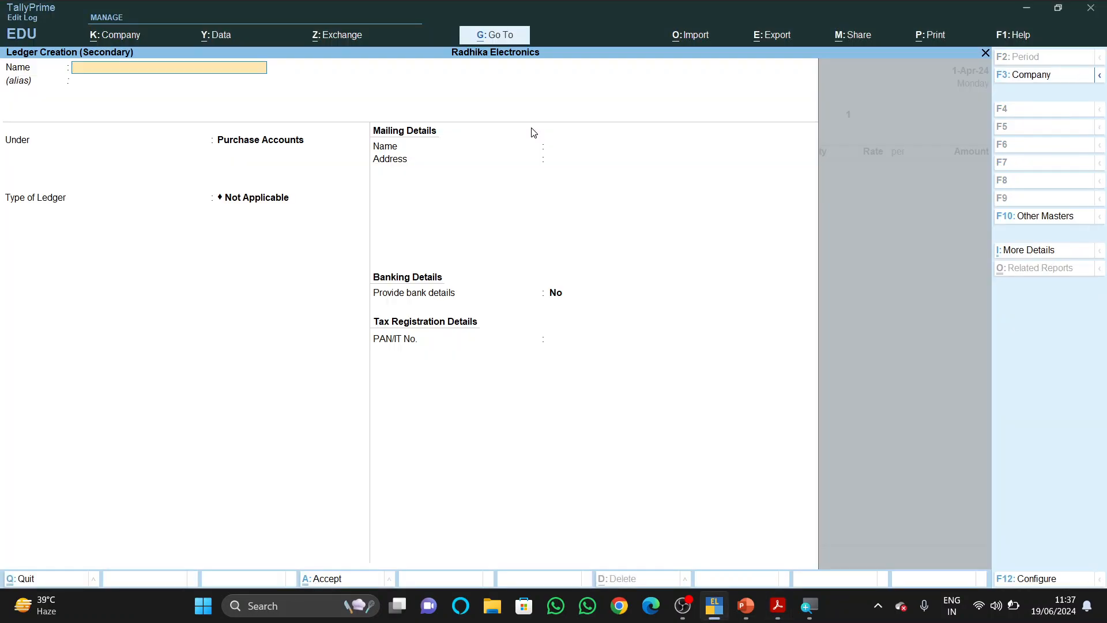
key(ctrl+alt+v)
key(Return)
key(Return)
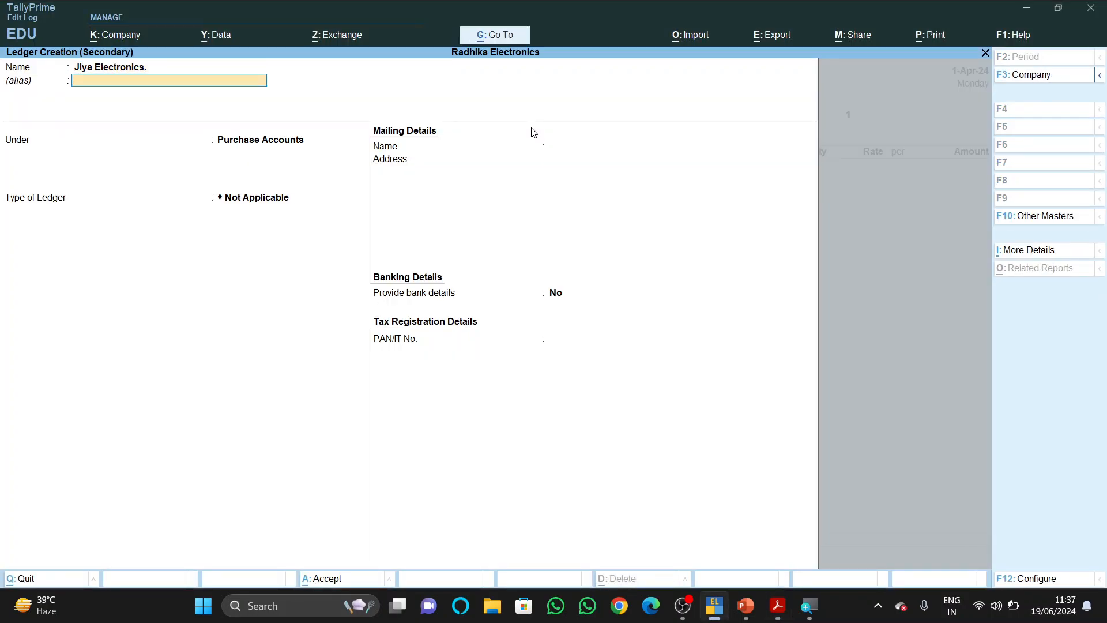
text(Deb)
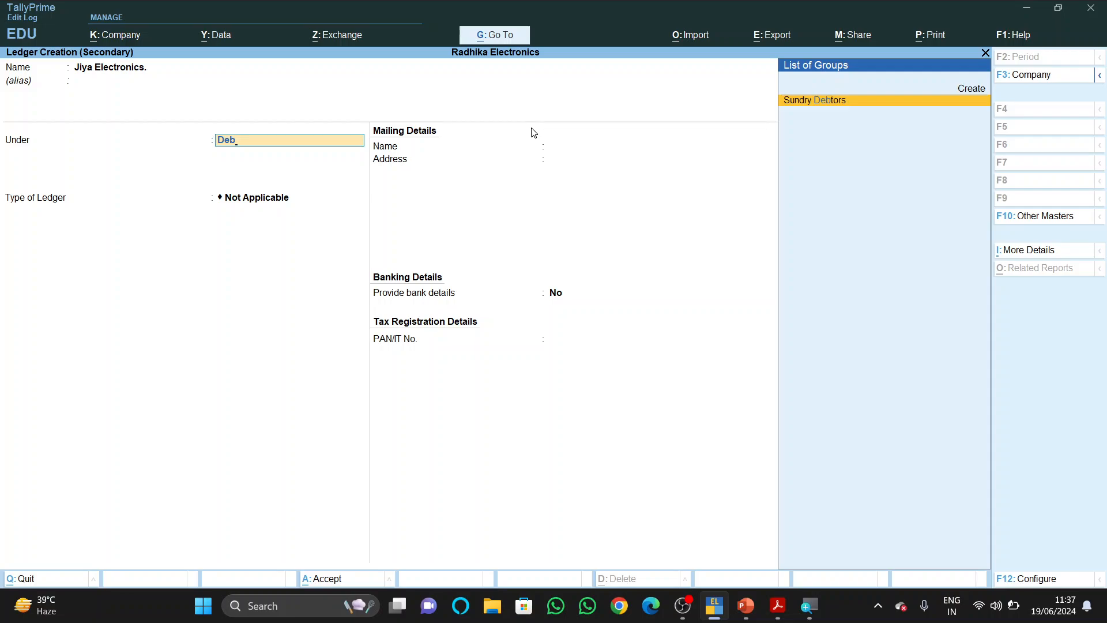
key(Return)
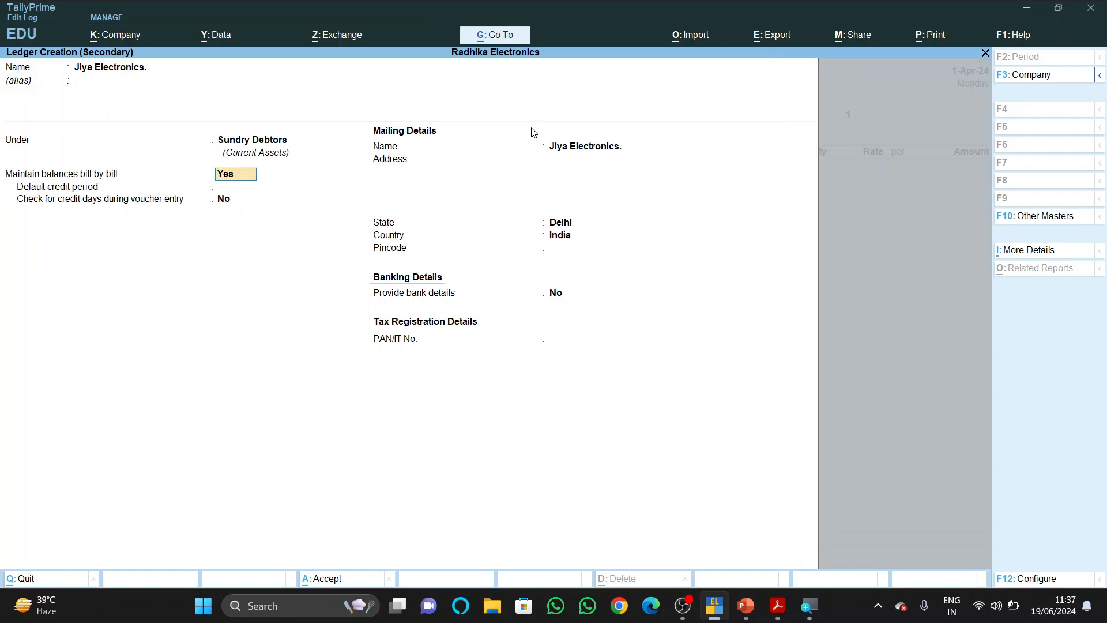
key(ctrl+a)
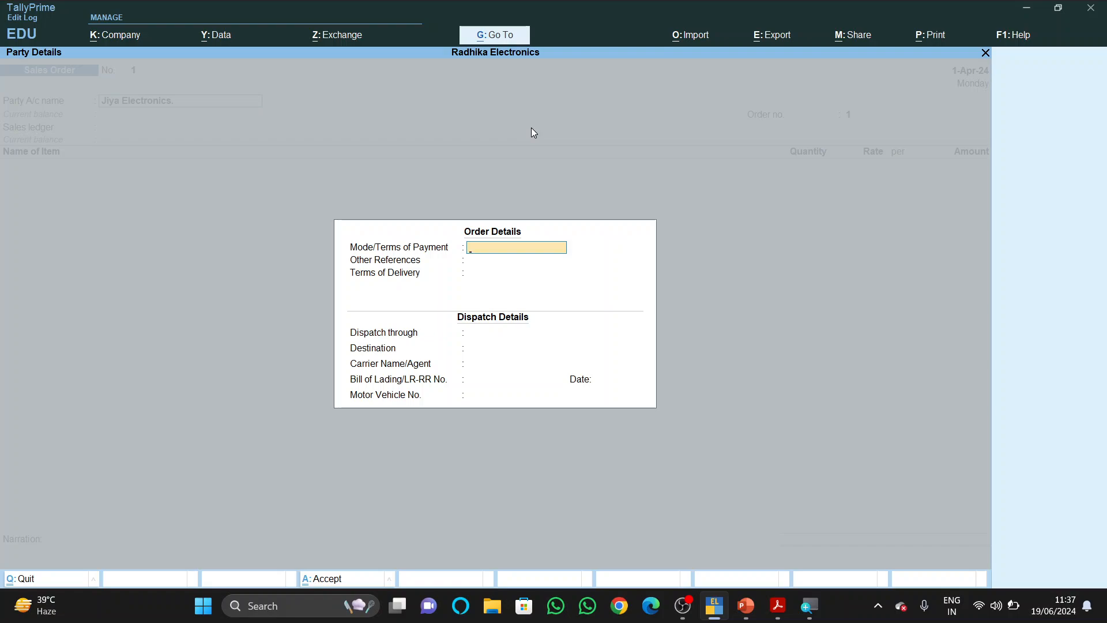
- Fill in the order details with 30 as the payment terms and 10 as the terms of delivery
text(30)
key(Return)
key(Return)
text(10)
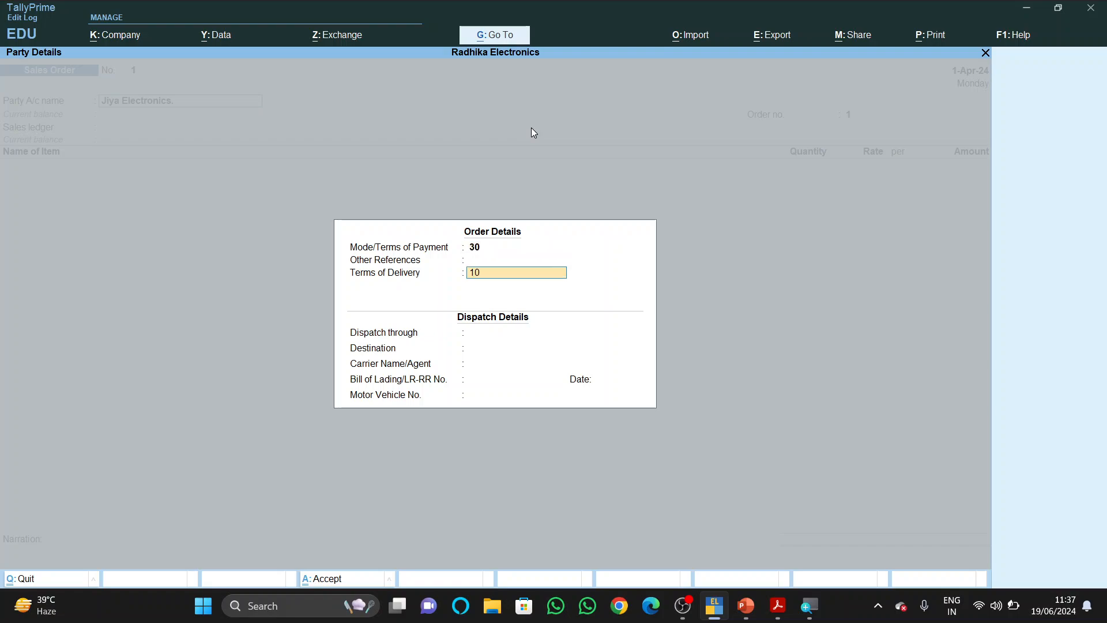
key(Return)
key(Return)
- Set dispatch through to Truck and the destination to Delhi, leave the remaining dispatch fields blank, and accept Jiya Electronics' party details
text(Truc)
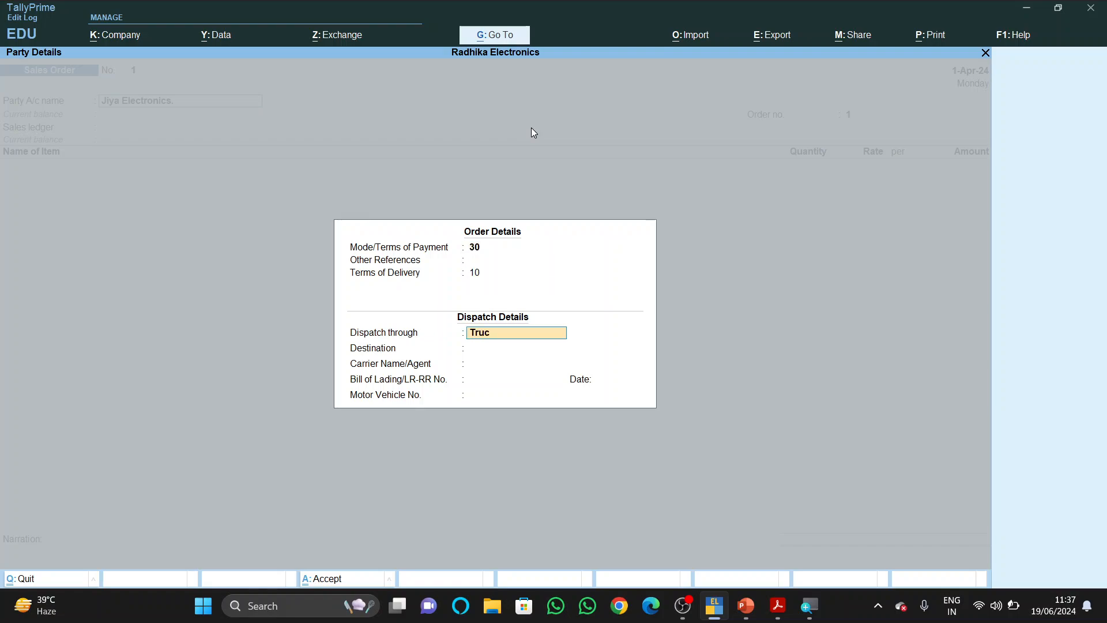
text(k)
key(Return)
text(Delhi)
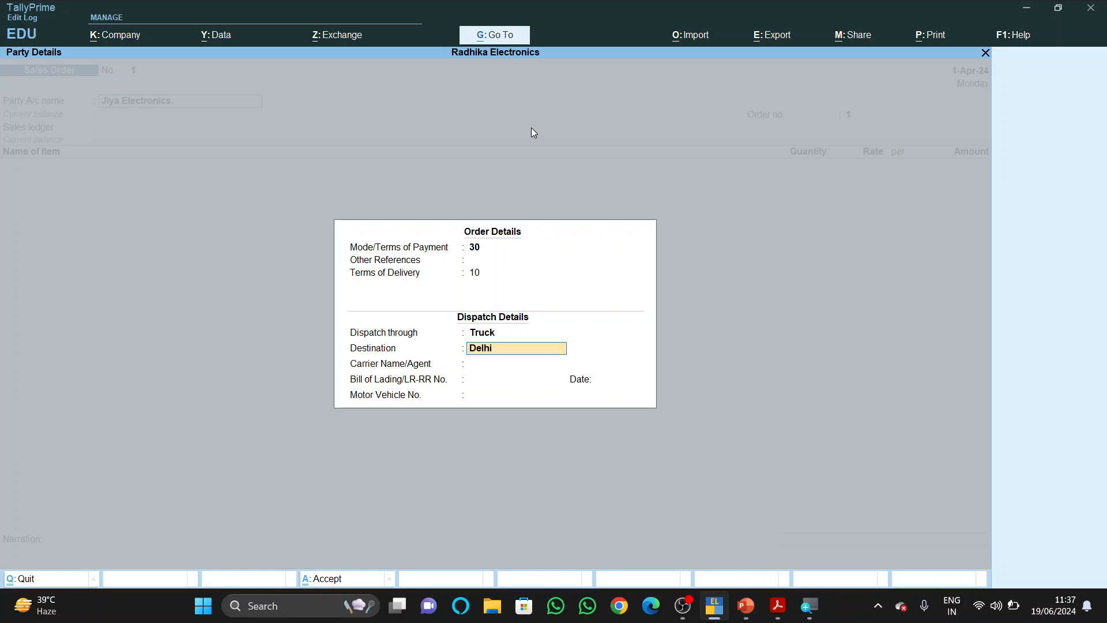
key(Return)
key(Return)
key(Return)
key(Return)
key(Return)
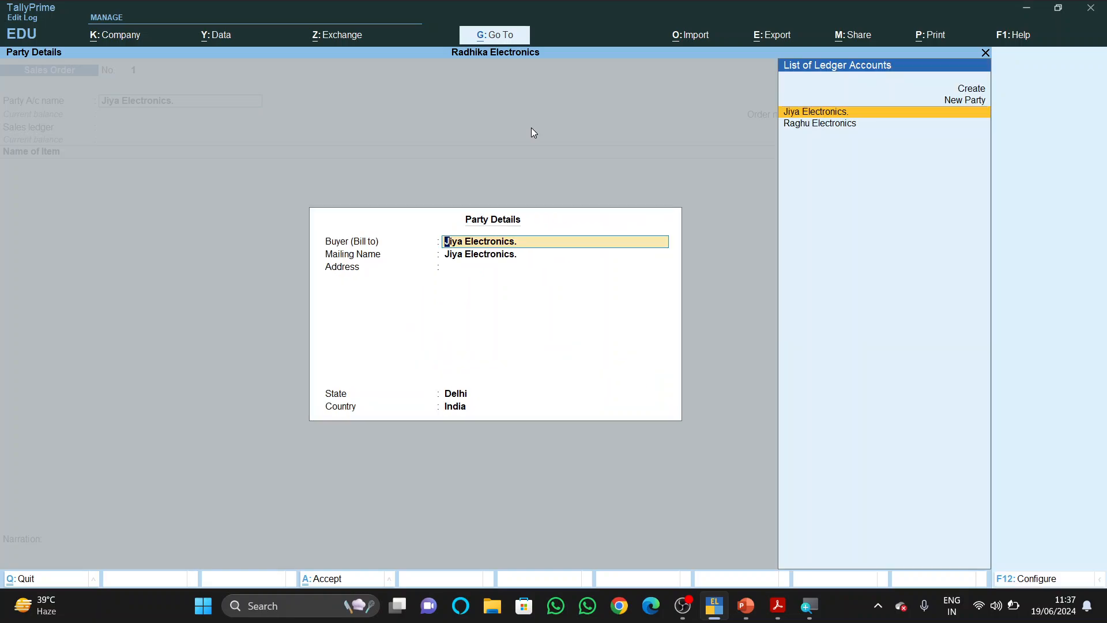
key(Return)
key(Return)
key(Return)
key(Return)
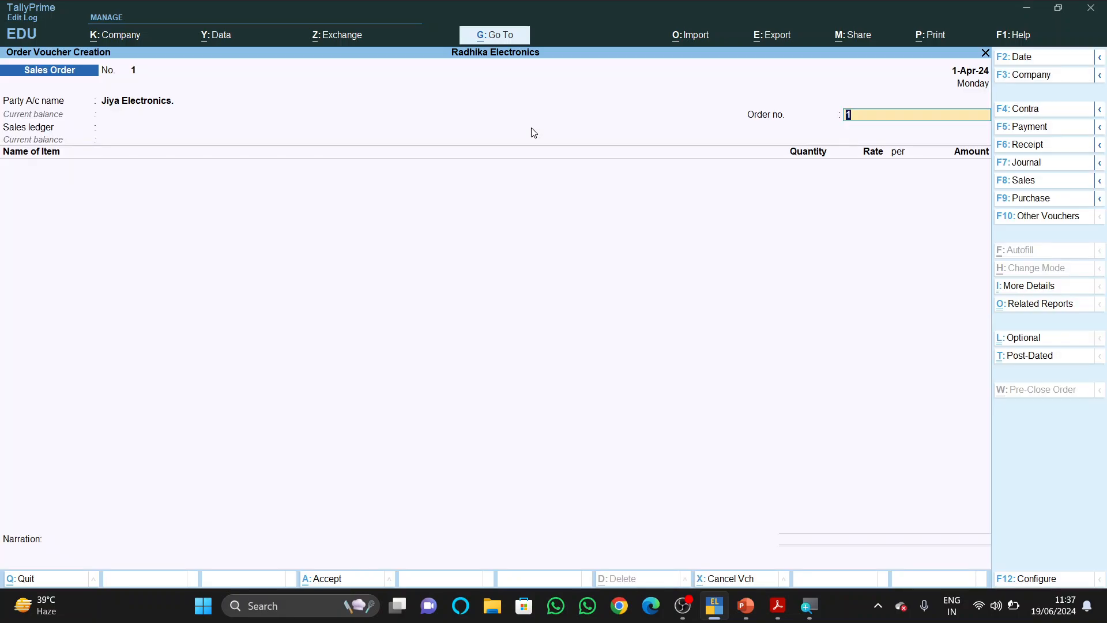
- Copy the order number from question 9 of the Acrobat exercise and enter it as the sales order's order number in TallyPrime
key(alt+Tab)
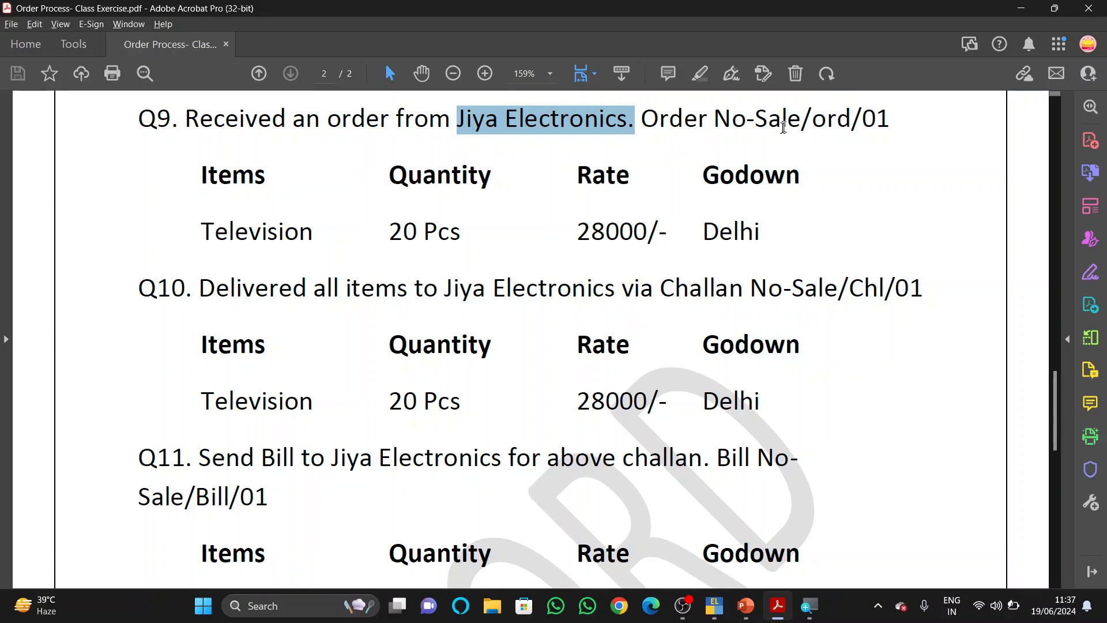
drag(768, 121, 875, 121)
click(891, 120)
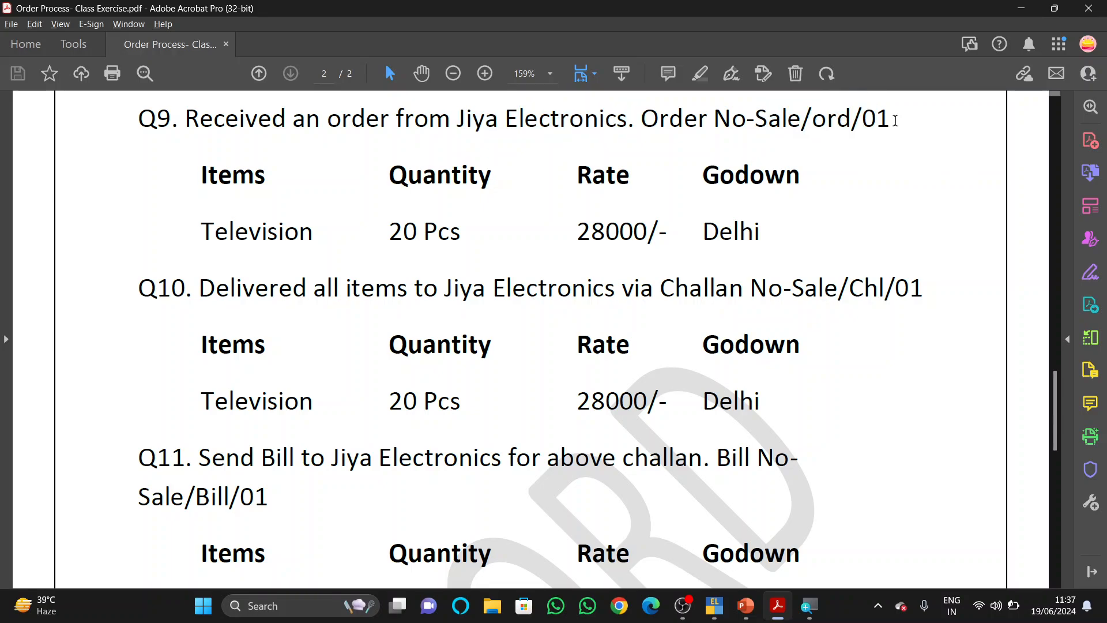
double_click(876, 119)
click(756, 119)
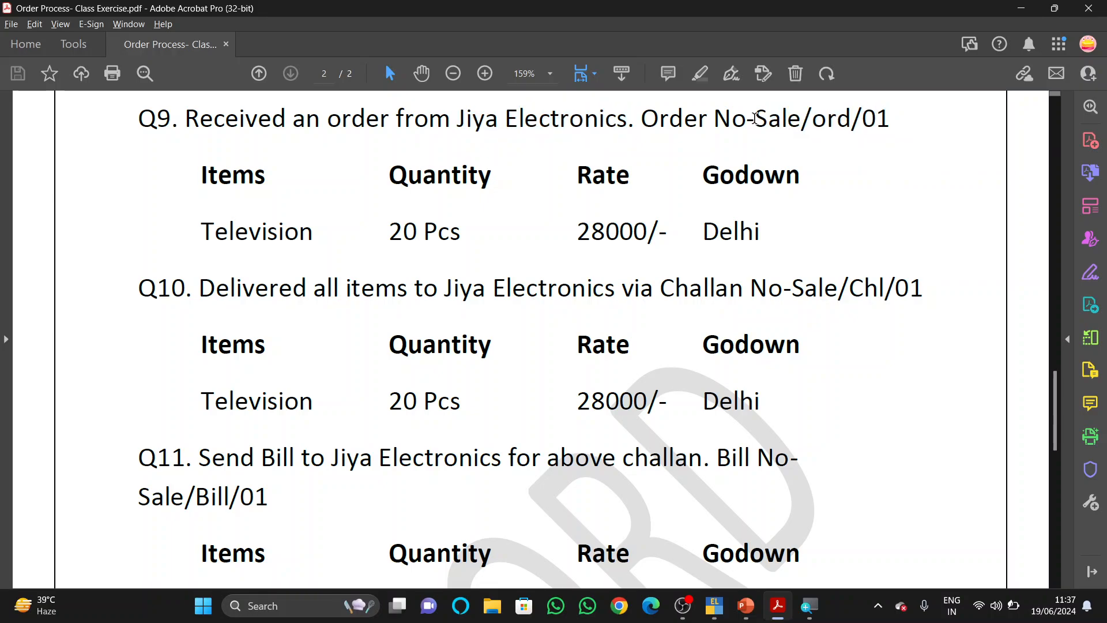
drag(756, 120, 894, 124)
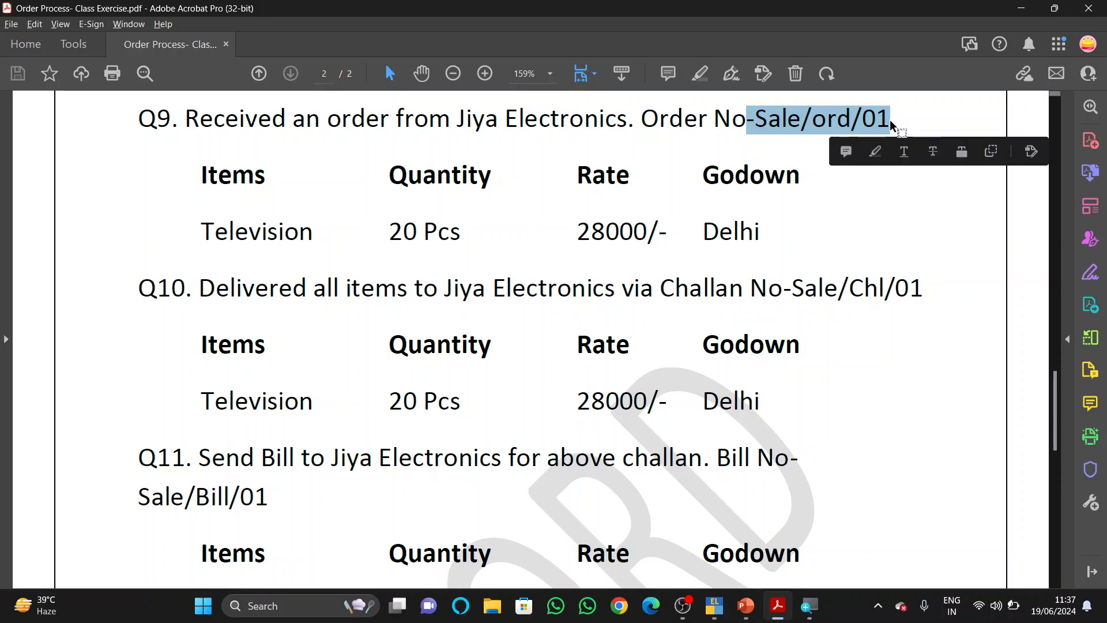
key(alt+Tab)
text(-Sale/ord/01)
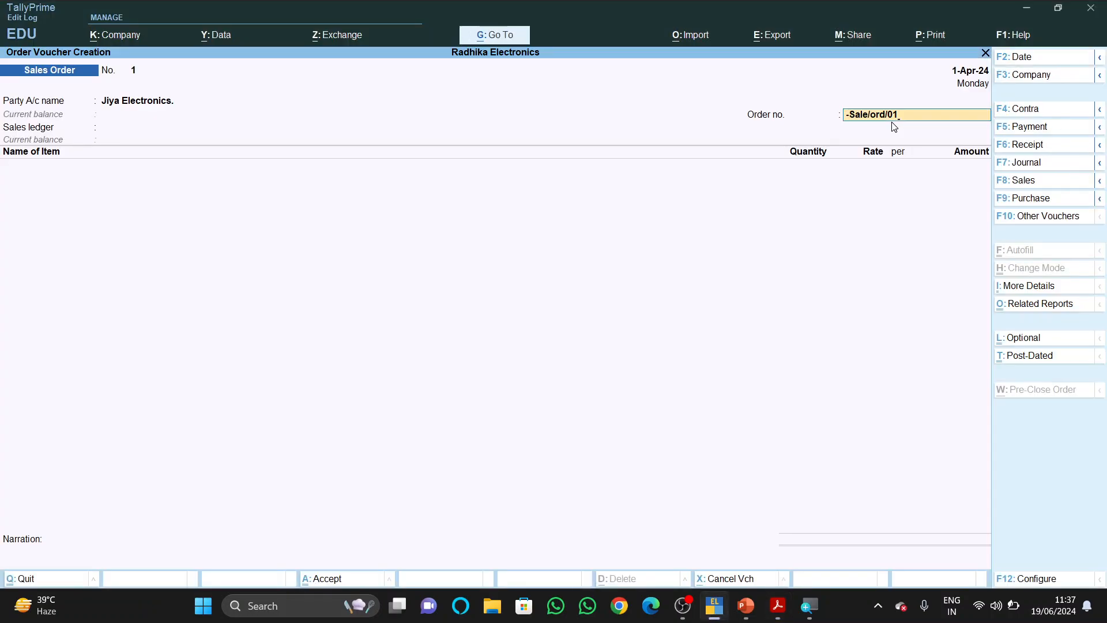
- Go back to the party account, keep Jiya Electronics. selected, and accept its dispatch and party details again
key(ctrl+Home)
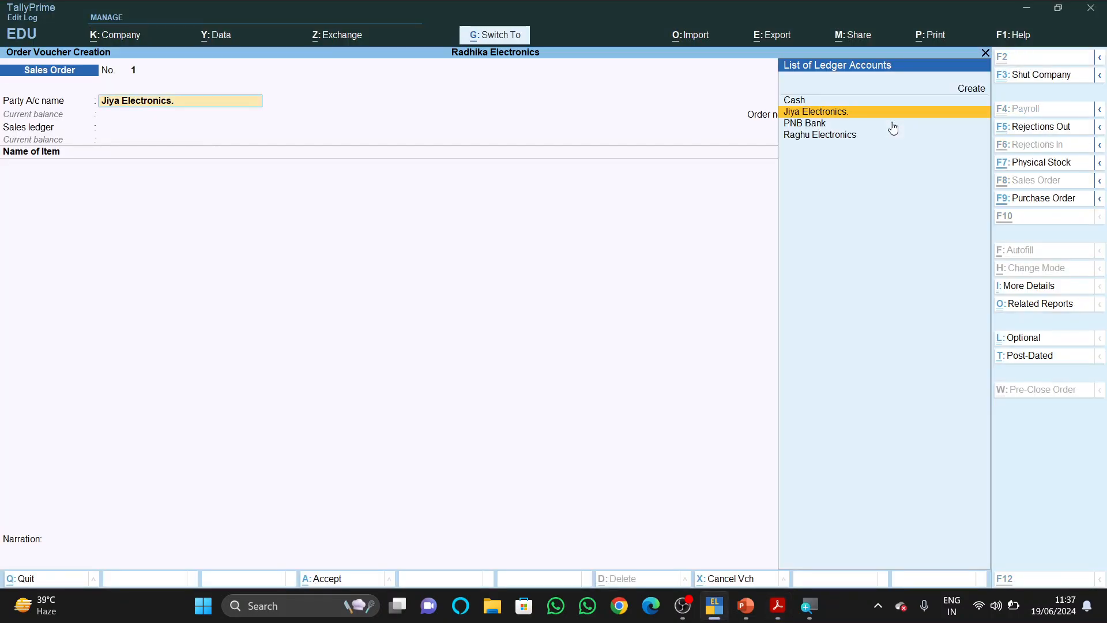
key(Delete)
key(Return)
key(Return)
key(ctrl+a)
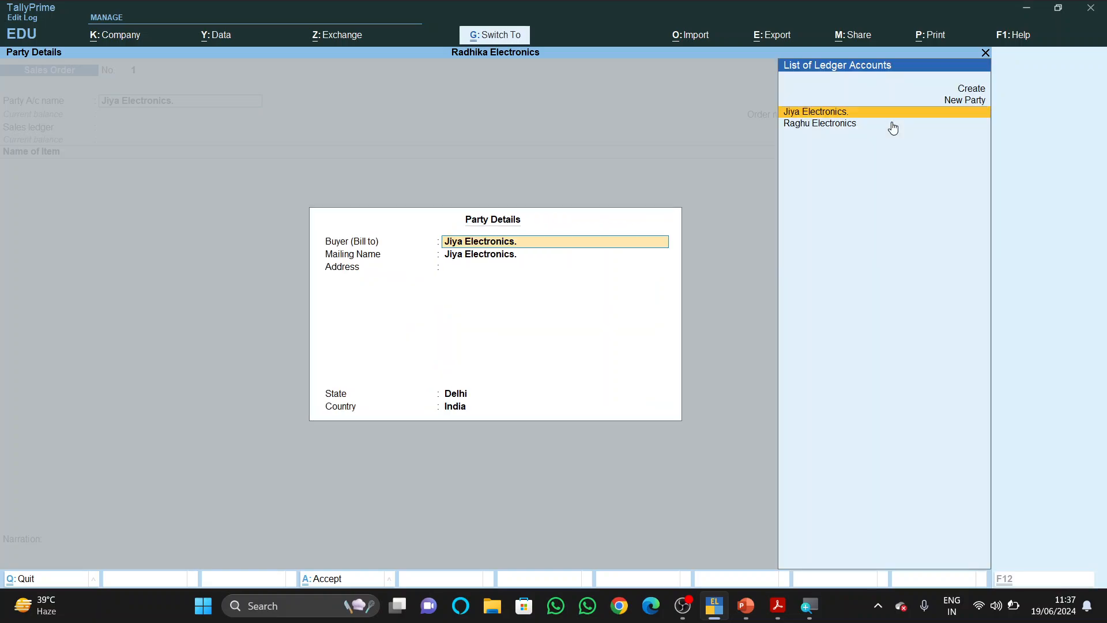
key(ctrl+a)
key(Return)
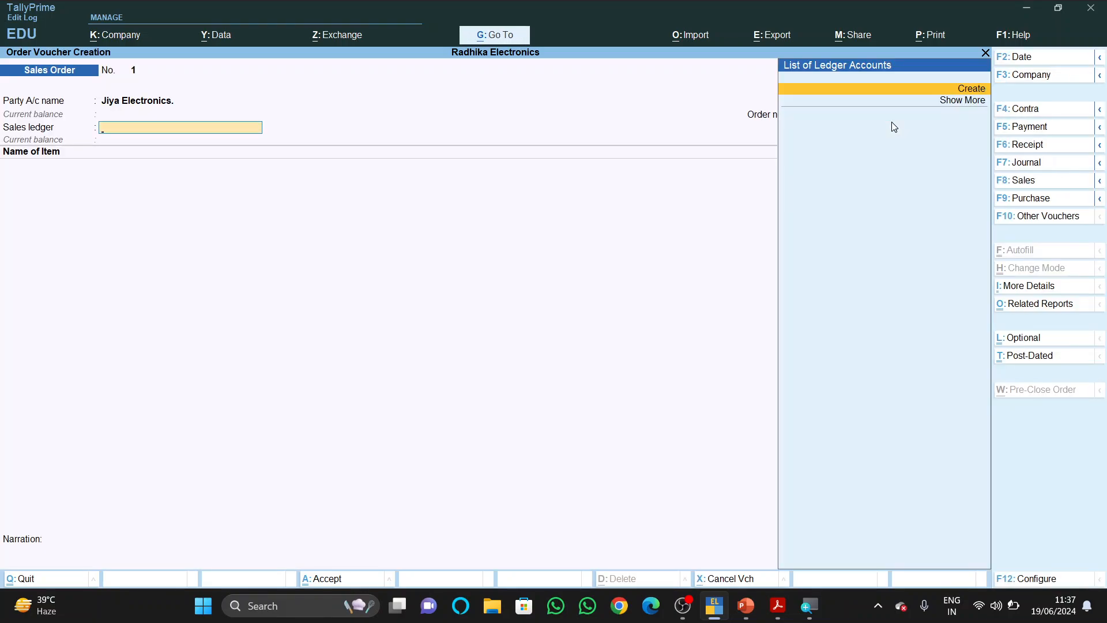
- Decline cancelling the voucher, then create a Sales ledger under Sales Accounts and use it as the sales order's ledger
key(alt+x)
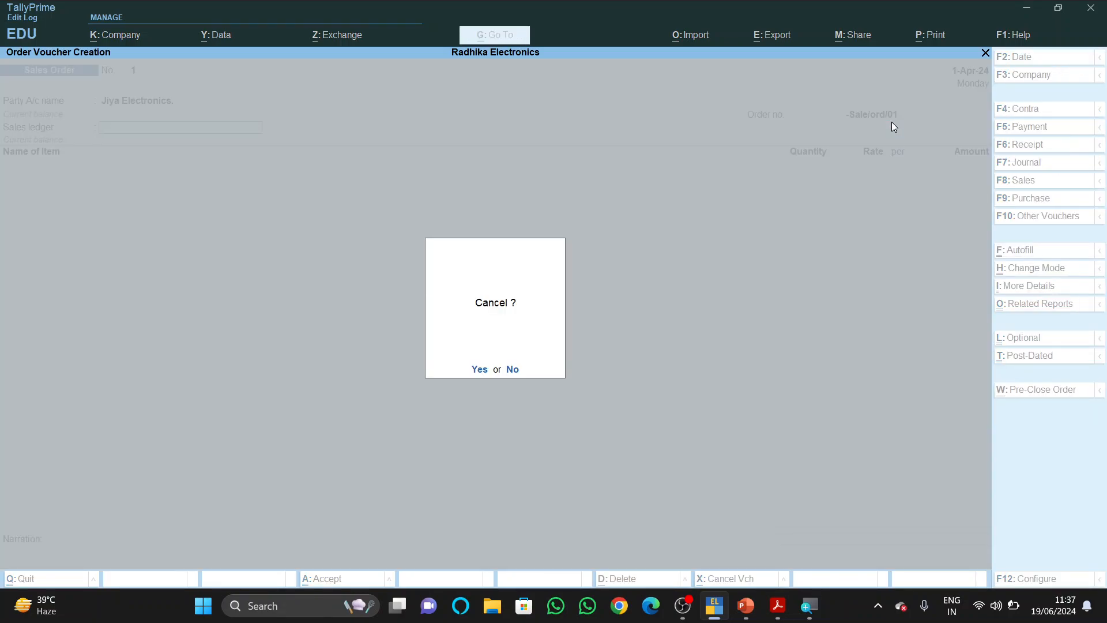
key(n)
key(alt+c)
text(Sales)
key(Return)
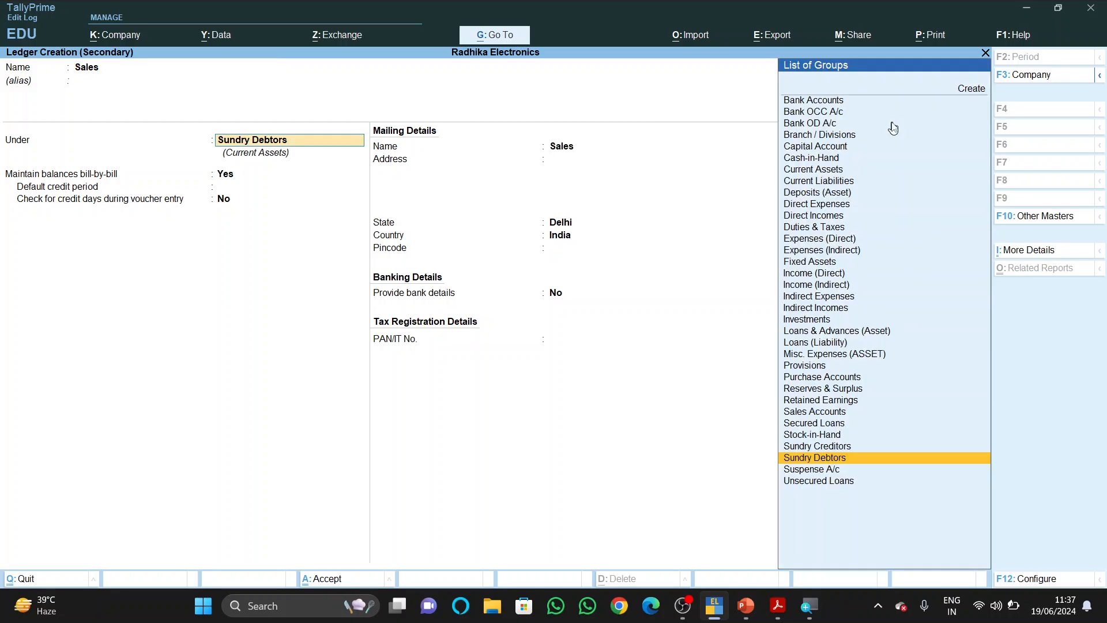
text(sa)
key(Return)
key(ctrl+a)
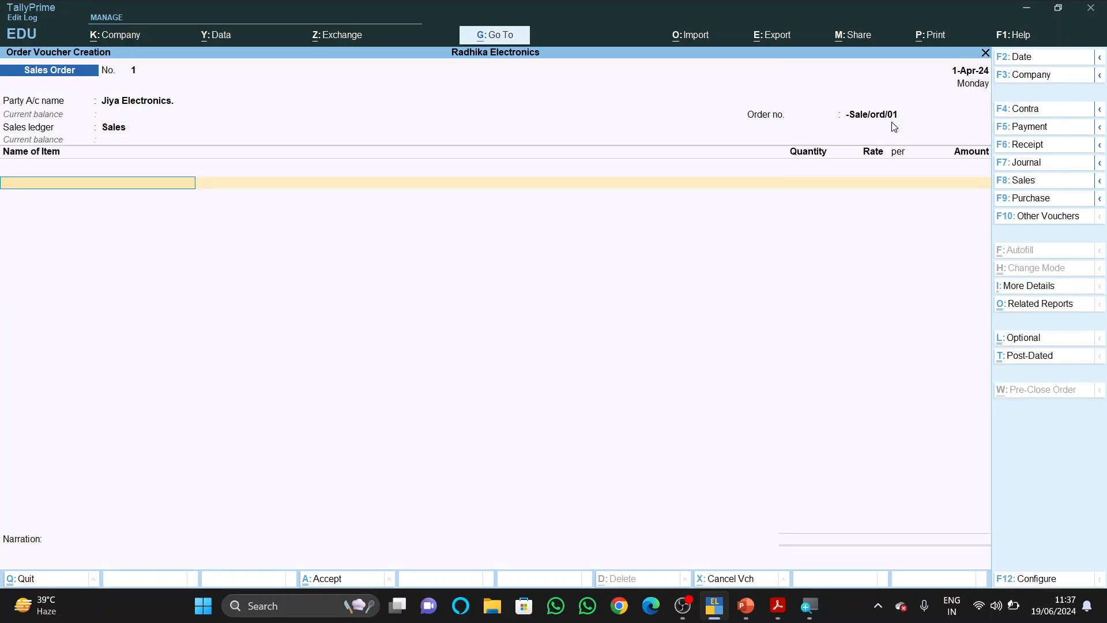
- Check question 9 in the Acrobat exercise, then add the Televison item to the sales order, due 1-Apr-24, from the Delhi godown
key(alt+Tab)
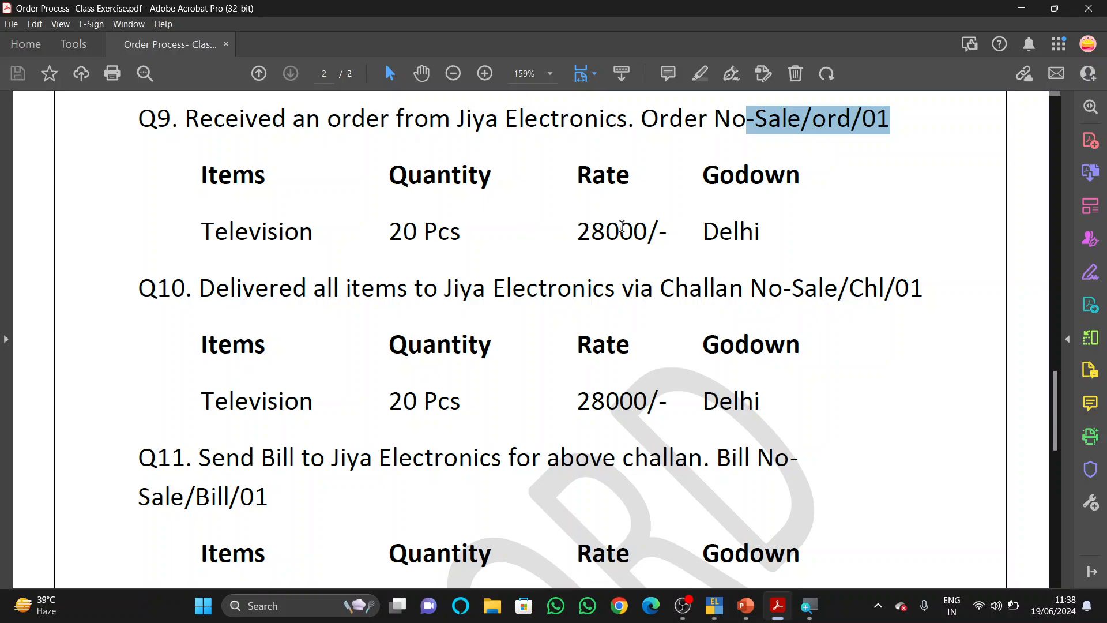
key(alt+Tab)
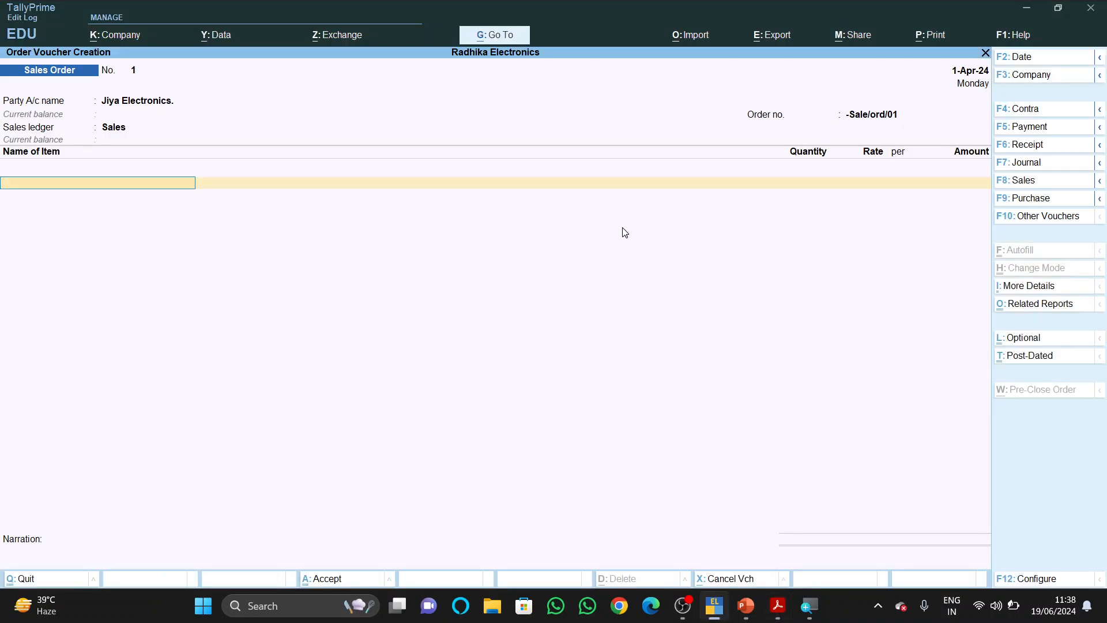
text(Te)
key(Return)
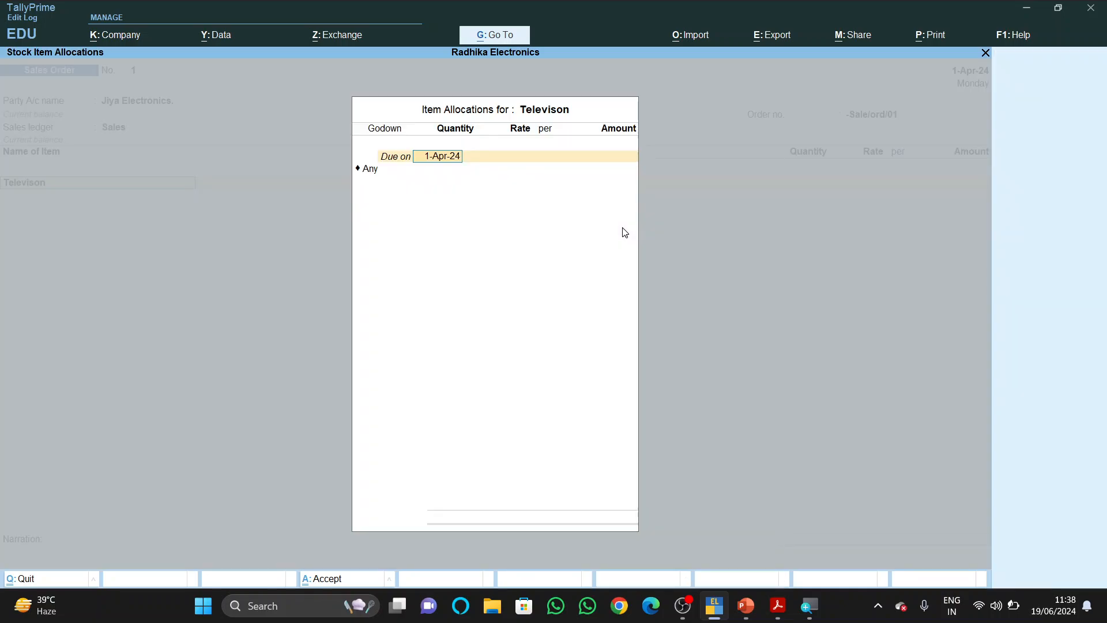
key(Return)
text(De)
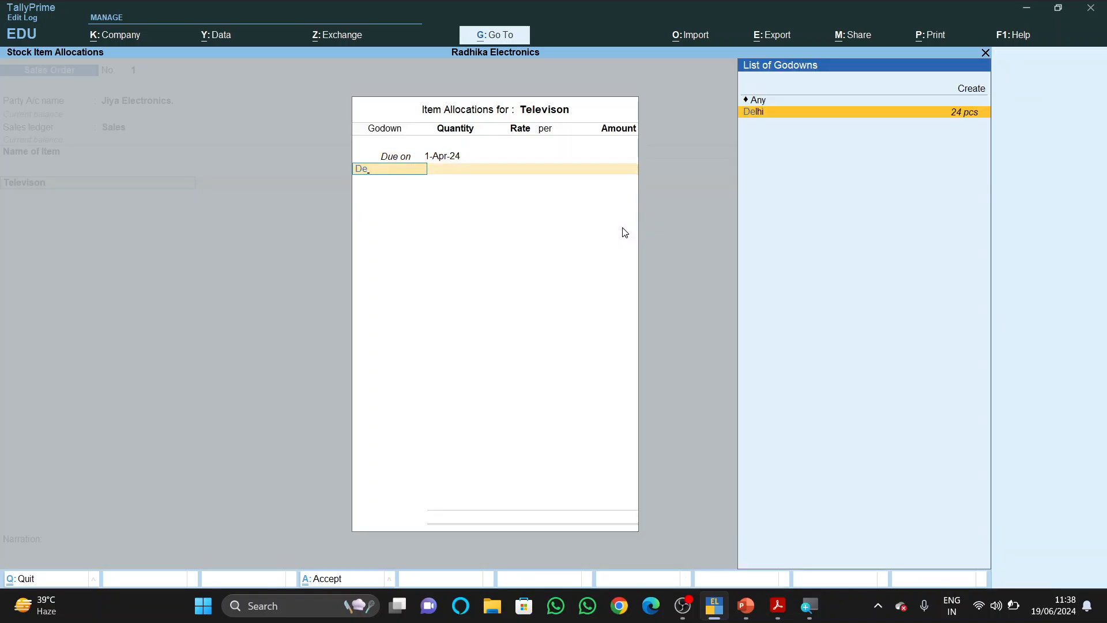
key(Return)
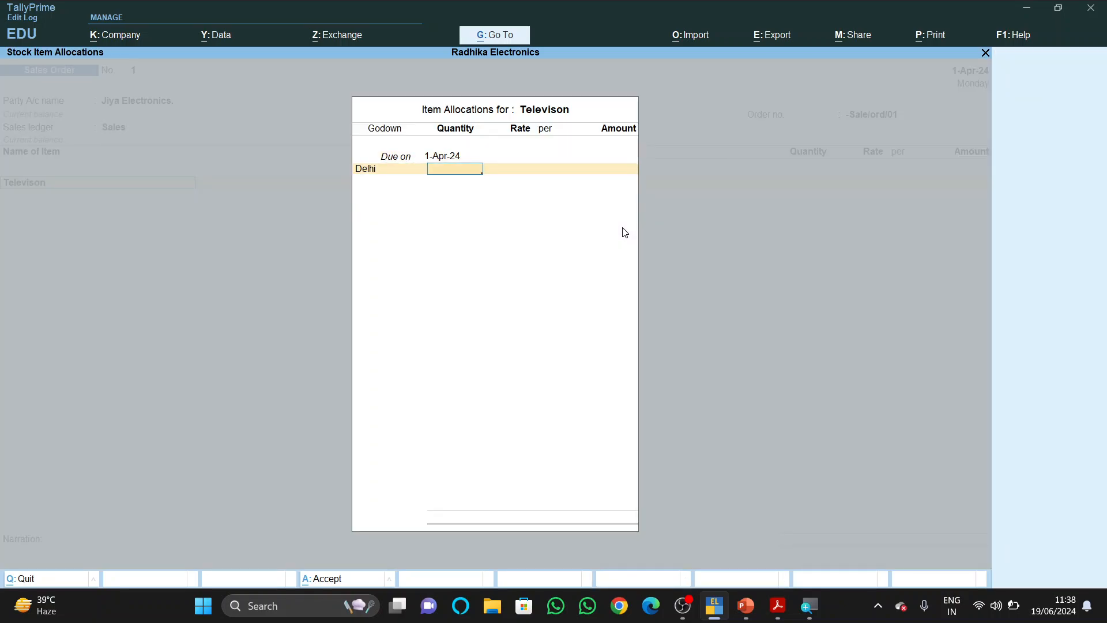
- Set the Delhi allocation's quantity to 20 pcs, leave its rate blank, and accept the item allocation
text(20)
key(Return)
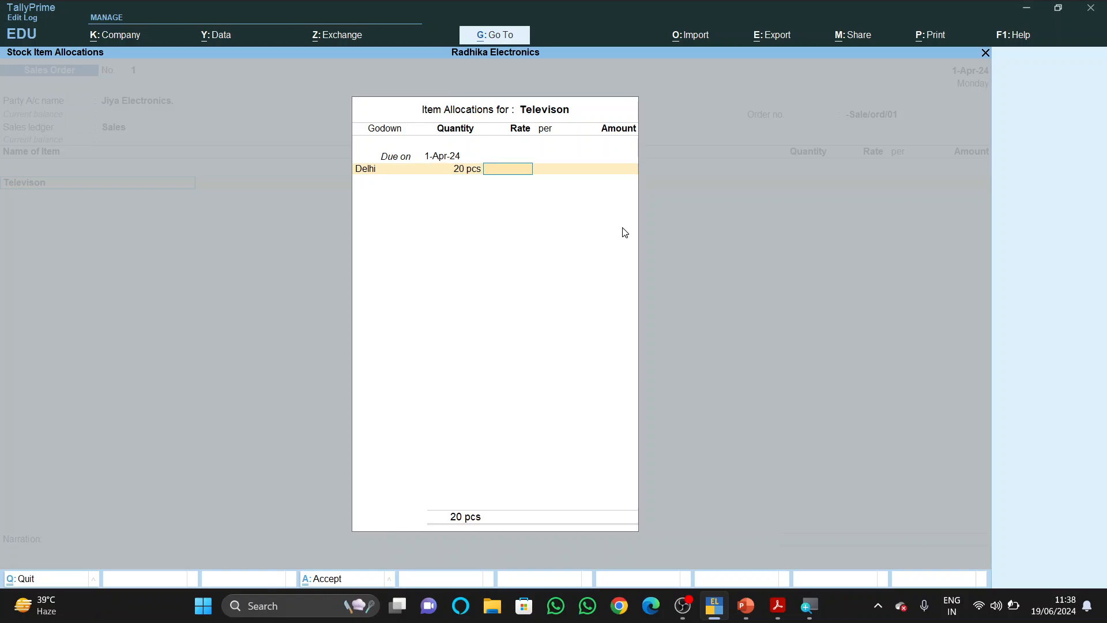
key(Return)
key(Return)
key(Return)
key(Return)
key(Return)
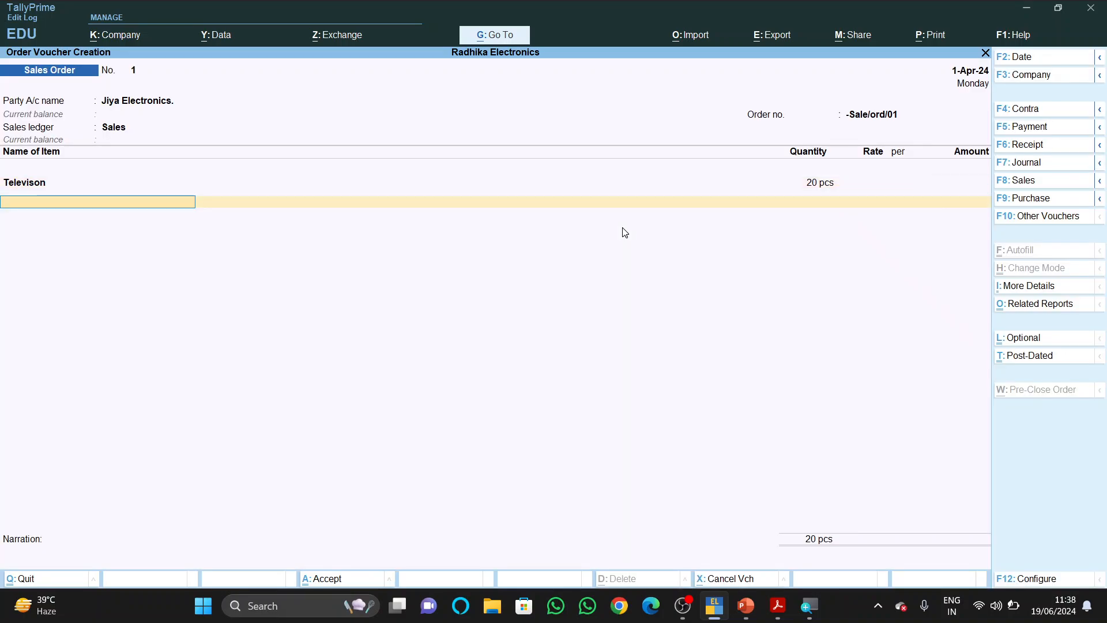
- End the item list, enter the narration "bring order received from Jiya electronics", and save the sales order
key(Return)
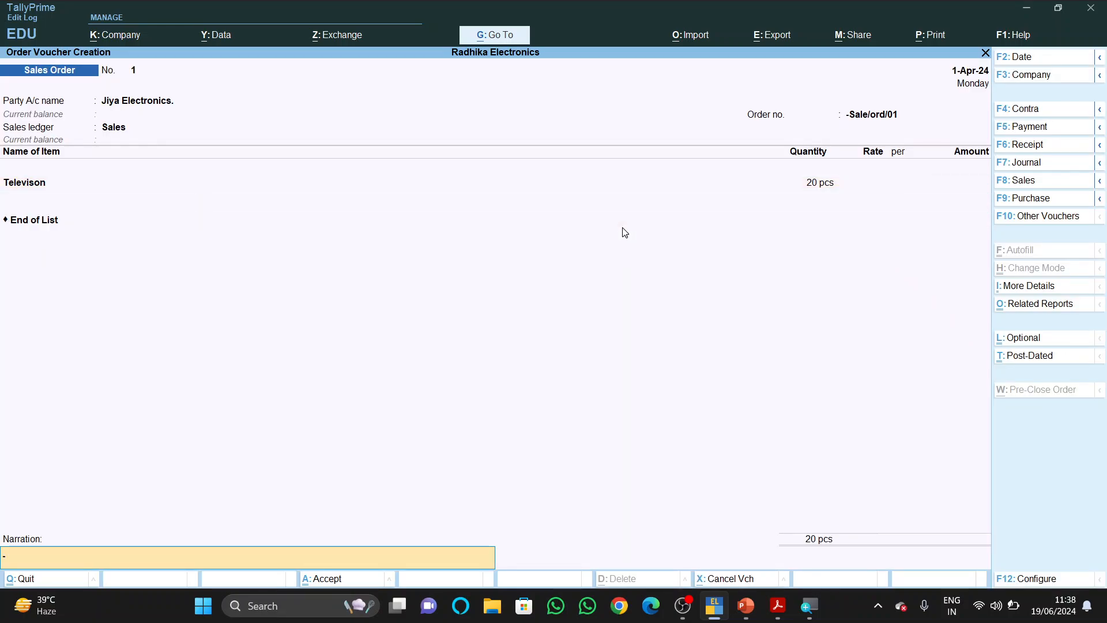
text(bring)
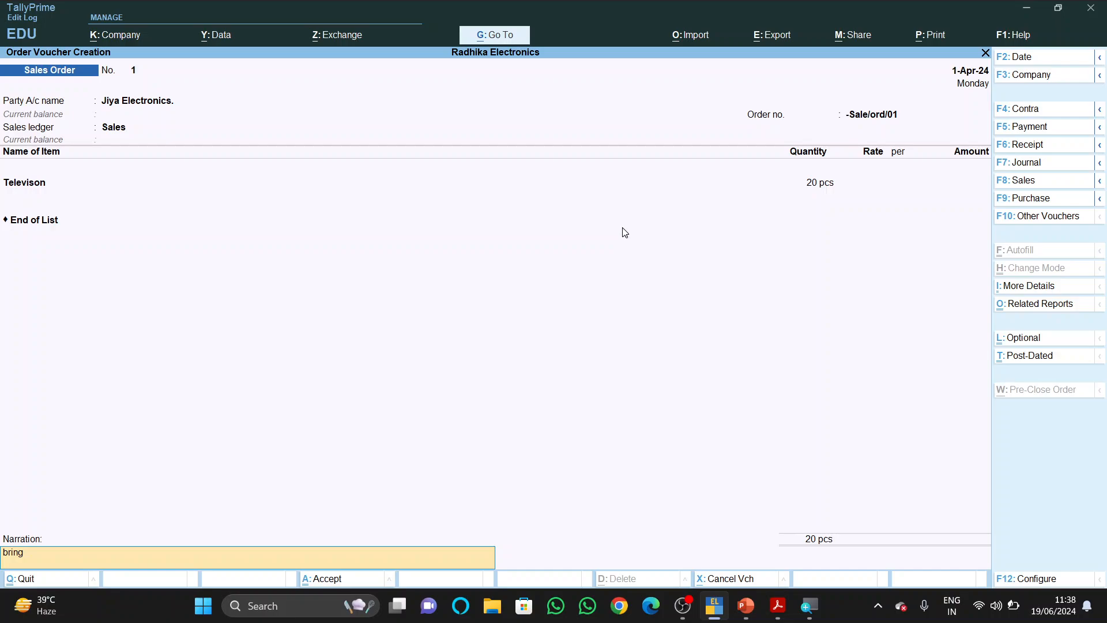
text( order rece)
text(ived from Jiya electronics)
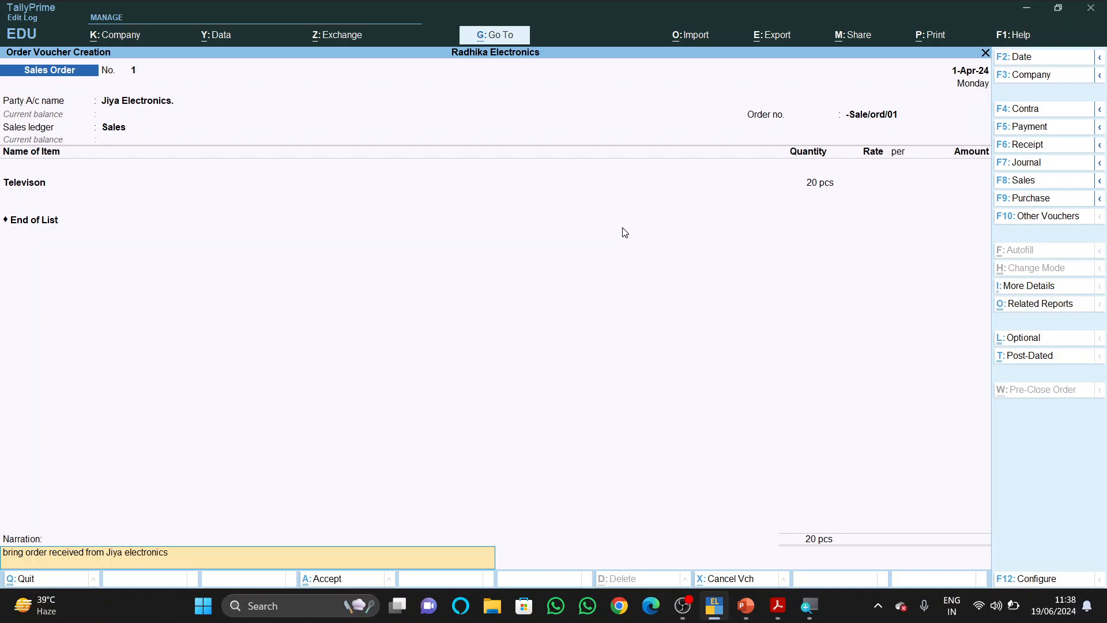
key(Return)
key(Return)
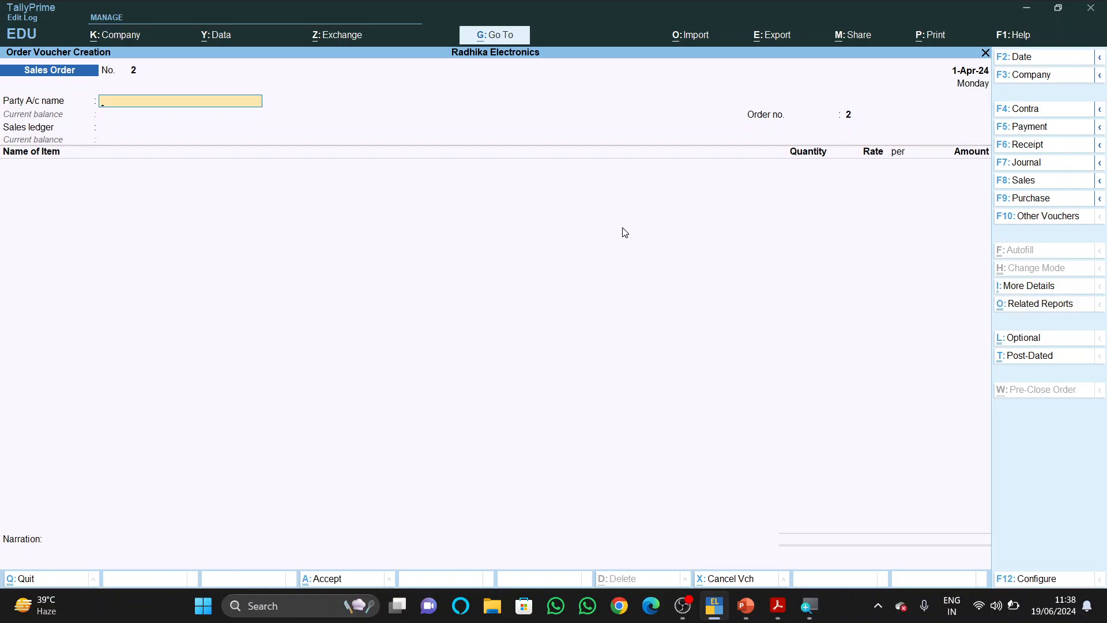
- Read the delivery details in question 10 of the Acrobat exercise, then return to TallyPrime
key(alt+Tab)
scroll(622, 226, down, 2)
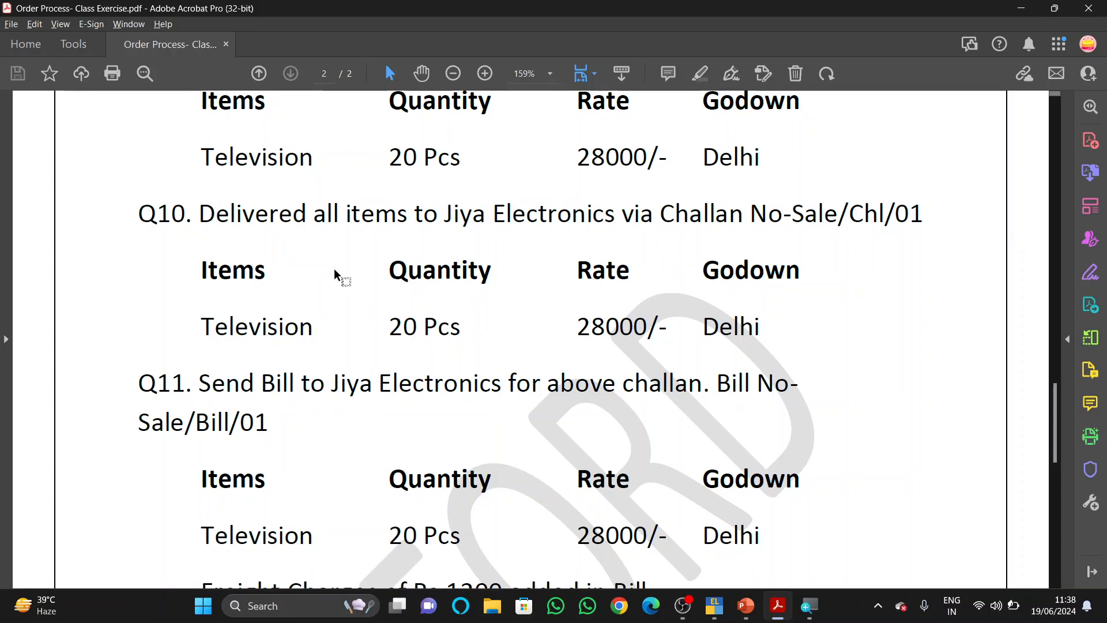
key(alt+Tab)
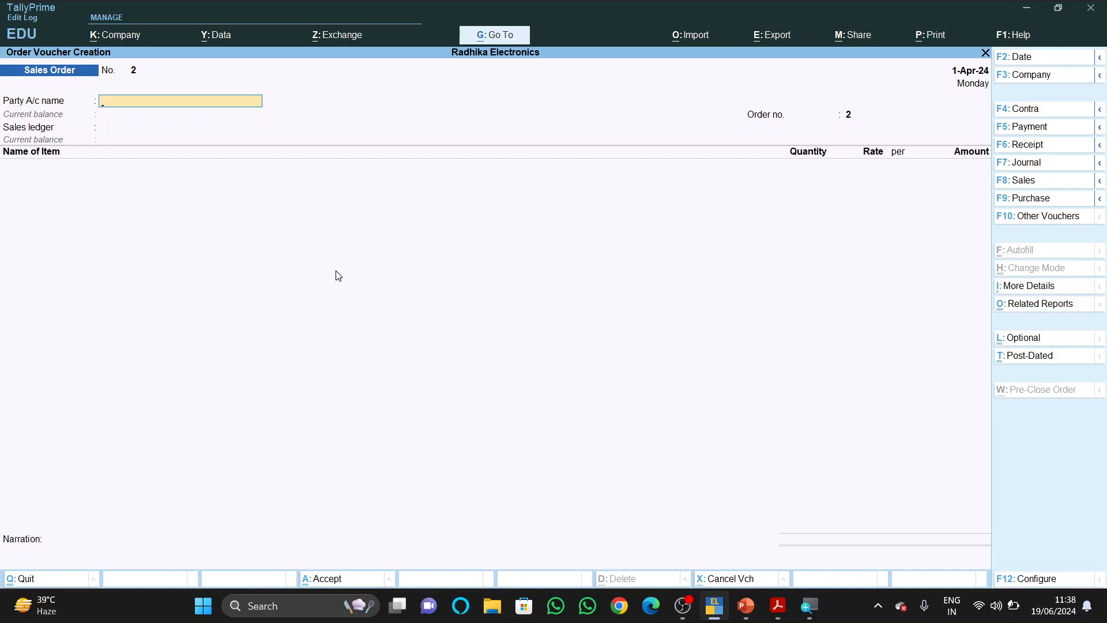
key(F11)
key(Escape)
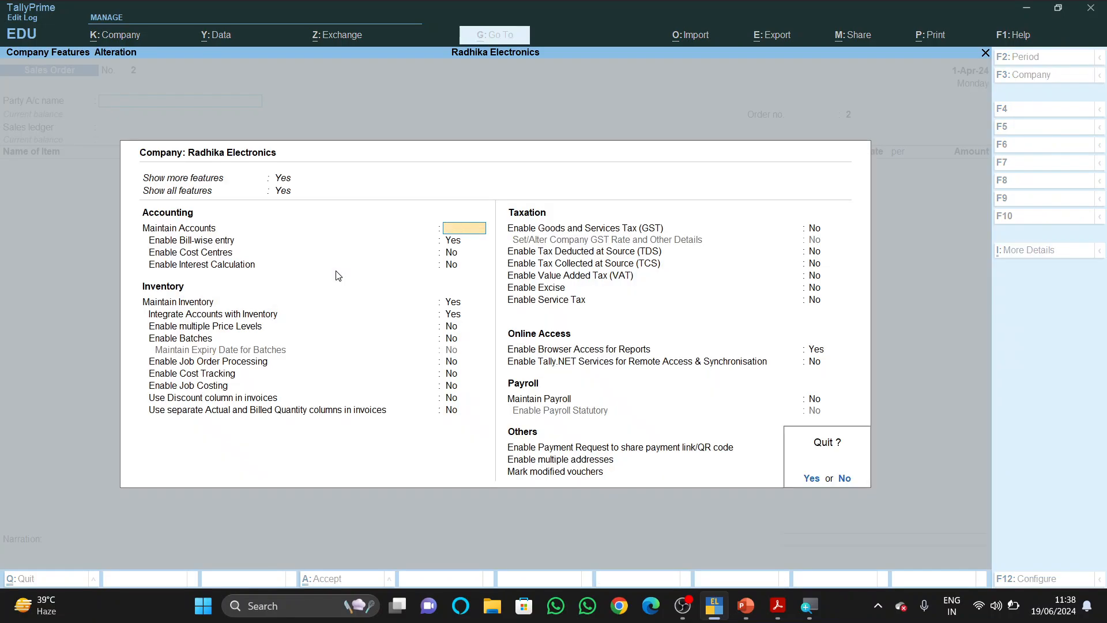
key(y)
- Show the inactive voucher types and change the voucher type to Delivery Note
key(F10)
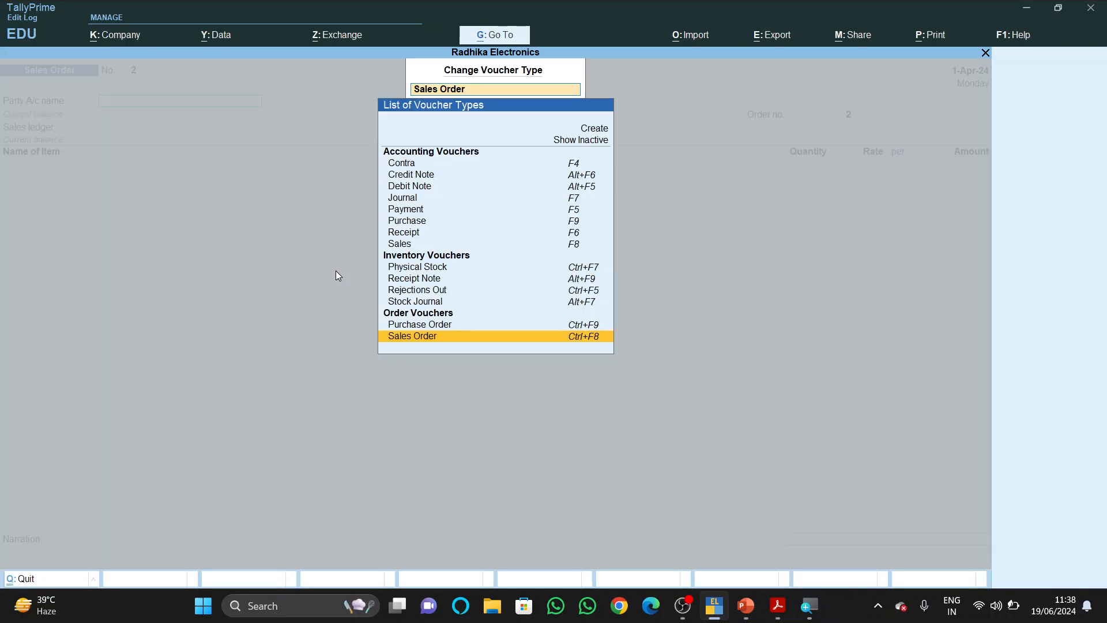
key(Up)
key(Up)
key(Up)
key(Up)
key(Up)
key(Up)
key(Up)
key(Up)
key(Up)
key(Up)
key(Up)
key(Up)
key(Up)
key(Up)
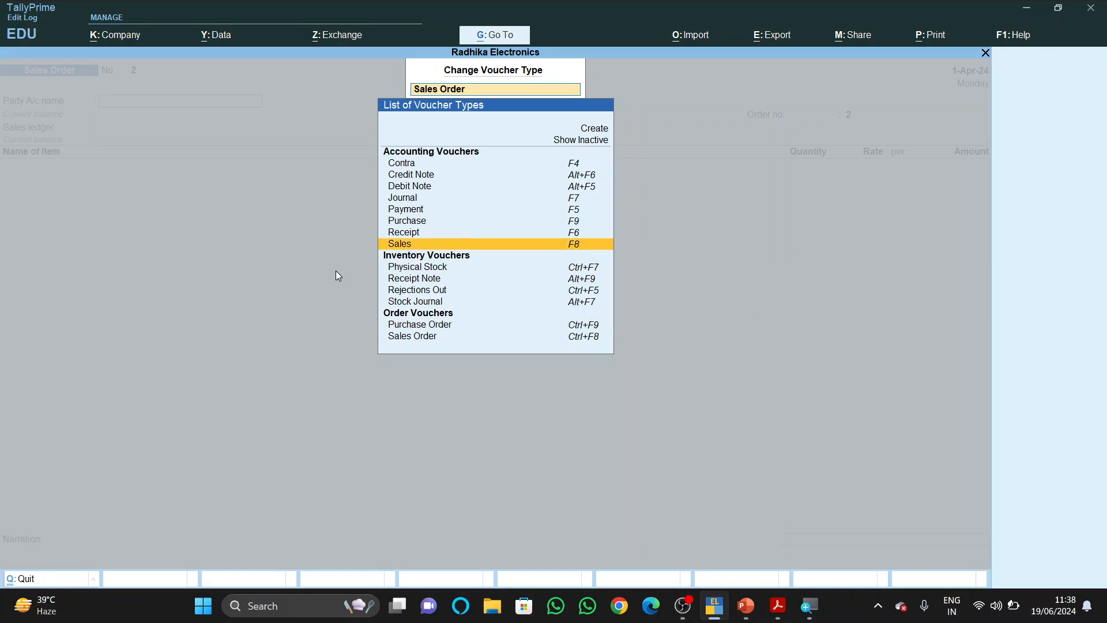
key(Return)
text(del)
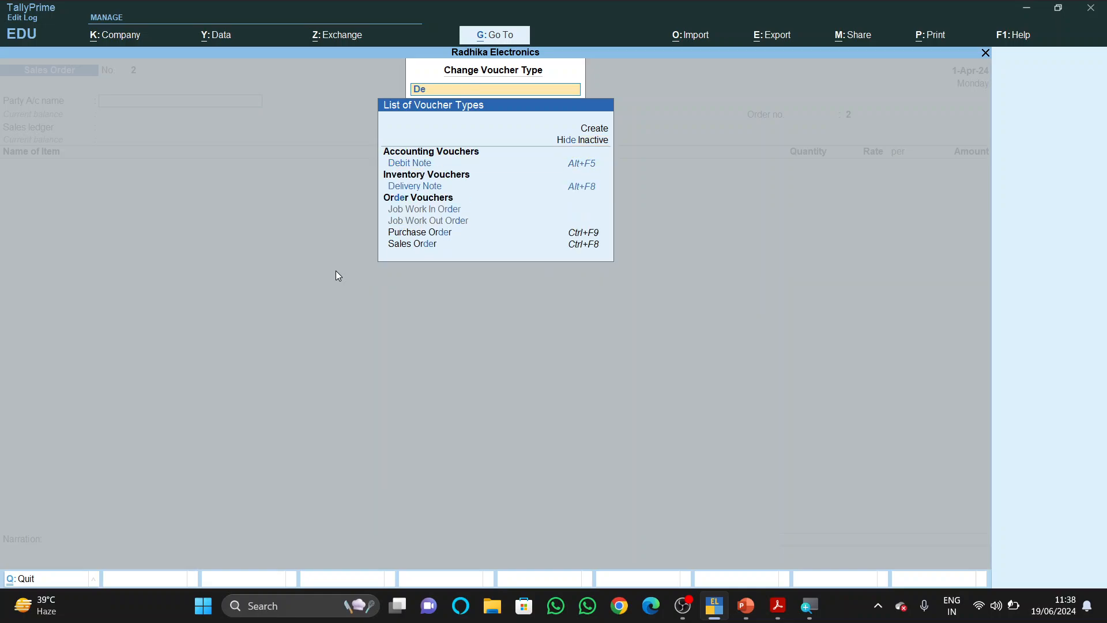
key(Return)
key(Return)
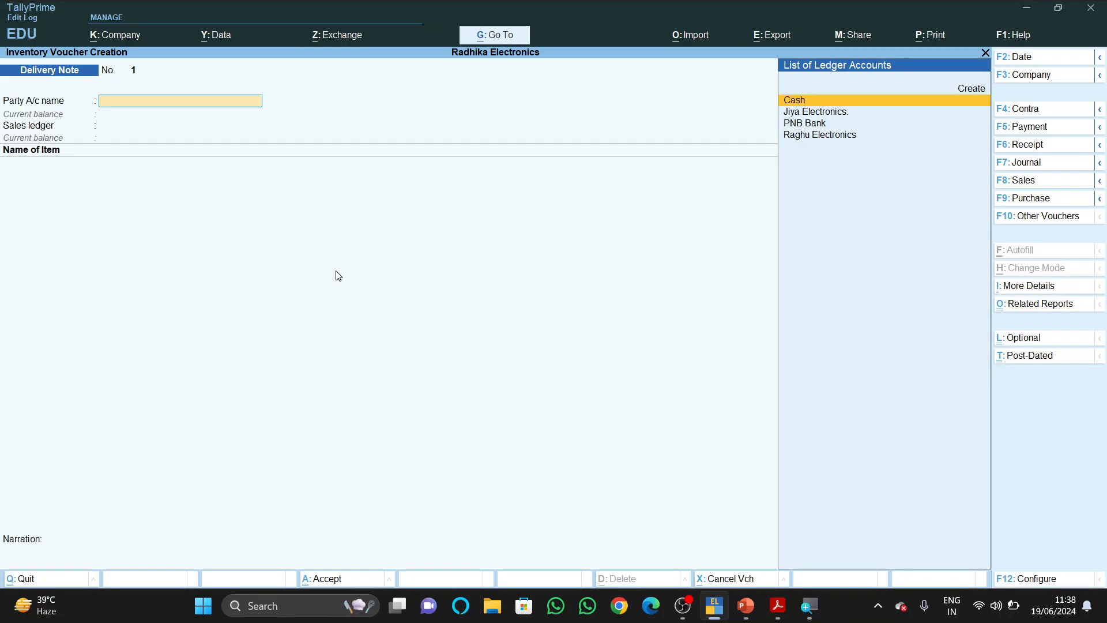
- Select Jiya Electronics. as the delivery note's party, link its sales order of 1-Apr-24, and accept the order's payment and delivery terms
key(Down)
key(Down)
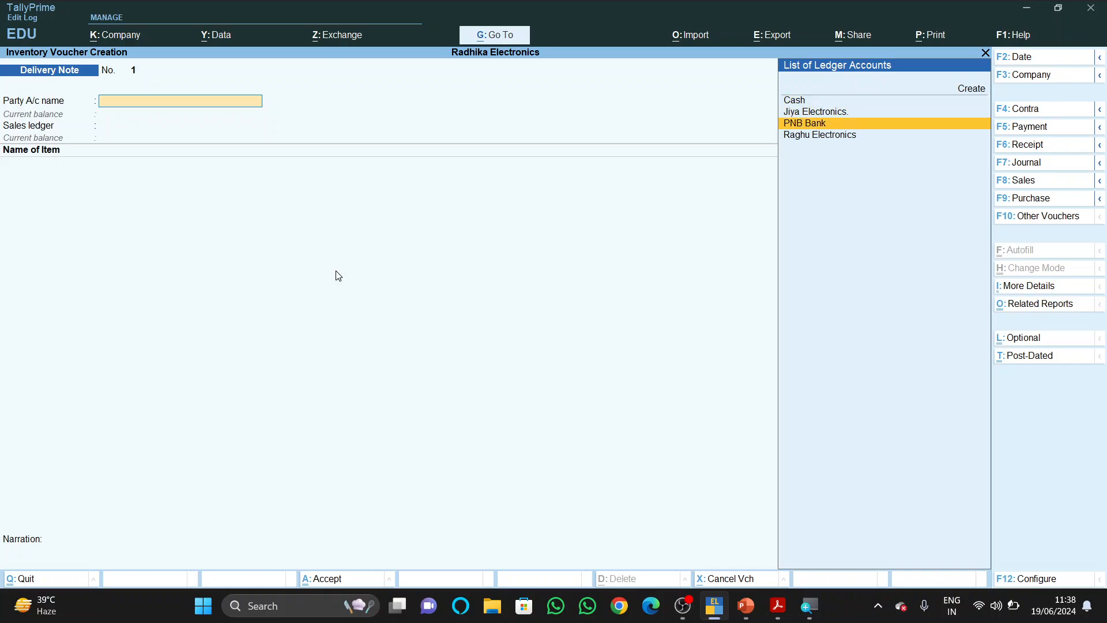
key(Up)
key(Return)
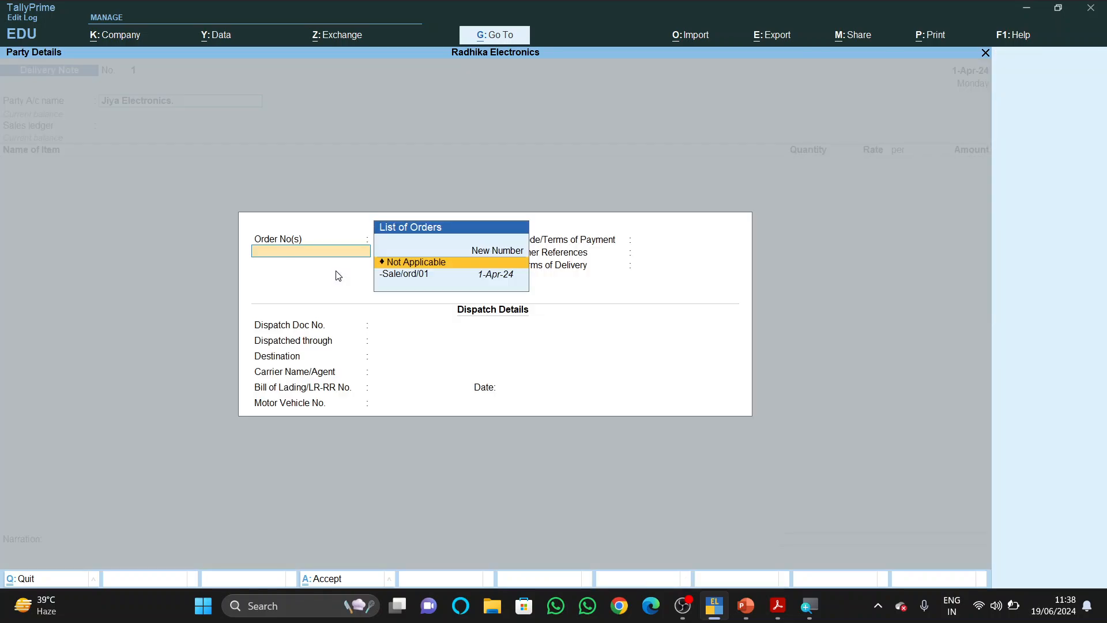
key(Up)
key(Down)
key(Down)
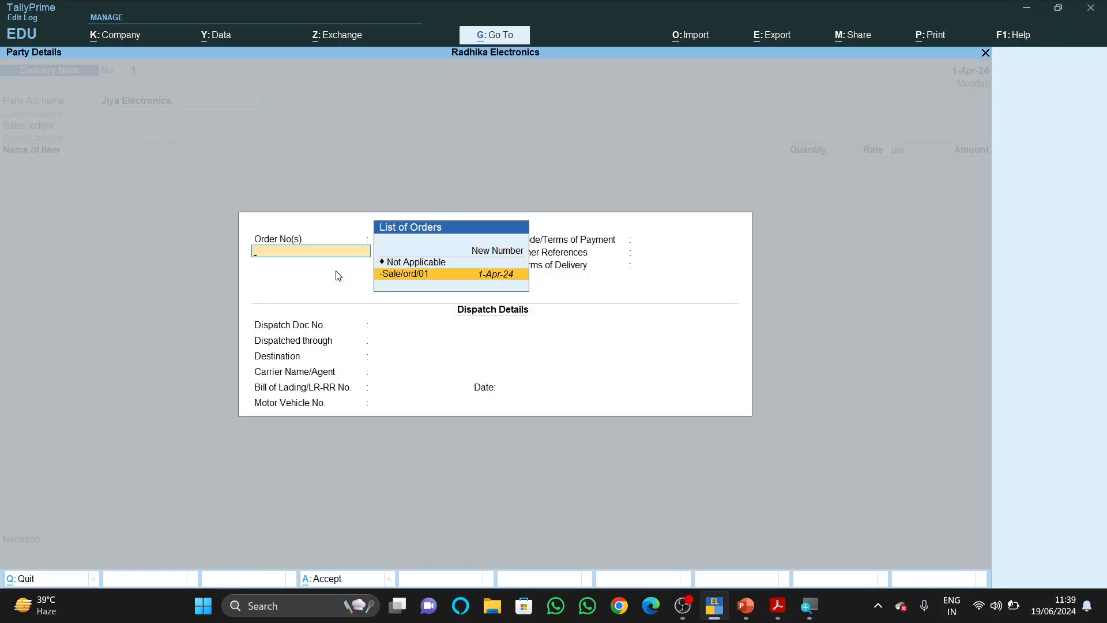
key(Return)
key(Return)
key(Return)
key(Return)
key(Return)
key(Return)
key(Return)
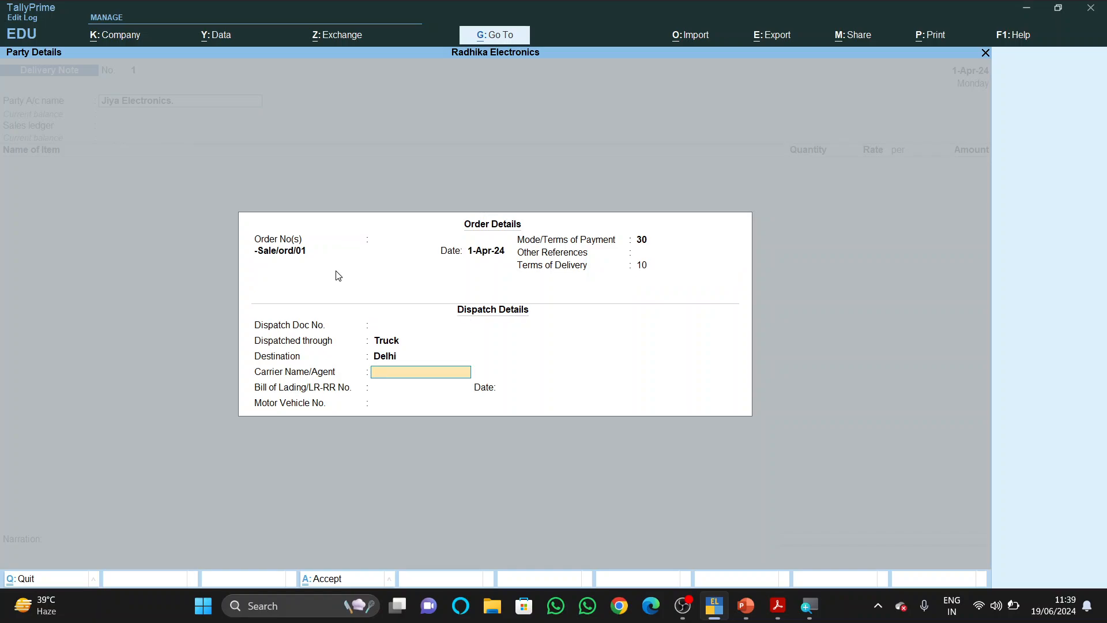
- Copy the challan number from question 10 of the Acrobat exercise into the delivery note's Dispatch Doc No
key(Up)
key(Up)
key(Up)
key(alt+Tab)
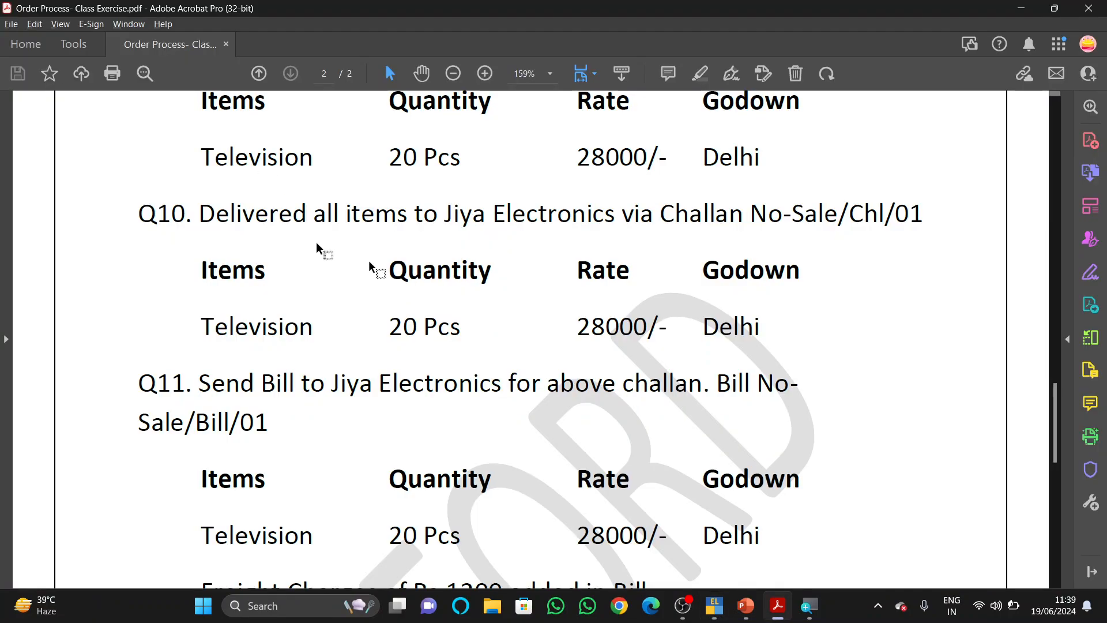
drag(793, 216, 923, 218)
key(ctrl+c)
key(alt+Tab)
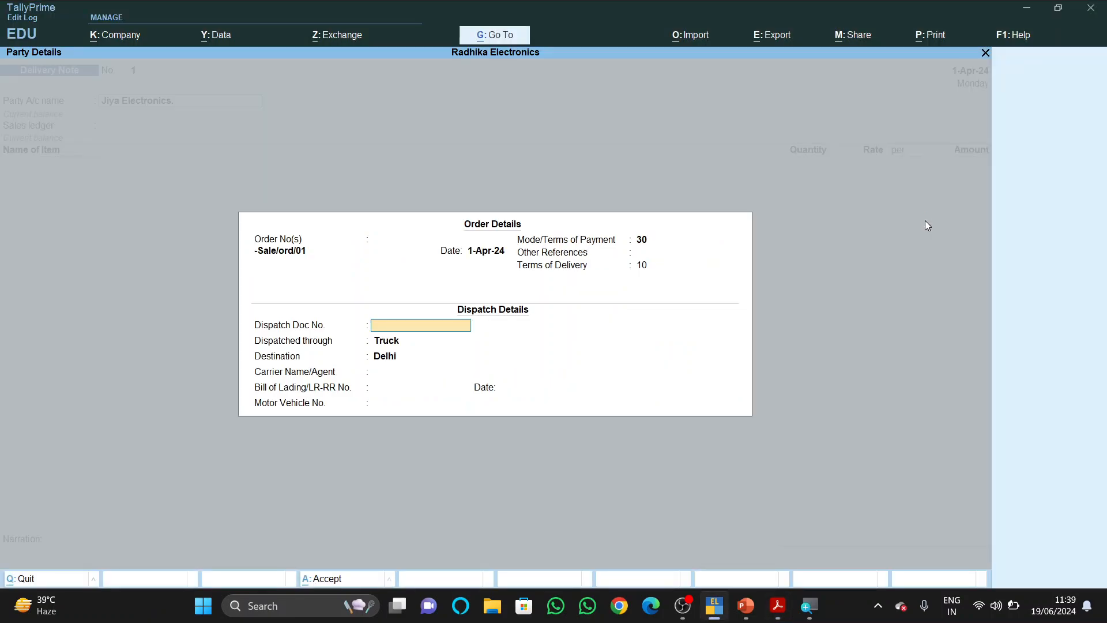
key(ctrl+alt+v)
- Keep Truck and Delhi as dispatch details, leave the carrier, bill of lading and vehicle fields blank, and accept the party details
key(Return)
key(Return)
key(Return)
key(Return)
key(Return)
key(Return)
key(Return)
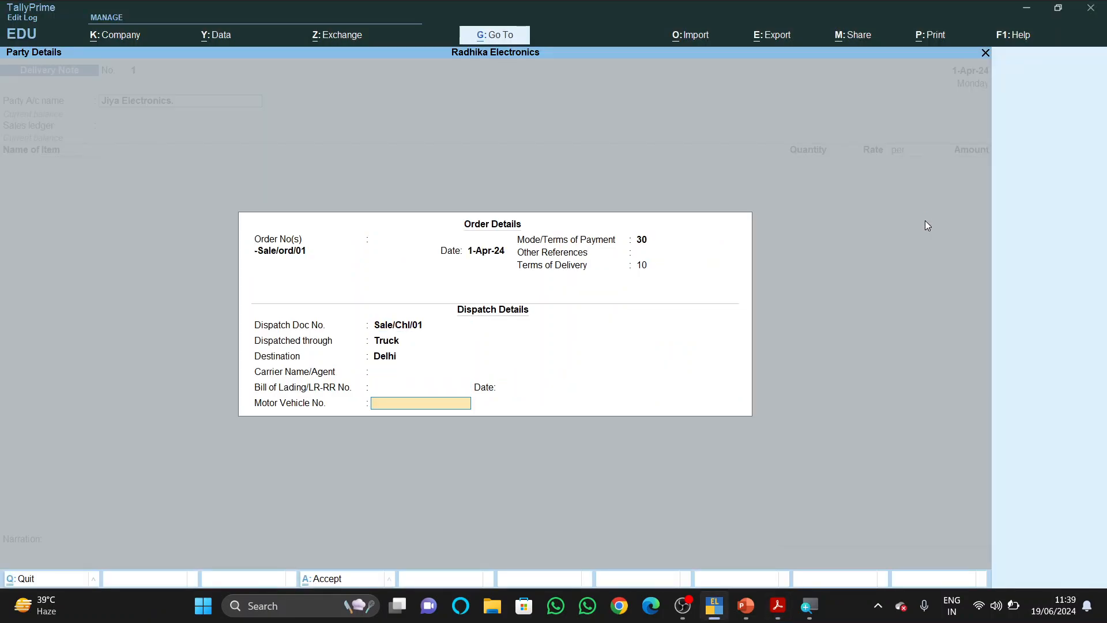
key(Return)
key(Return)
key(Return)
key(Return)
key(Return)
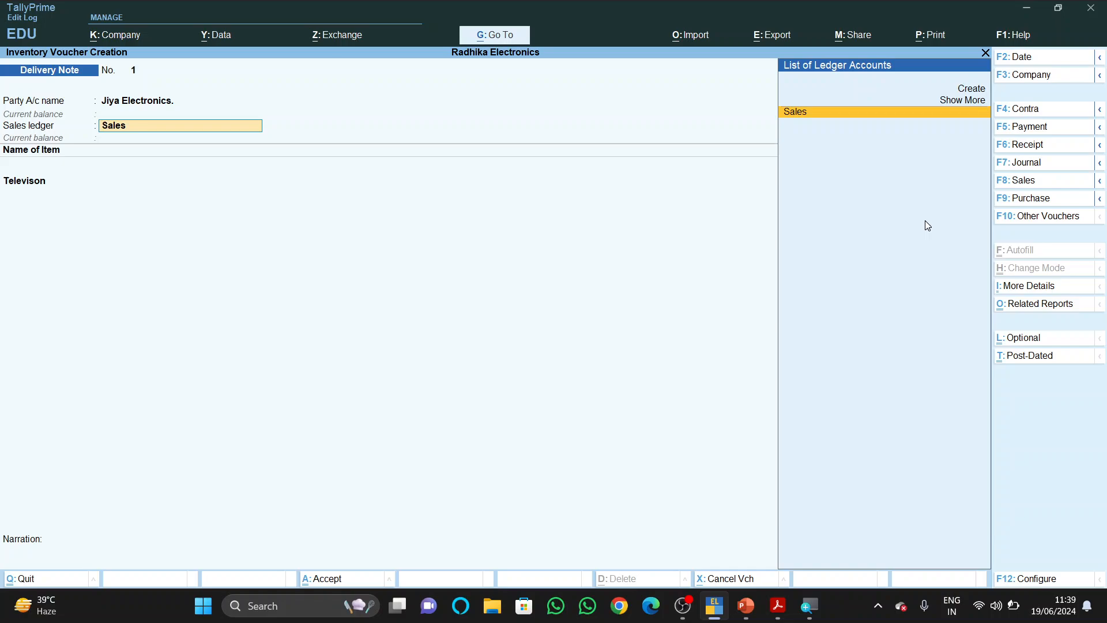
- Open the delivery note's configuration and set Show more configurations to Yes
key(F12)
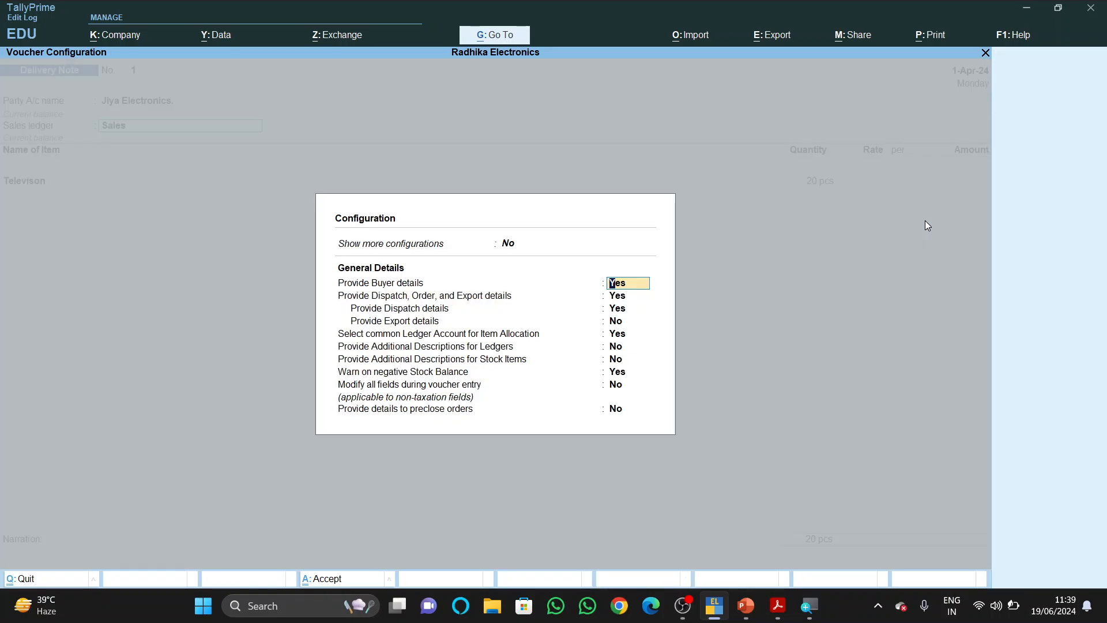
key(Up)
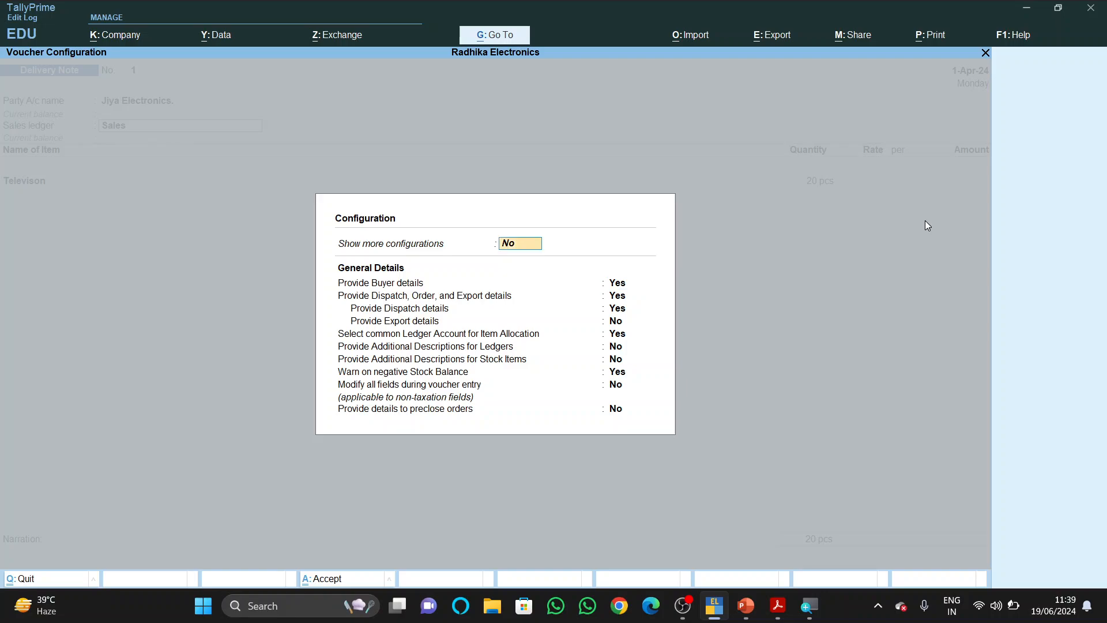
text(y)
key(Return)
key(Return)
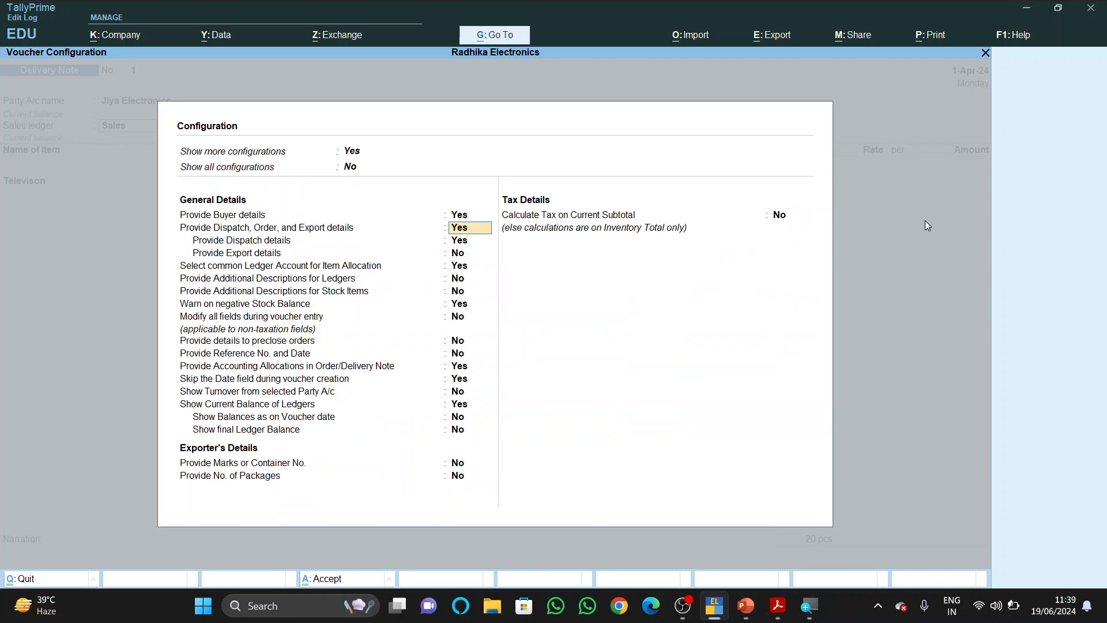
- Set Provide Reference No. and Date to Yes and accept the voucher configuration
key(Down)
key(Down)
key(Down)
key(Down)
key(Down)
key(Down)
key(Down)
key(Down)
key(Down)
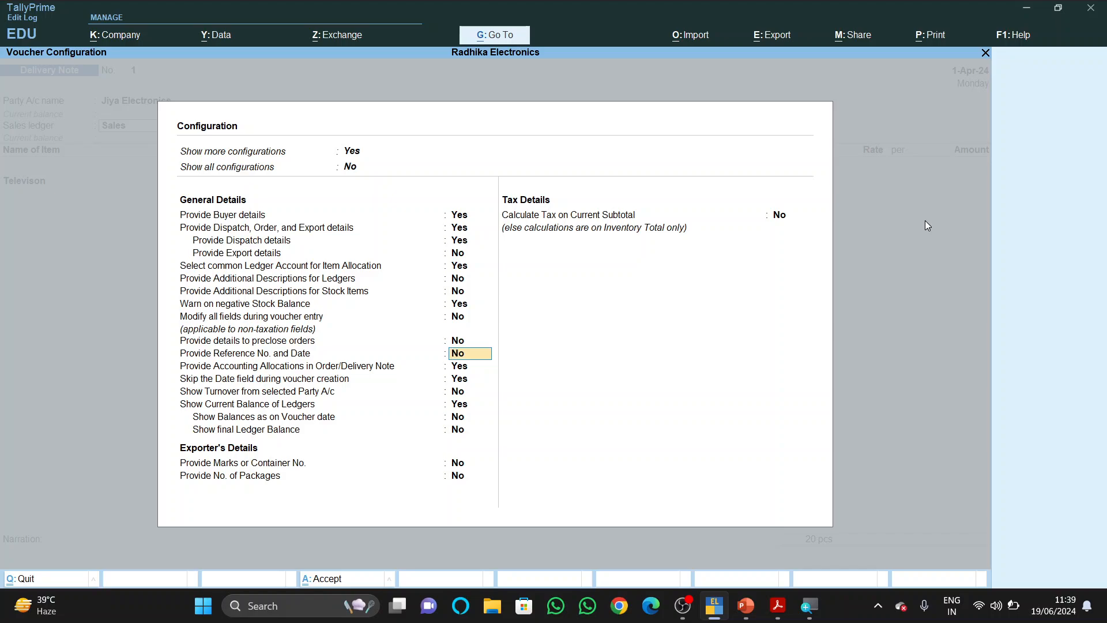
text(y)
key(Return)
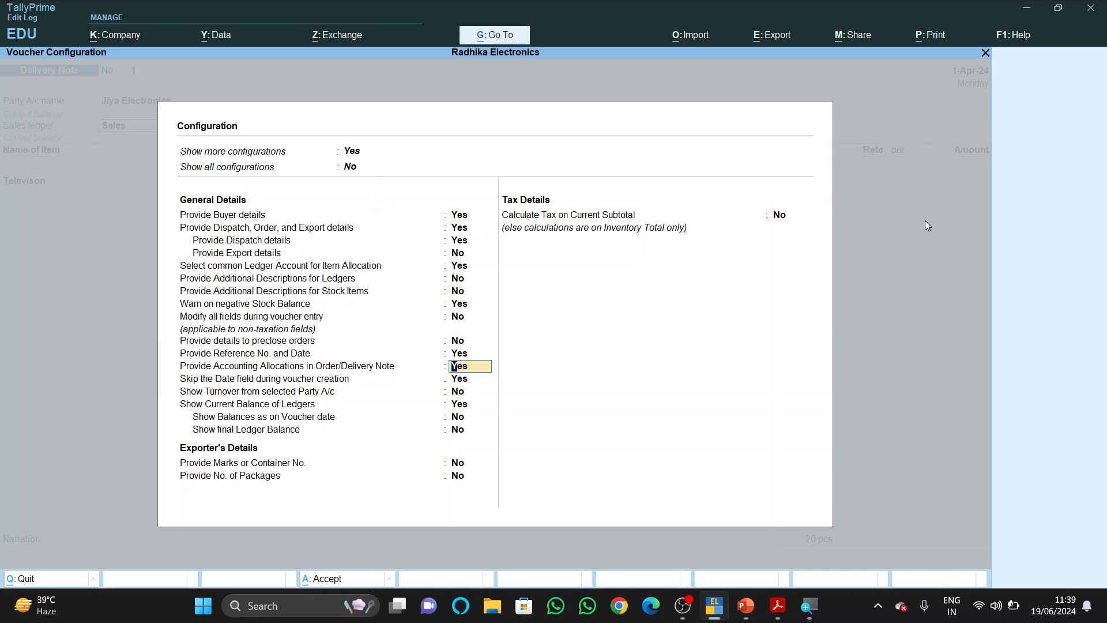
key(ctrl+a)
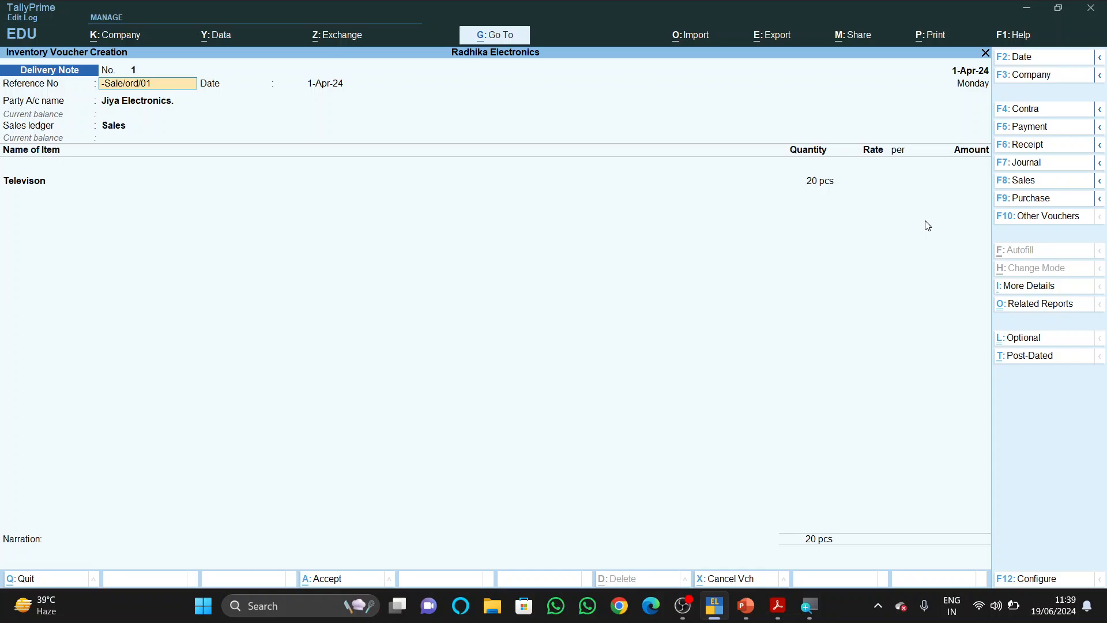
- Replace the delivery note's reference number with the copied challan number and keep 1-Apr-24 as the reference date
key(Delete)
key(Delete)
key(Delete)
key(Delete)
key(Delete)
key(Delete)
key(Delete)
key(Delete)
key(Delete)
key(Delete)
key(Delete)
key(ctrl+v)
key(Return)
key(Return)
key(Return)
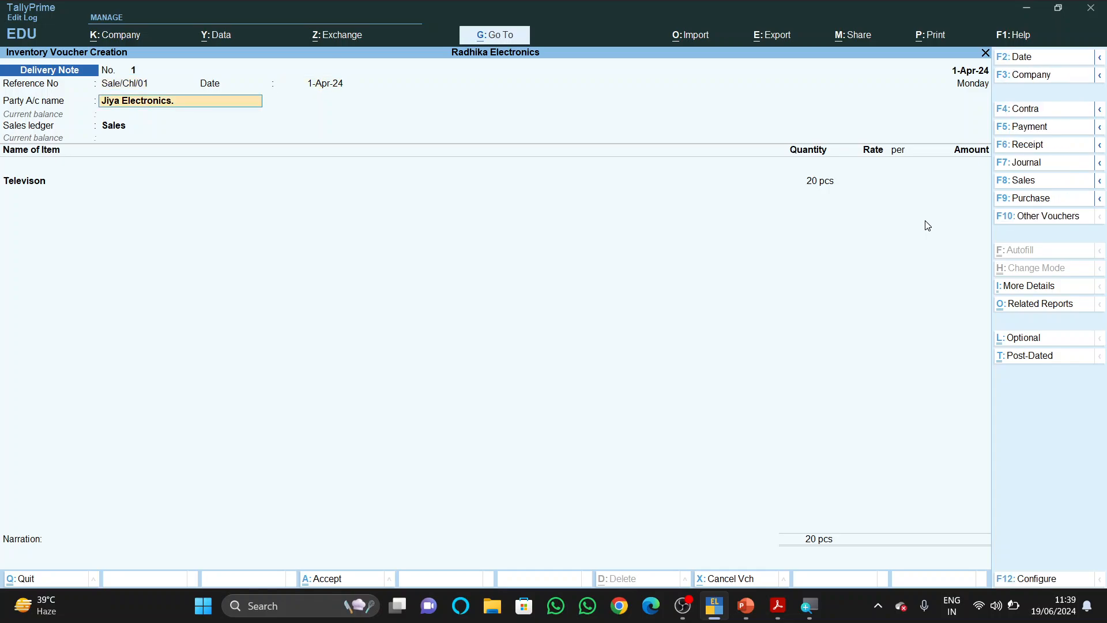
- Keep Jiya Electronics. as the delivery note's party and accept its order, dispatch and party details again
key(Return)
key(Return)
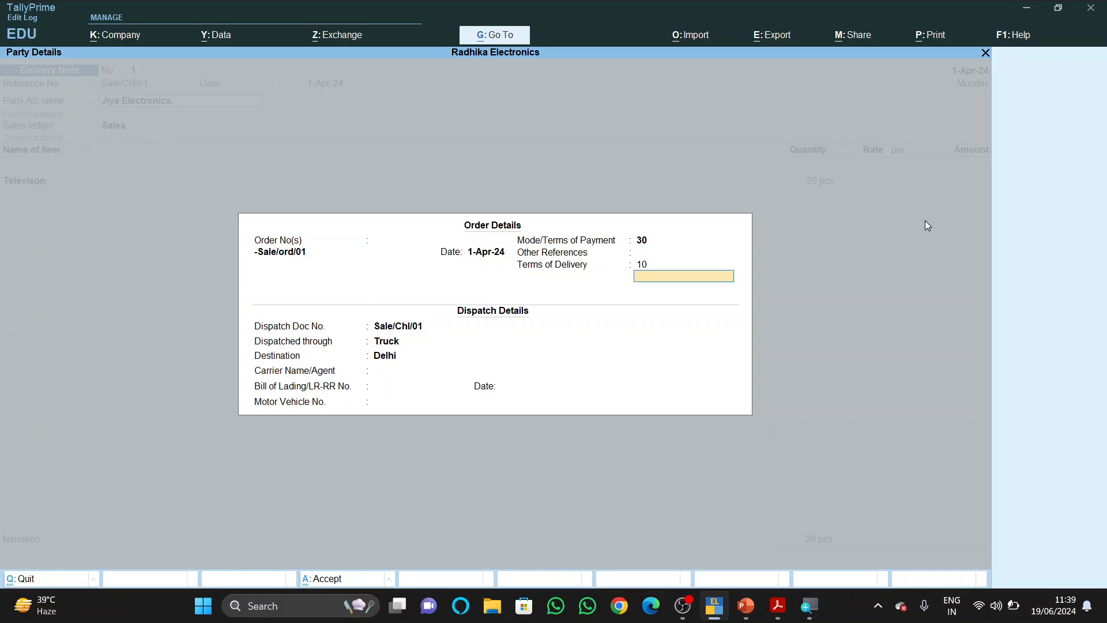
key(ctrl+a)
key(ctrl+a)
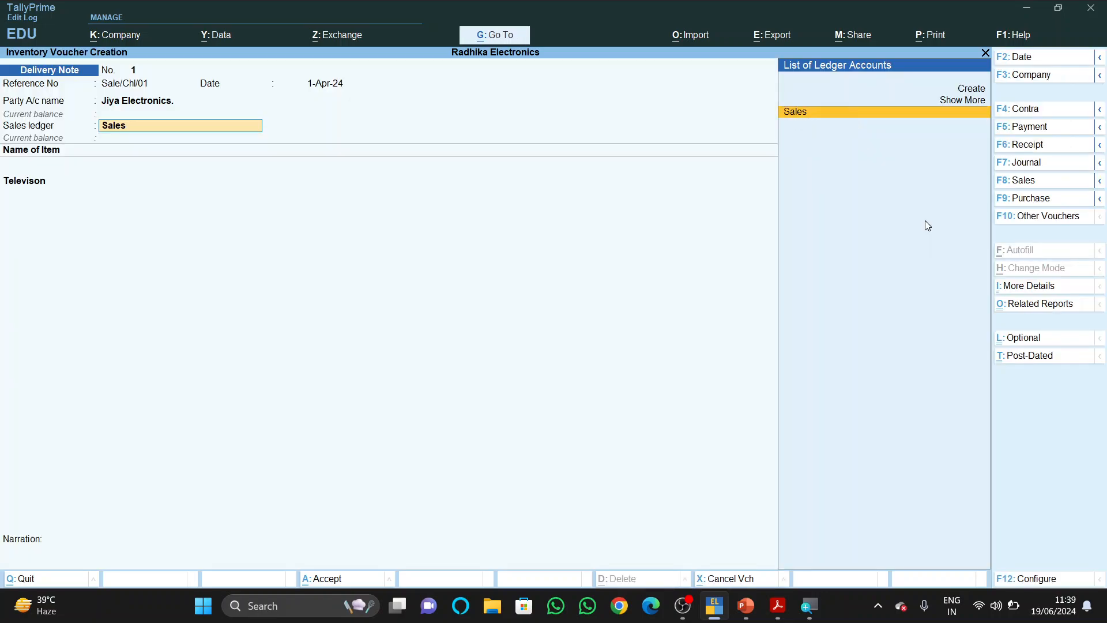
- Keep the Sales ledger and allocate the Televison line to tracking number Sale/Chl/01, the pending sales order and the Delhi godown
key(Return)
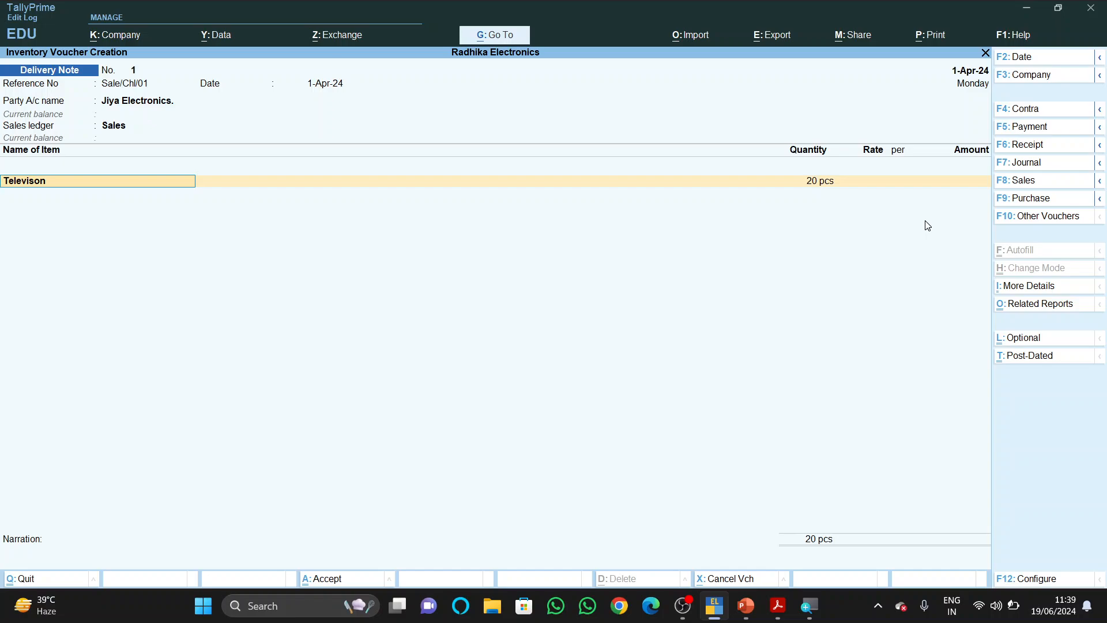
key(Return)
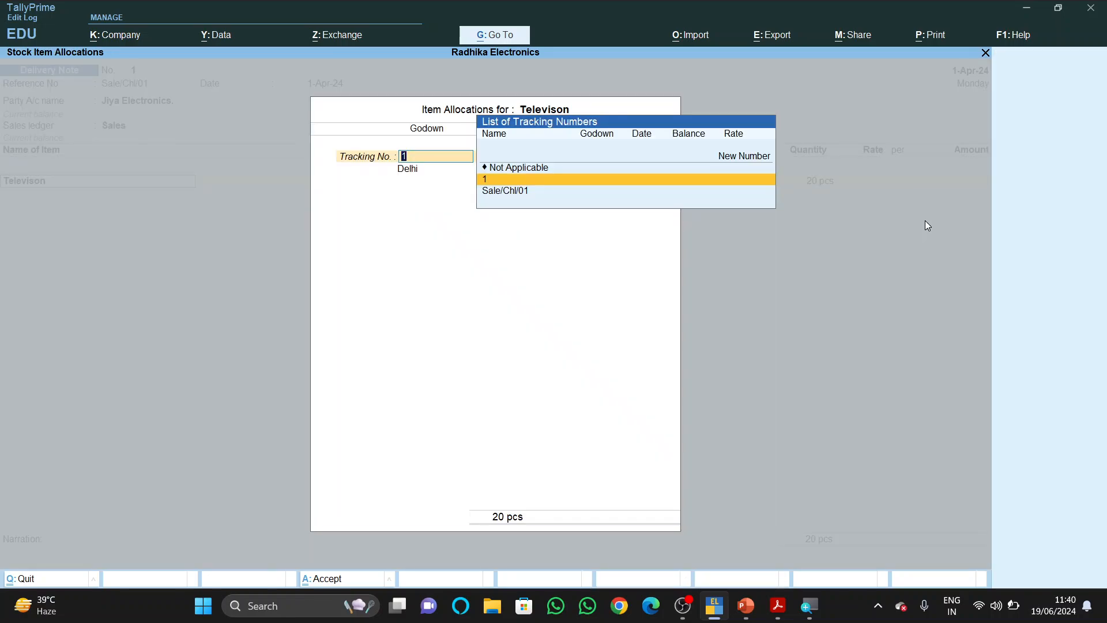
key(Down)
key(Return)
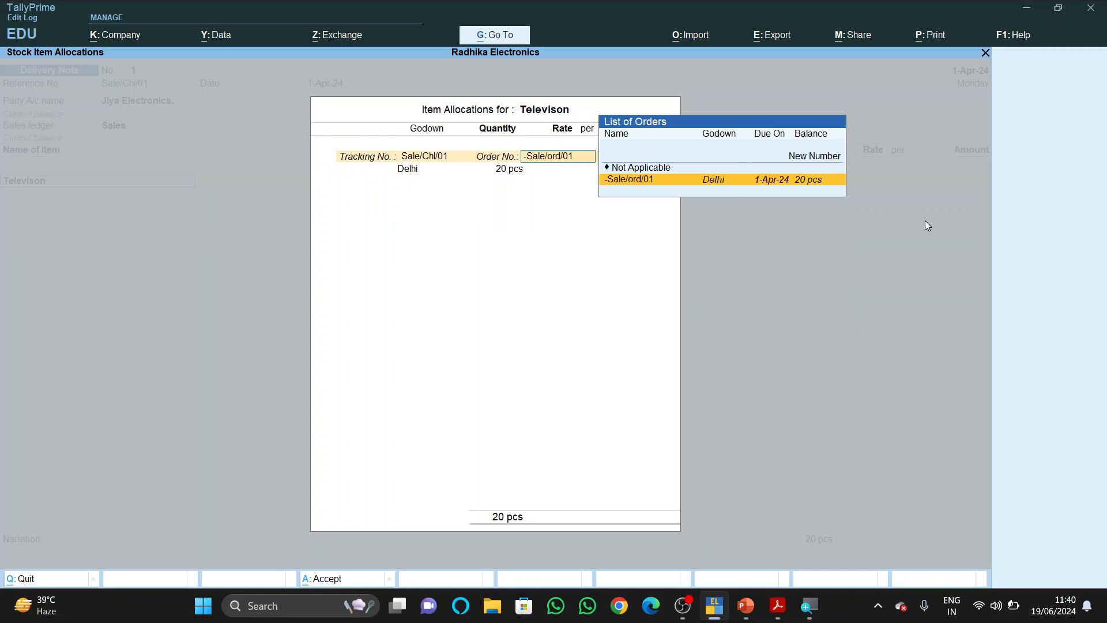
key(Return)
key(Return)
key(Return)
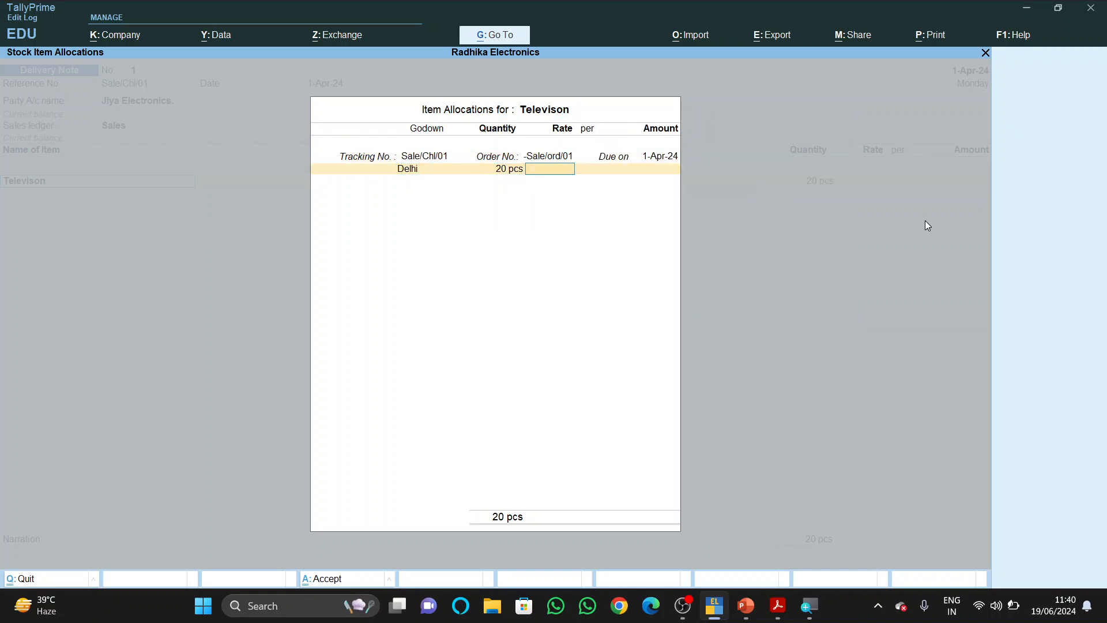
- Check the Q10 details in the exercise PDF, then leave the Televison rate blank in TallyPrime and end the delivery note's item list
key(alt+Tab)
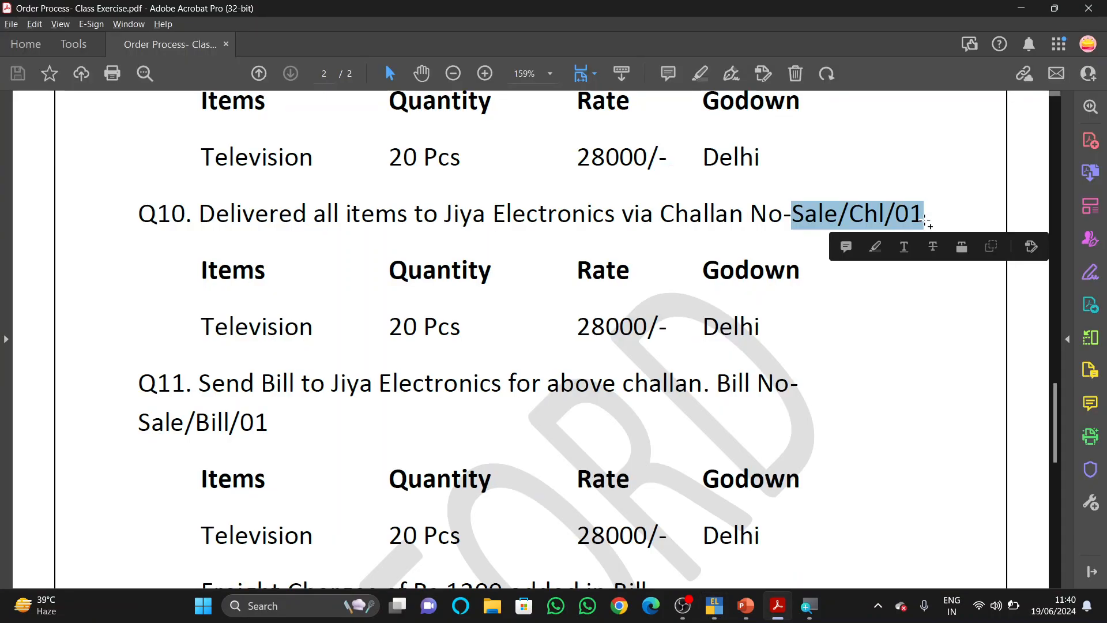
key(alt+Tab)
key(Return)
key(Return)
key(Return)
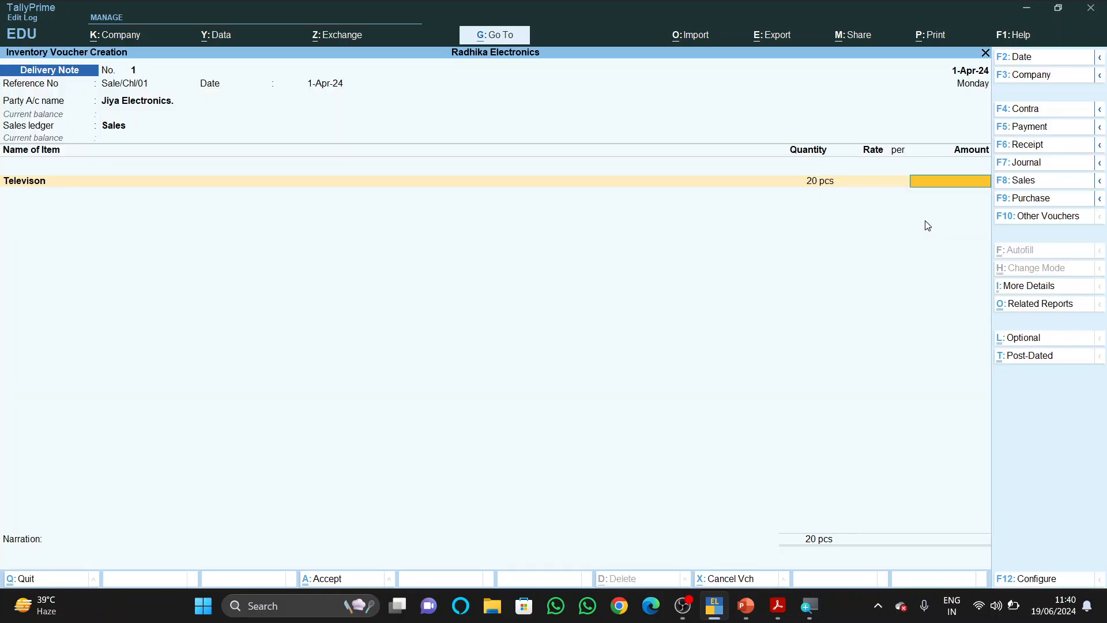
key(Return)
key(Return)
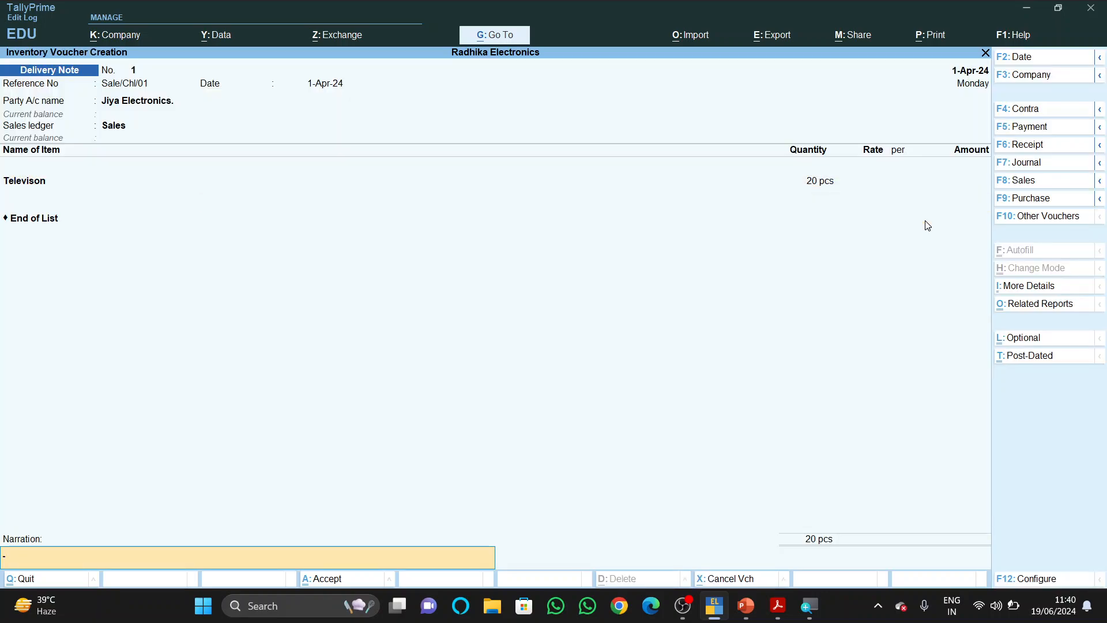
- Enter the narration "being goods deliver to jiya electronics." and save the delivery note
text(being goods deliver to jiya elec)
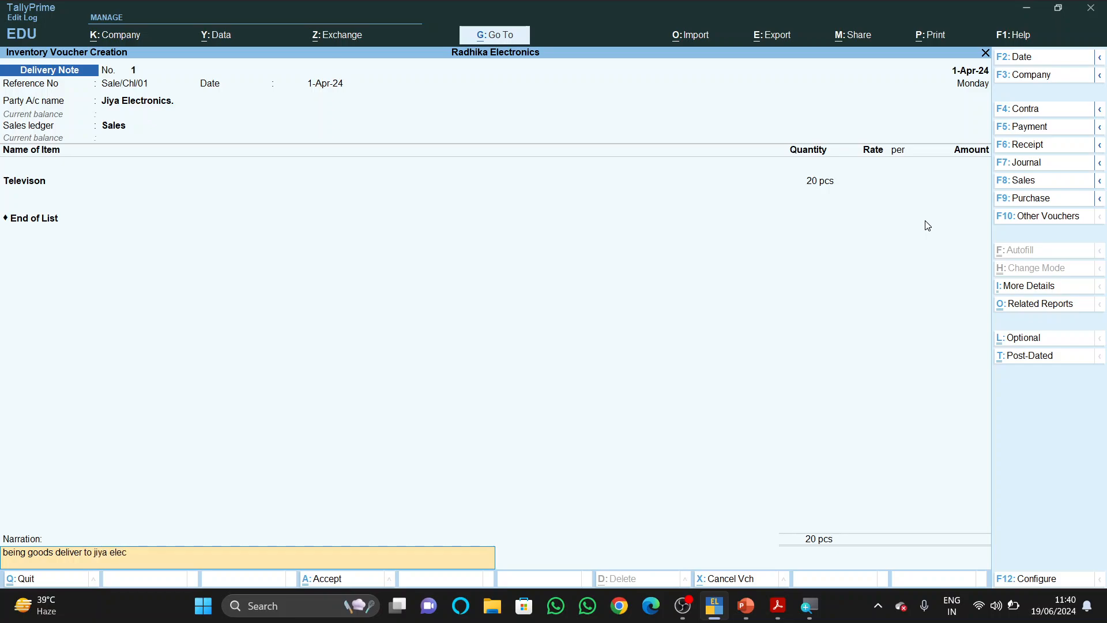
text(tronics.)
key(Return)
key(Return)
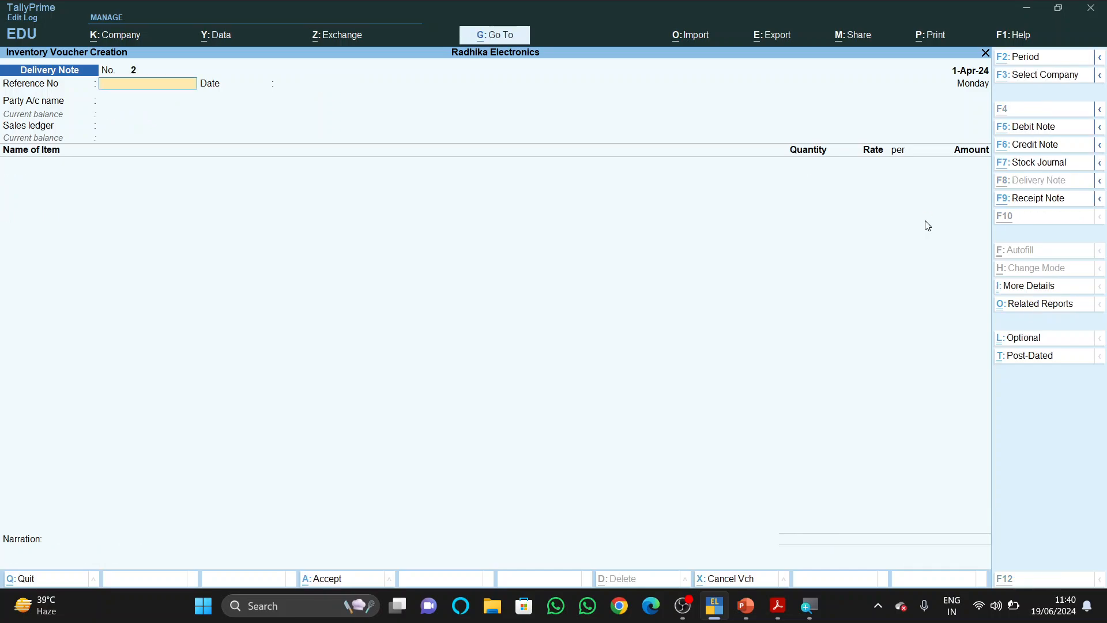
- Review the Q11 billing details in the exercise PDF and open a Sales voucher in TallyPrime
key(alt+Tab)
scroll(590, 349, down, 5)
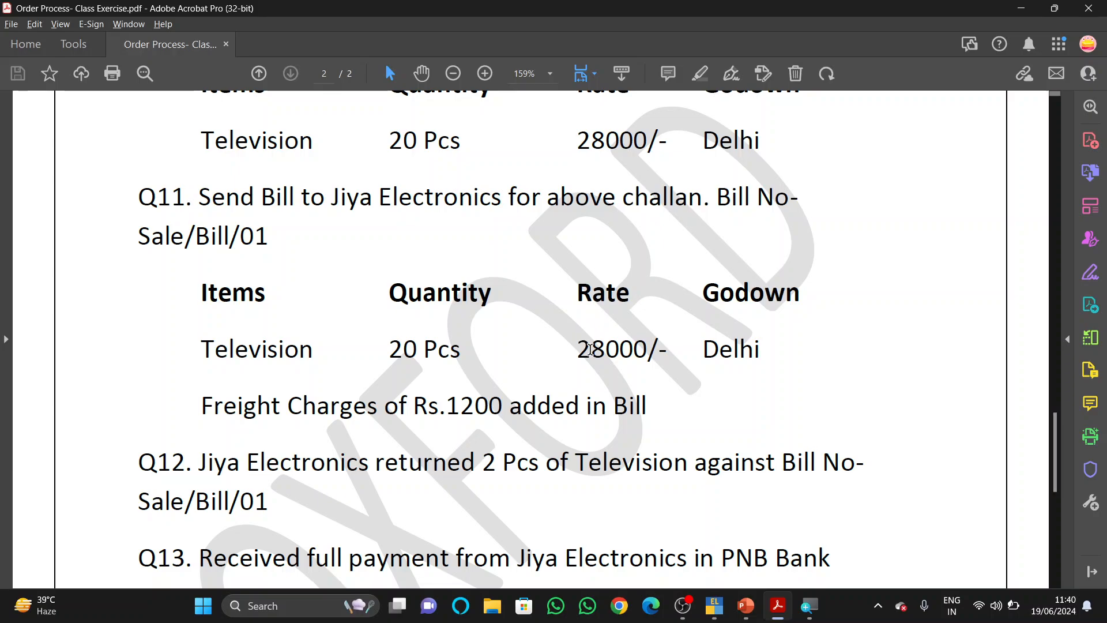
scroll(591, 350, up, 2)
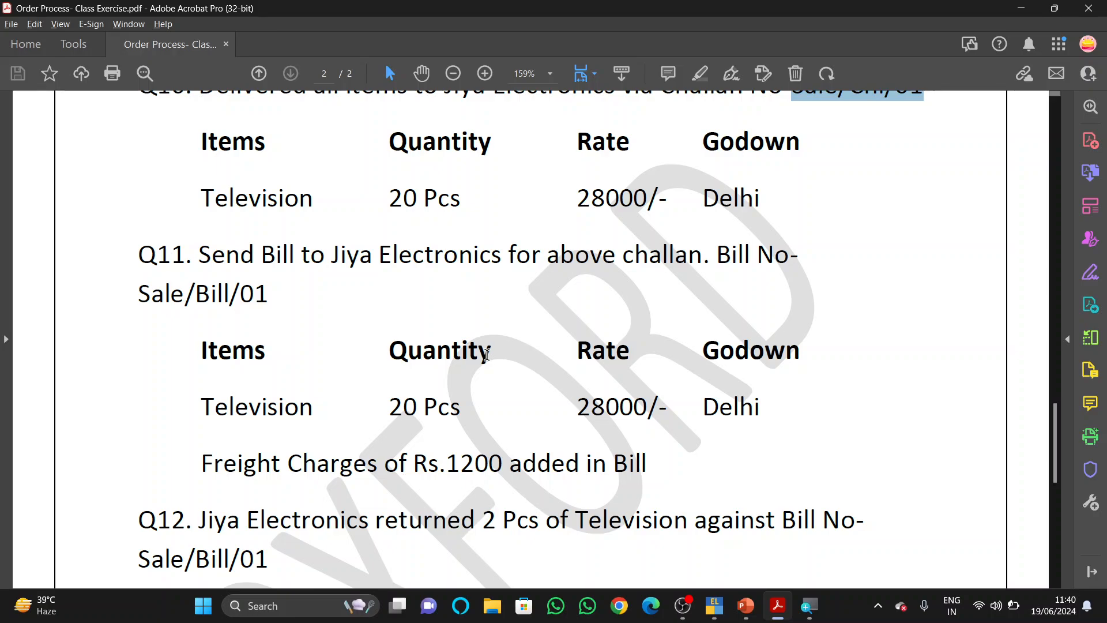
scroll(487, 354, down, 4)
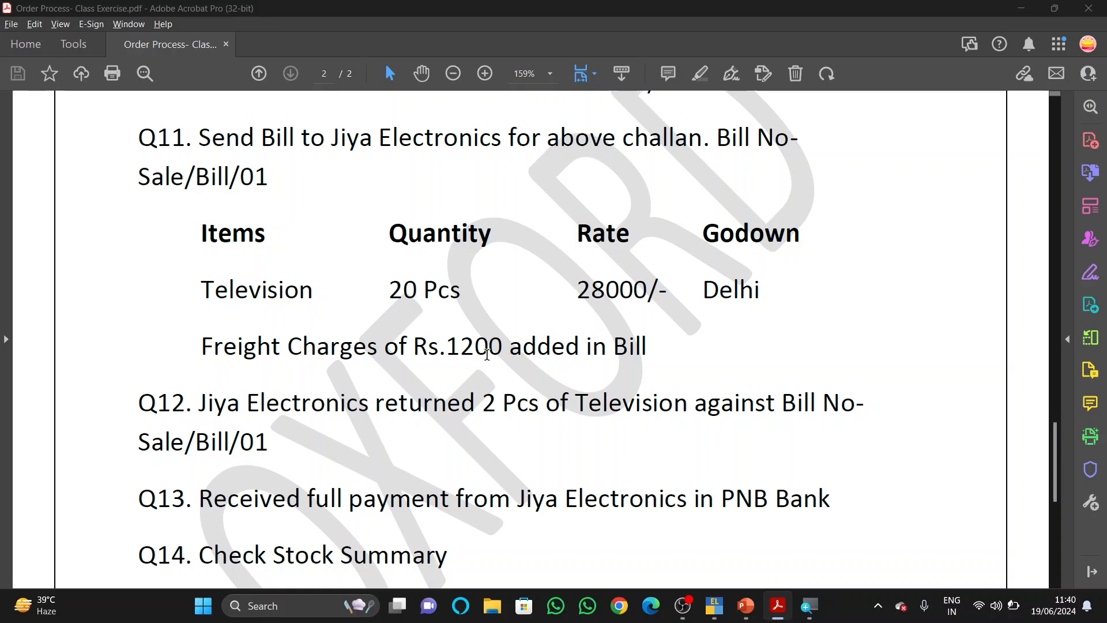
key(alt+Tab)
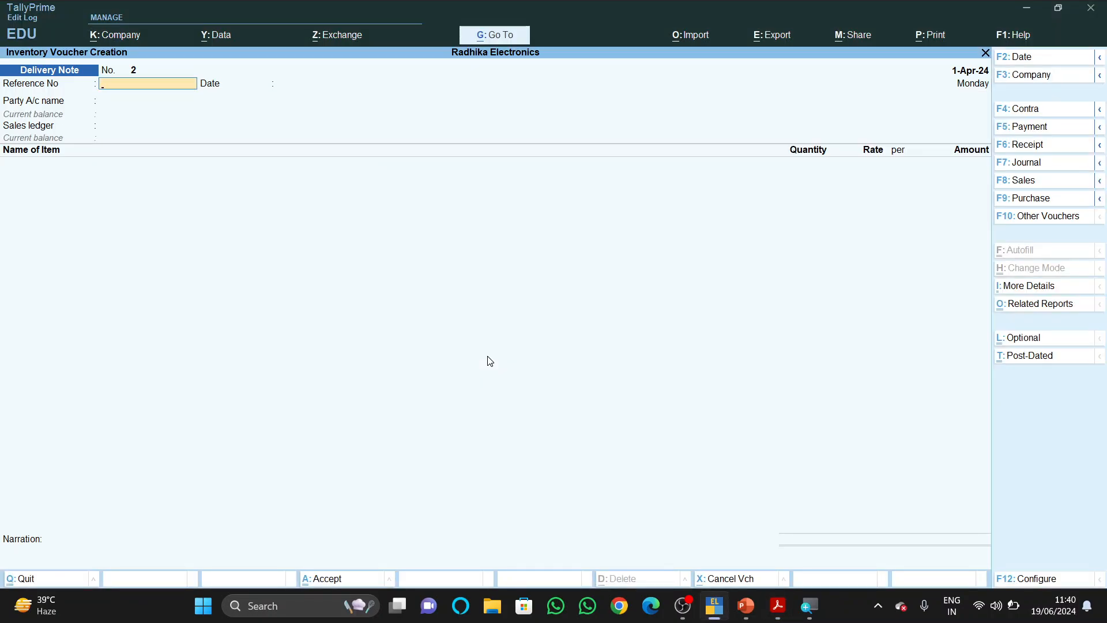
key(F8)
- Copy bill number Sale/Bill/01 from the exercise PDF into the TallyPrime sales voucher's reference number and keep 1-Apr-24 as its date
key(alt+Tab)
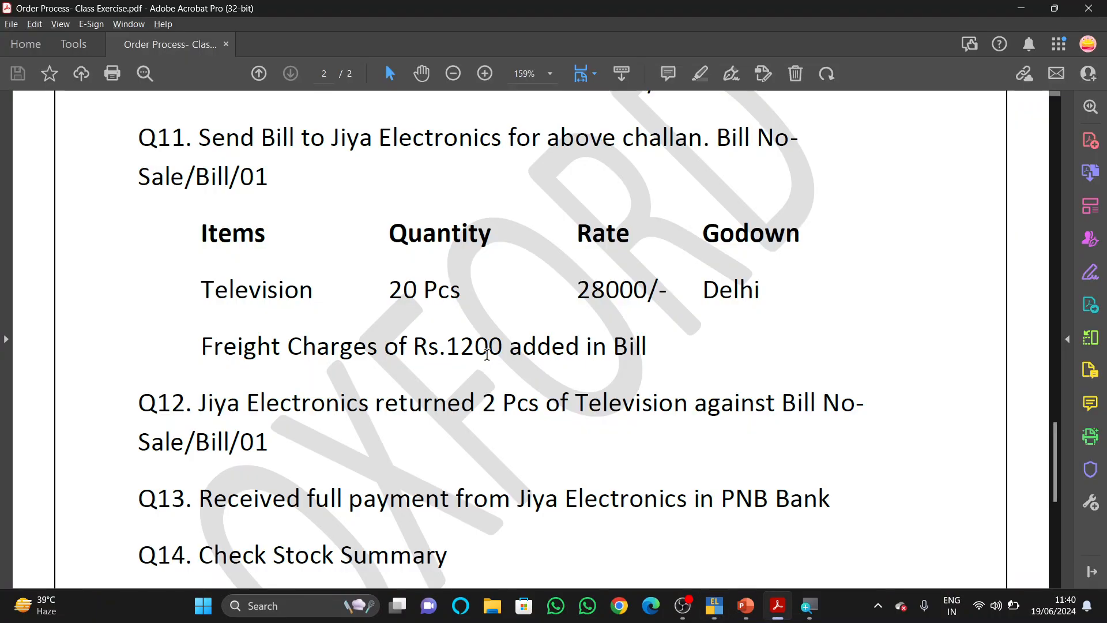
key(alt+Tab)
key(alt+Tab)
drag(273, 185, 137, 184)
key(ctrl+c)
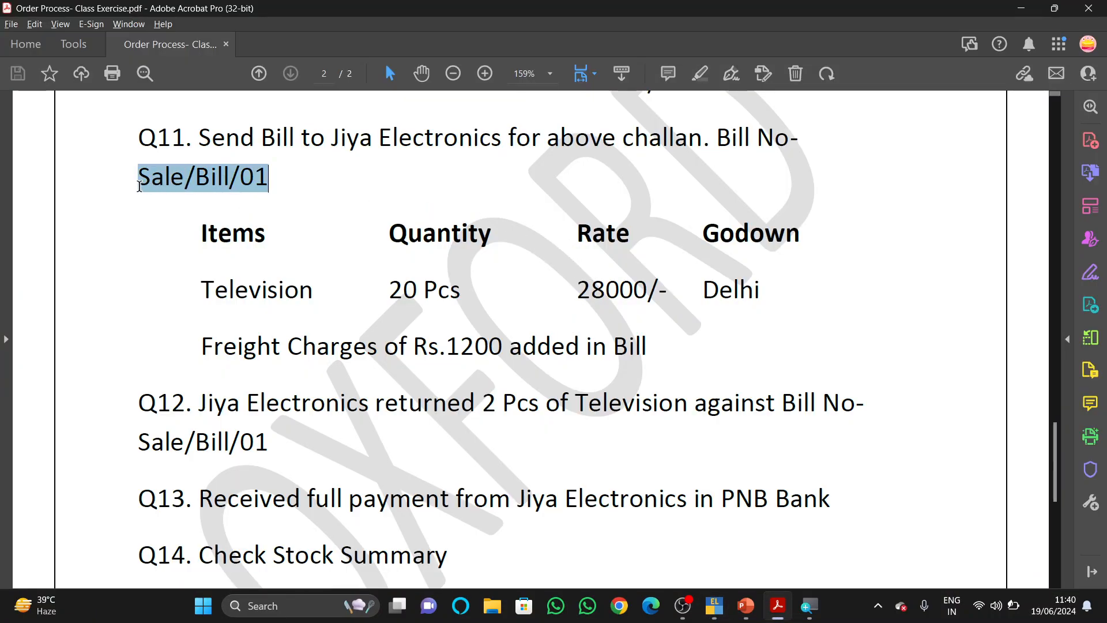
key(alt+Tab)
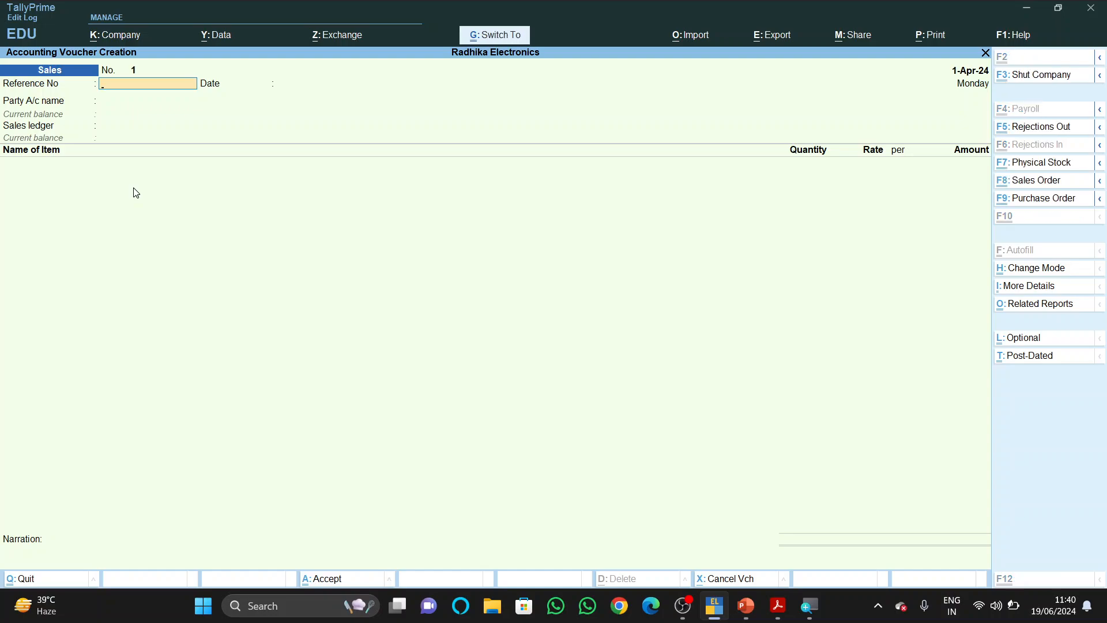
key(ctrl+alt+v)
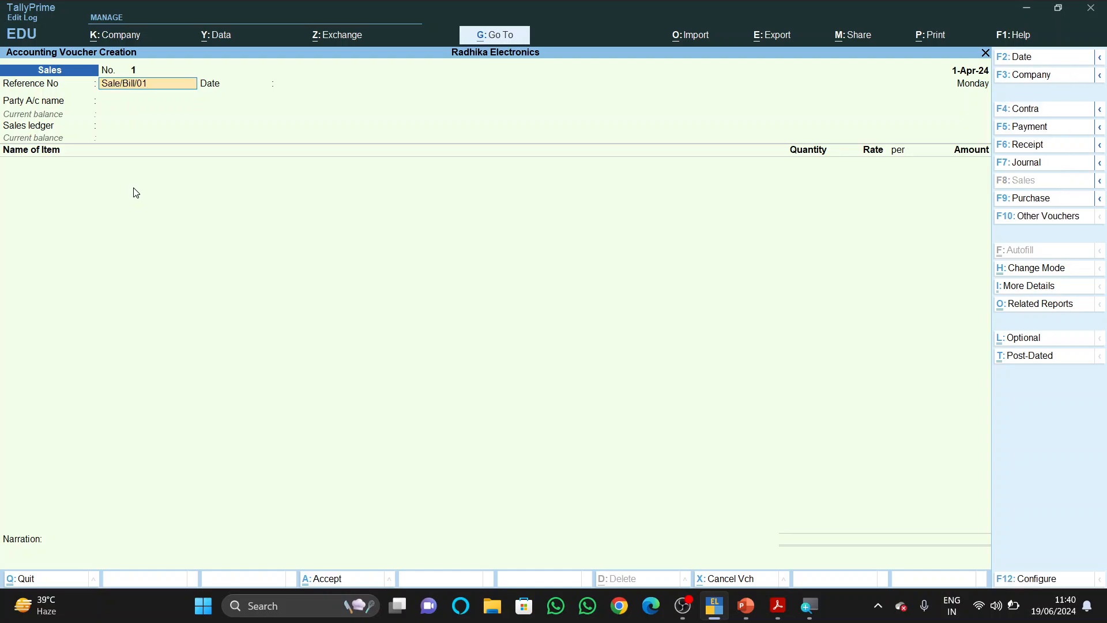
key(Return)
key(Return)
- Choose Jiya Electronics. as the party and link delivery note Sale/Chl/01 in the dispatch details
key(Down)
key(Return)
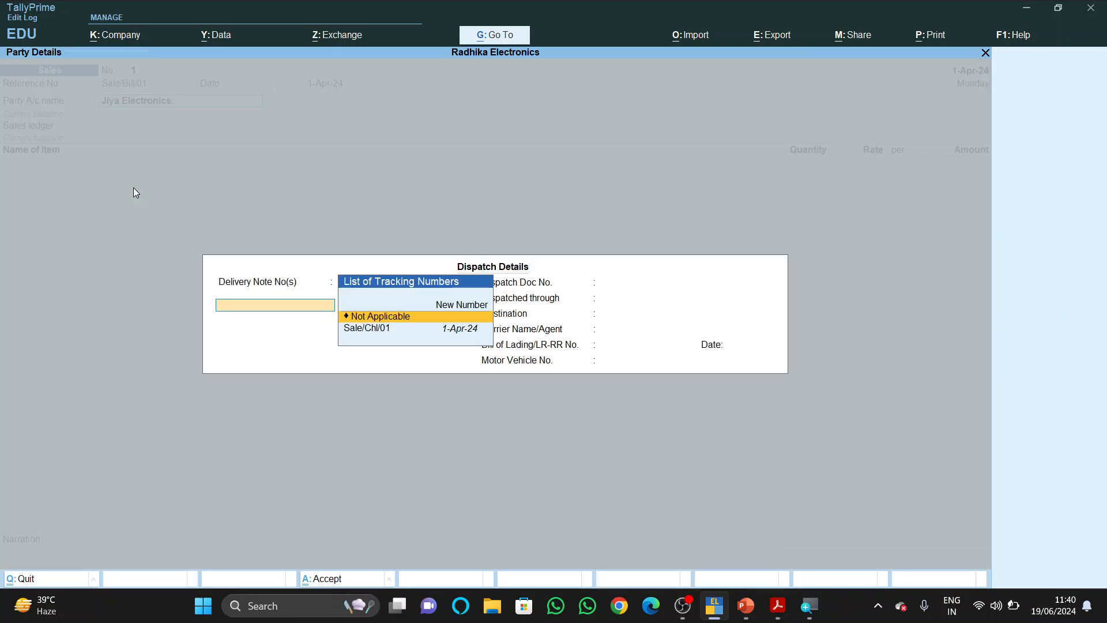
key(Down)
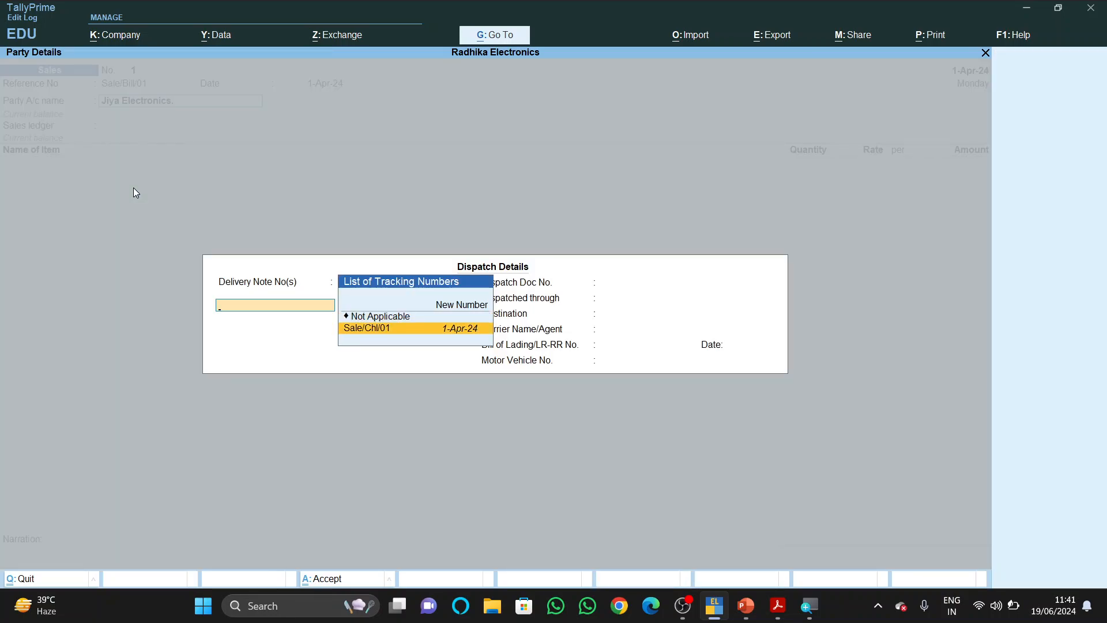
key(Return)
- Accept the sales voucher's remaining dispatch, order and party details as filled in from the delivery note
key(Return)
key(Return)
key(Return)
key(Return)
key(Return)
key(Return)
key(Return)
key(Return)
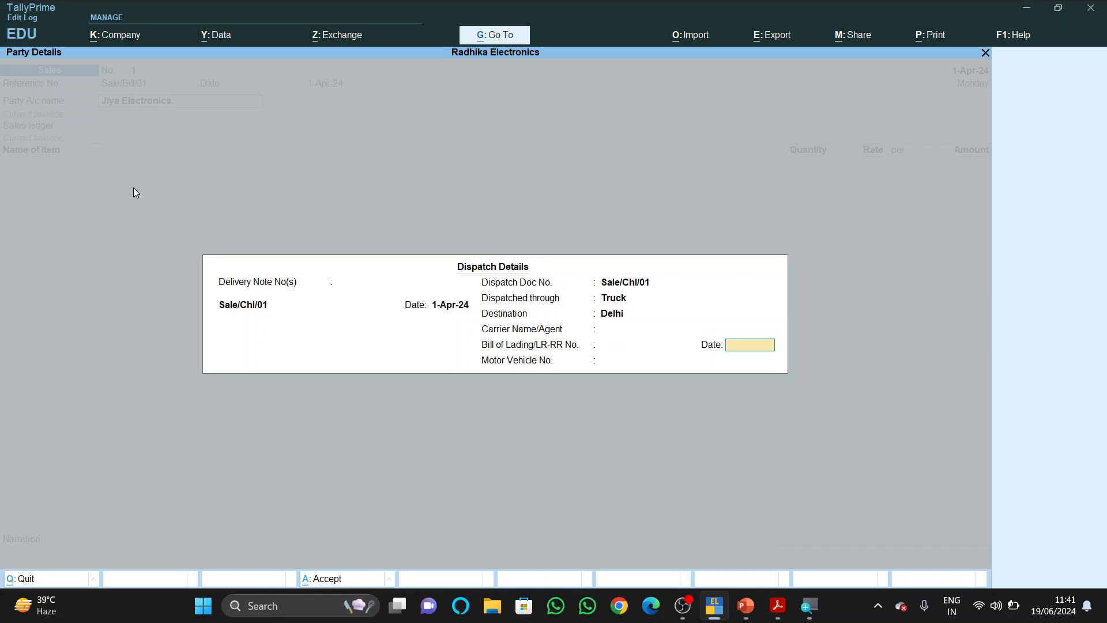
key(Return)
key(Return)
key(Return)
key(Return)
key(Return)
key(Return)
key(Return)
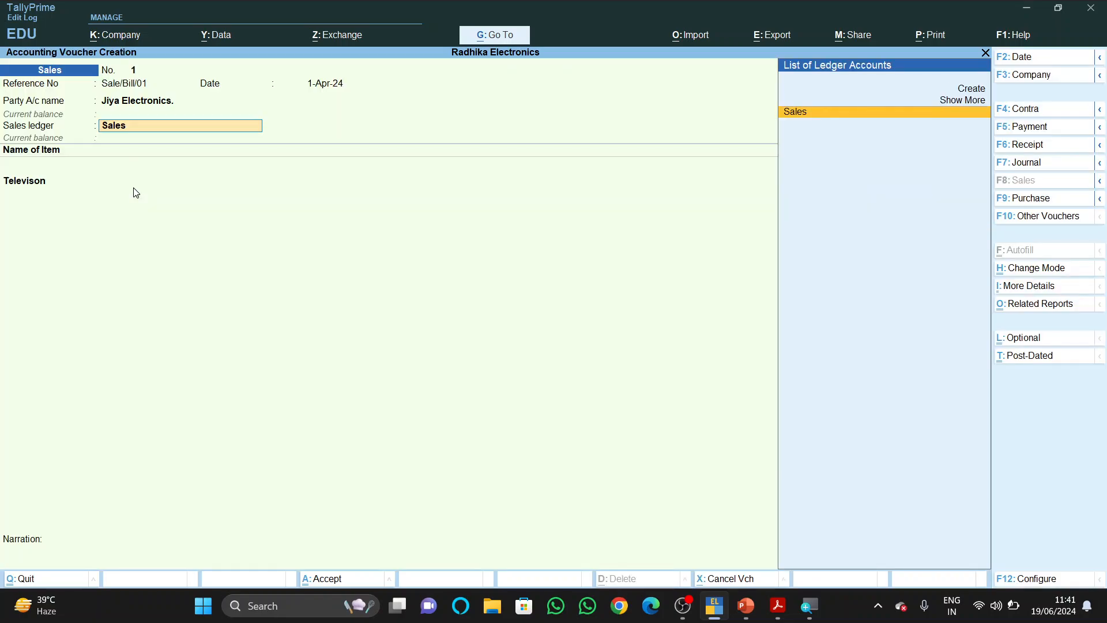
- Keep the Sales ledger and allocate the invoice's Televison line to tracking number Sale/Chl/01 and the Delhi godown
key(Return)
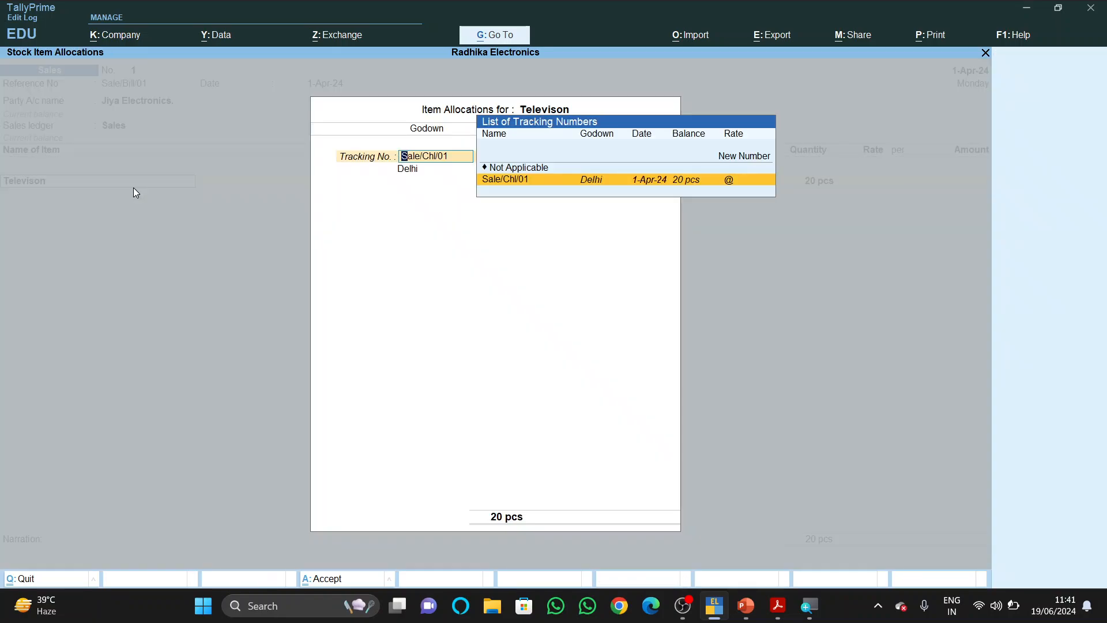
key(Return)
key(Return)
key(Return)
- Check the rate in the exercise PDF, set the Televison rate to 28000 in TallyPrime and accept the item line
key(alt+Tab)
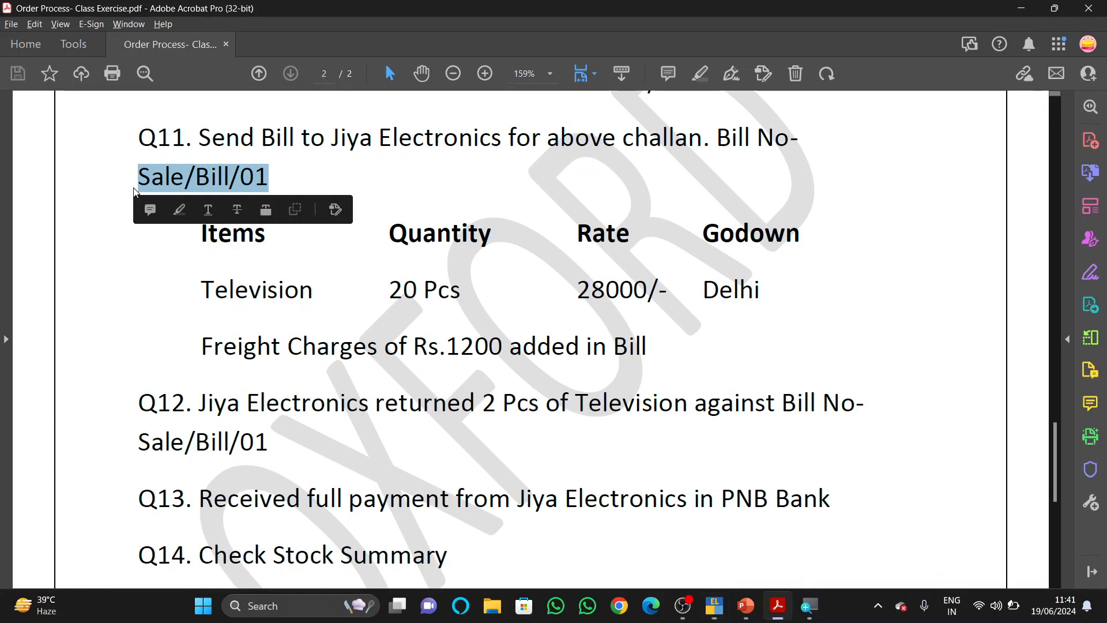
key(alt+Tab)
text(28000)
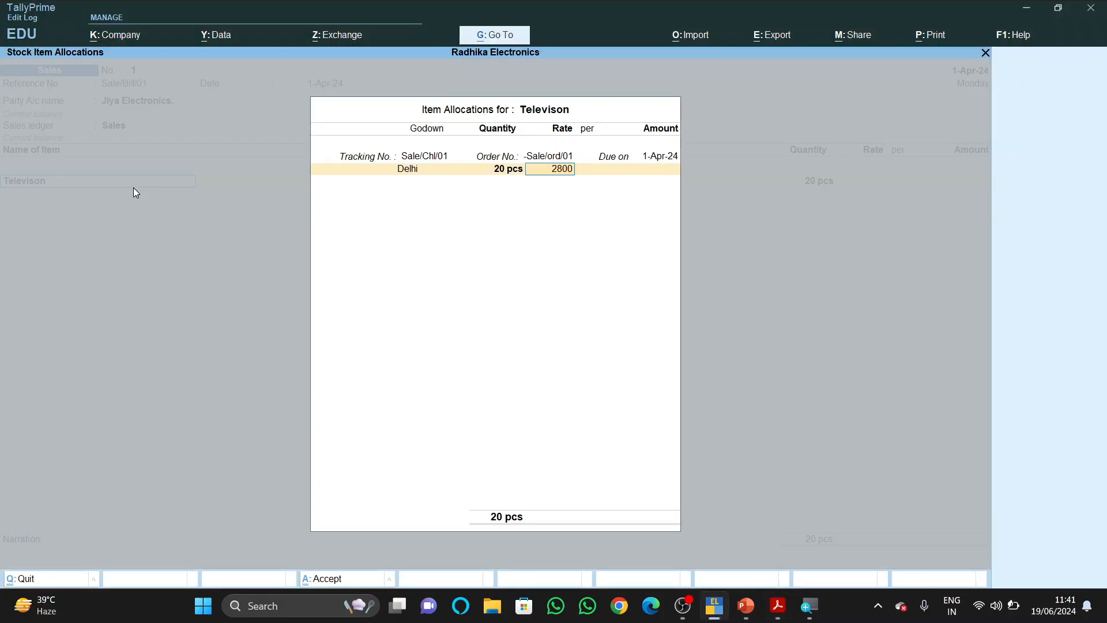
key(Return)
key(Return)
key(Return)
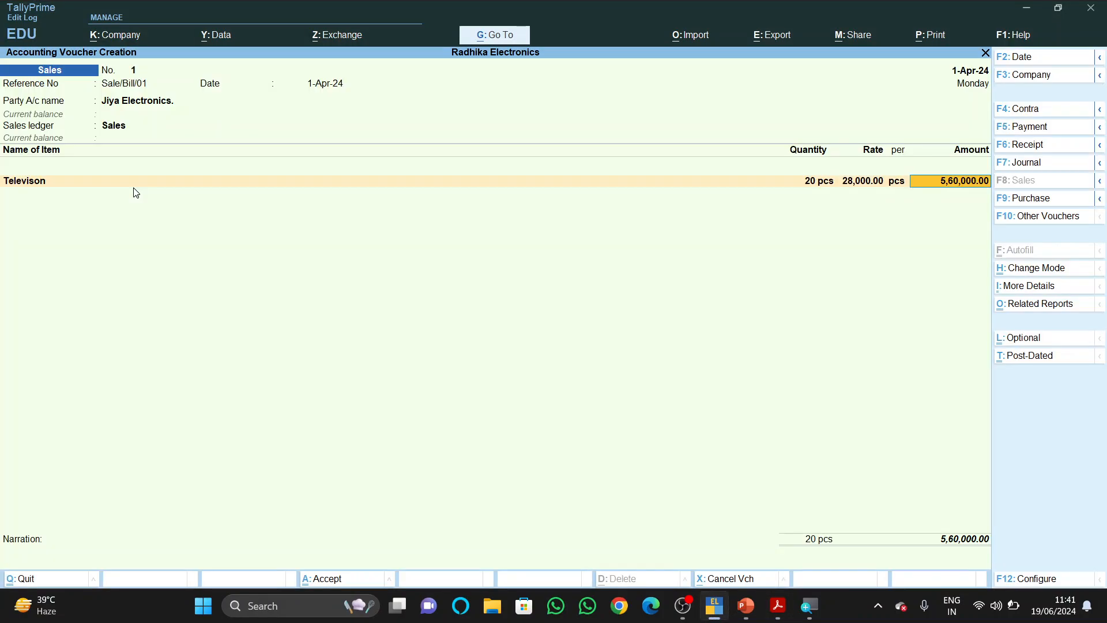
key(Return)
key(Return)
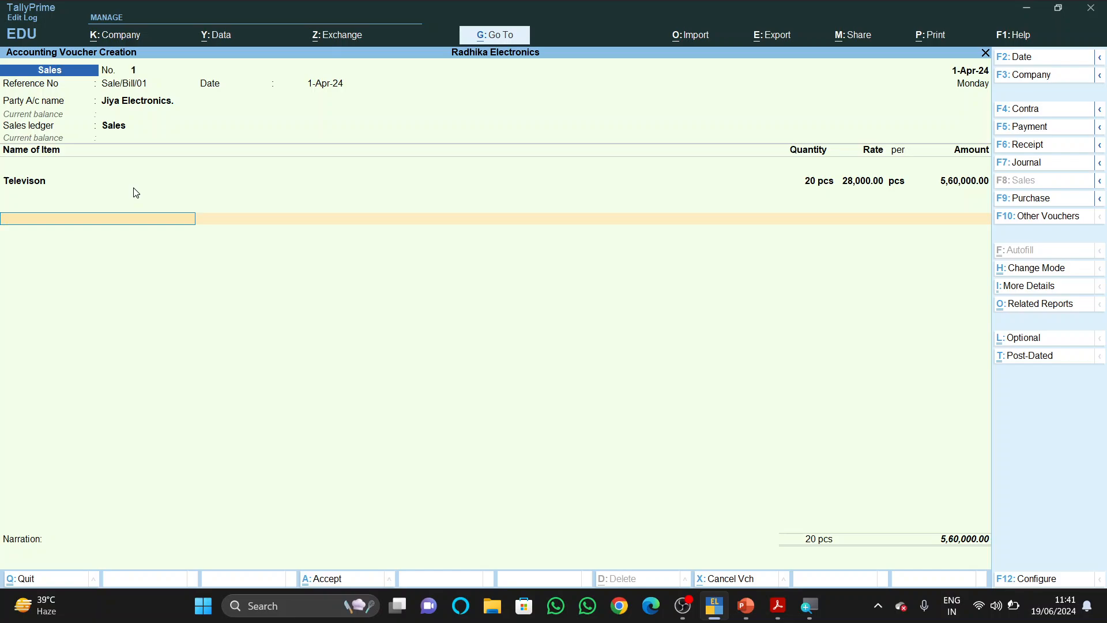
- End the item list and record the full invoice amount as New Ref Sale/Bill/01 in the bill-wise details
key(Return)
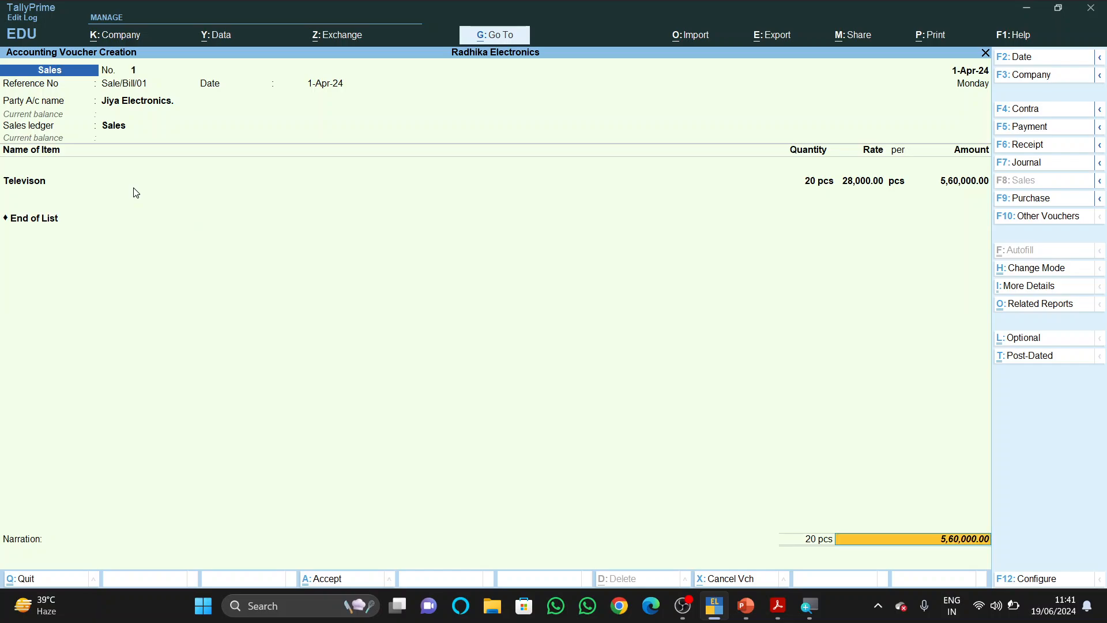
key(Return)
key(alt+Tab)
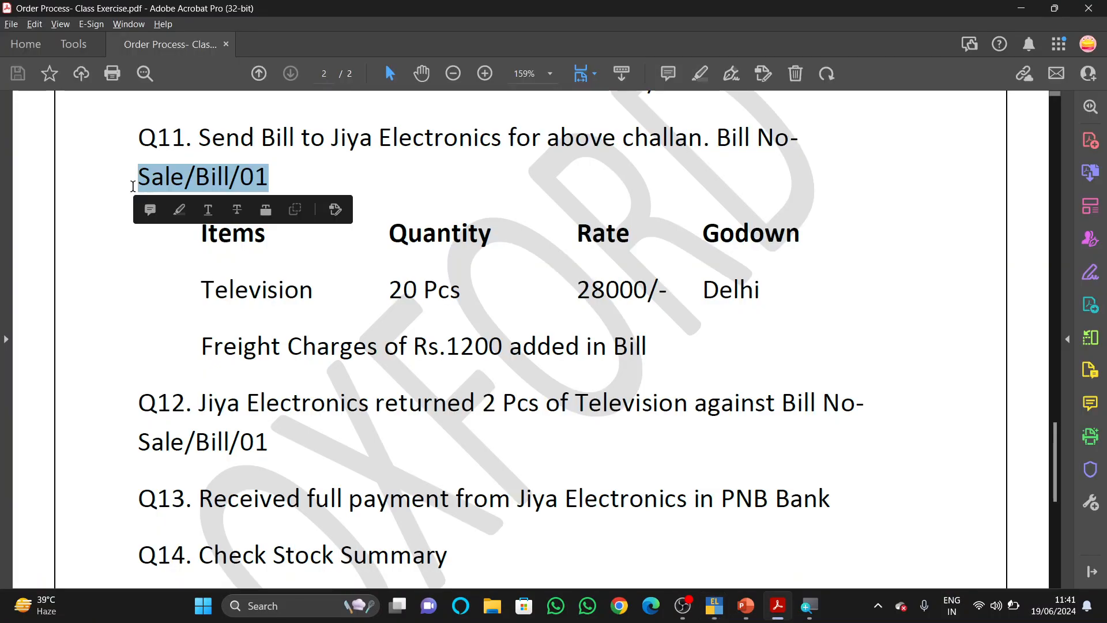
key(alt+Tab)
key(ctrl+v)
key(Return)
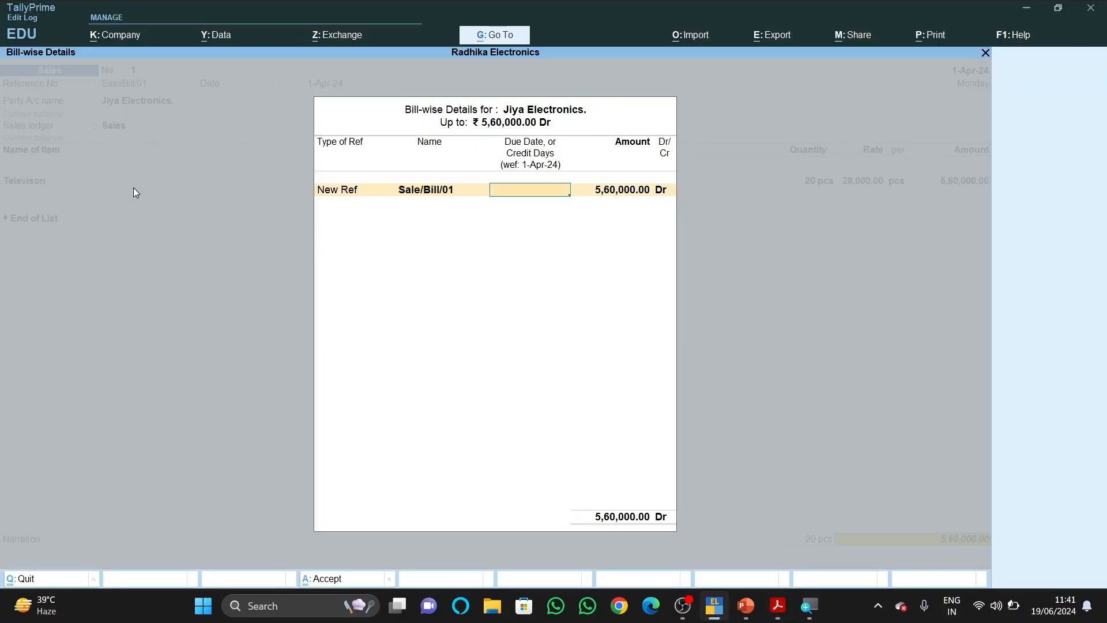
key(Return)
key(Return)
key(Return)
- Enter the narration "being invoice reaised from jiya eledtronivs" and save the sales voucher
text(be)
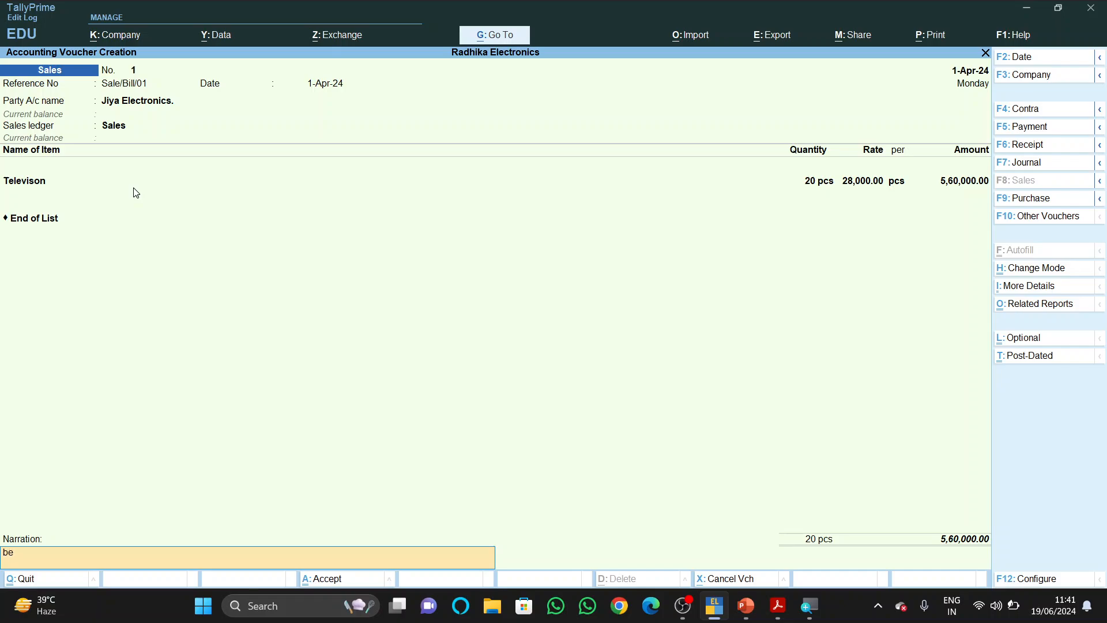
text(ing invoice reaised from jiya eledtronivs)
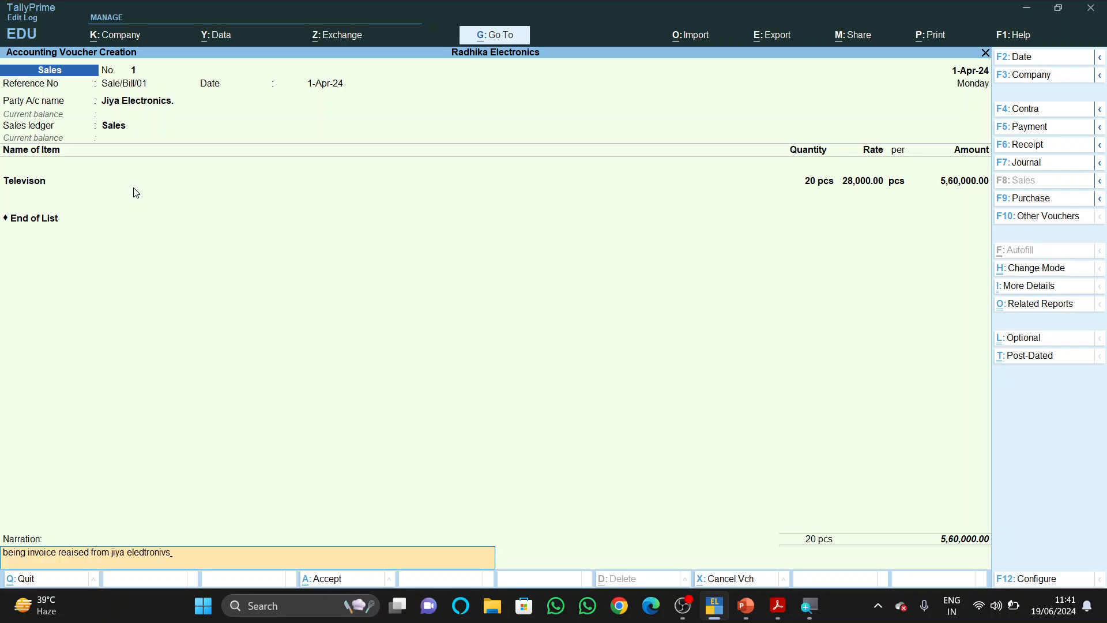
key(Return)
key(Return)
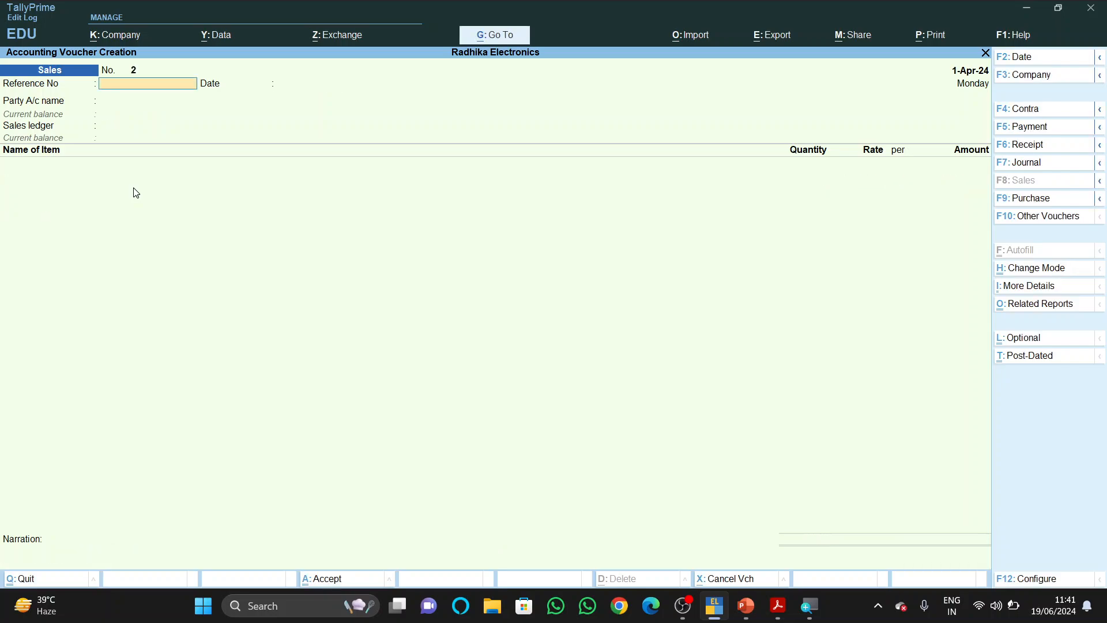
- Review the freight charges note and questions Q12 to Q15 in the exercise PDF, then return to TallyPrime
key(alt+Tab)
scroll(134, 187, down, 3)
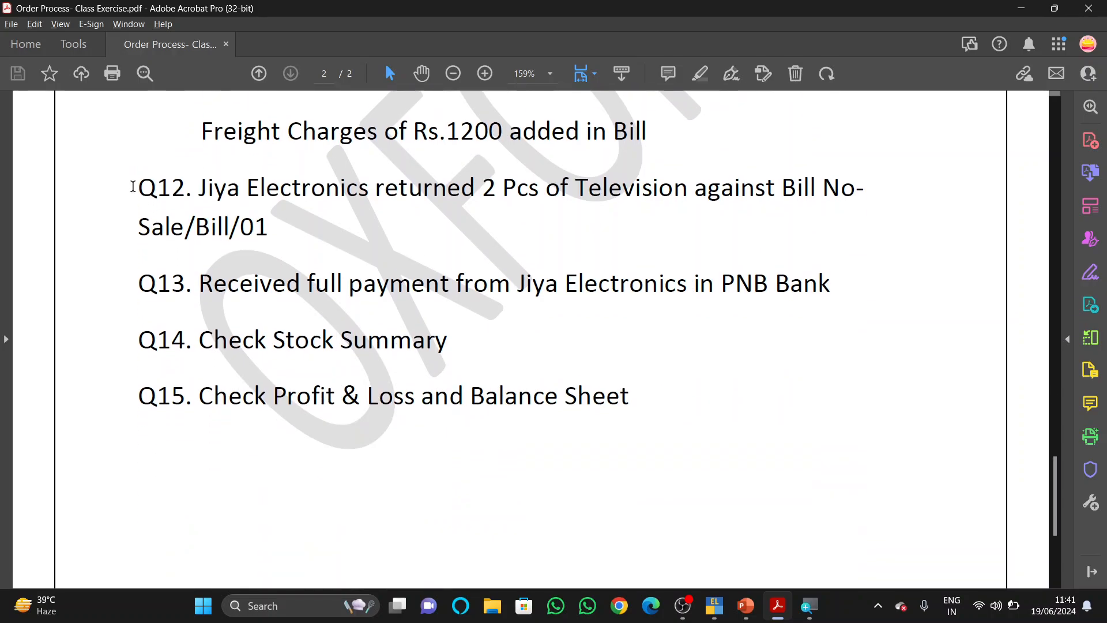
scroll(132, 186, up, 1)
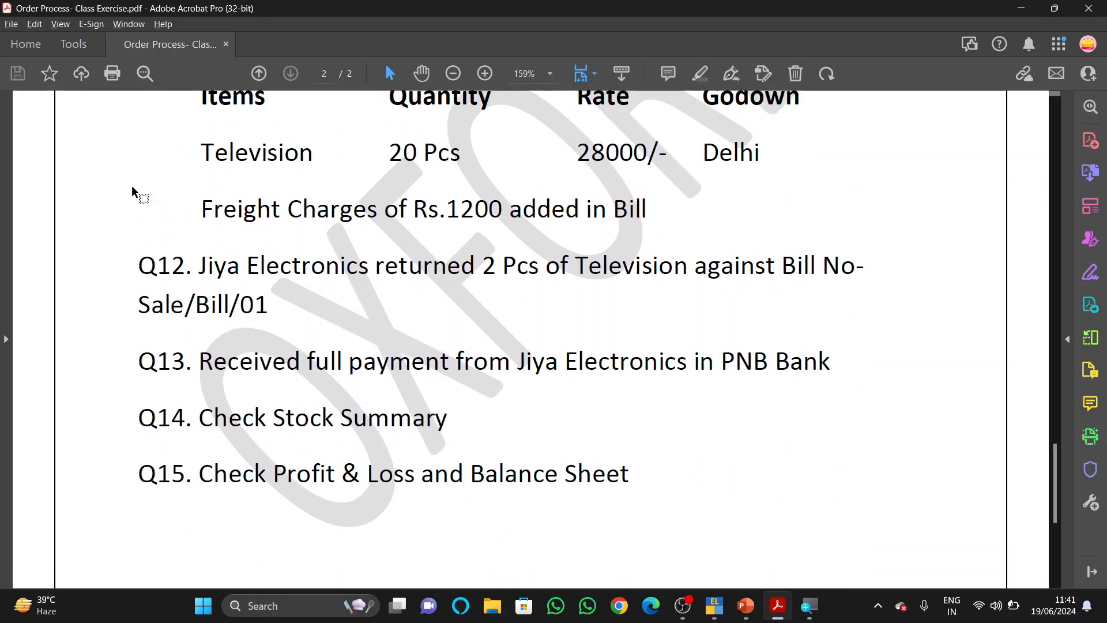
key(alt+Tab)
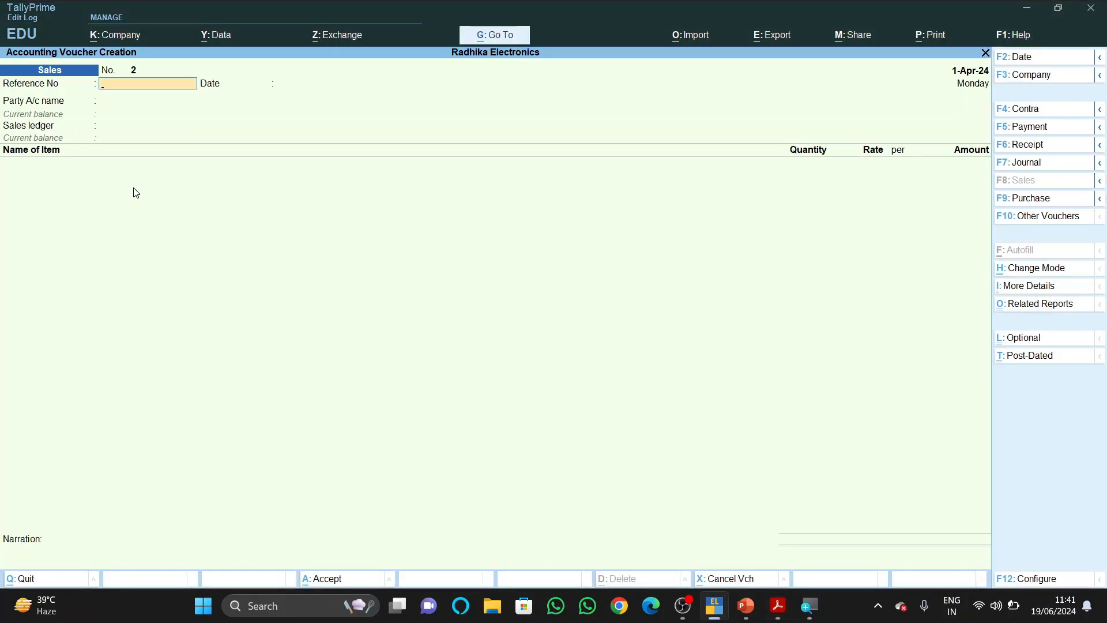
- Switch the voucher type from Sales to Credit Note
key(F10)
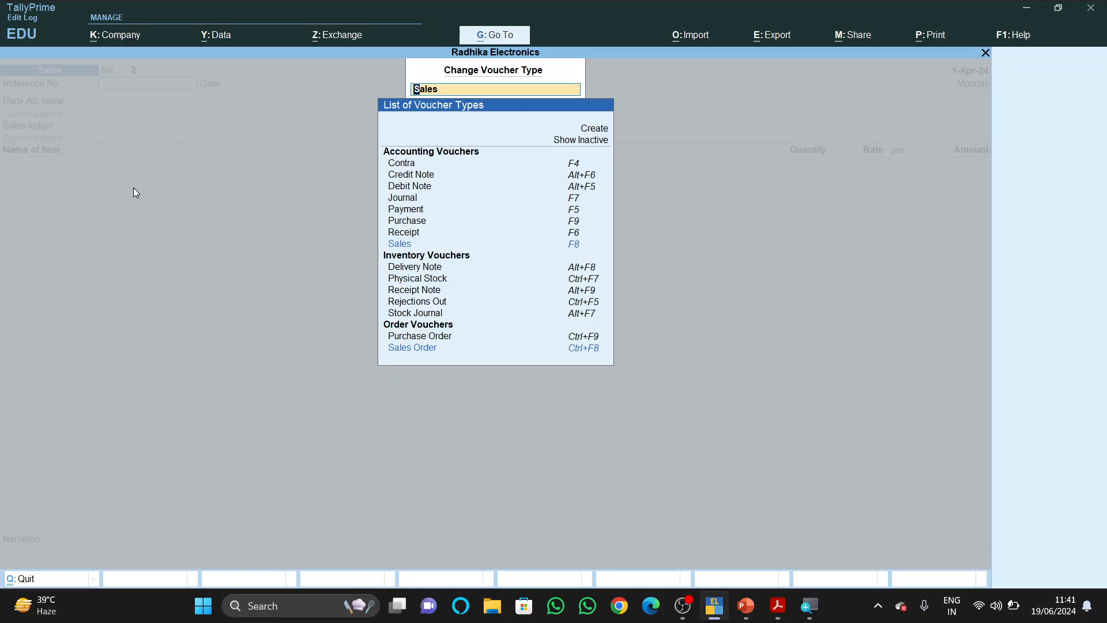
key(Up)
key(Up)
key(Up)
key(Up)
key(Up)
key(Up)
key(Return)
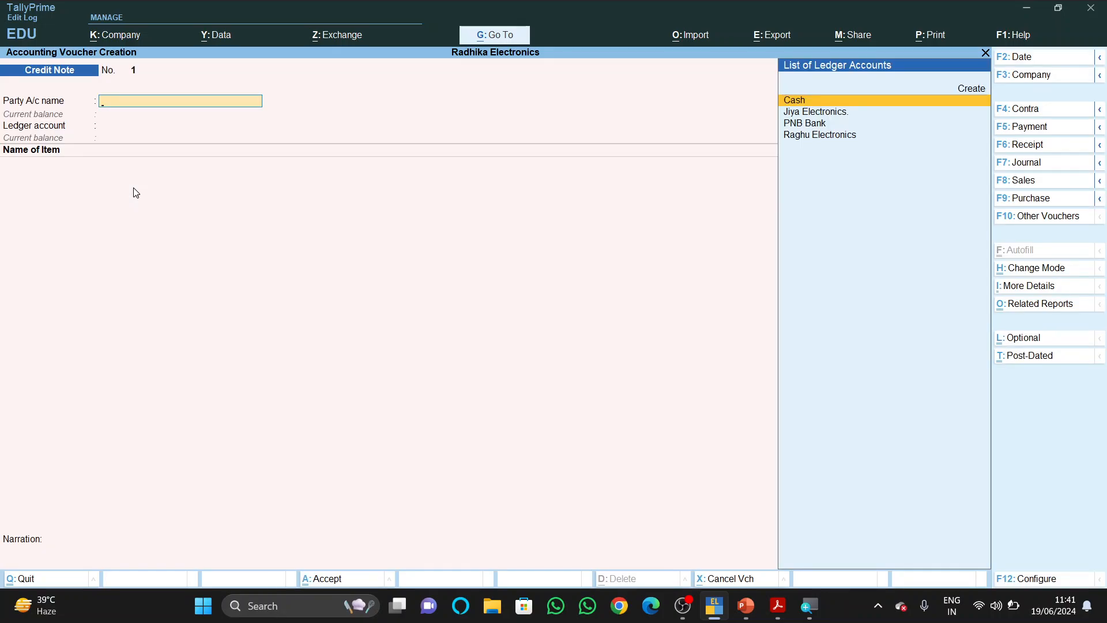
- Choose Jiya Electronics as the party account of the credit note
key(Down)
key(Down)
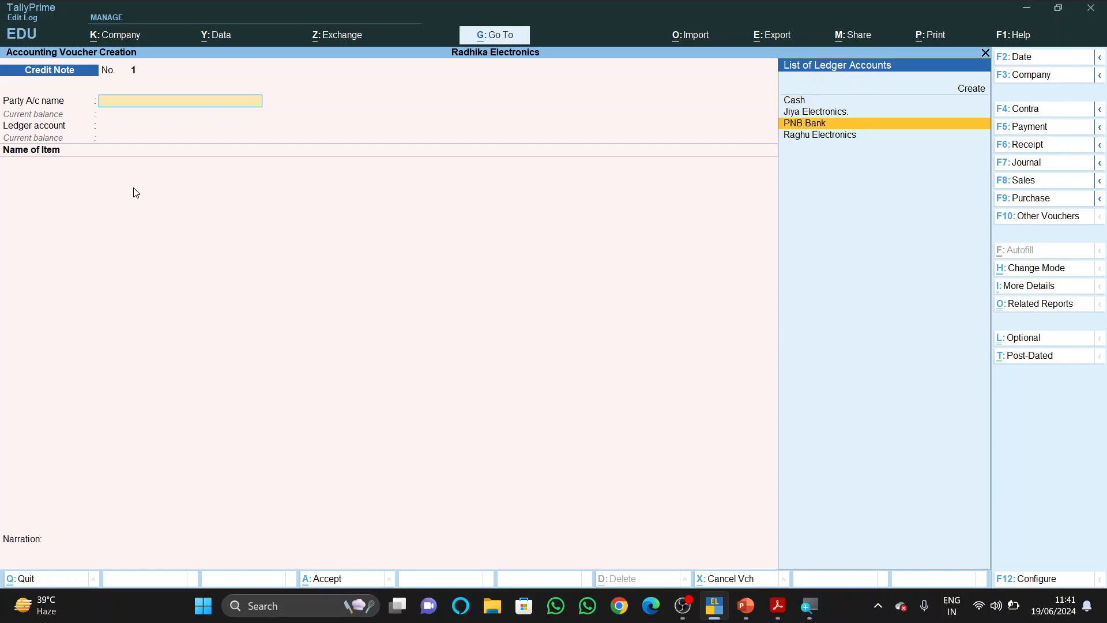
key(Up)
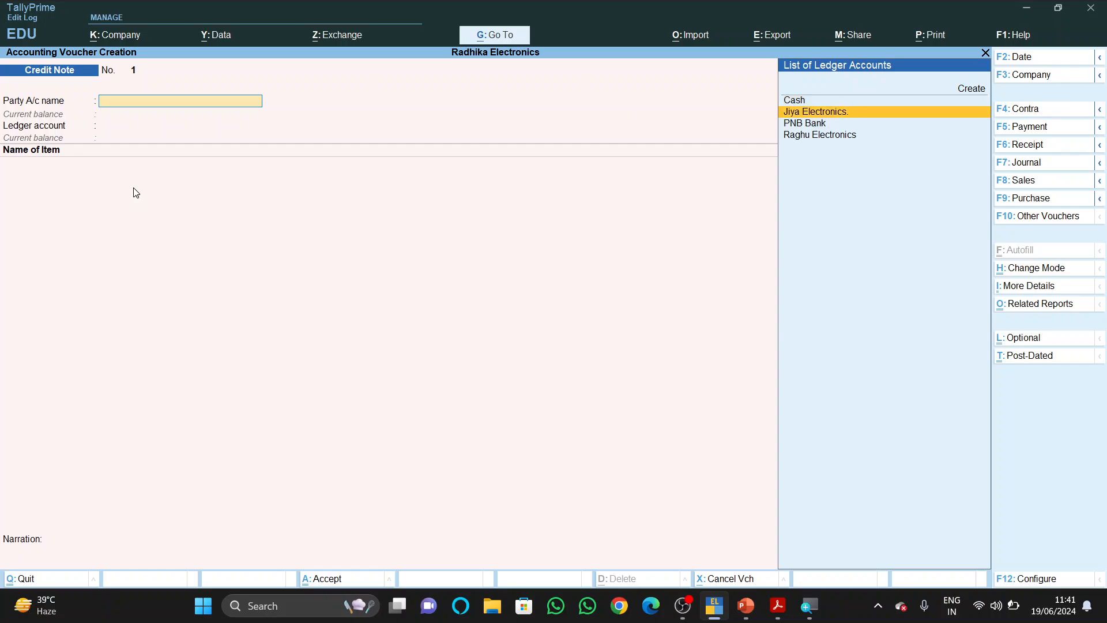
key(Return)
- Leave the receipt details blank, enter Sale/Bill/01 as the original invoice number and accept the party details for Jiya Electronics
key(Return)
key(Return)
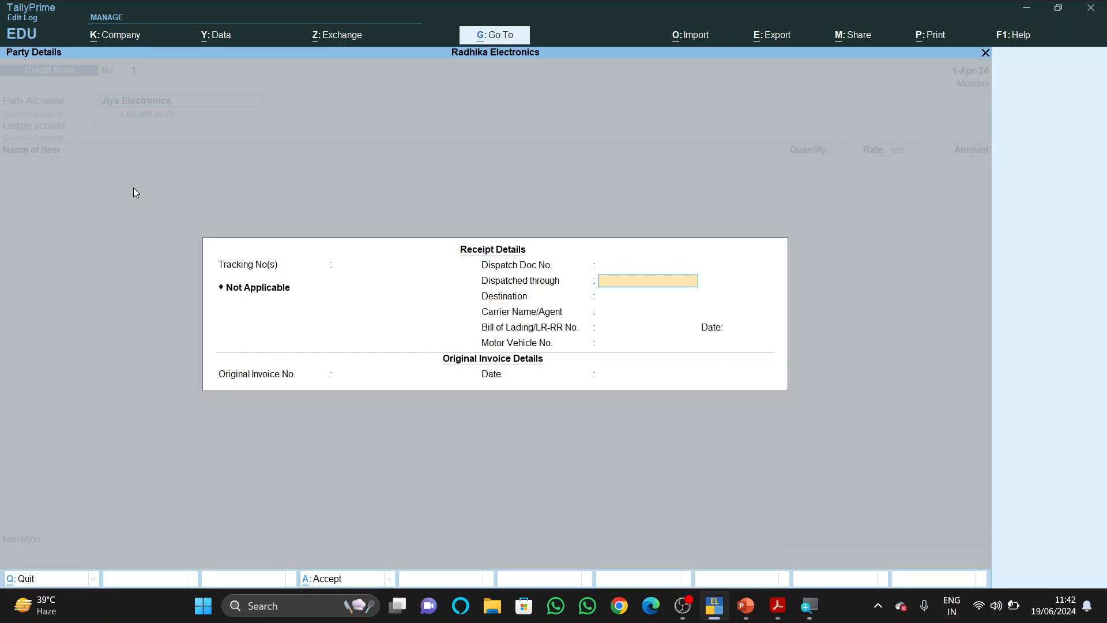
key(Return)
key(Return)
key(Return)
key(Return)
key(Return)
key(Return)
text(Sale/Bill/01)
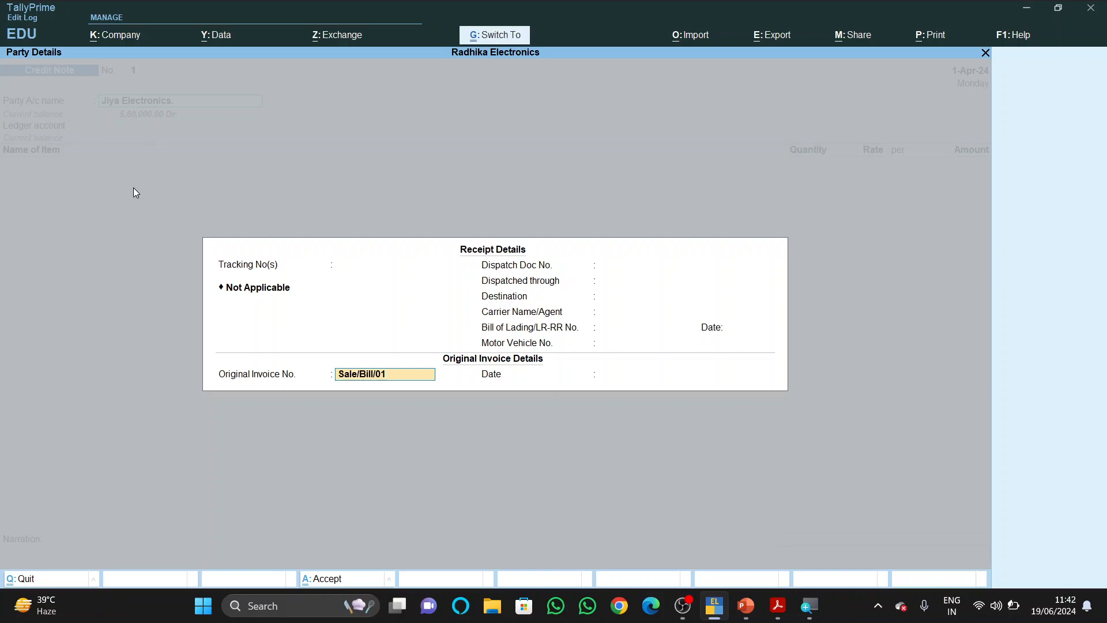
key(Return)
key(Return)
key(Return)
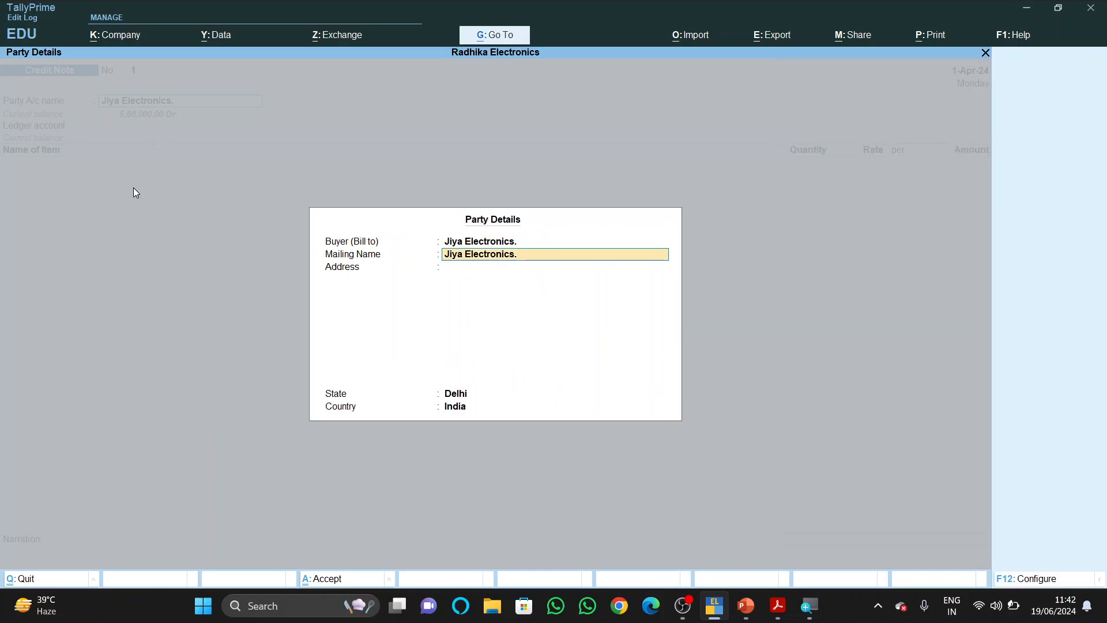
key(Return)
key(Return)
key(Return)
key(Return)
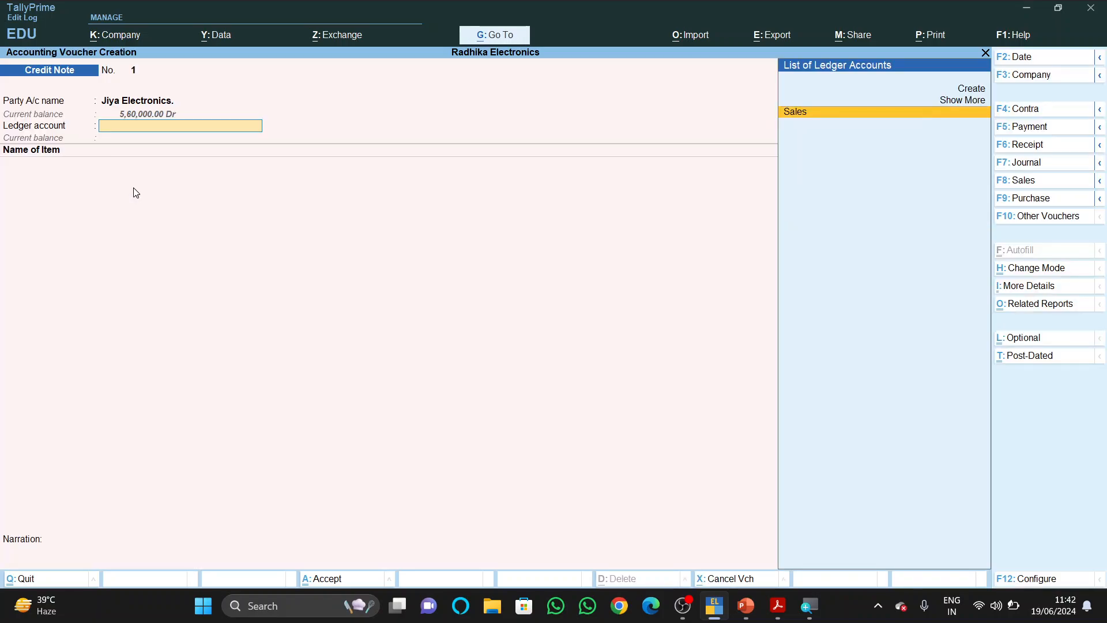
- Create a Sales Return ledger under Sales Accounts with ledger type Not Applicable and use it as the credit note's ledger account
key(alt+c)
text(Sales Re)
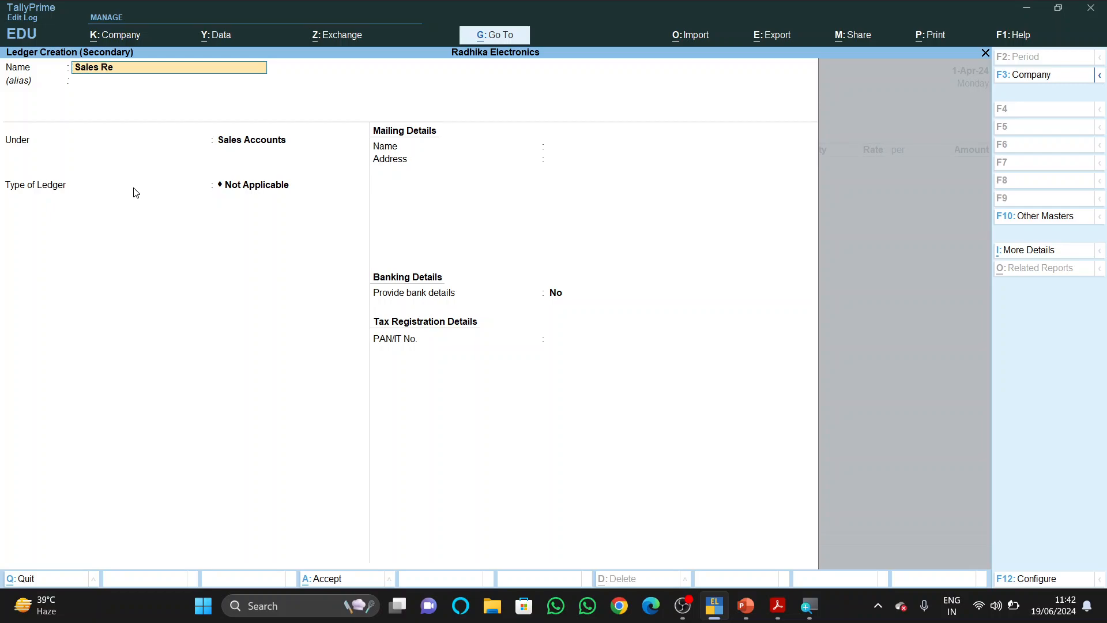
text(turn)
key(Return)
key(Return)
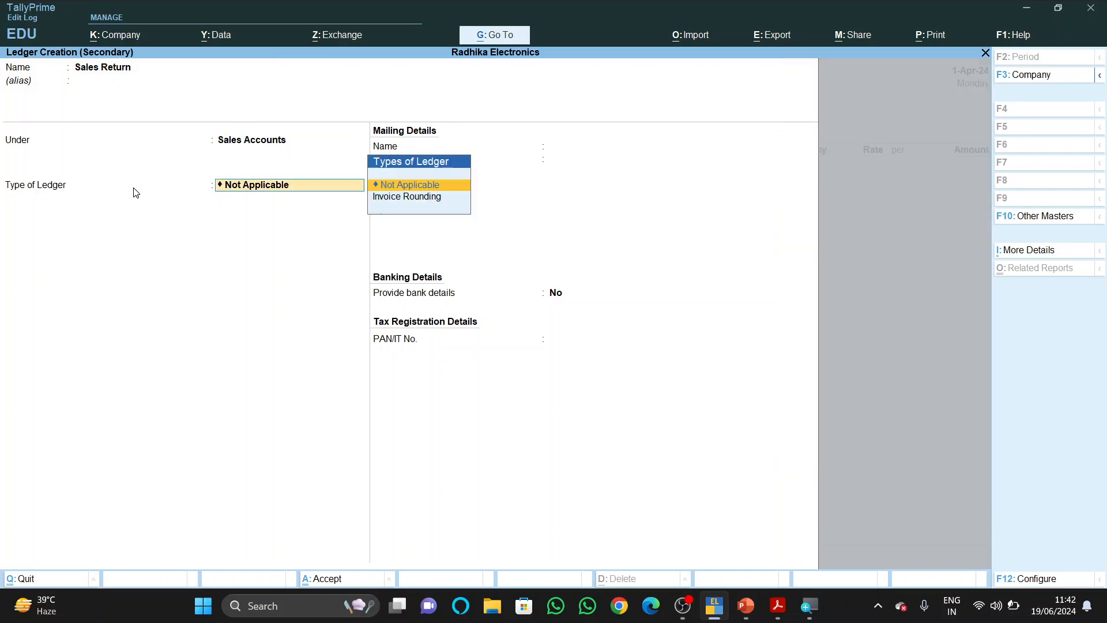
key(ctrl)
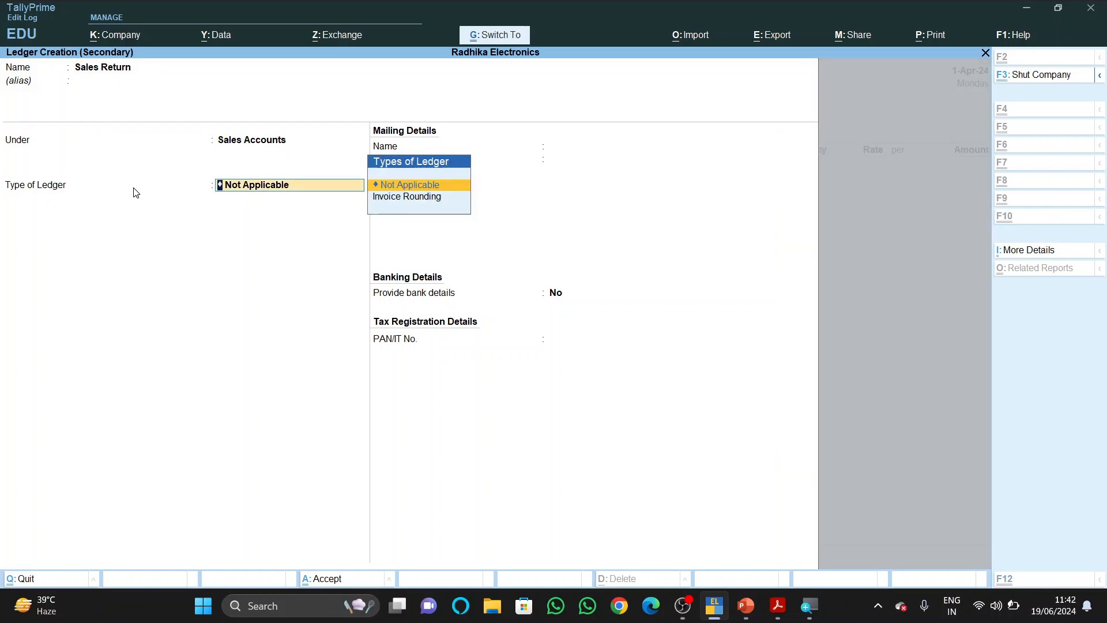
key(ctrl+a)
- Add the Televison item, checking Q12 in the exercise PDF, with tracking and order numbers Not Applicable and godown Delhi
text(T)
key(Return)
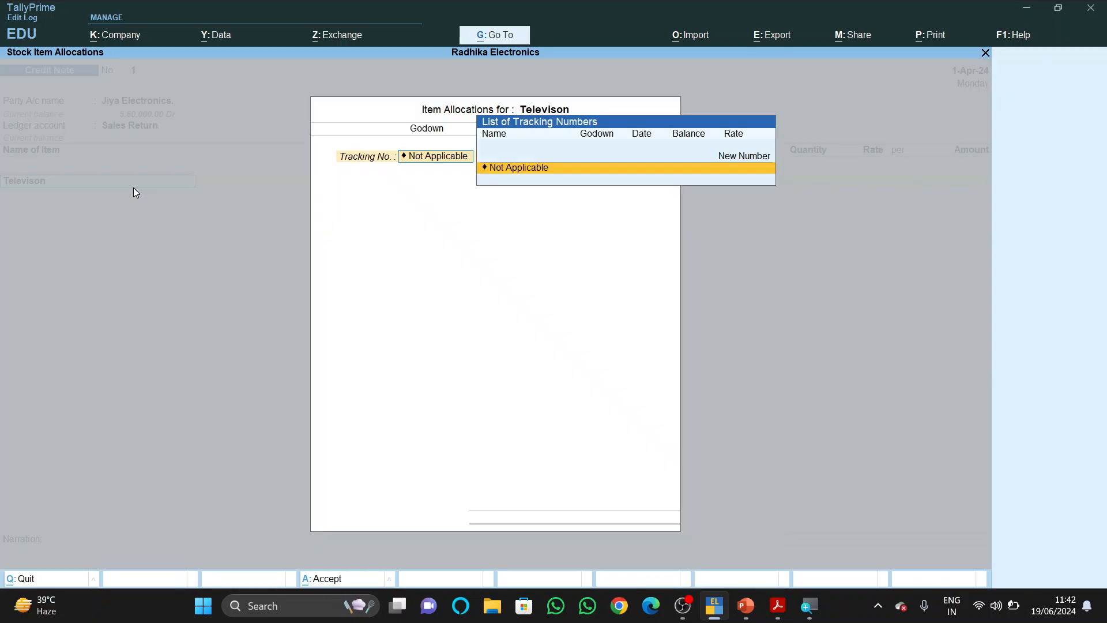
key(alt+Tab)
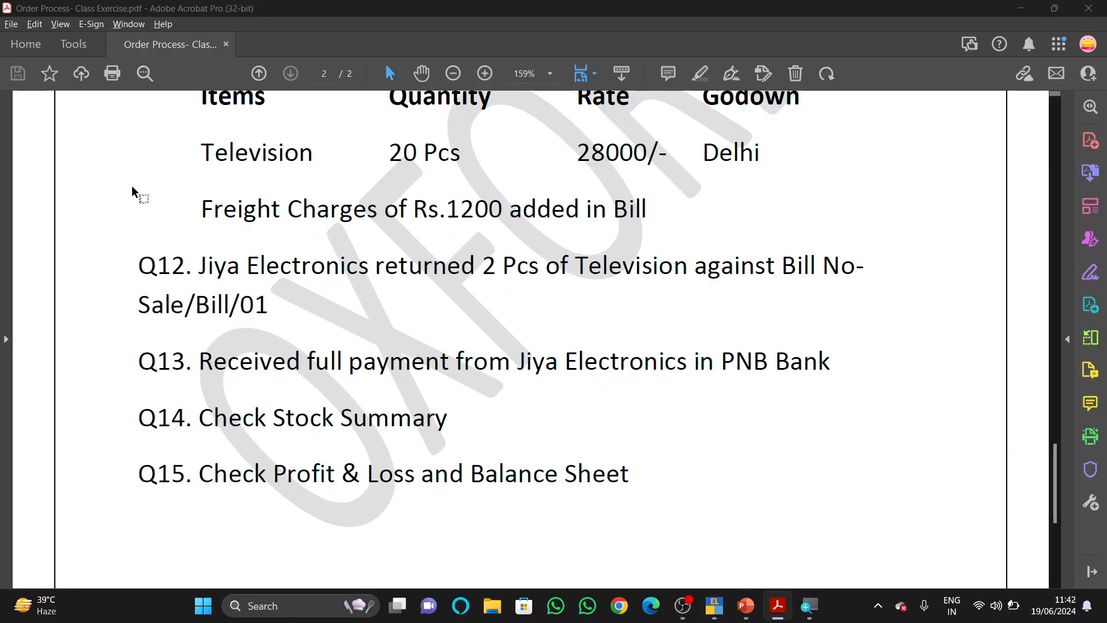
key(alt+Tab)
key(Return)
key(Return)
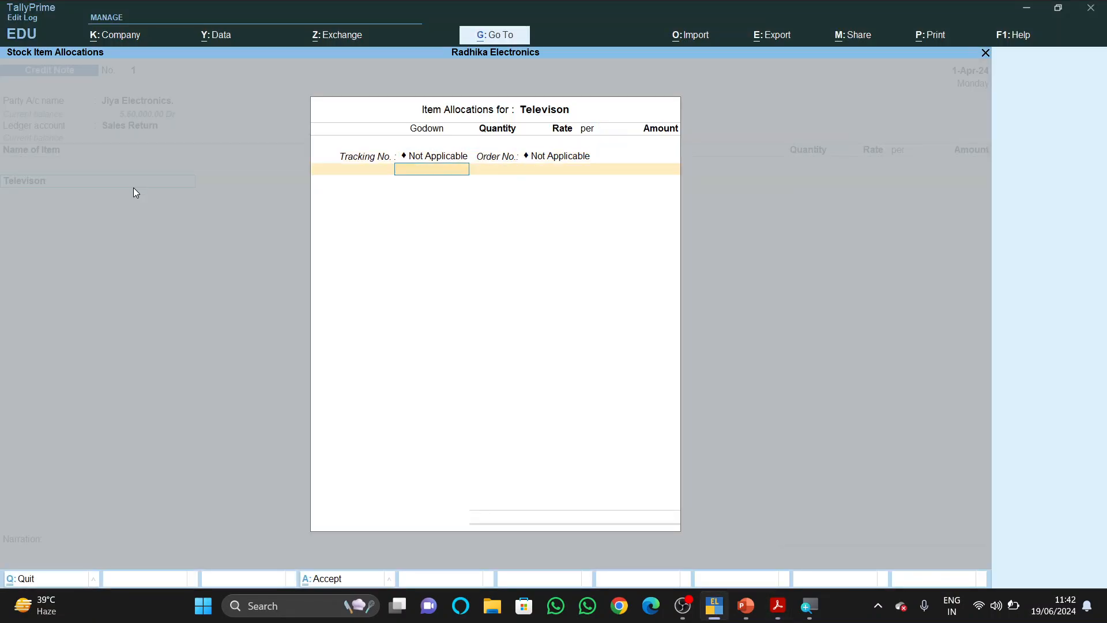
key(Return)
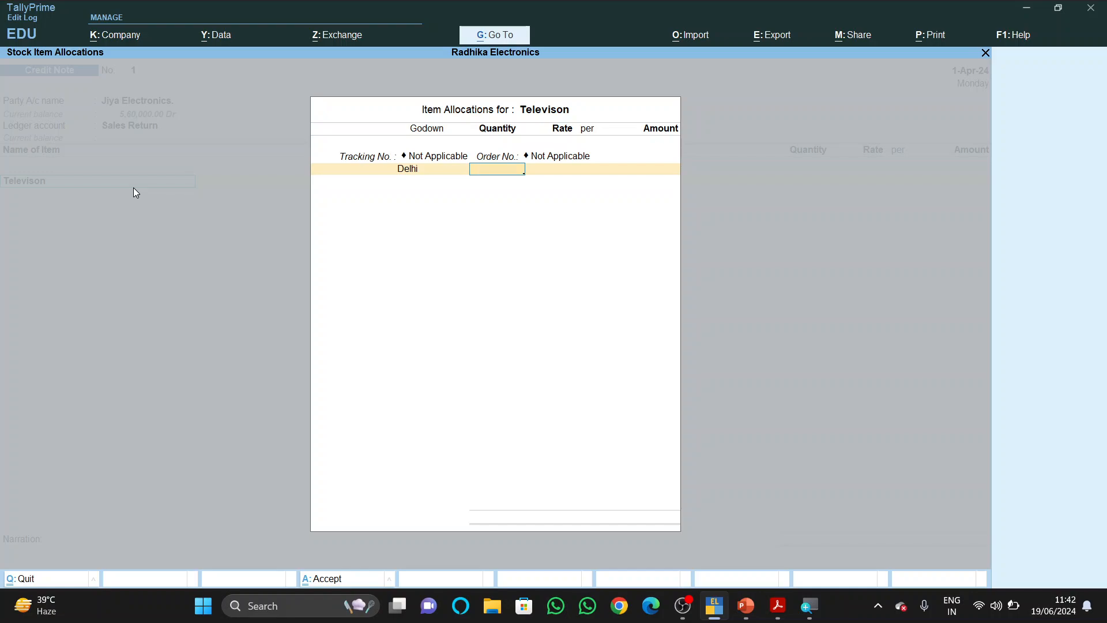
- Set the returned quantity to 2 pcs at the rate of 28,000 and end the Televison item allocation
text(2)
key(Return)
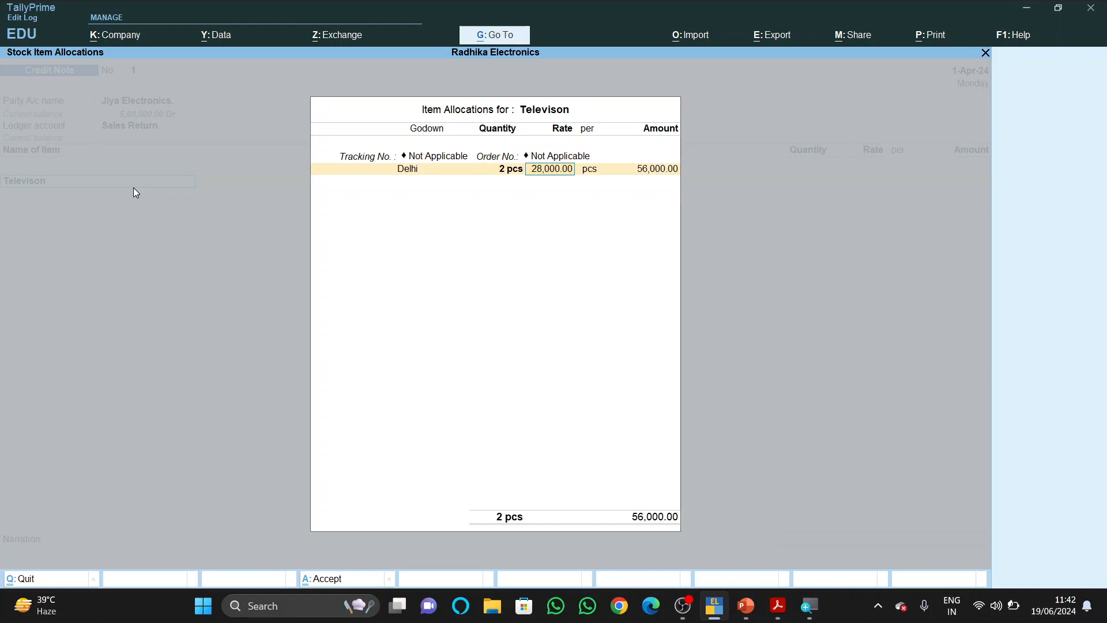
key(Return)
key(Return)
key(Return)
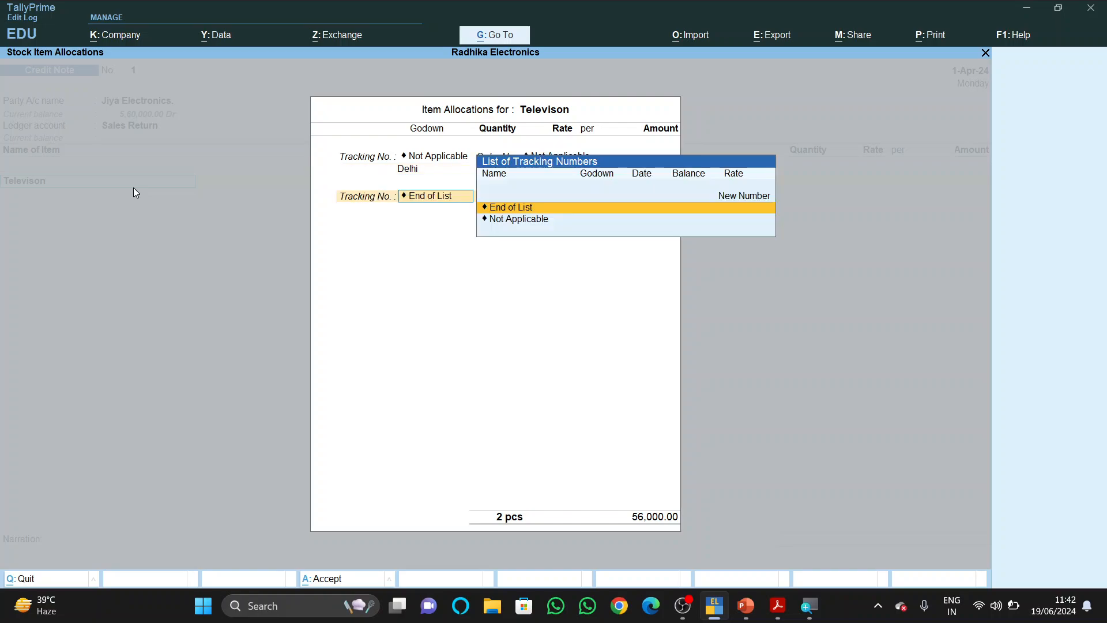
key(Return)
- Recheck the return question in the exercise PDF, end the item list and adjust the full return amount as Agst Ref Sale/Bill/01
key(alt+Tab)
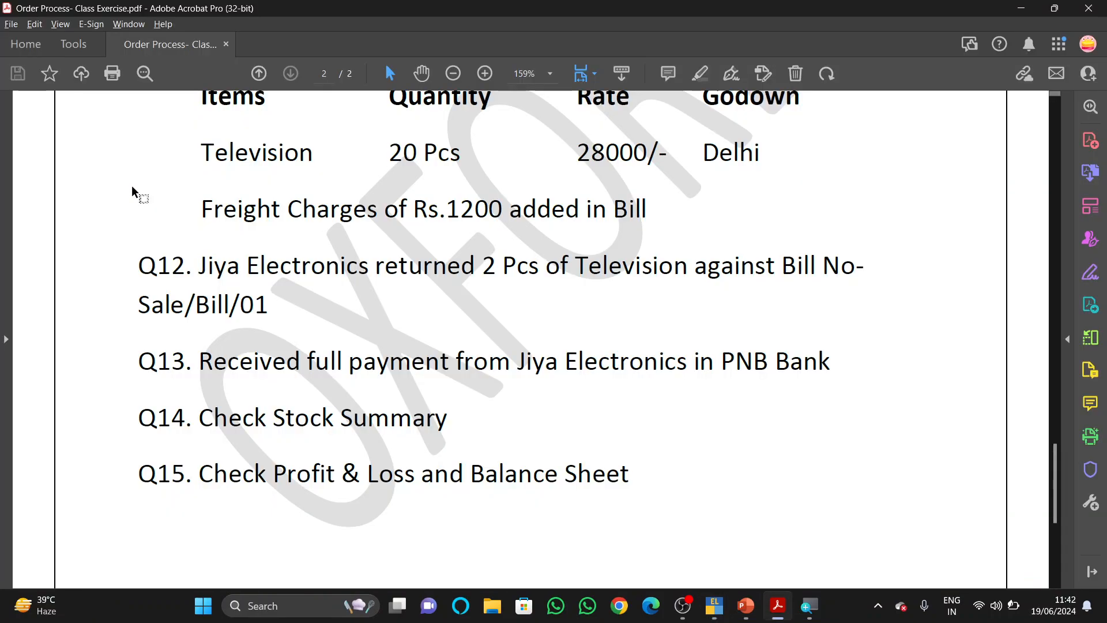
key(alt+Tab)
key(Return)
key(Return)
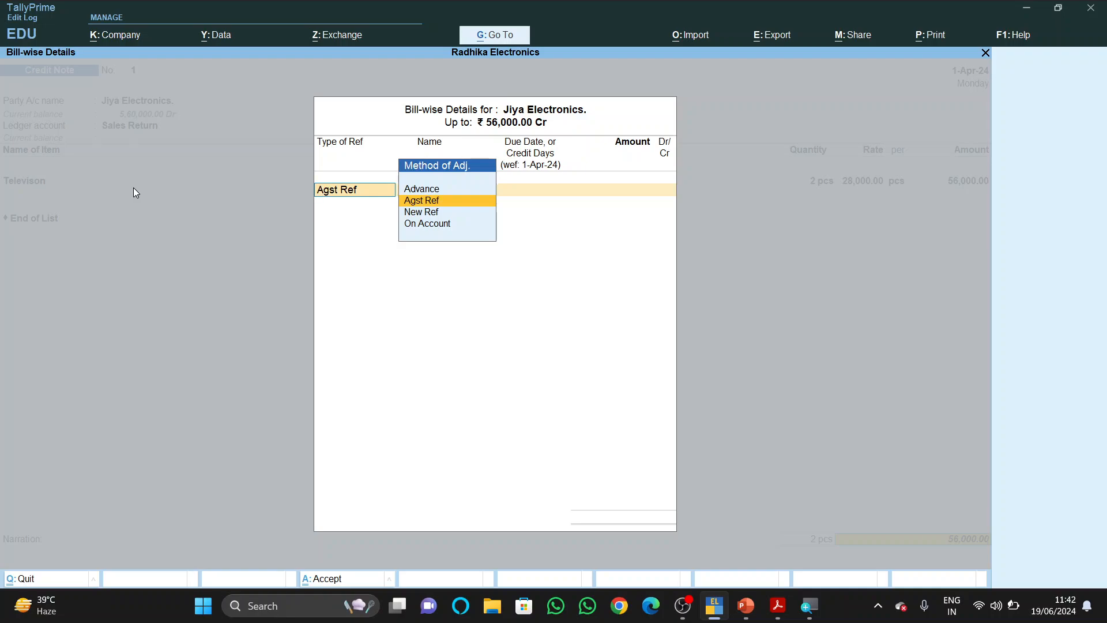
key(Return)
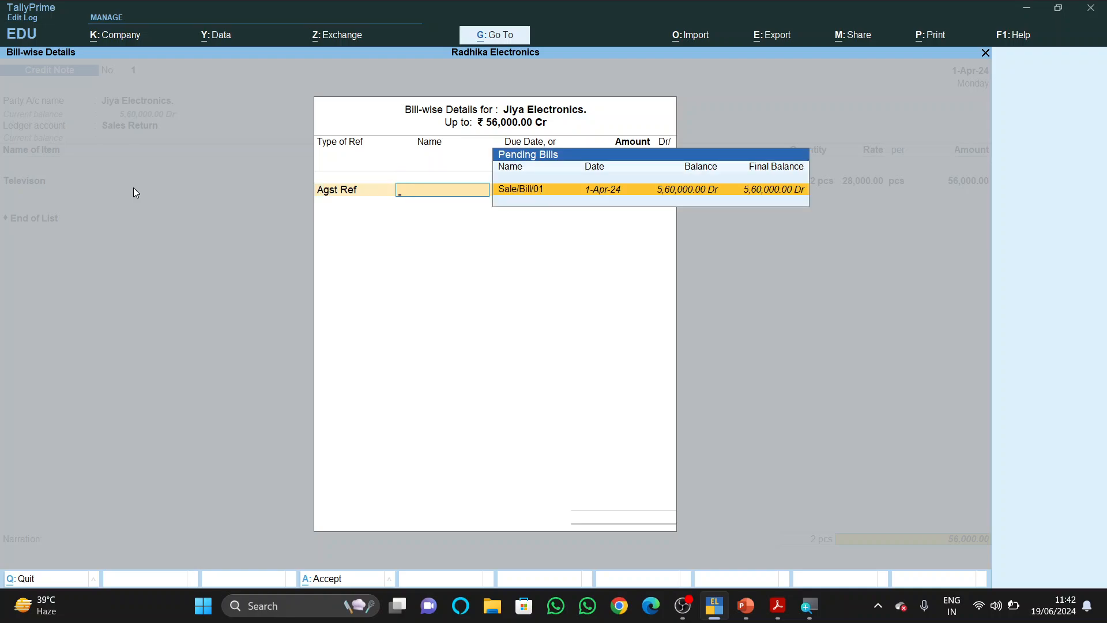
key(Return)
key(Return)
key(Return)
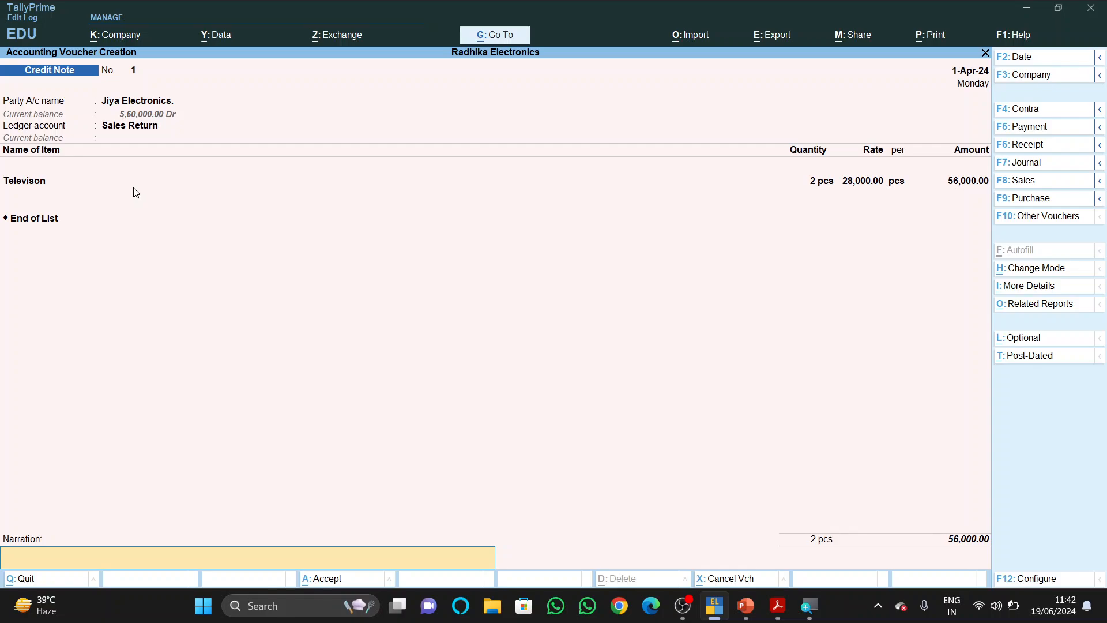
- Enter the narration "beign goods retuned by jiya electonics" and save the credit note
text(beign goods retu)
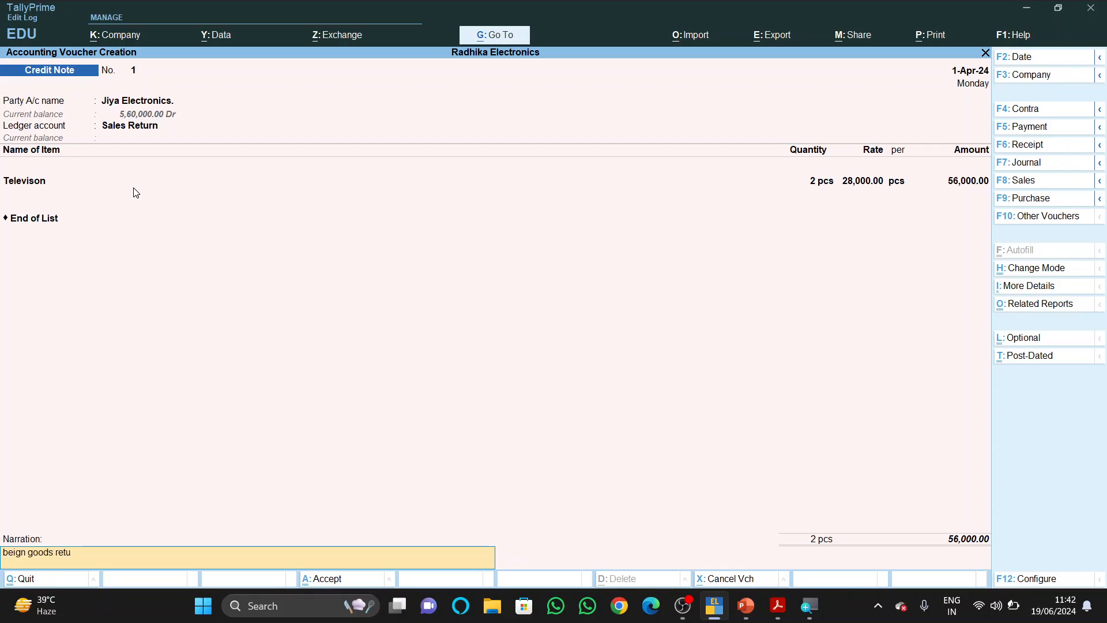
text(ned by jiya electonics)
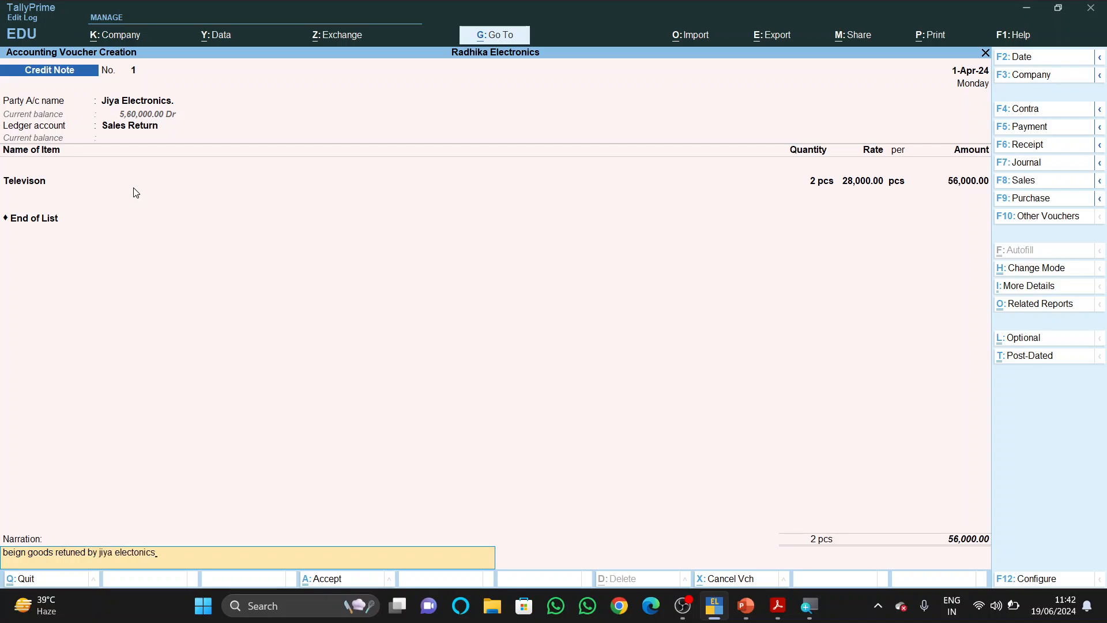
key(Return)
key(Return)
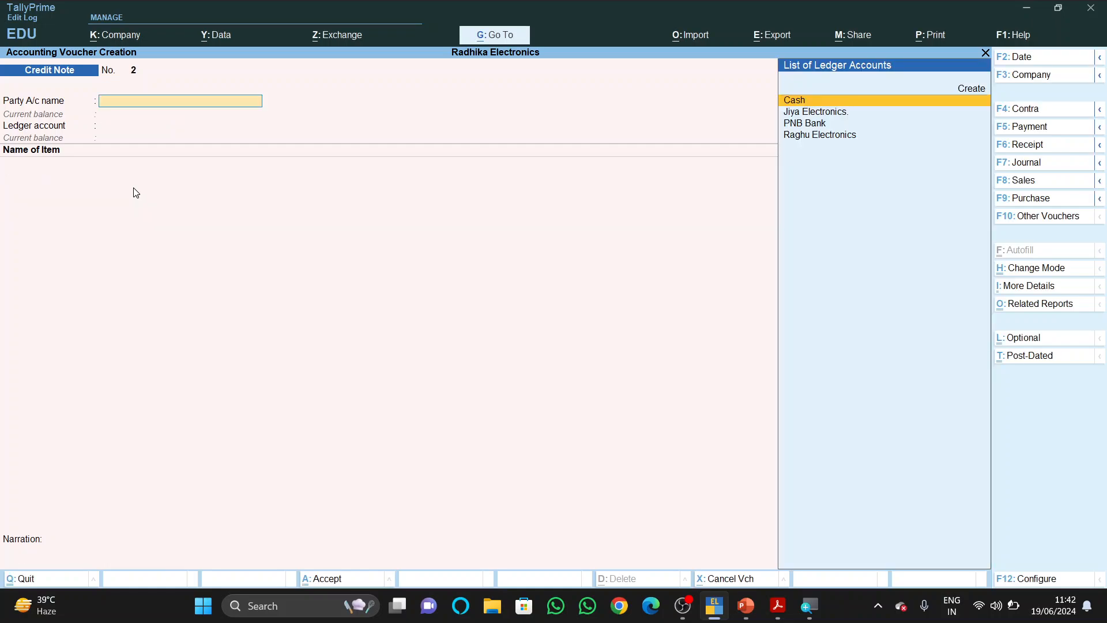
- Check Q13 in the exercise PDF, then start a receipt voucher in TallyPrime crediting Jiya Electronics with 504000
key(alt+Tab)
scroll(400, 344, down, 3)
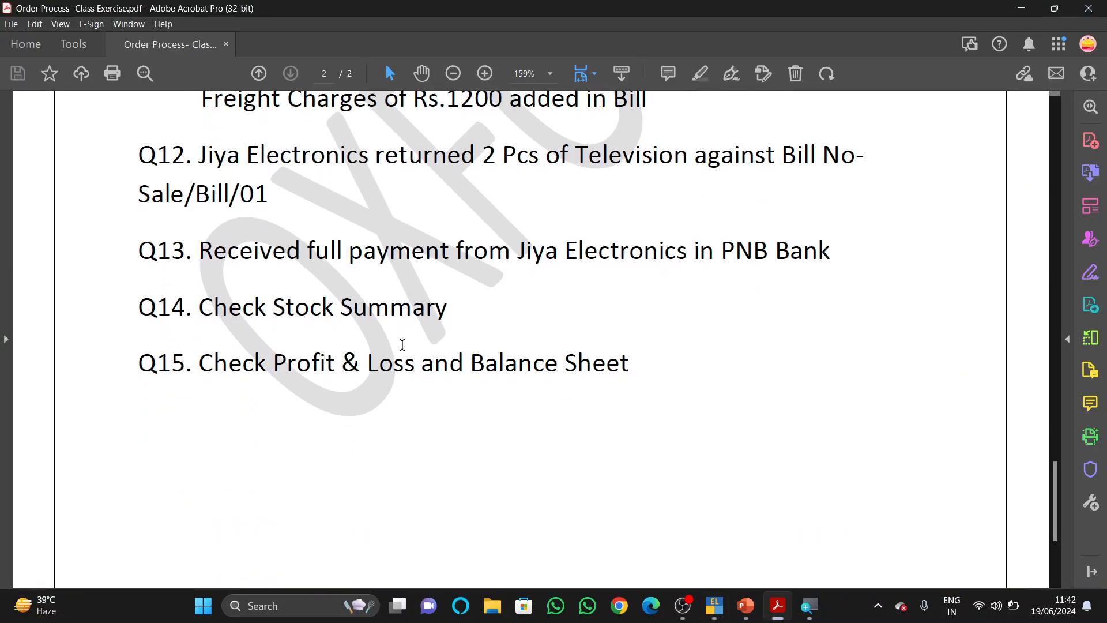
scroll(400, 340, up, 4)
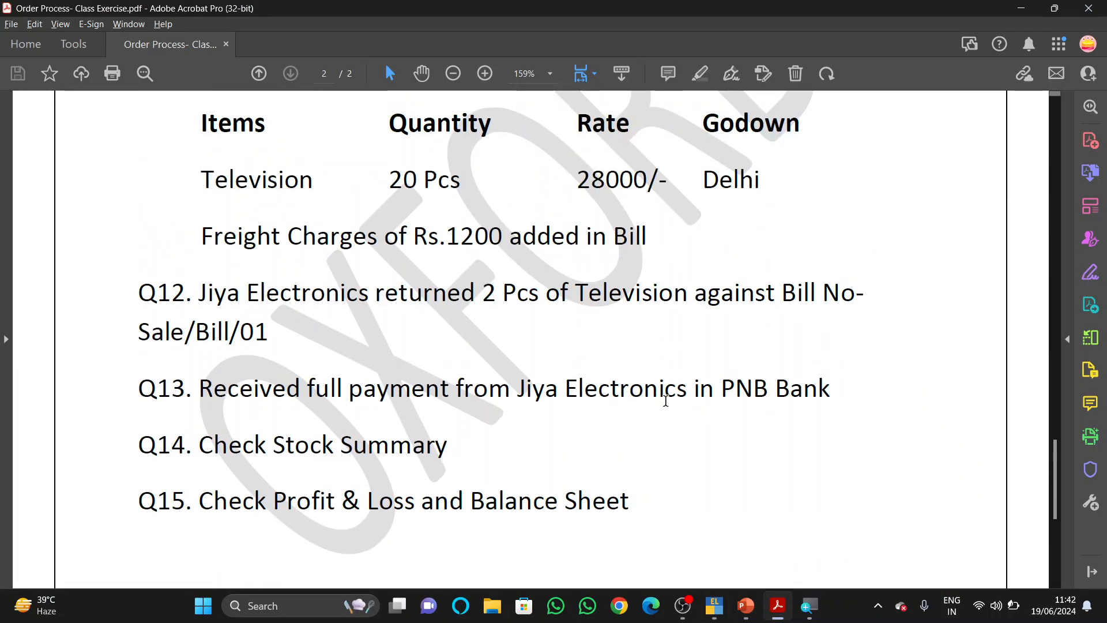
key(alt+Tab)
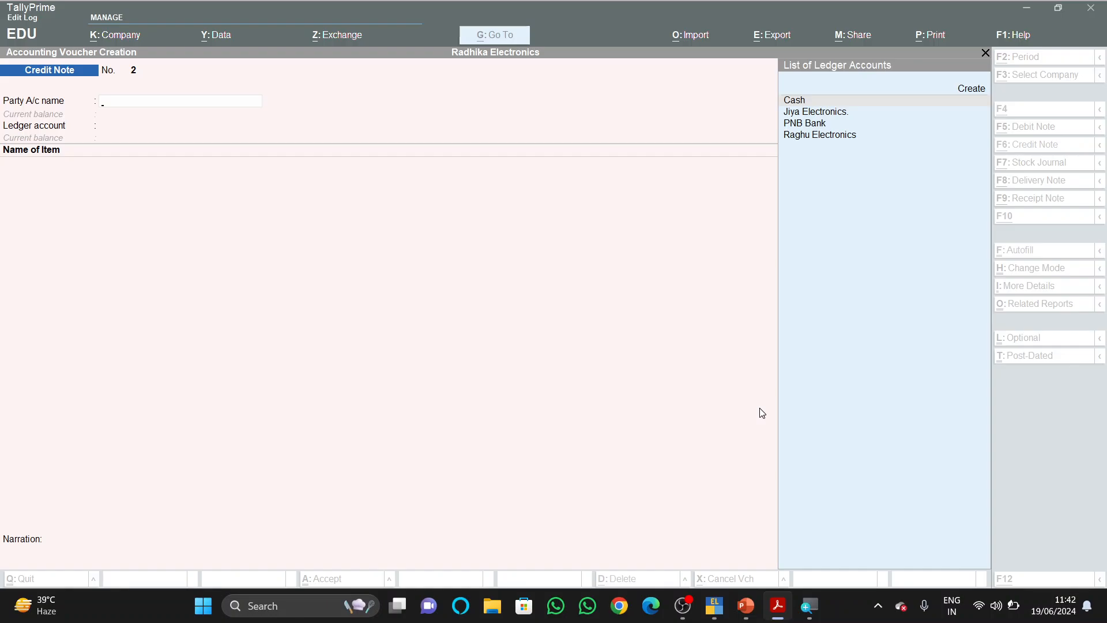
key(F6)
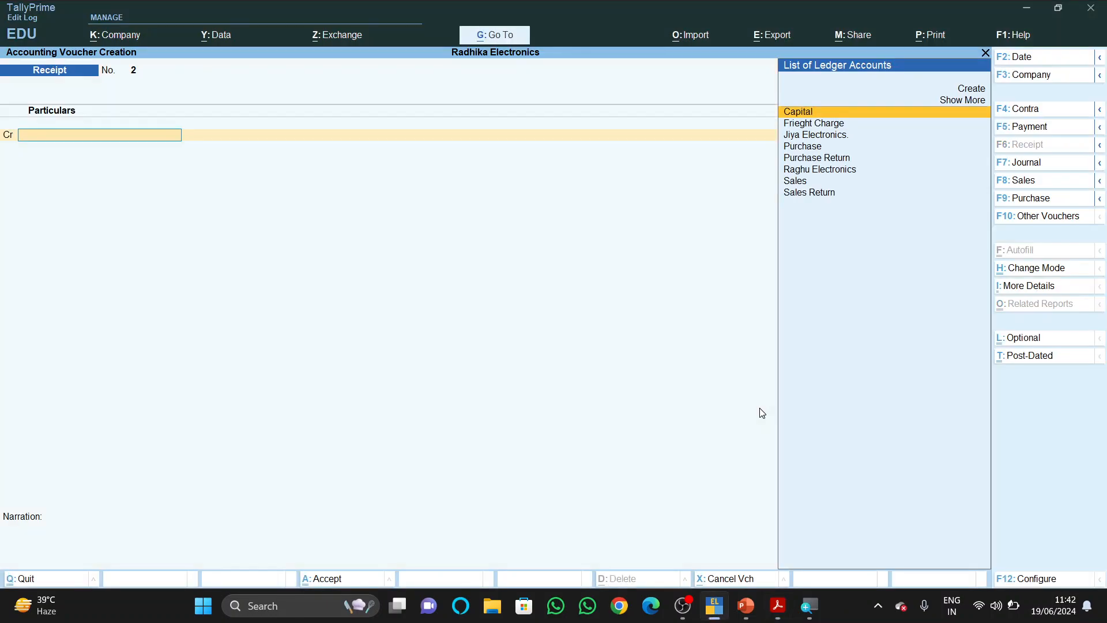
text(ji)
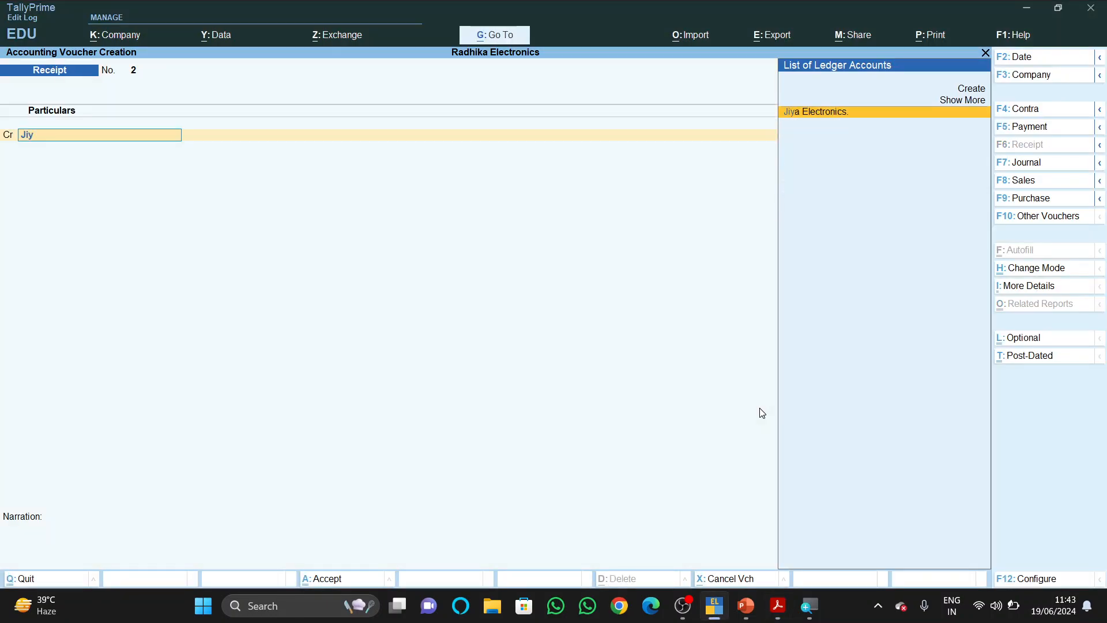
key(Return)
text(504000)
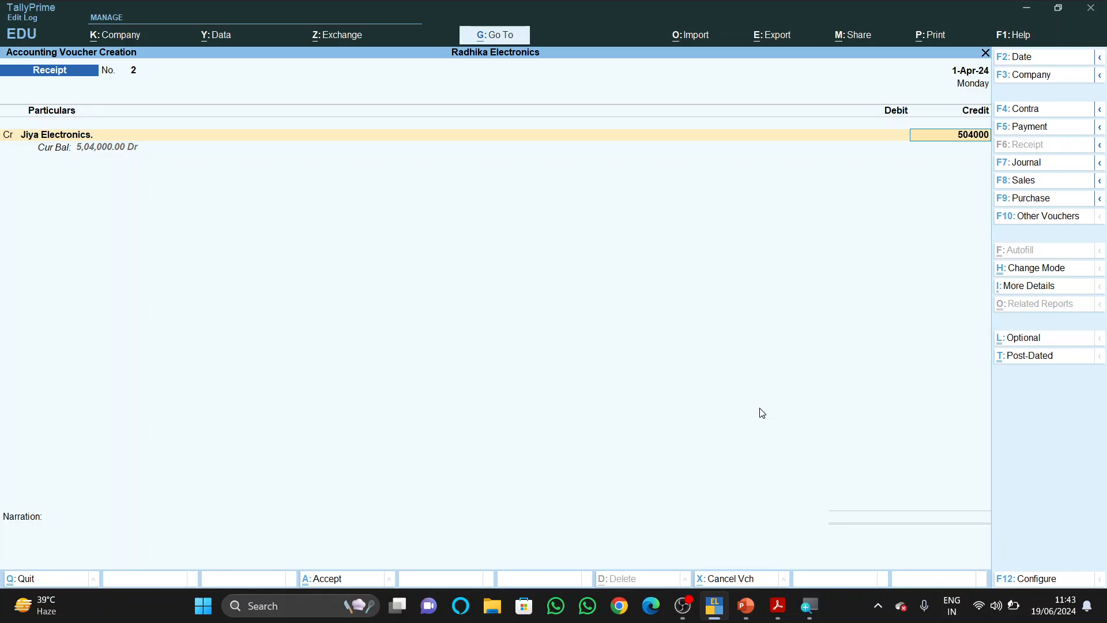
key(Return)
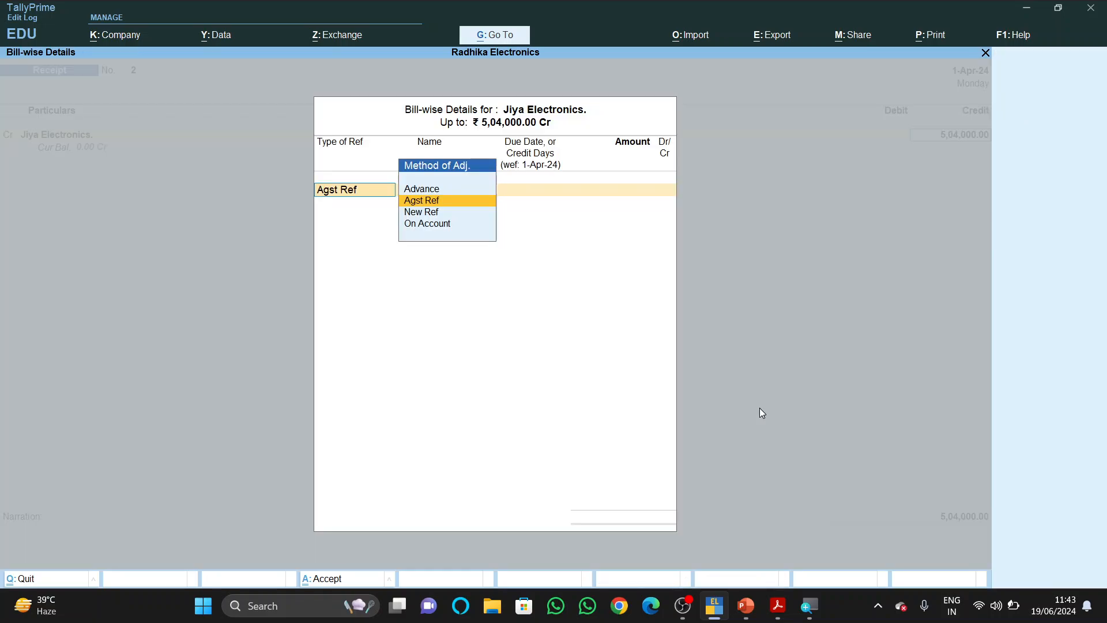
- Adjust the full receipt amount as Agst Ref Sale/Bill/01 in the bill-wise details for Jiya Electronics
key(Return)
key(Return)
key(Return)
key(Return)
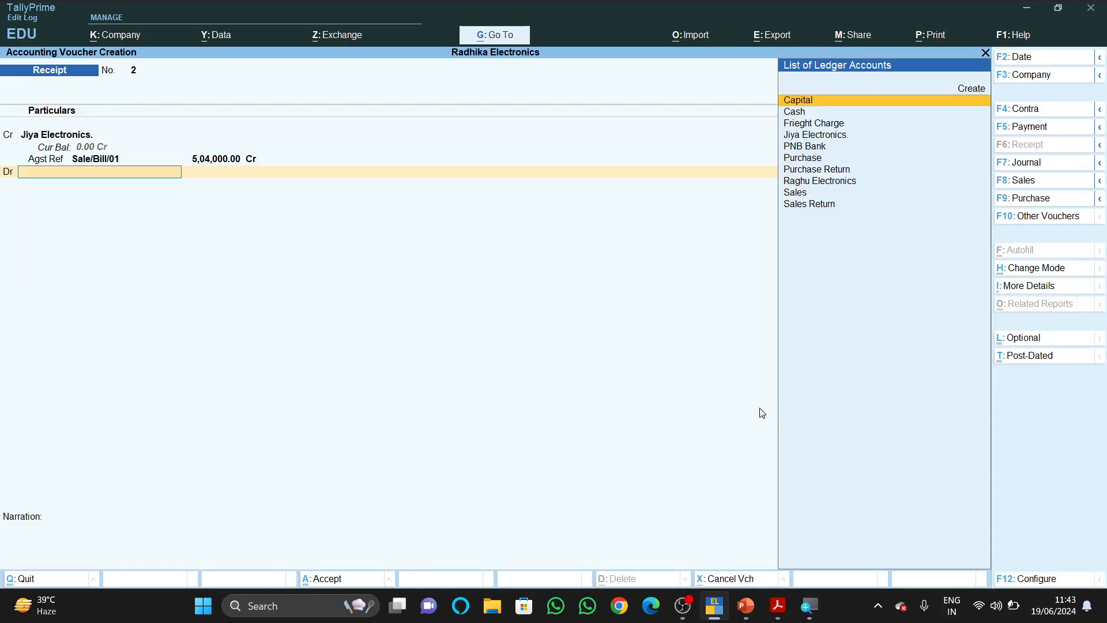
- Confirm the receiving bank in the exercise PDF, then debit PNB Bank with 5,04,000 in the receipt voucher
key(alt+Tab)
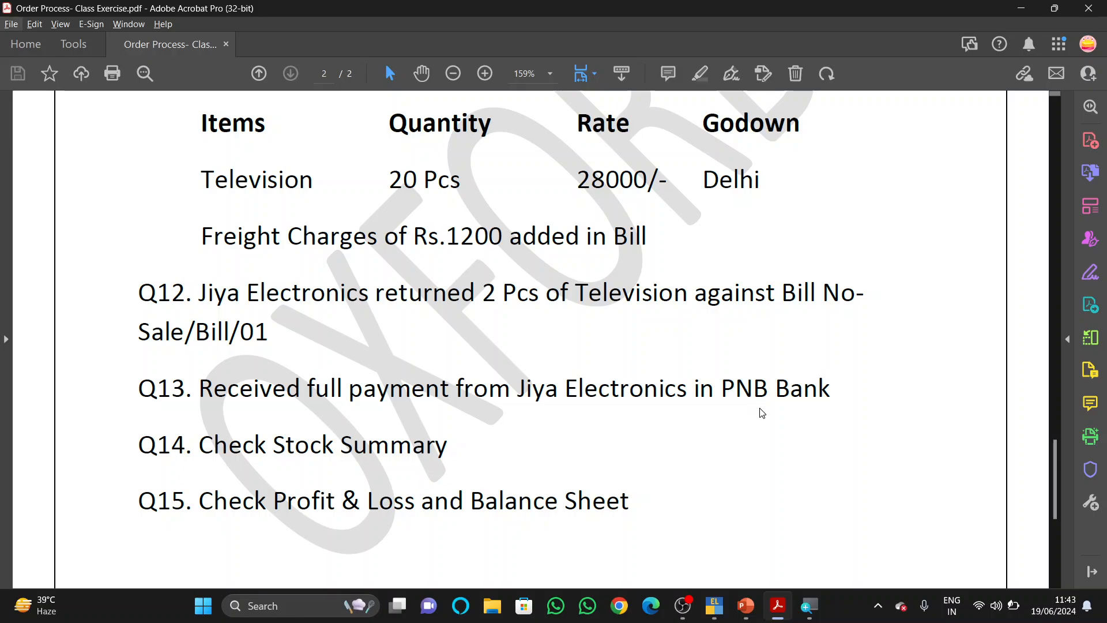
key(alt+Tab)
text(pn)
key(Return)
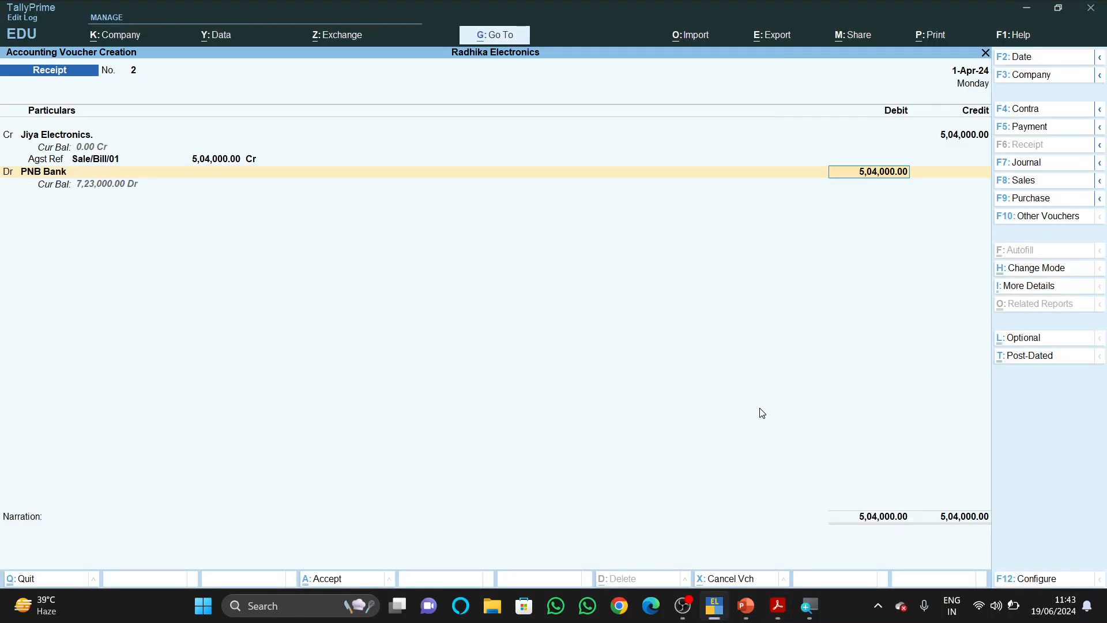
key(Return)
- Accept the Cheque/DD bank allocation of 5,04,000 for PNB Bank dated 1-Apr-24 and save the receipt voucher without a narration
key(Return)
key(Return)
key(Return)
key(Return)
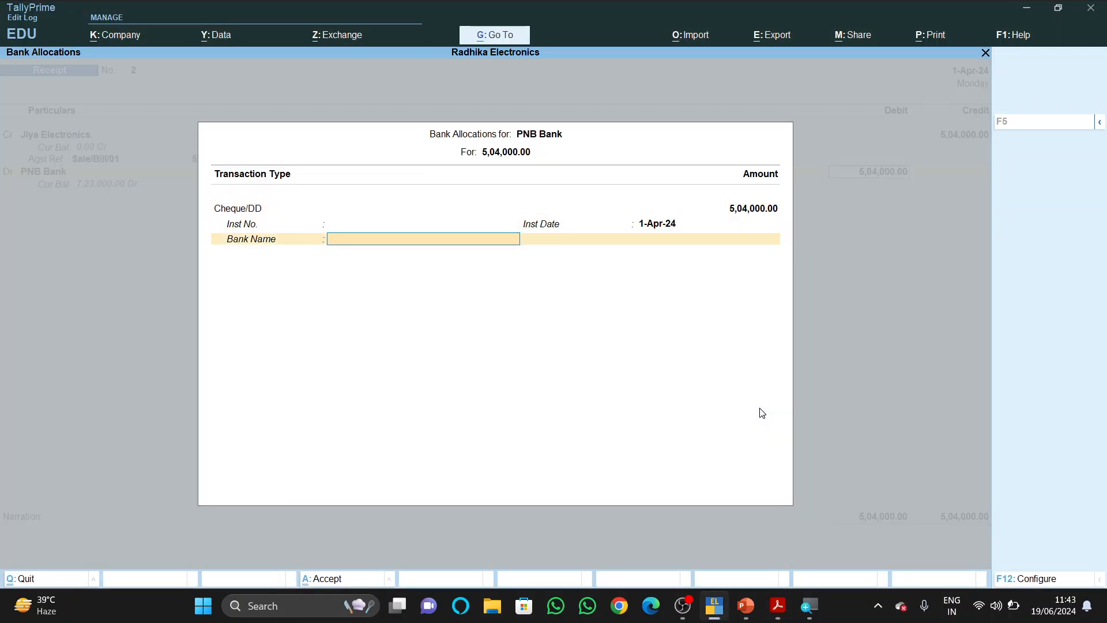
key(Return)
key(Escape)
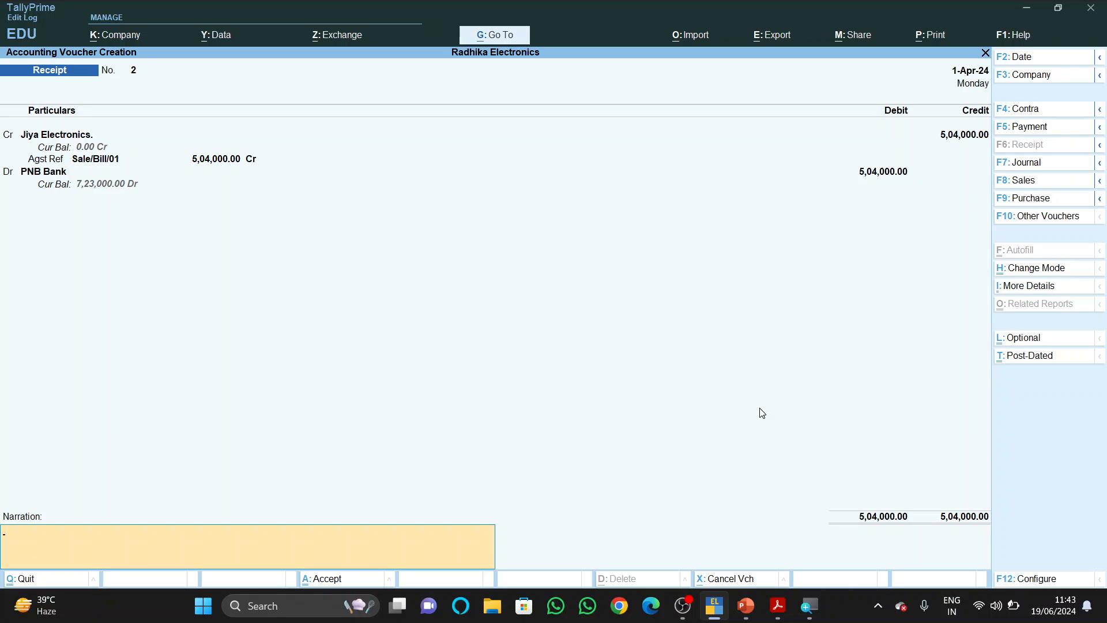
key(Return)
key(Return)
- Check the remaining questions in the exercise PDF, then leave voucher entry in TallyPrime for the Gateway of Tally and dismiss the low-battery warning
key(alt+Tab)
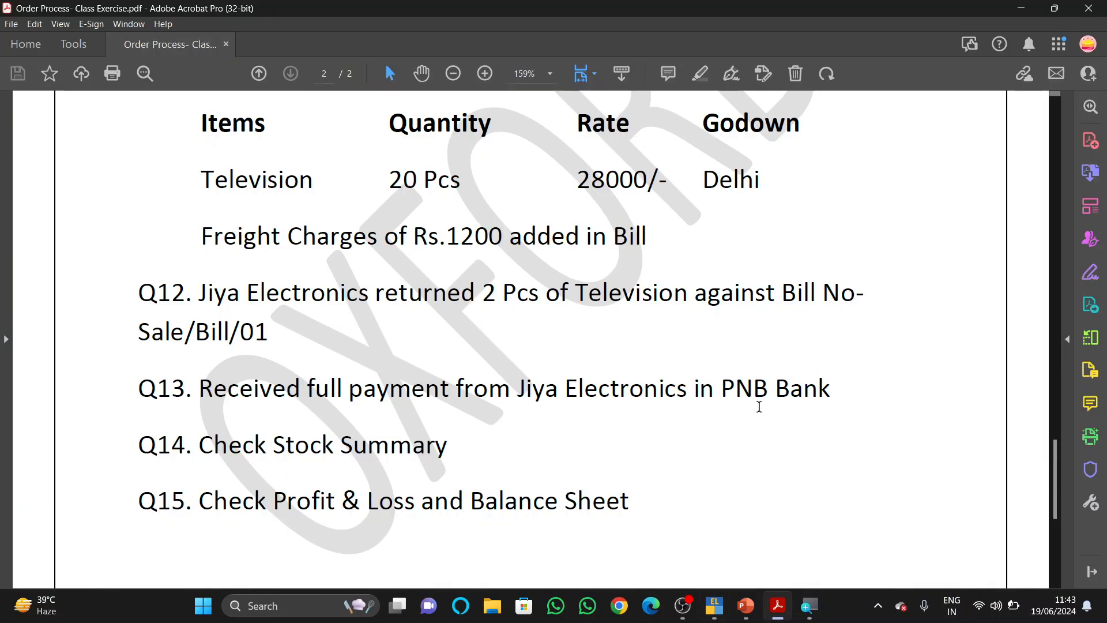
key(alt+Tab)
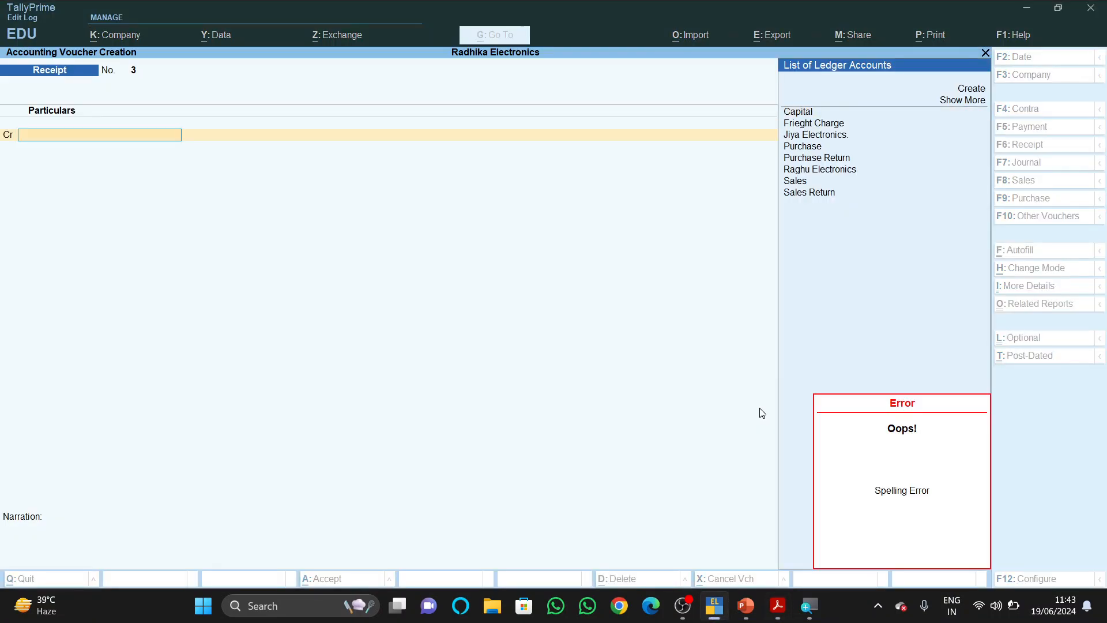
key(Escape)
key(Down)
key(Down)
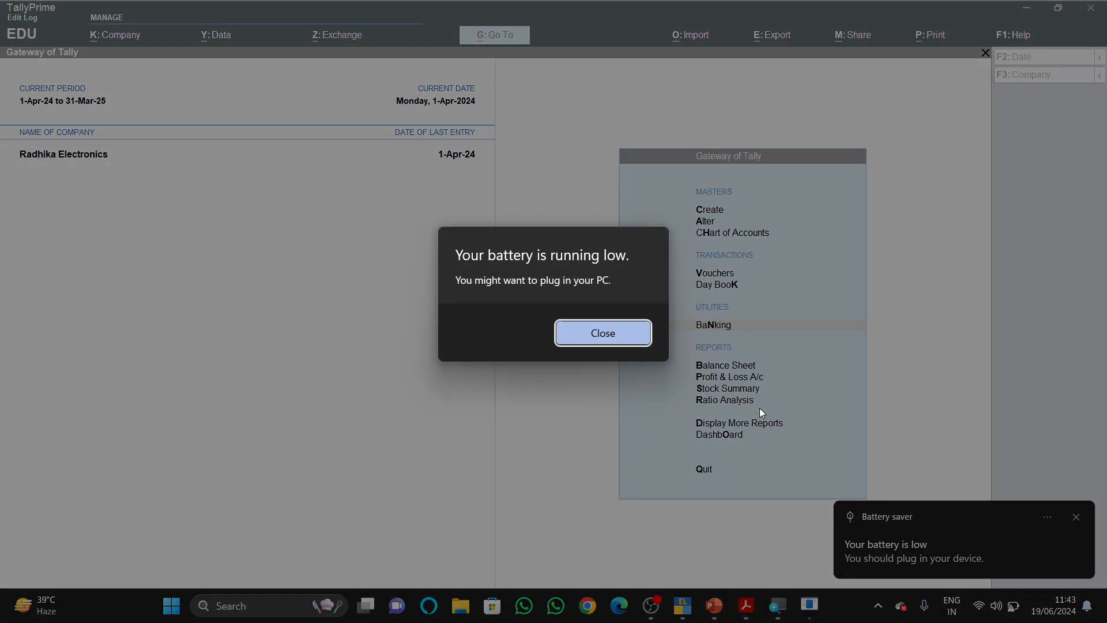
key(Return)
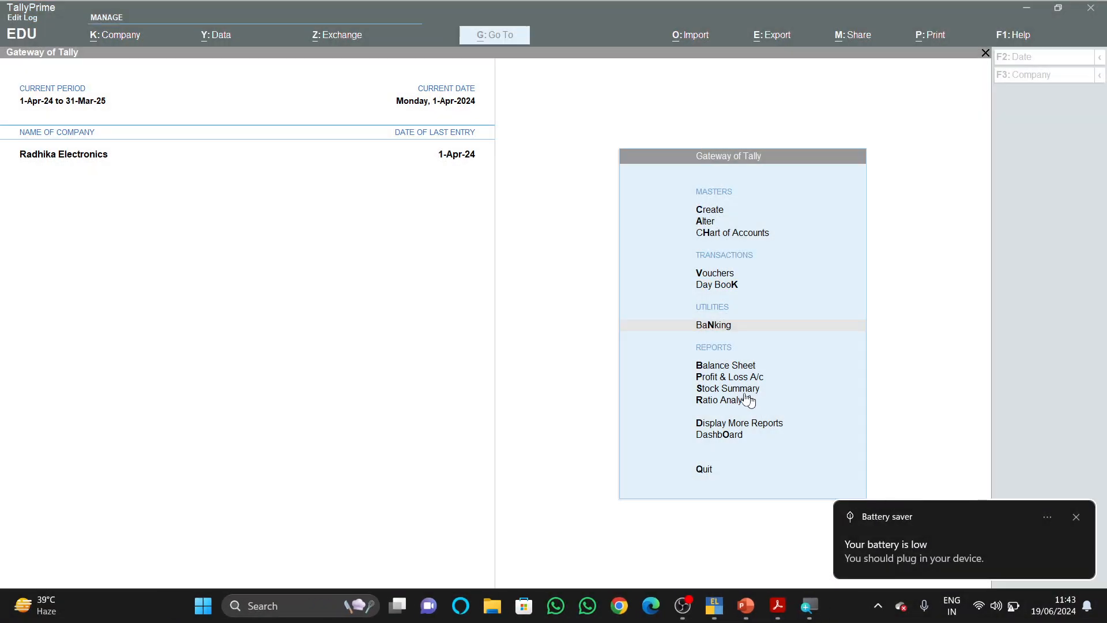
click(724, 386)
click(726, 389)
key(Escape)
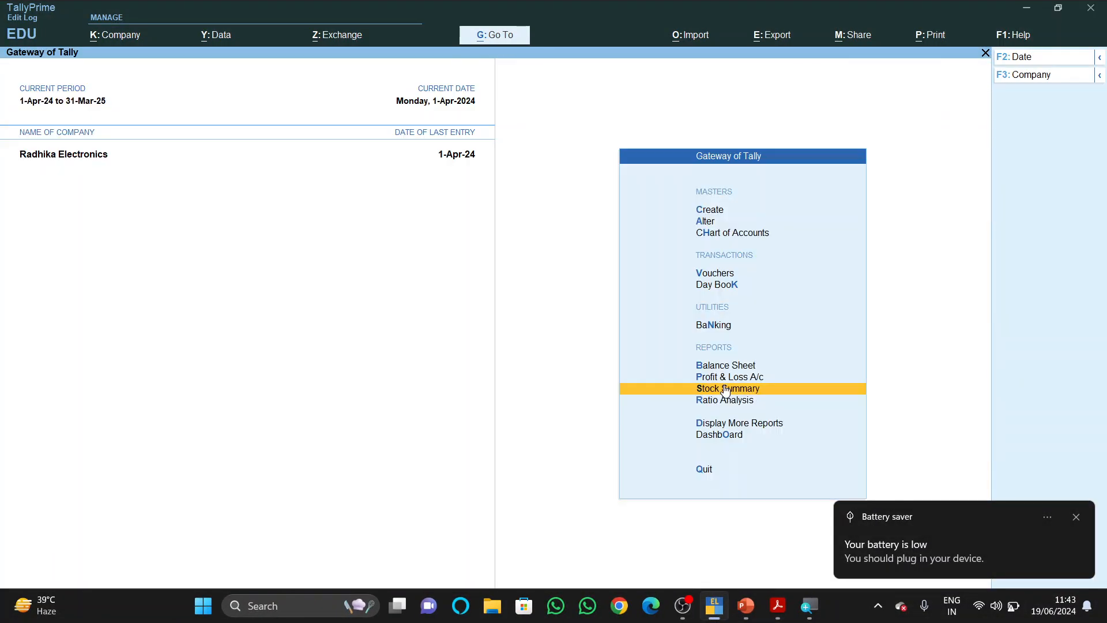
- Open the Profit & Loss A/c report in its detailed view
key(Up)
key(Return)
key(alt+F5)
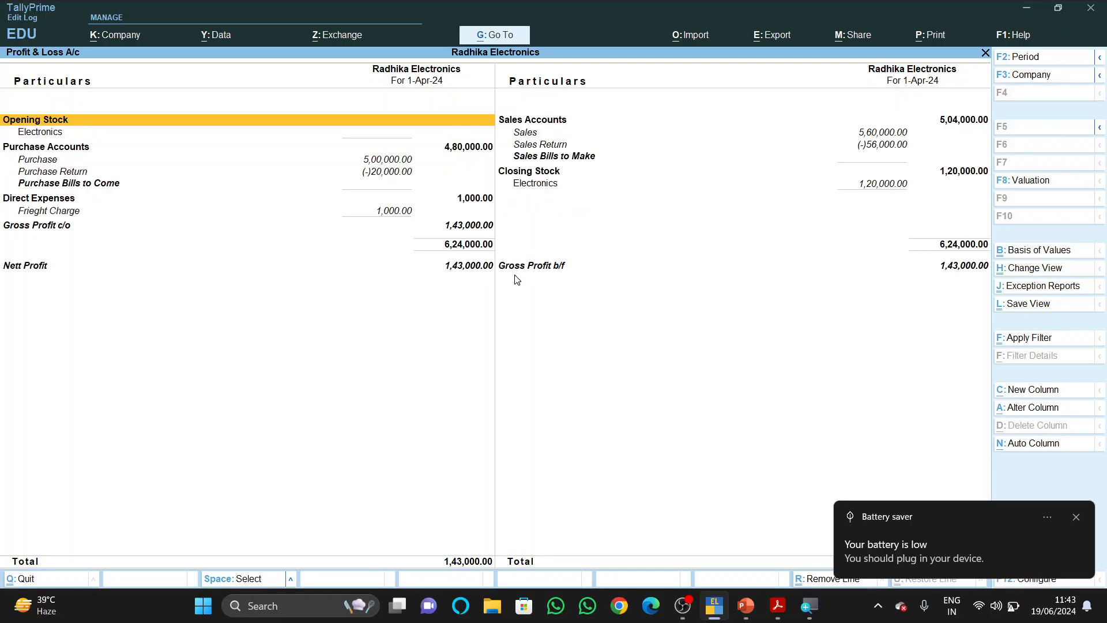
- Examine the sales, sales return, closing stock and purchase lines of the Profit & Loss A/c, then close the report
key(Right)
key(Down)
key(Down)
key(Down)
key(Down)
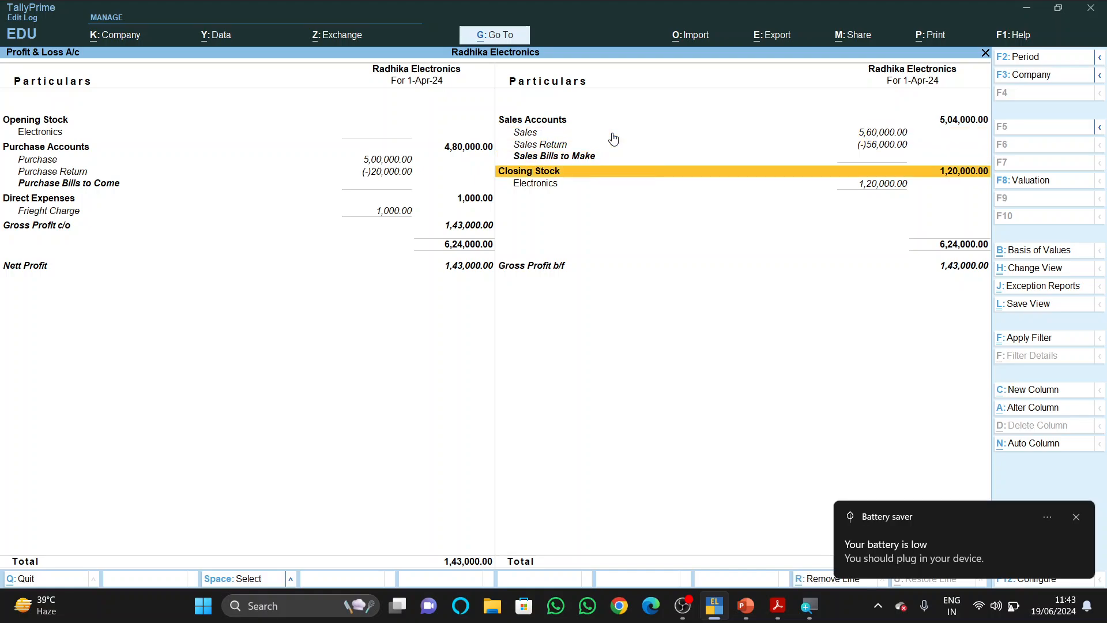
key(Up)
key(Up)
key(Up)
key(Up)
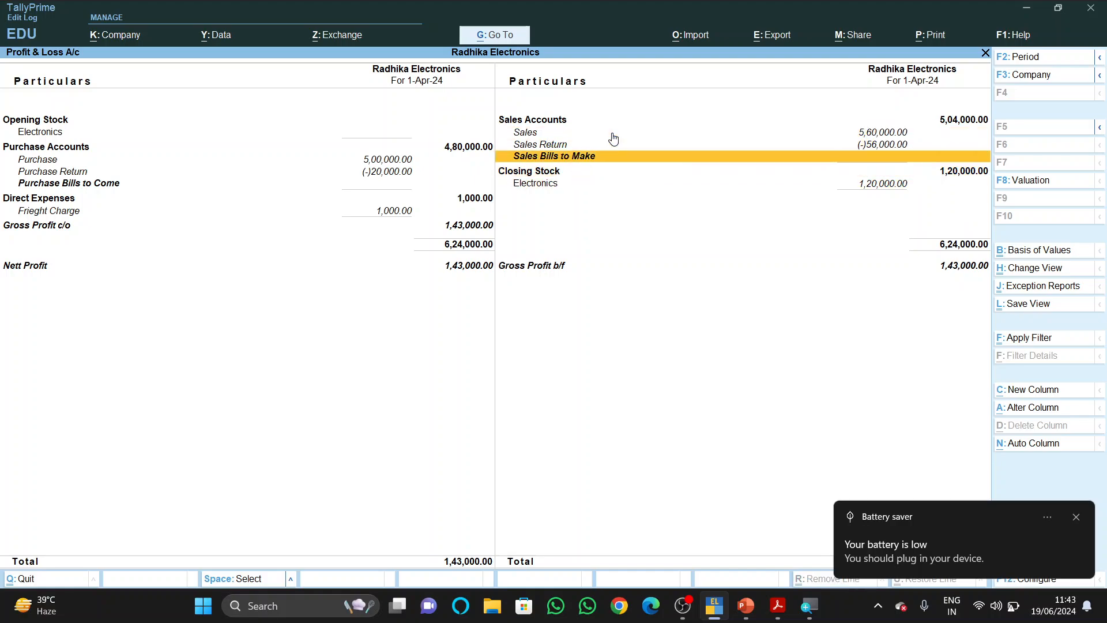
key(Left)
key(Down)
key(Down)
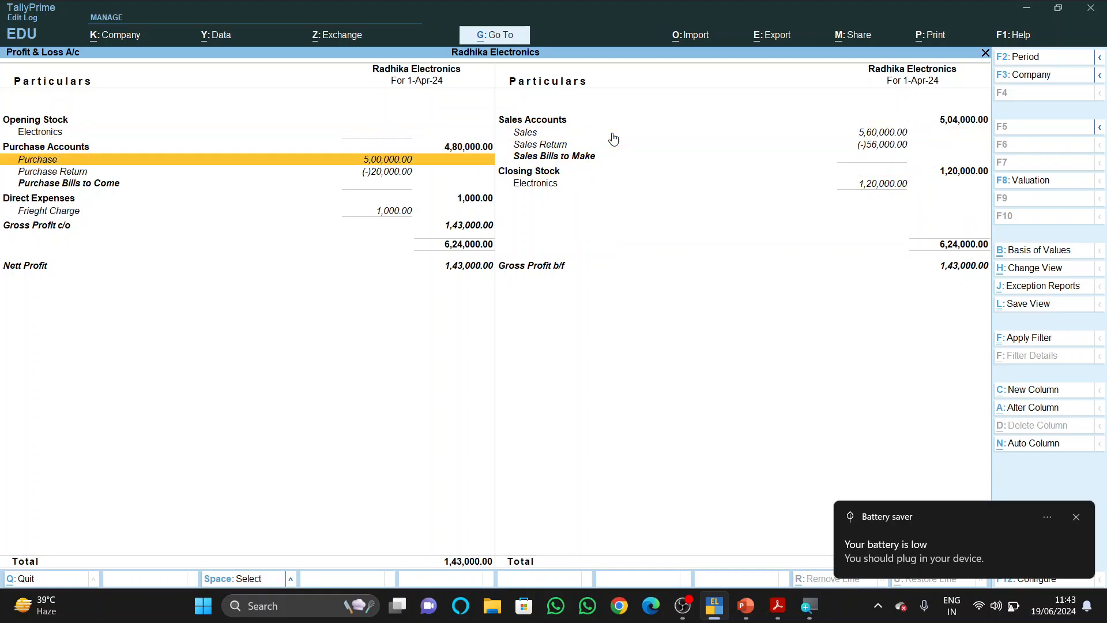
key(Down)
key(Up)
key(Right)
key(Up)
key(Up)
key(Up)
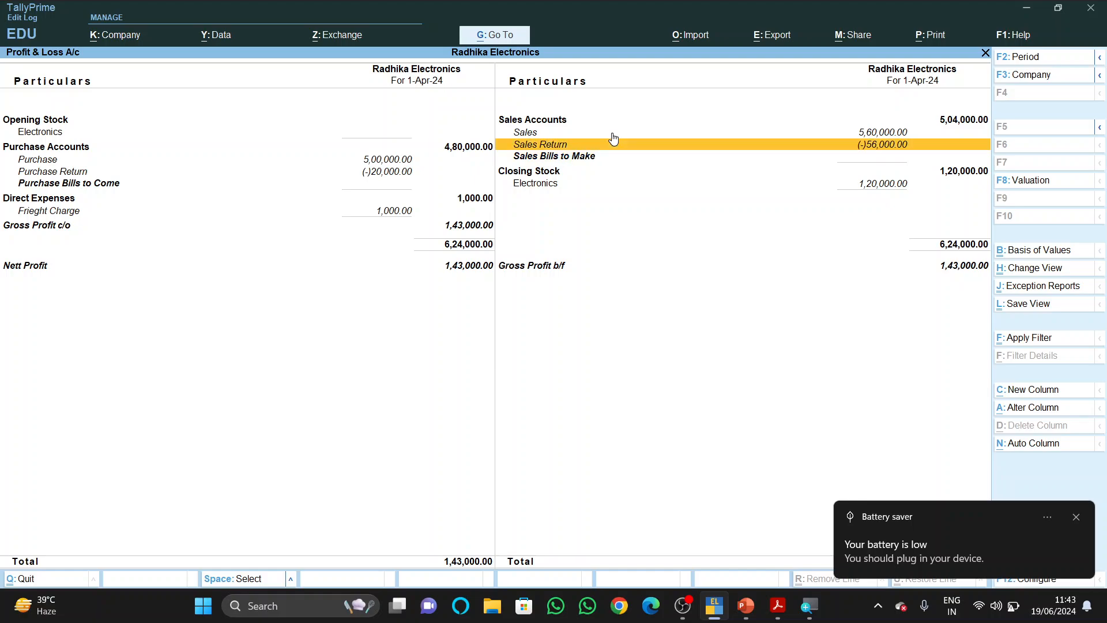
key(Escape)
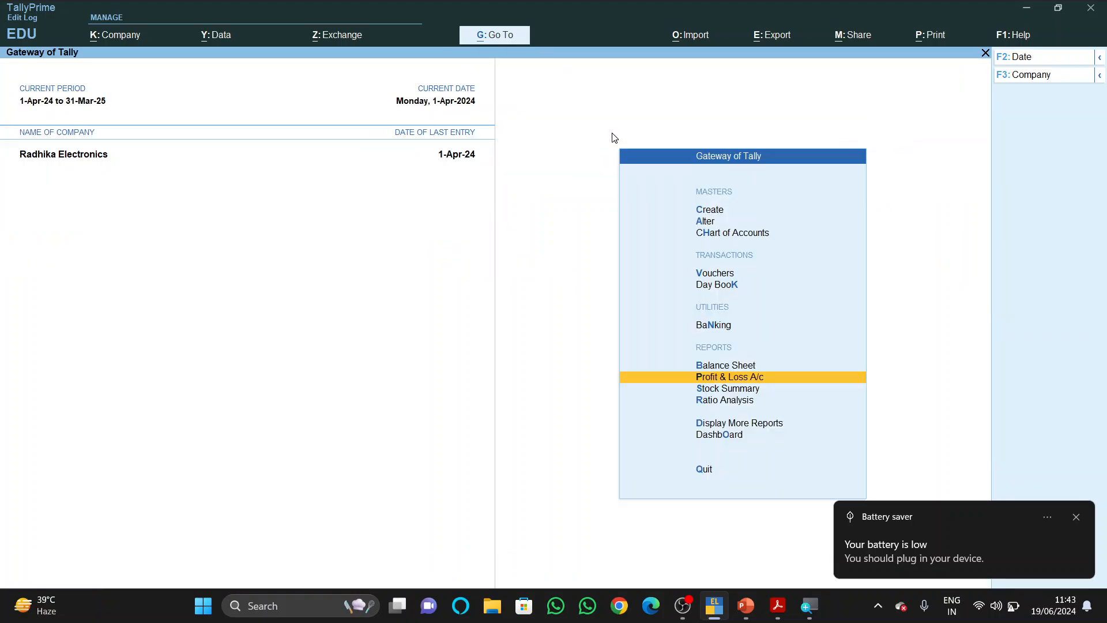
- Open the Stock Summary and expand the Electronics group to examine its television stock item
key(Up)
key(Down)
key(Down)
key(Return)
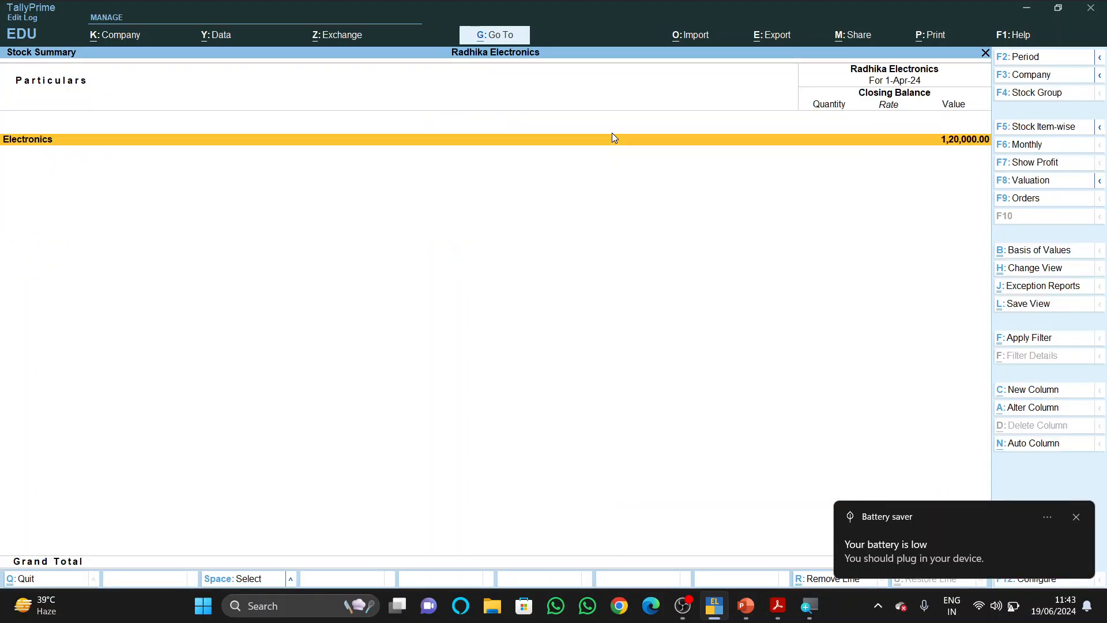
key(alt+F5)
key(Down)
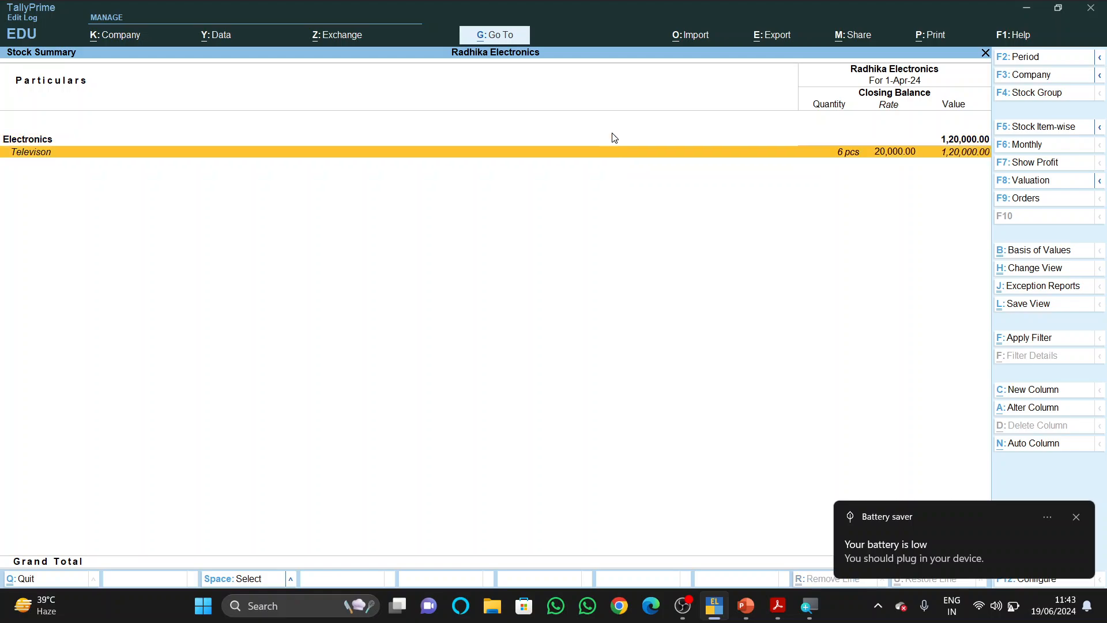